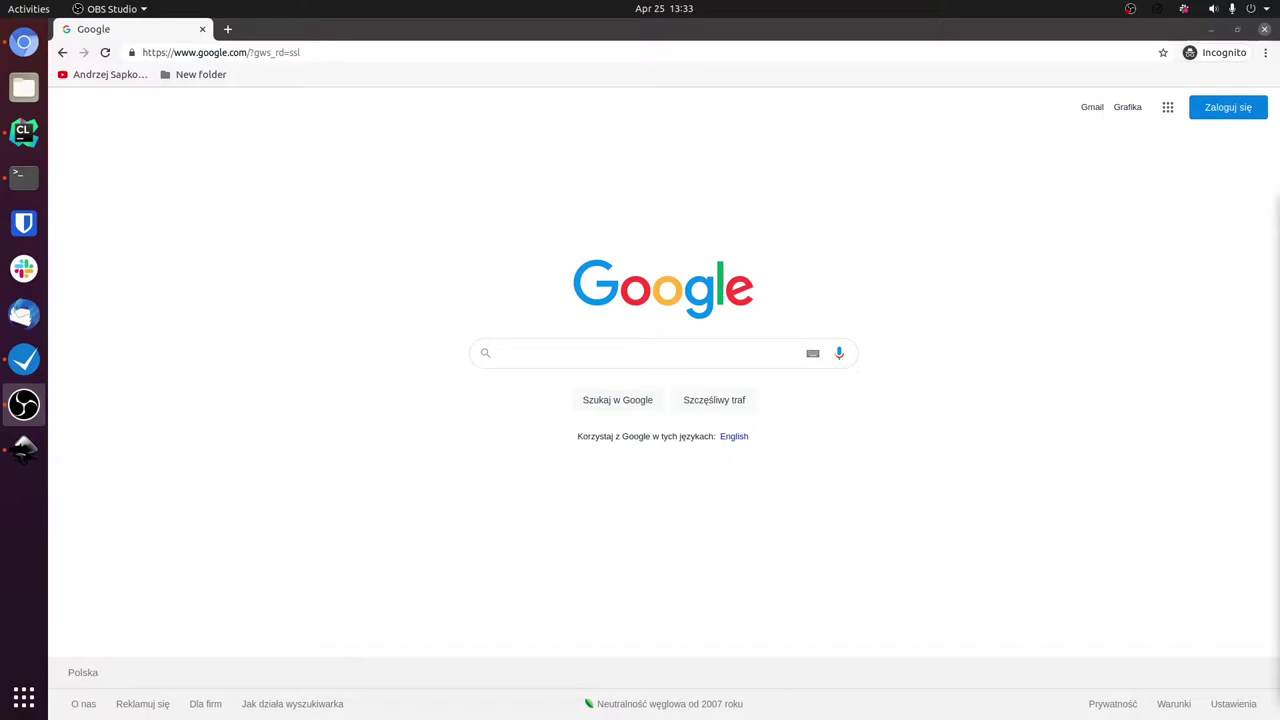
pyautogui.hotkey('alt', 'Tab')
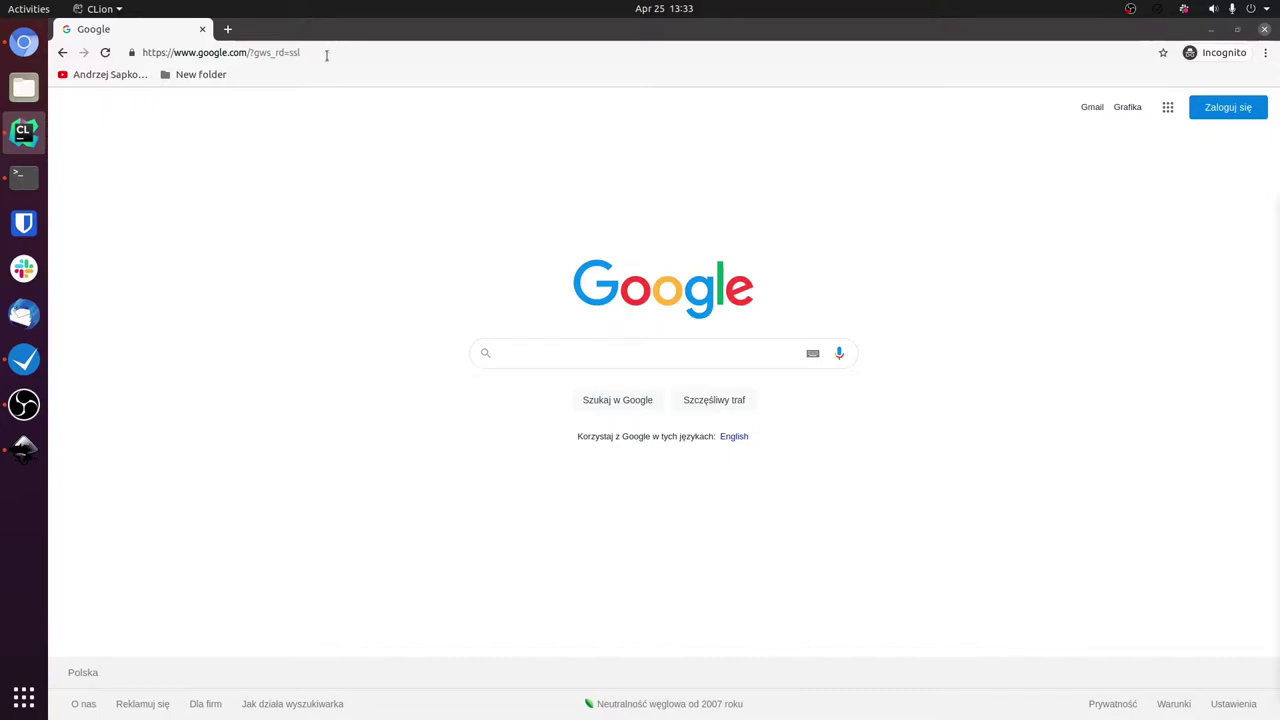
pyautogui.click(338, 52)
pyautogui.write('https://www.google.com/maps/@51.3096307,15.7396916,421m/data=!3m1!1e3')
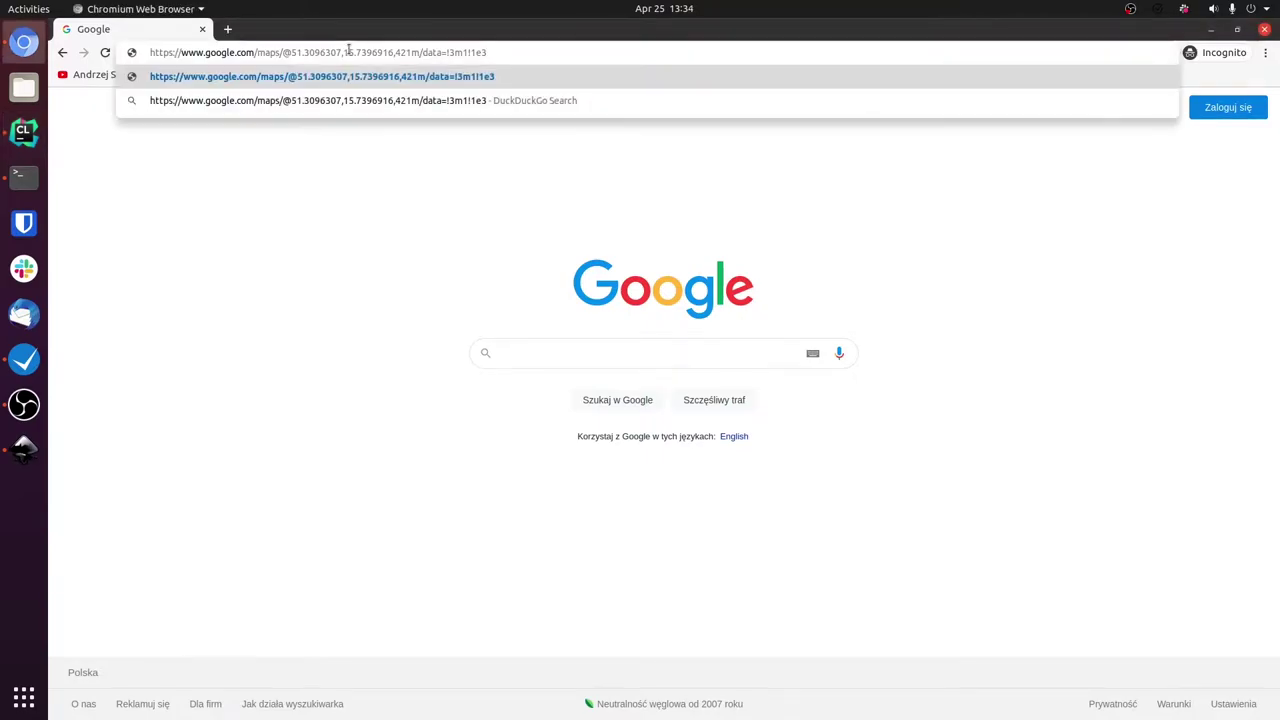
pyautogui.press('Return')
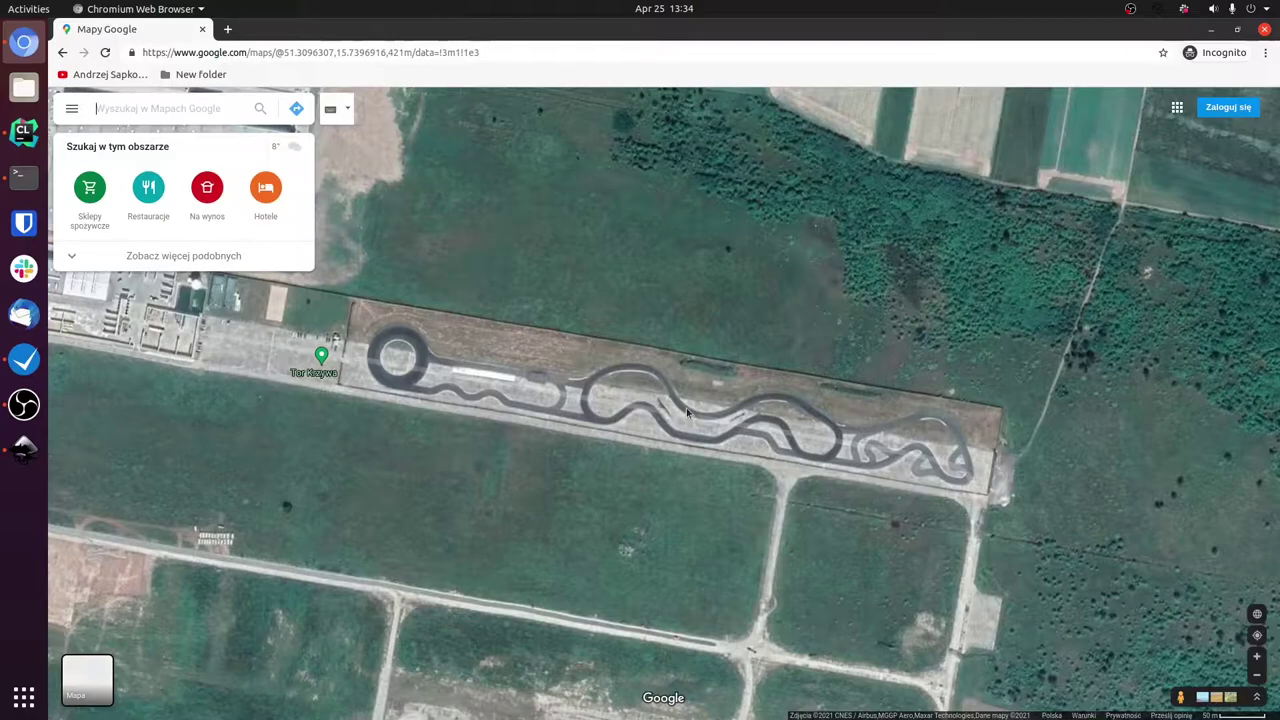
# Capture an area screenshot of the map covering the whole race track and copy it to the clipboard.
pyautogui.scroll(2, 686, 407)
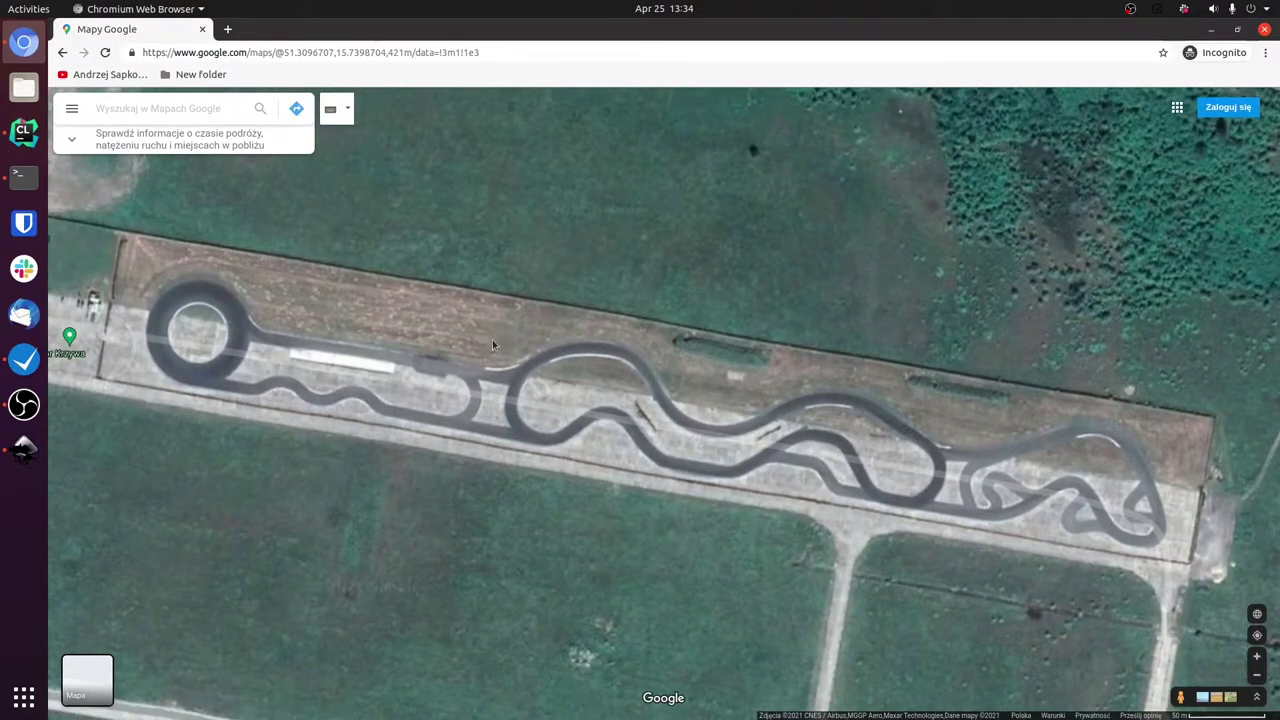
pyautogui.press('super')
pyautogui.write('scr')
pyautogui.press('Return')
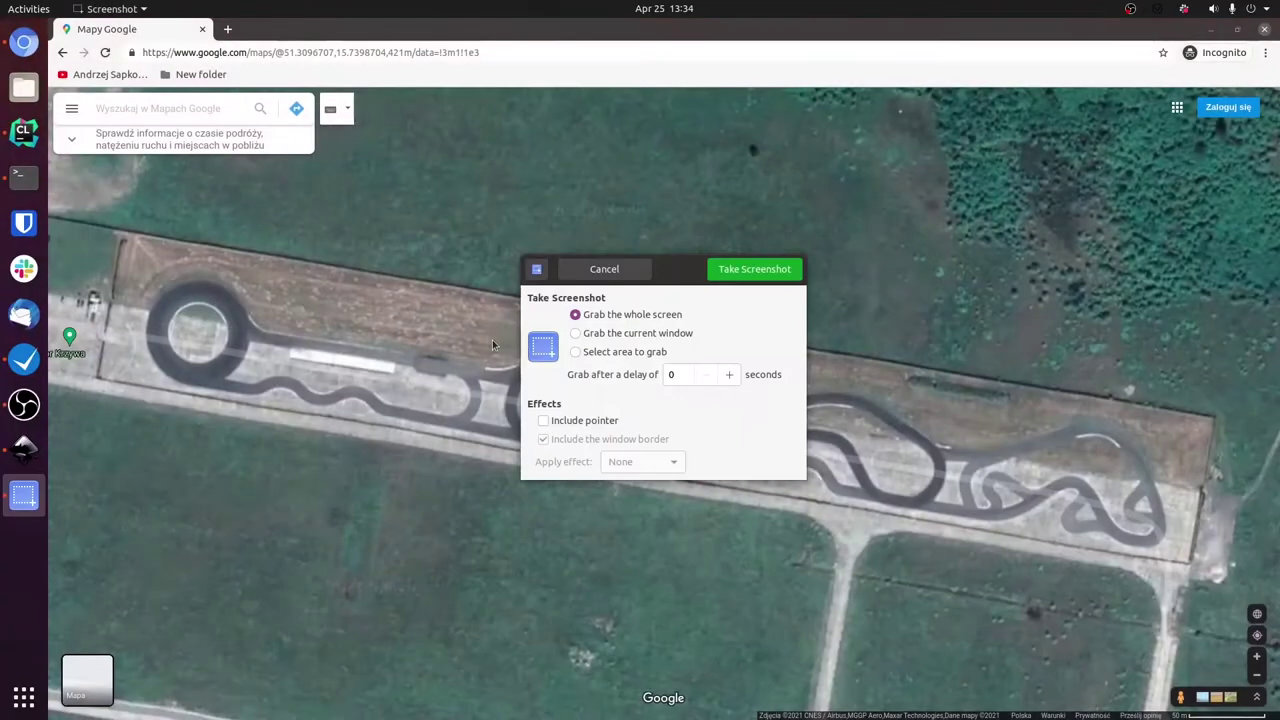
pyautogui.click(730, 269)
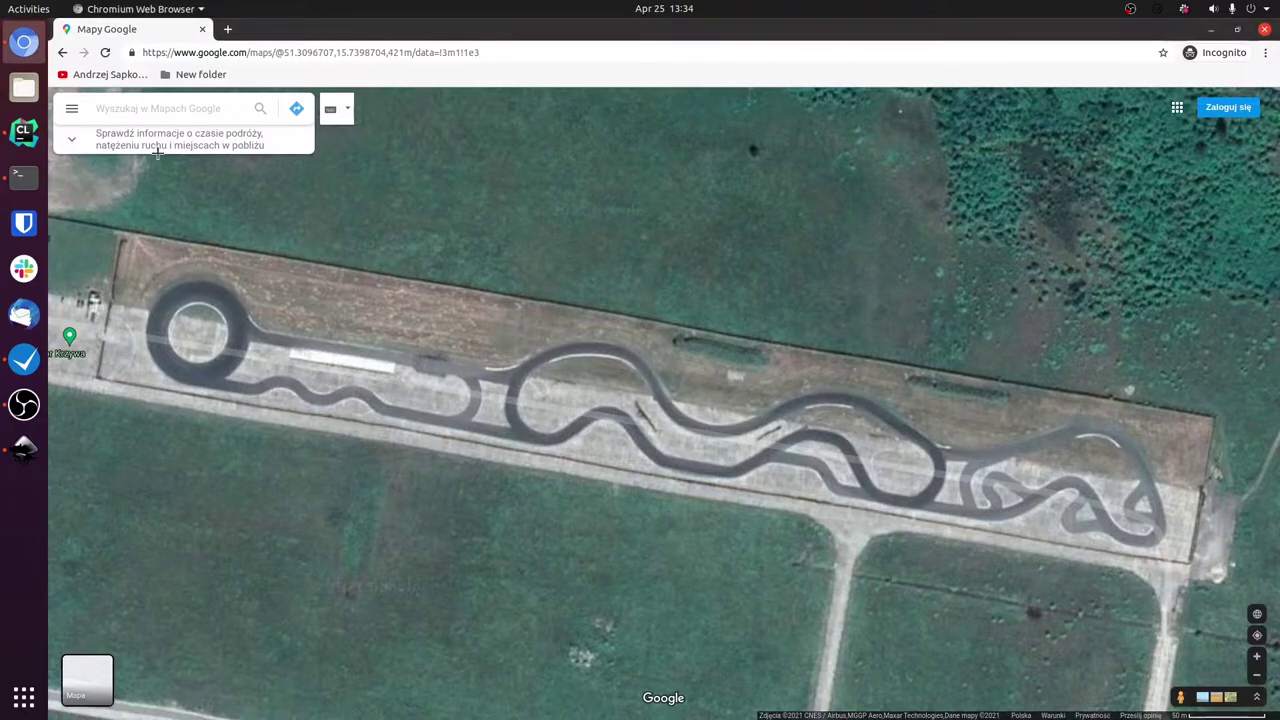
pyautogui.moveTo(75, 194); pyautogui.dragTo(1223, 636)
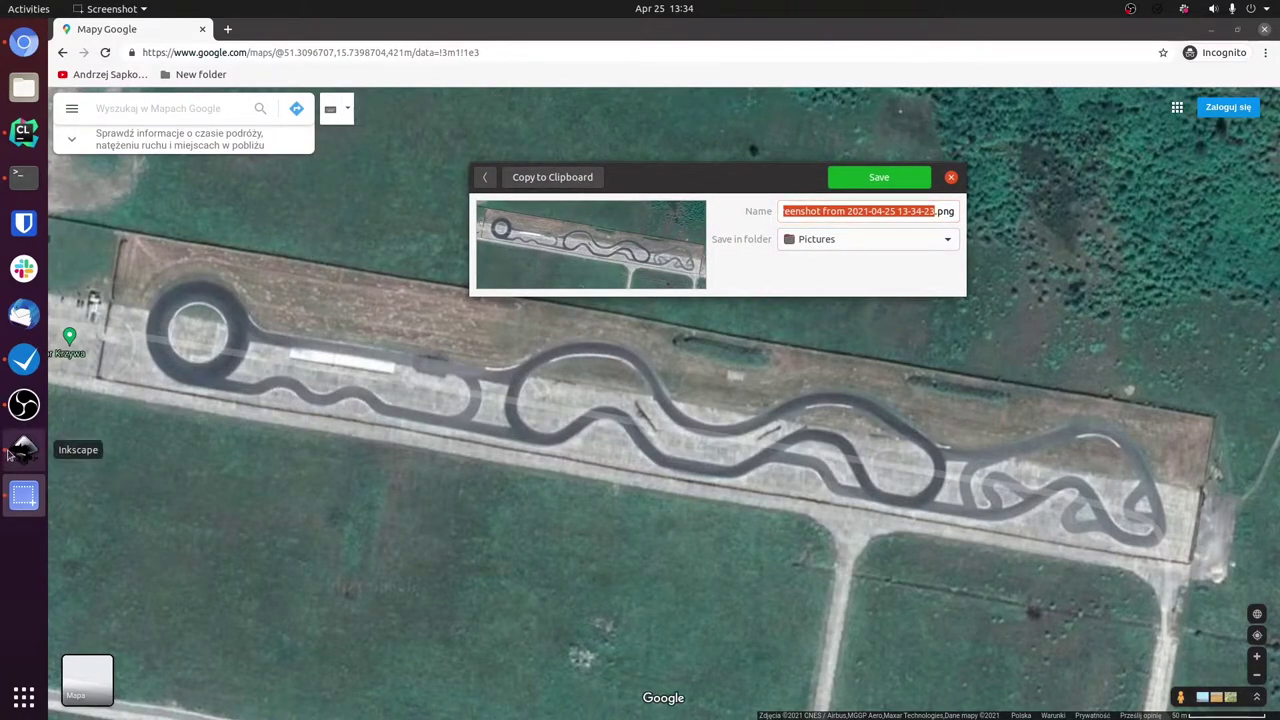
pyautogui.moveTo(680, 177); pyautogui.dragTo(804, 1)
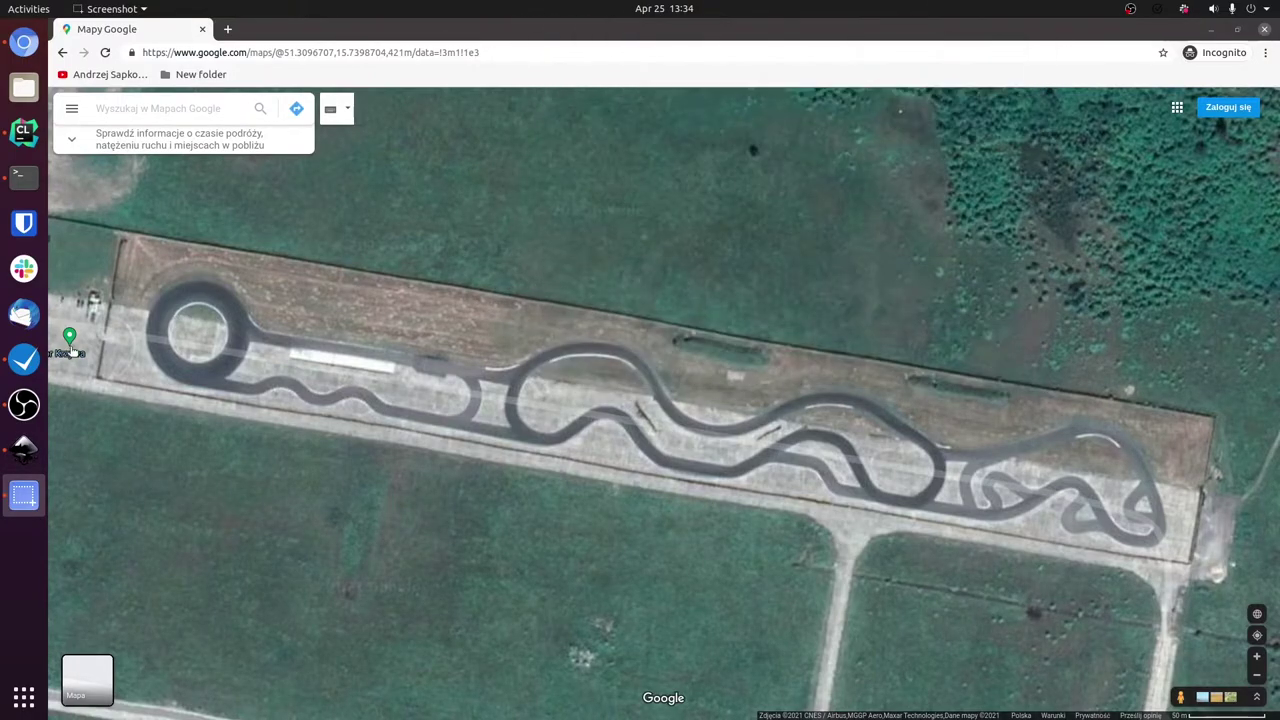
# Switch to Inkscape, paste the track screenshot near the page's upper-left corner, and close the browser window.
pyautogui.click(22, 452)
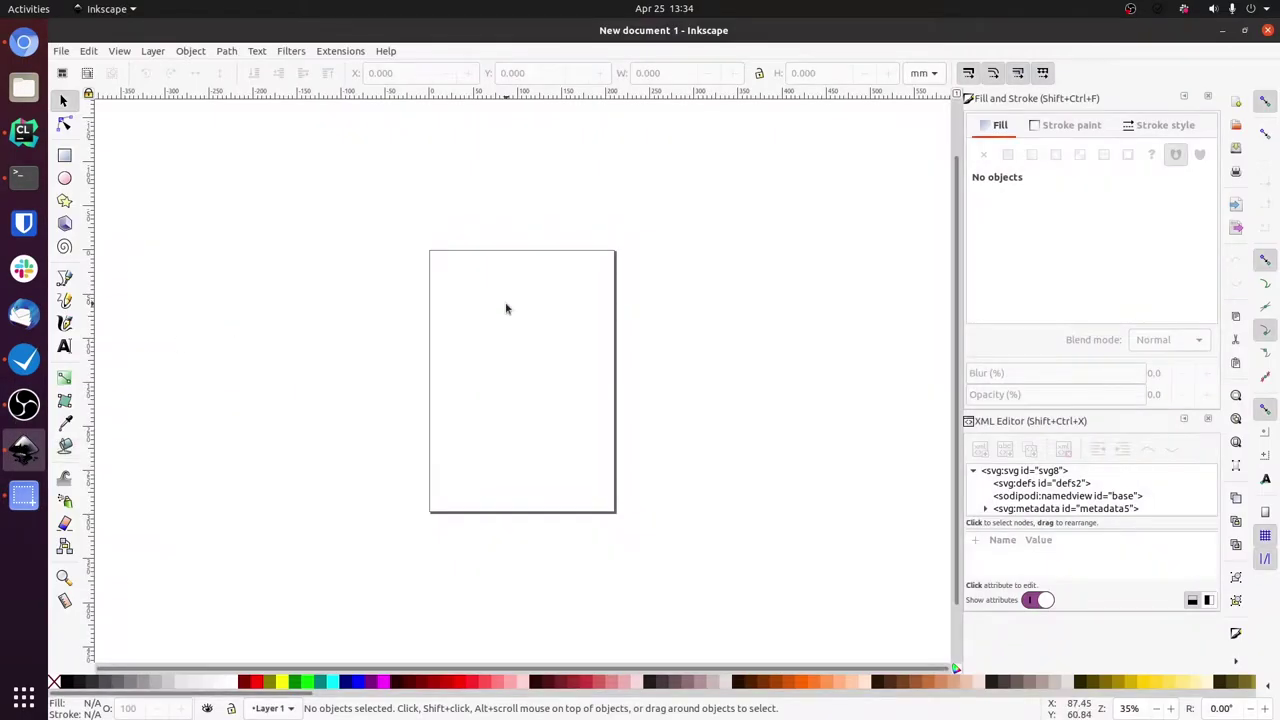
pyautogui.hotkey('ctrl', 'v')
pyautogui.moveTo(514, 293); pyautogui.dragTo(644, 323)
pyautogui.press('Escape')
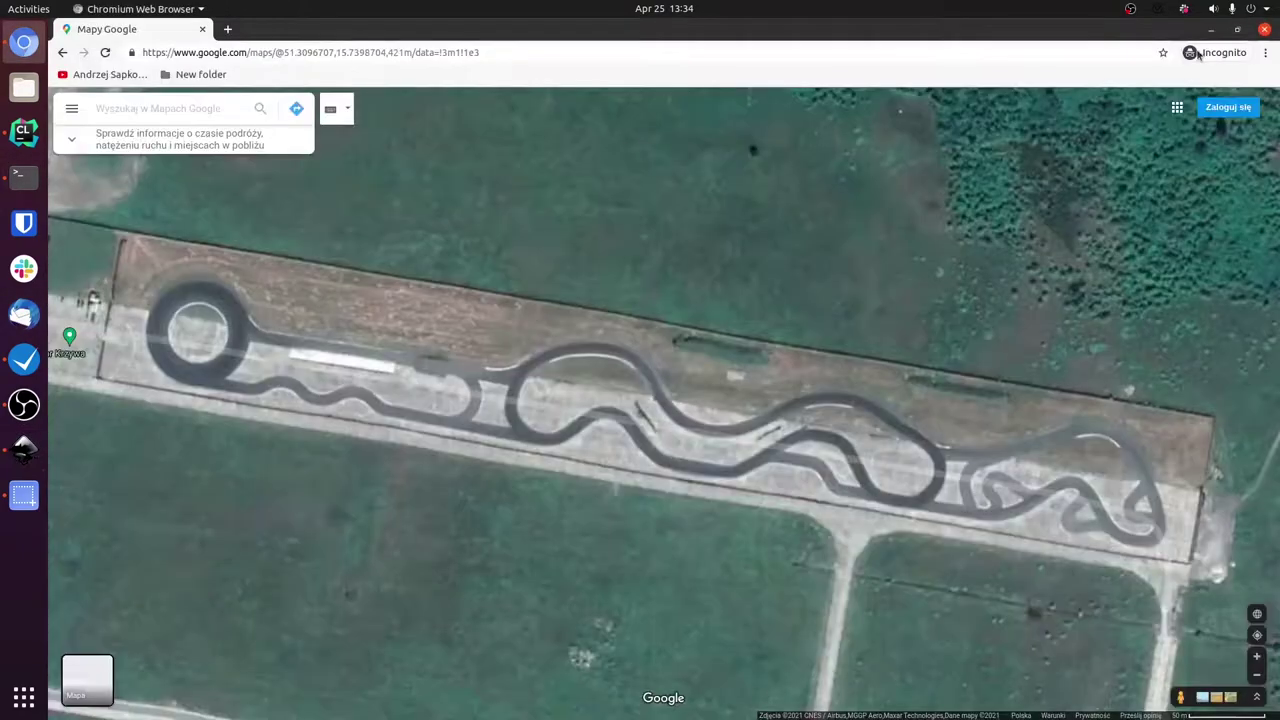
pyautogui.click(24, 42)
pyautogui.click(1265, 31)
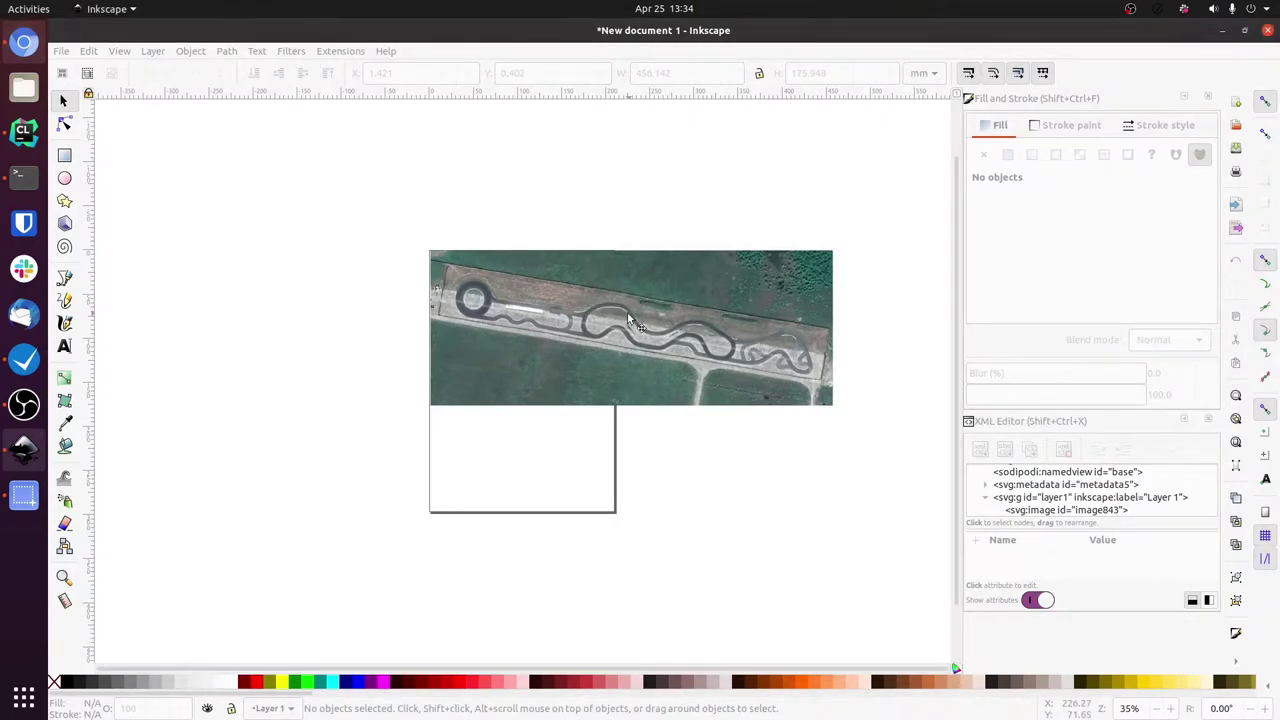
# Select the pasted track image and set the unit for its position and size to px.
pyautogui.click(556, 323)
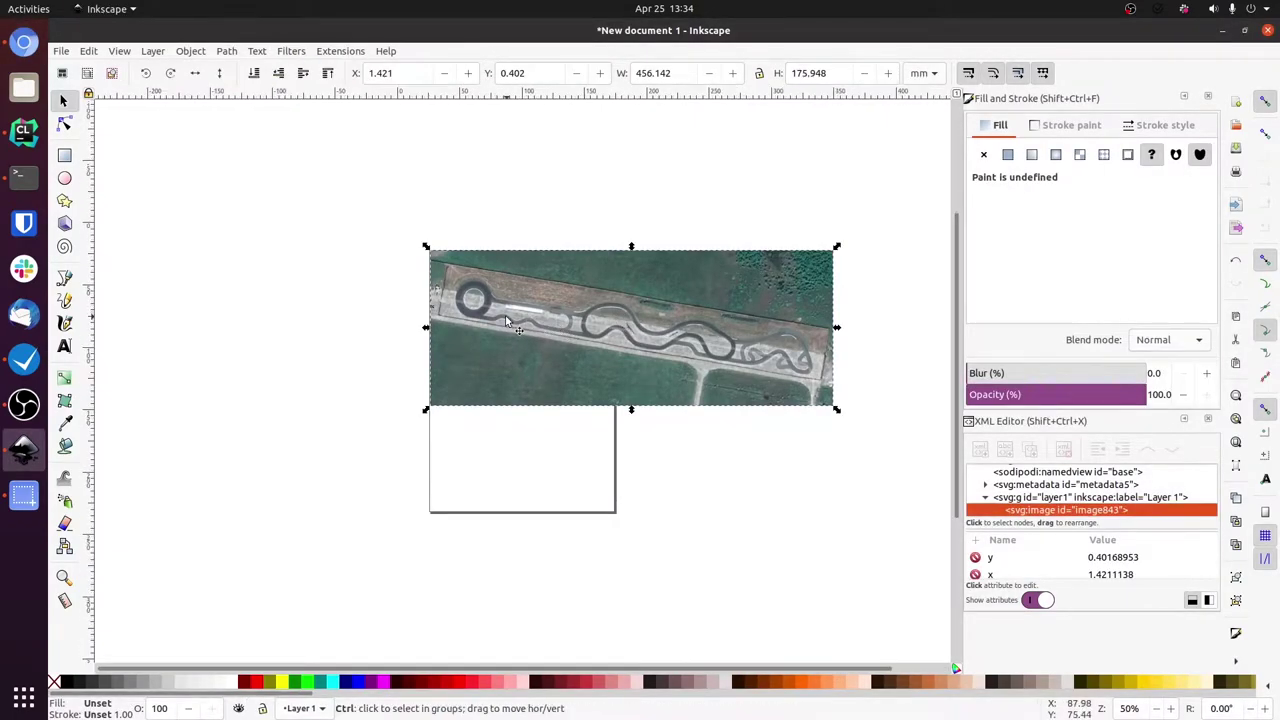
pyautogui.keyDown('ctrl'); pyautogui.scroll(1, 505, 315); pyautogui.keyUp('ctrl')
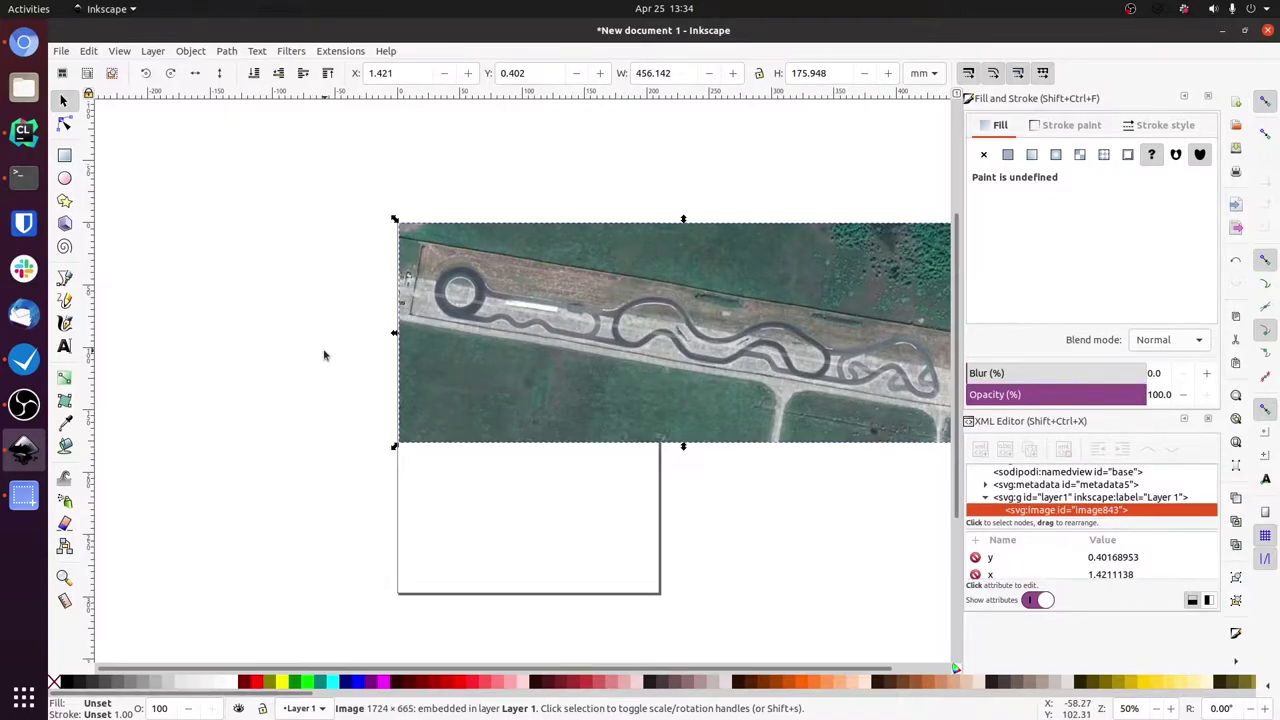
pyautogui.moveTo(324, 352); pyautogui.dragTo(234, 378)
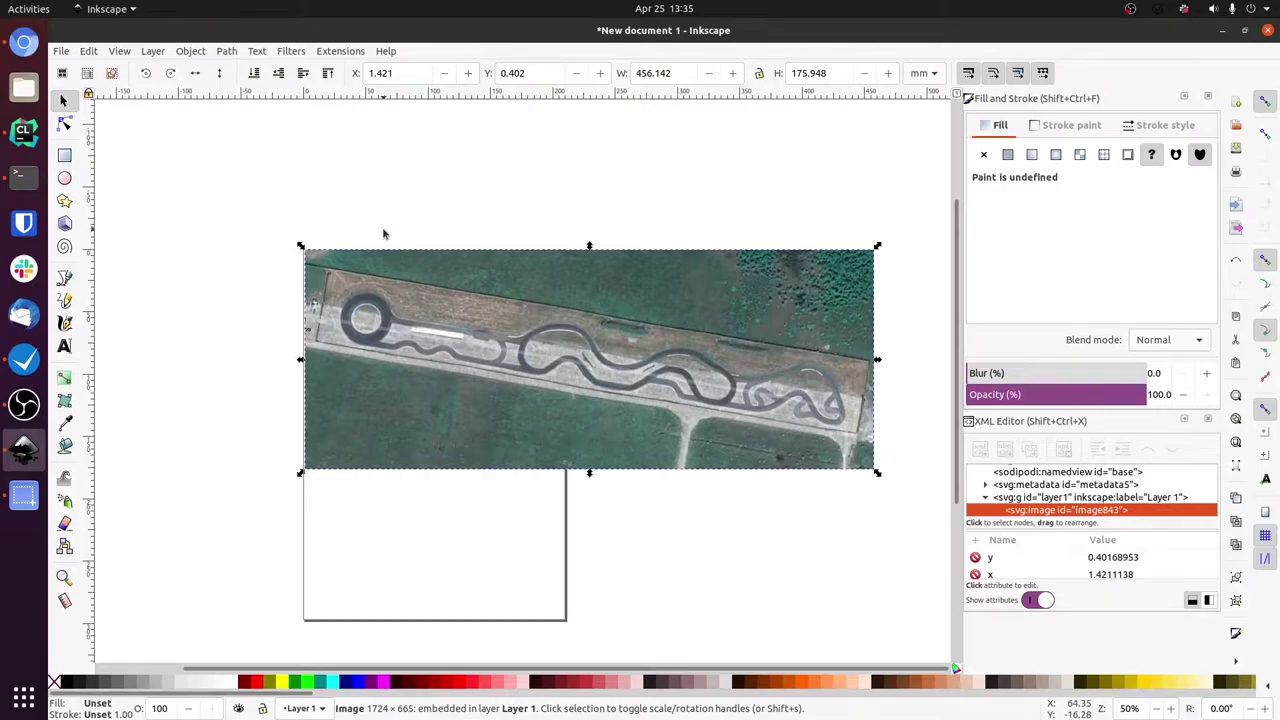
pyautogui.click(934, 73)
pyautogui.click(934, 104)
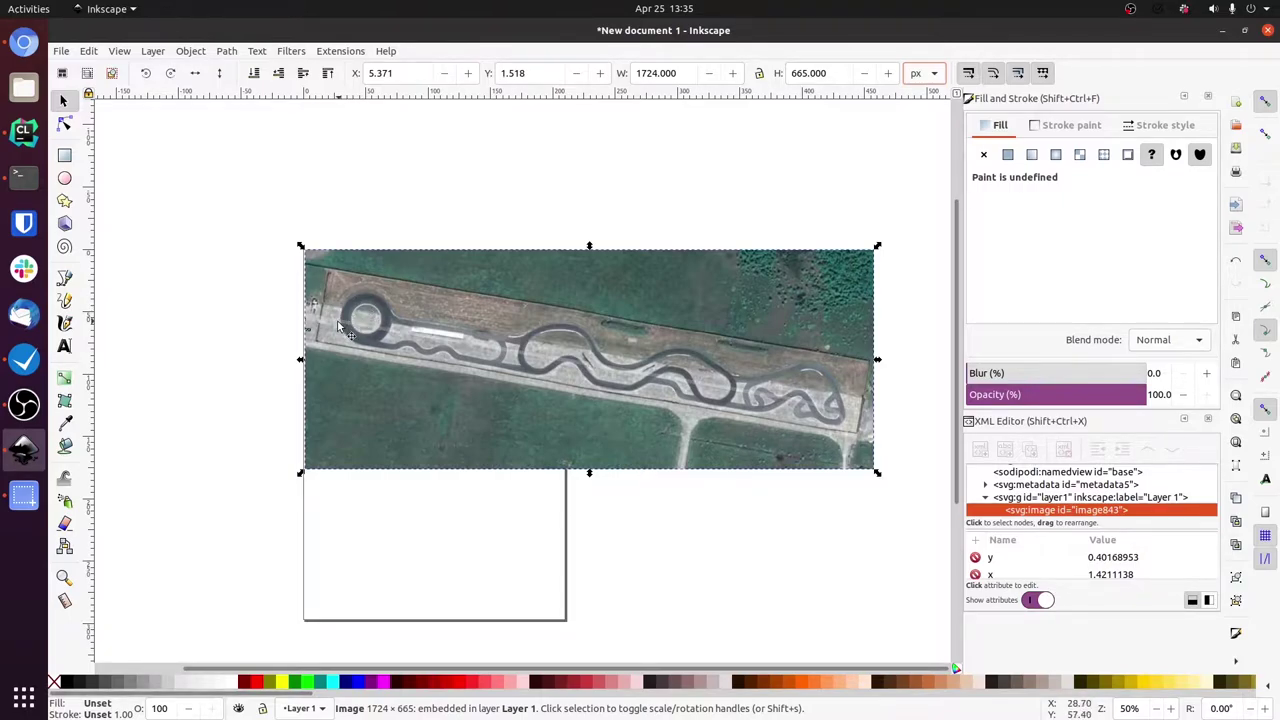
# Add a new rectangular grid to the document through the document properties.
pyautogui.keyDown('ctrl'); pyautogui.scroll(2, 335, 318); pyautogui.keyUp('ctrl')
pyautogui.keyDown('ctrl'); pyautogui.scroll(1, 335, 320); pyautogui.keyUp('ctrl')
pyautogui.keyDown('ctrl'); pyautogui.scroll(-1, 335, 320); pyautogui.keyUp('ctrl')
pyautogui.click(61, 51)
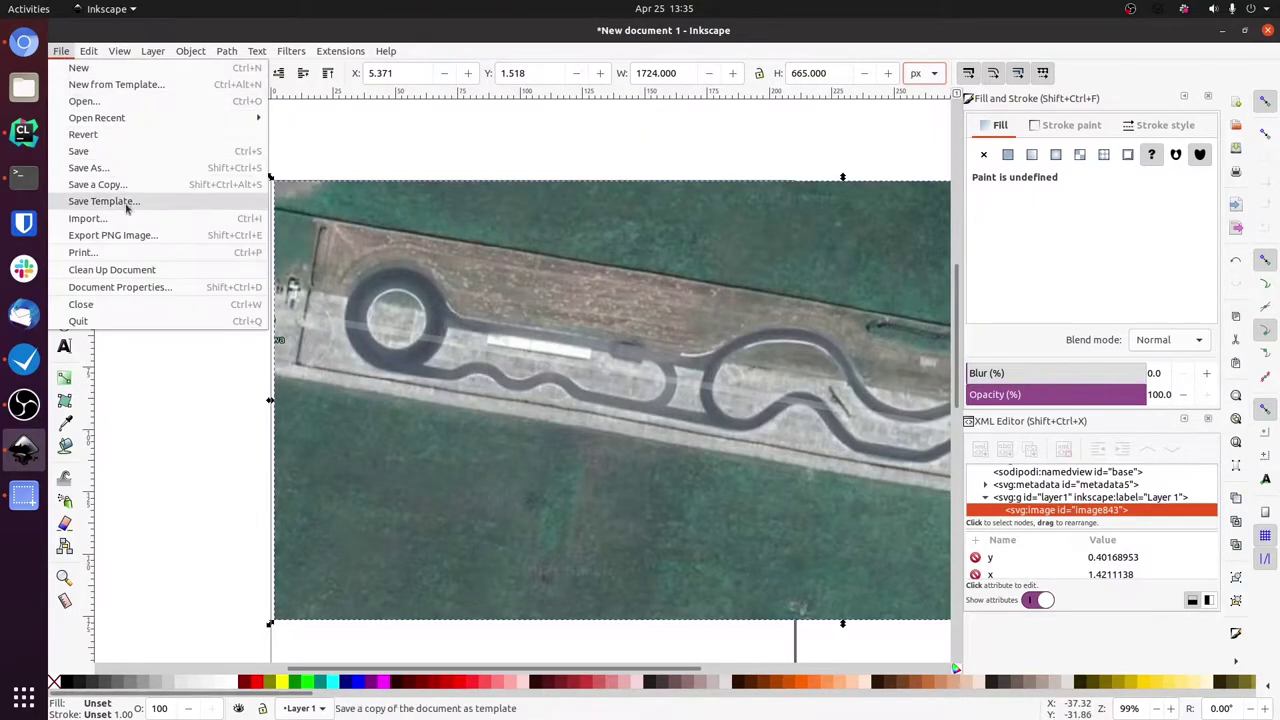
pyautogui.click(138, 287)
pyautogui.click(212, 290)
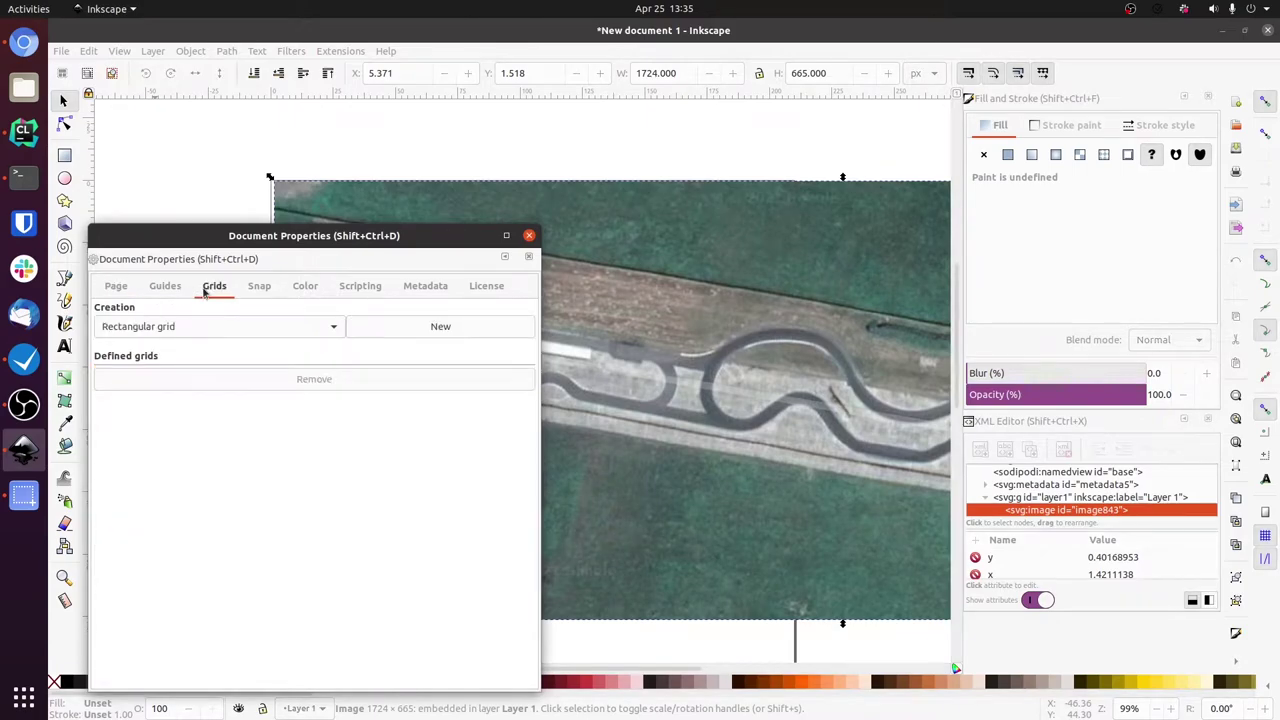
pyautogui.click(415, 336)
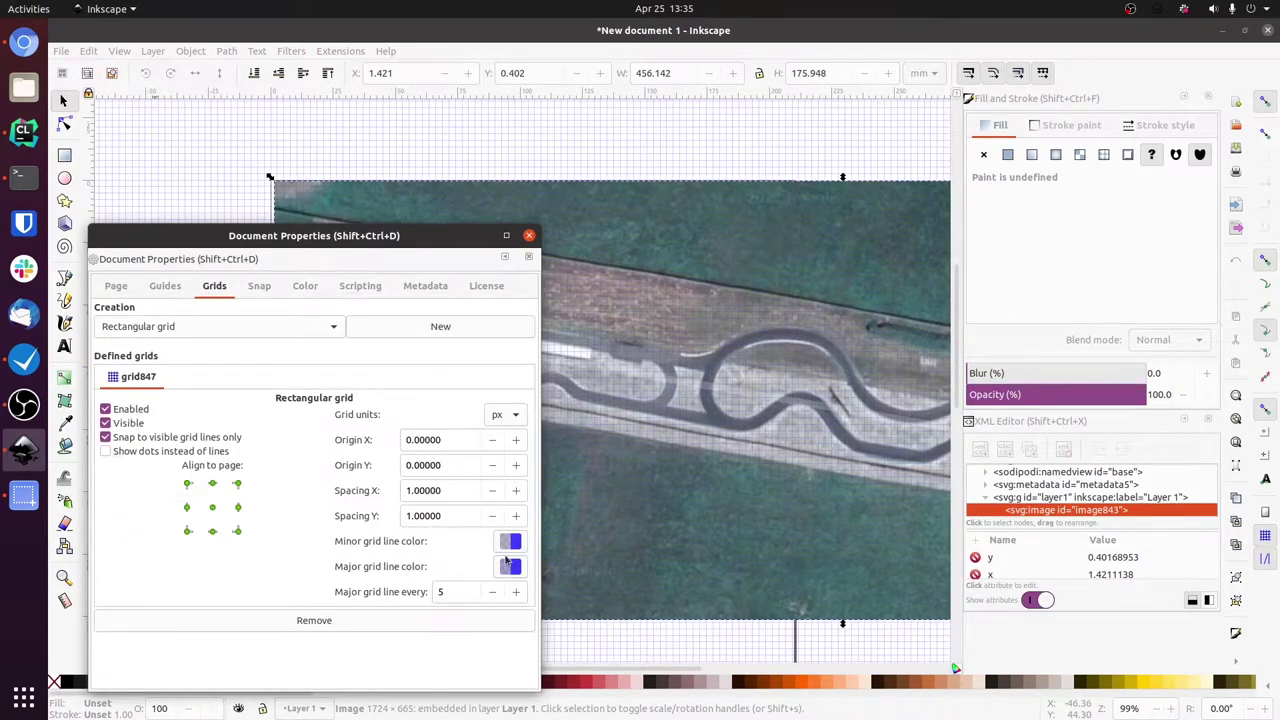
# Set the grid's major line interval to every 1 line.
pyautogui.click(469, 591)
pyautogui.press('BackSpace')
pyautogui.write('1')
# Set the grid's X and Y spacing to 8 px each and close the document properties.
pyautogui.click(414, 513)
pyautogui.click(410, 490)
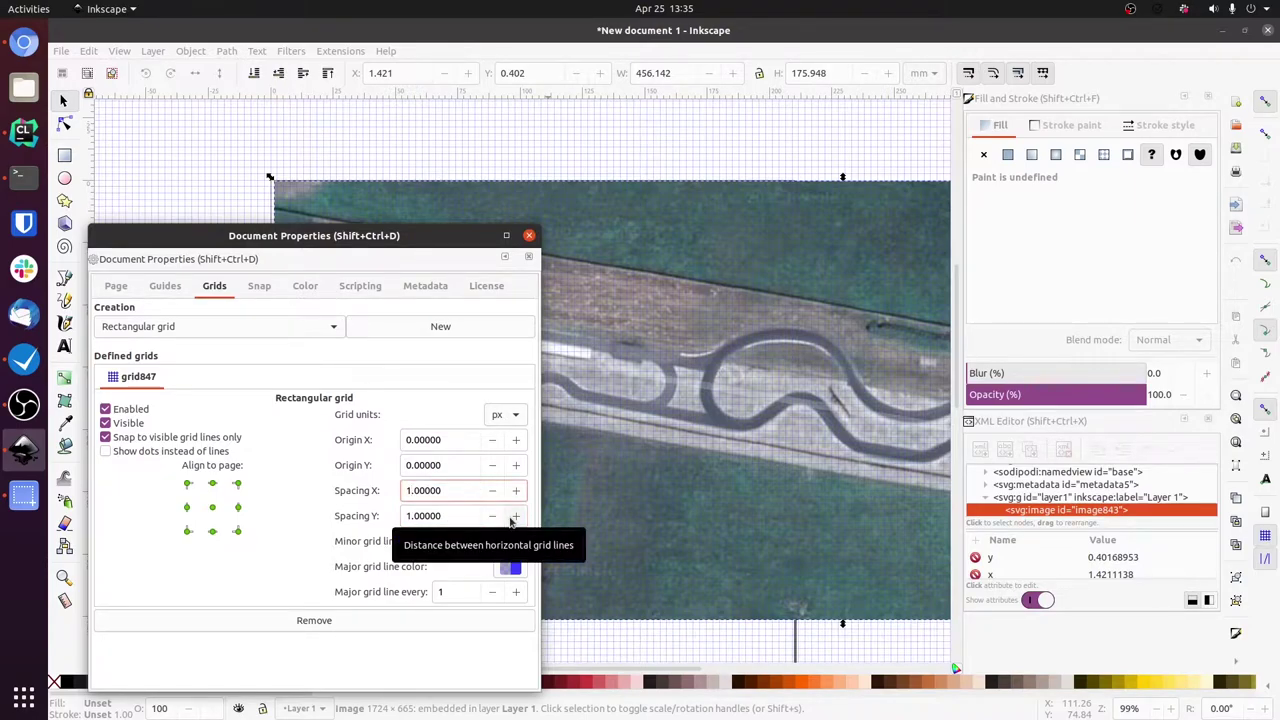
pyautogui.moveTo(358, 241); pyautogui.dragTo(283, 357)
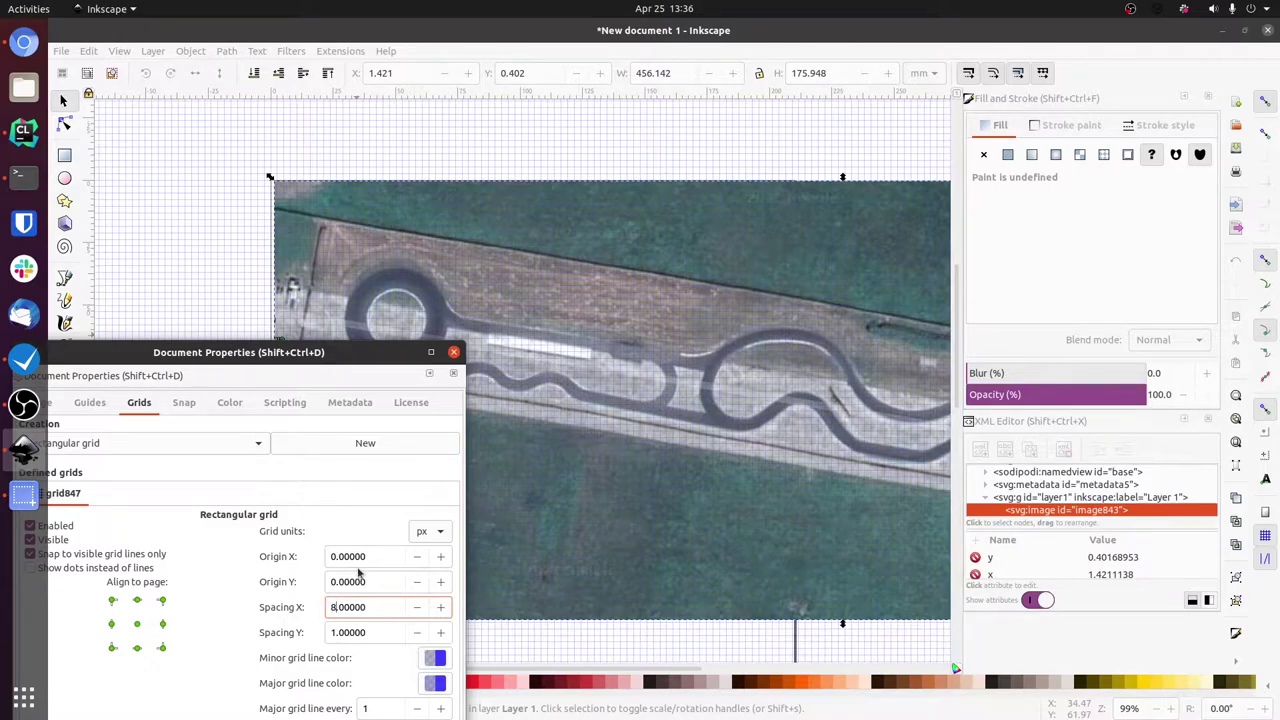
pyautogui.click(332, 632)
pyautogui.press('Delete')
pyautogui.write('8')
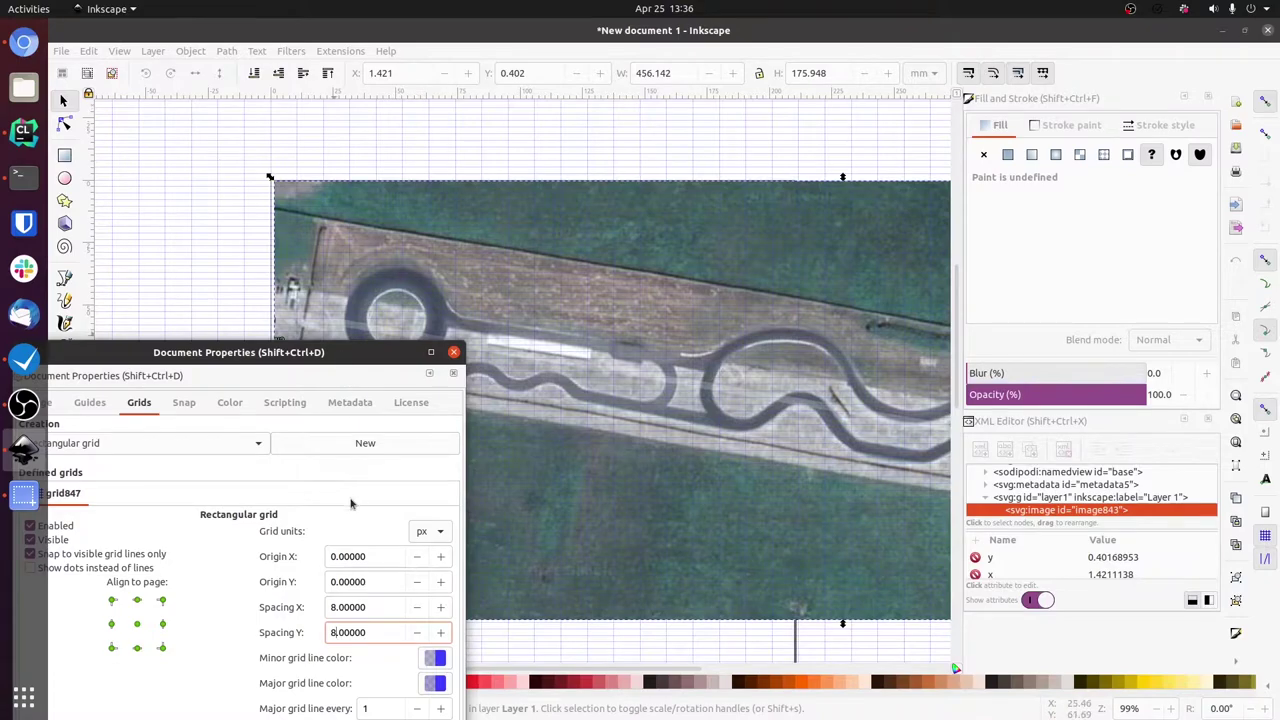
pyautogui.click(370, 553)
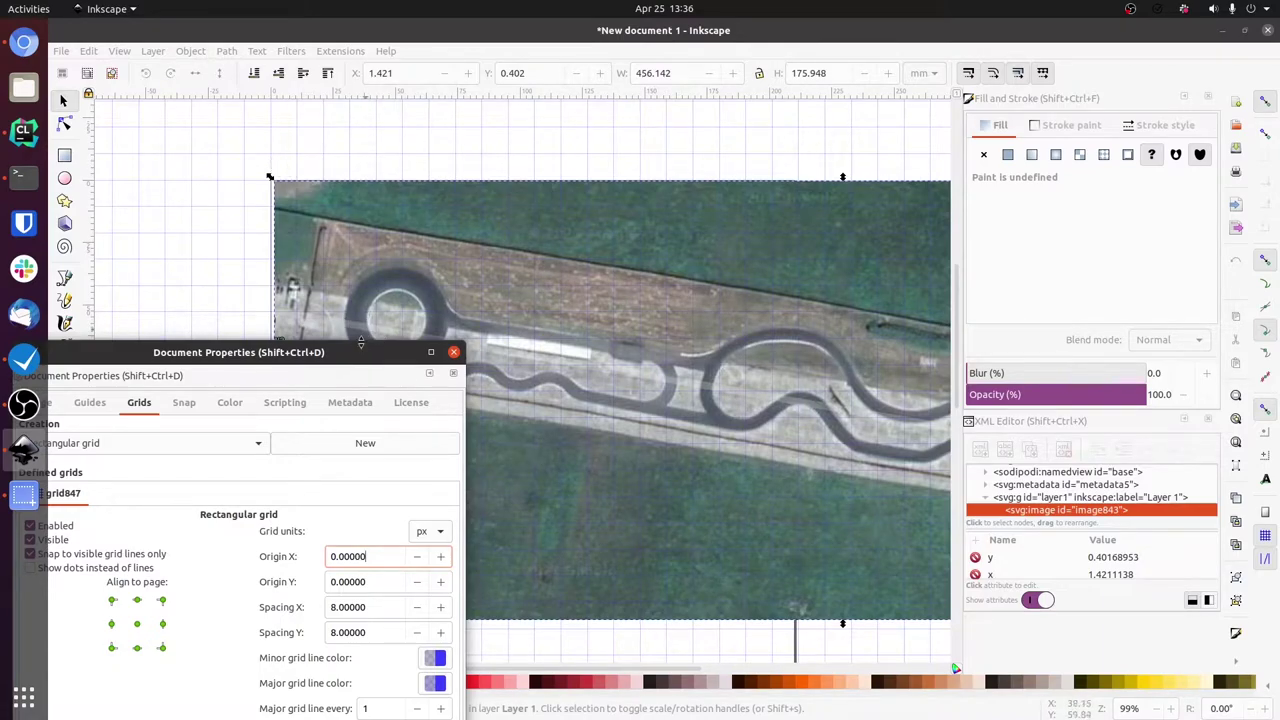
pyautogui.moveTo(346, 351); pyautogui.dragTo(438, 164)
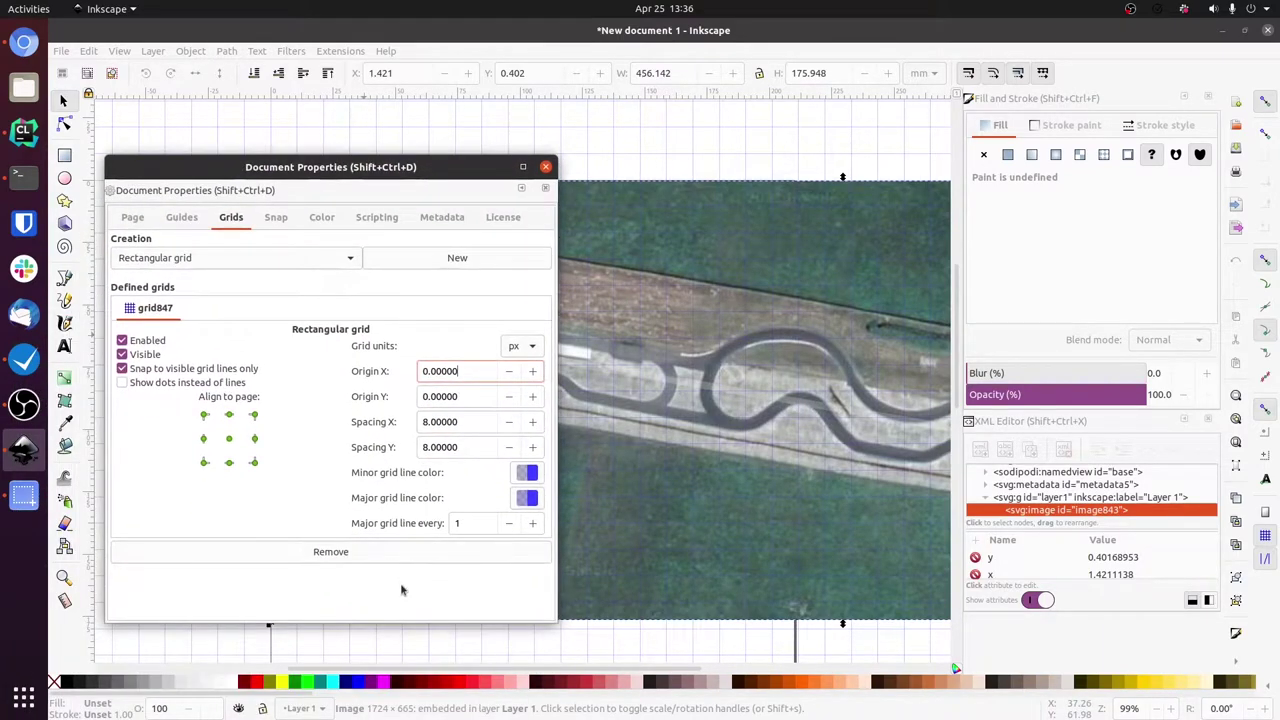
pyautogui.click(545, 167)
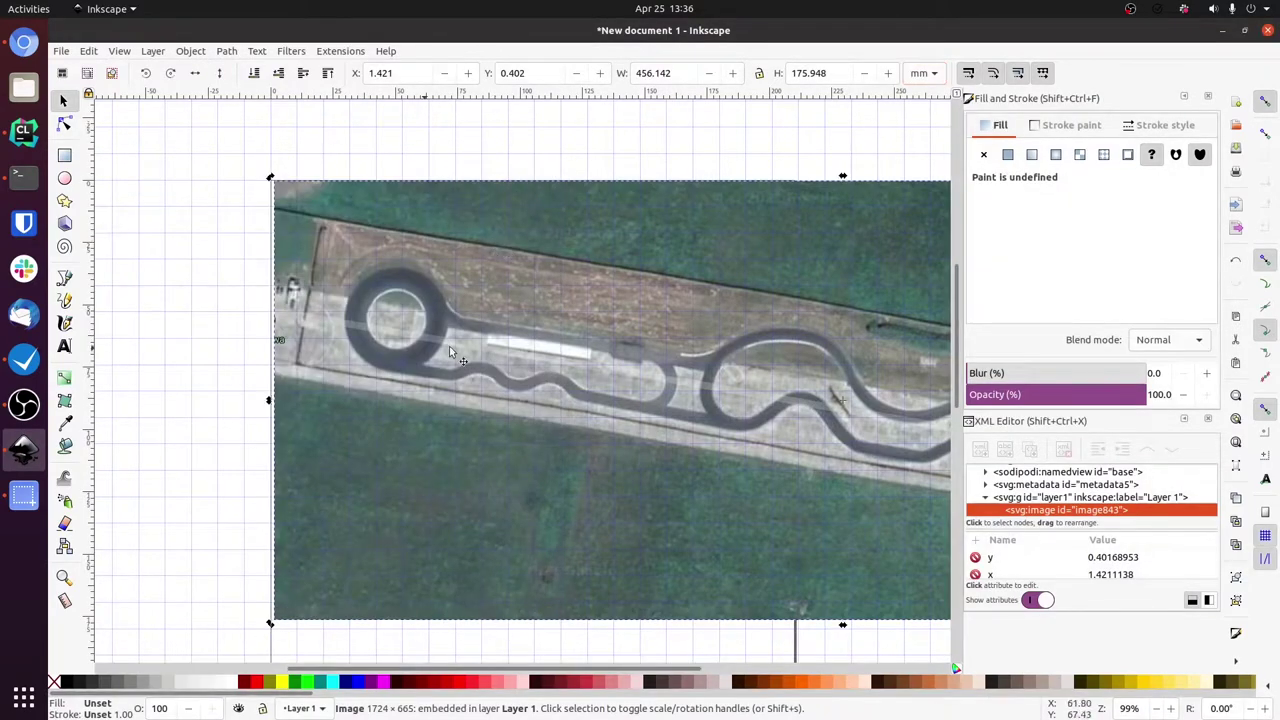
# Shift the track image slightly and rescale it from its lower-right corner to about 456 mm wide and 176 mm high.
pyautogui.moveTo(605, 336)
pyautogui.mouseDown()
pyautogui.moveTo(545, 328)
pyautogui.moveTo(604, 348)
pyautogui.moveTo(604, 336)
pyautogui.mouseUp()
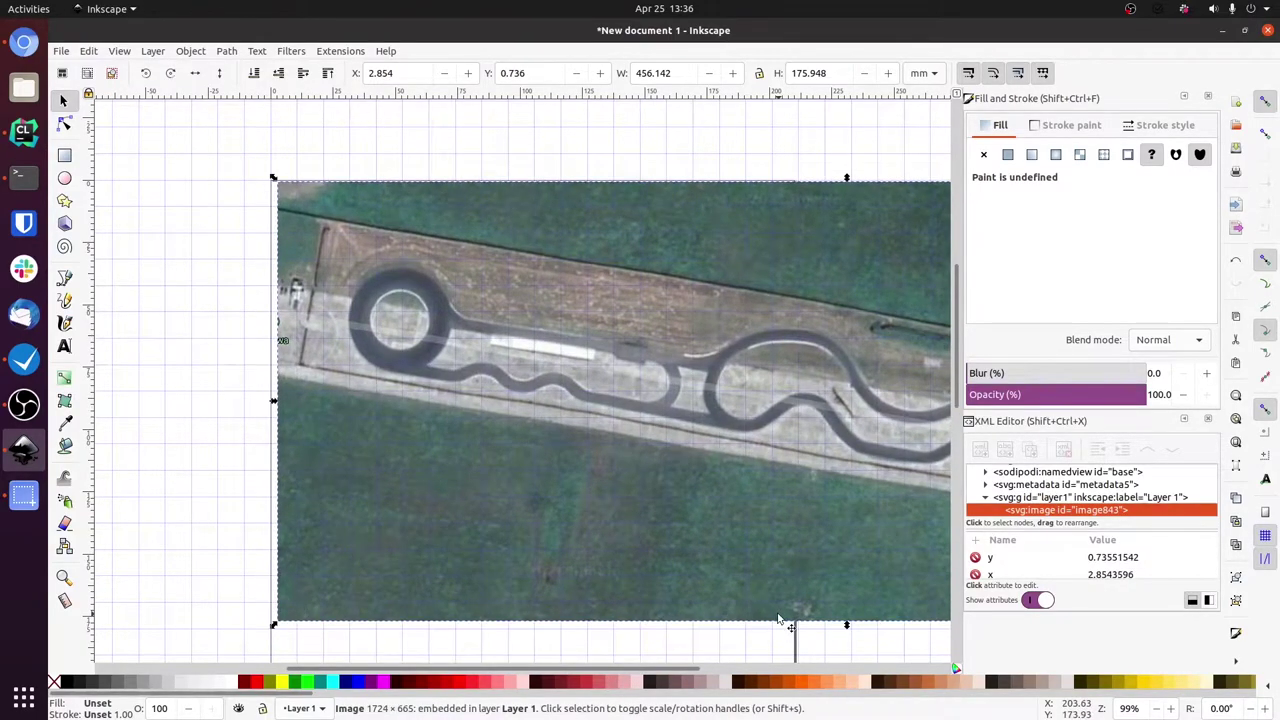
pyautogui.scroll(-1, 775, 570)
pyautogui.moveTo(755, 600); pyautogui.dragTo(438, 550)
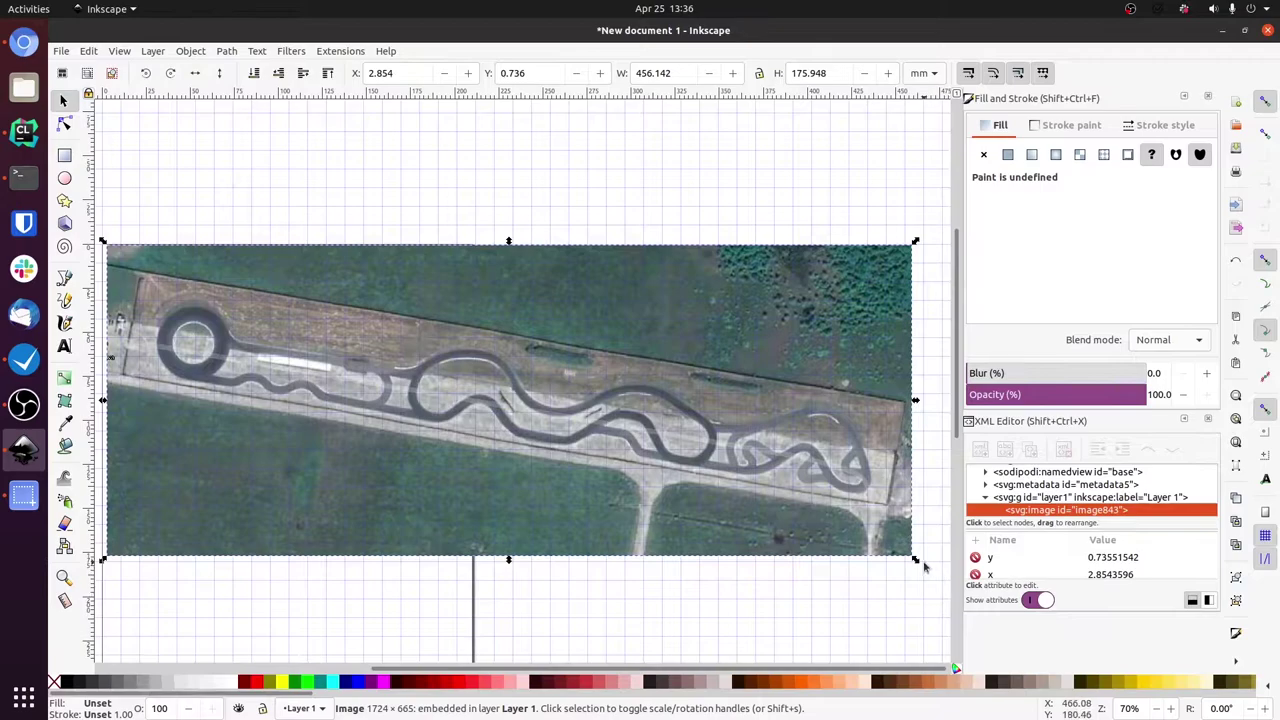
pyautogui.moveTo(915, 562); pyautogui.dragTo(866, 529)
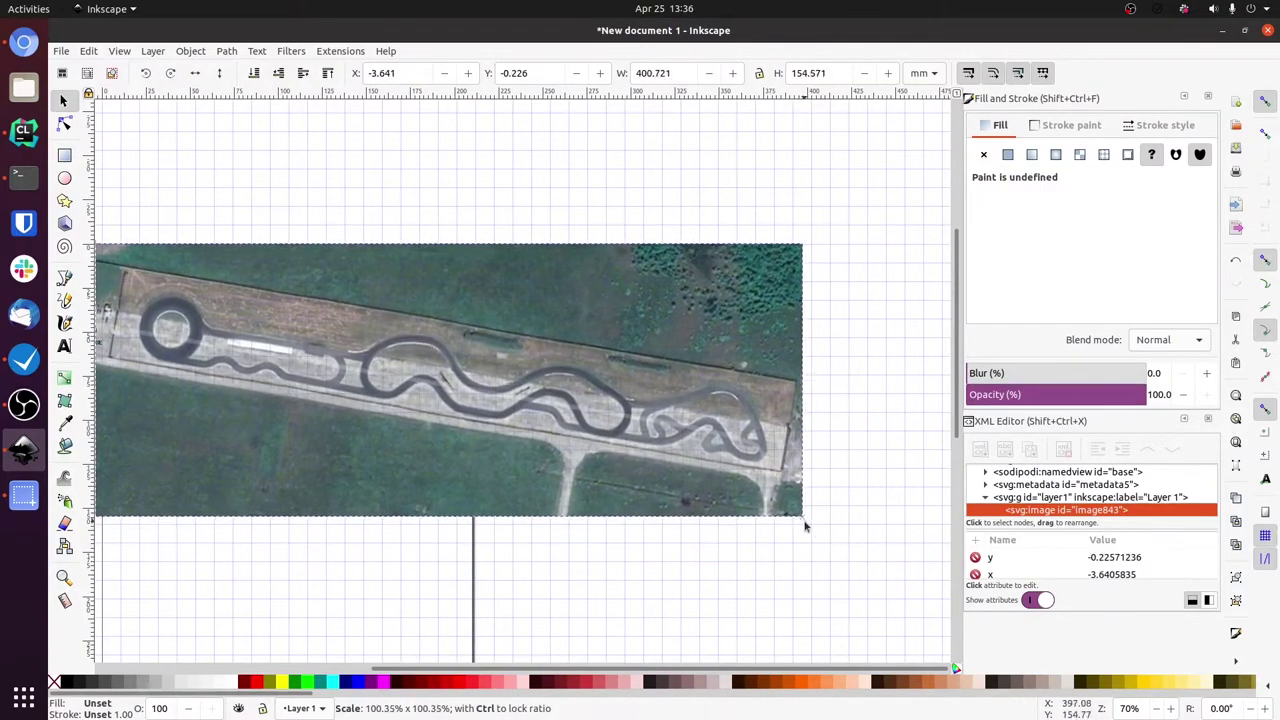
pyautogui.moveTo(807, 527); pyautogui.dragTo(899, 555)
# Measure the road width across the ring at the track's western end in px, then return to selecting objects.
pyautogui.scroll(3, 215, 357)
pyautogui.moveTo(215, 357); pyautogui.dragTo(316, 372)
pyautogui.press('ctrl')
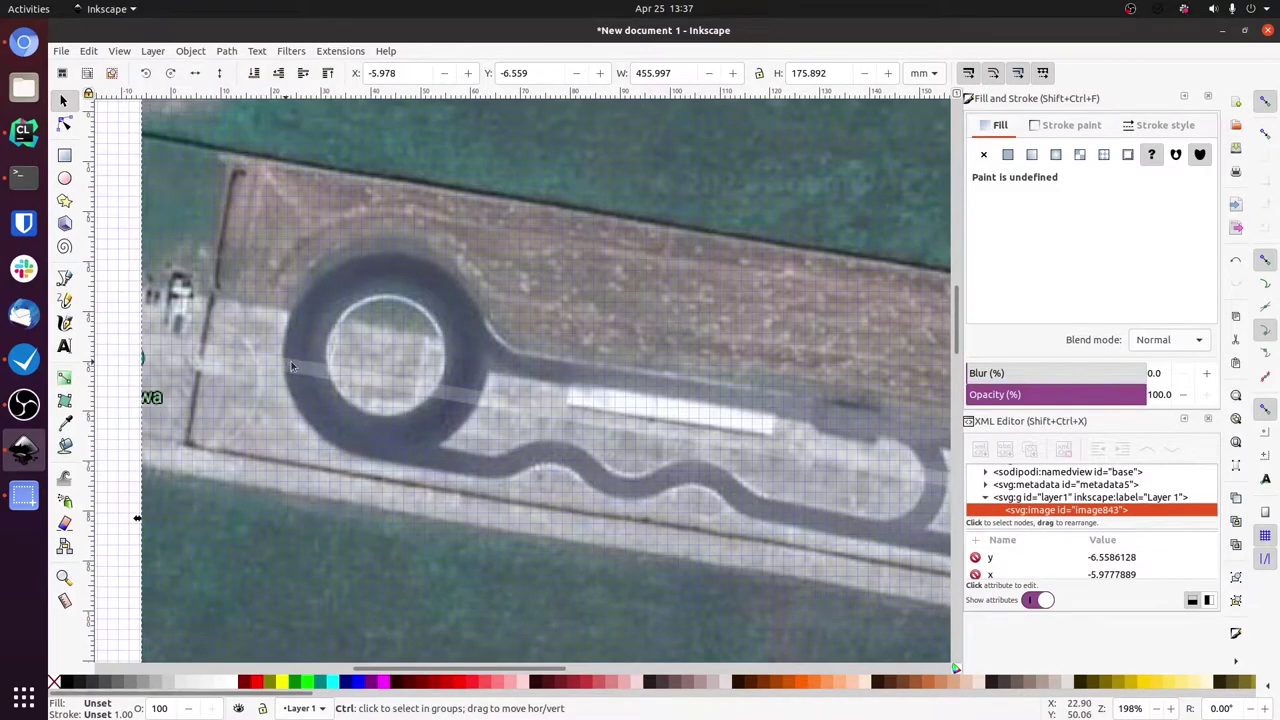
pyautogui.scroll(-3, 303, 364)
pyautogui.scroll(4, 324, 367)
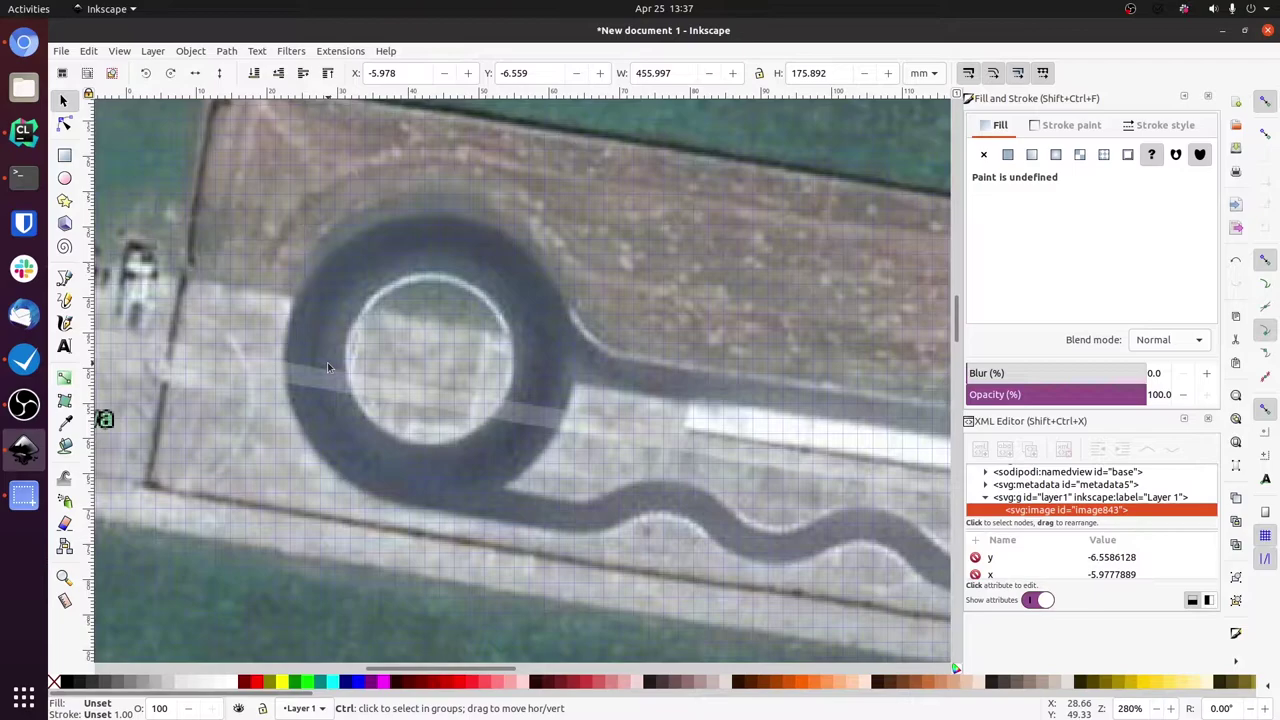
pyautogui.click(64, 600)
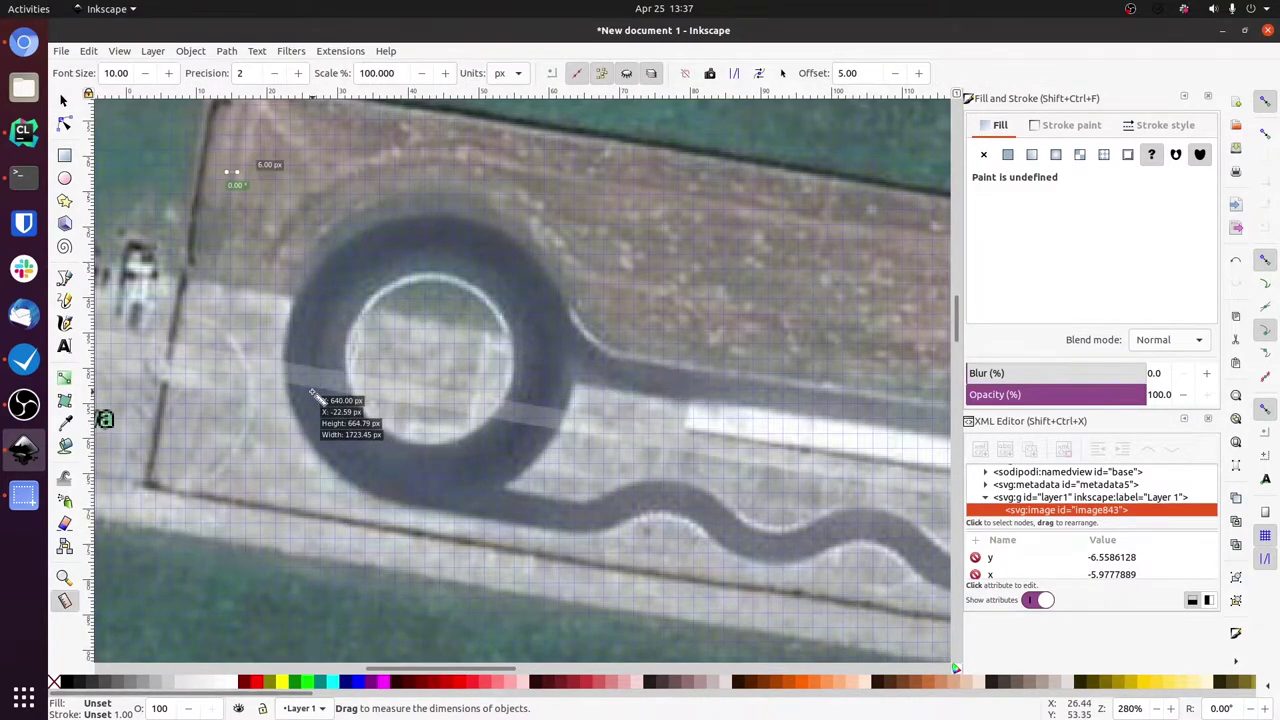
pyautogui.click(503, 74)
pyautogui.click(500, 74)
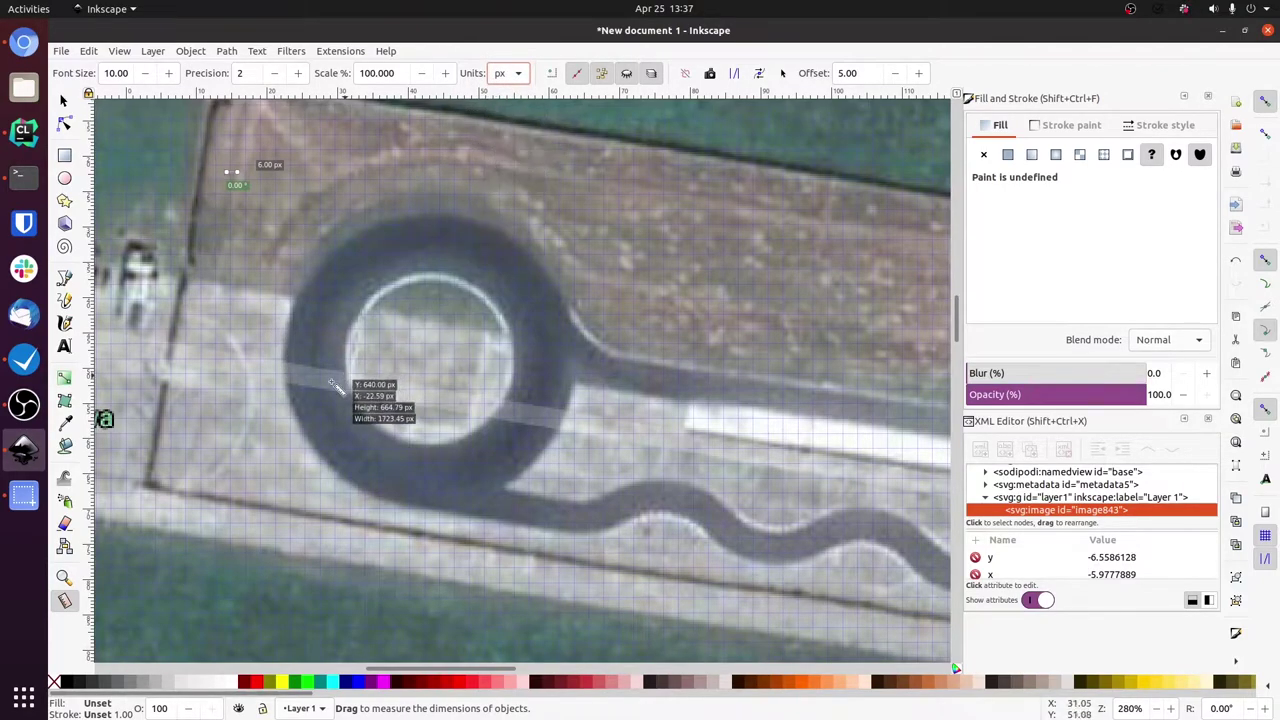
pyautogui.moveTo(291, 358); pyautogui.dragTo(348, 363)
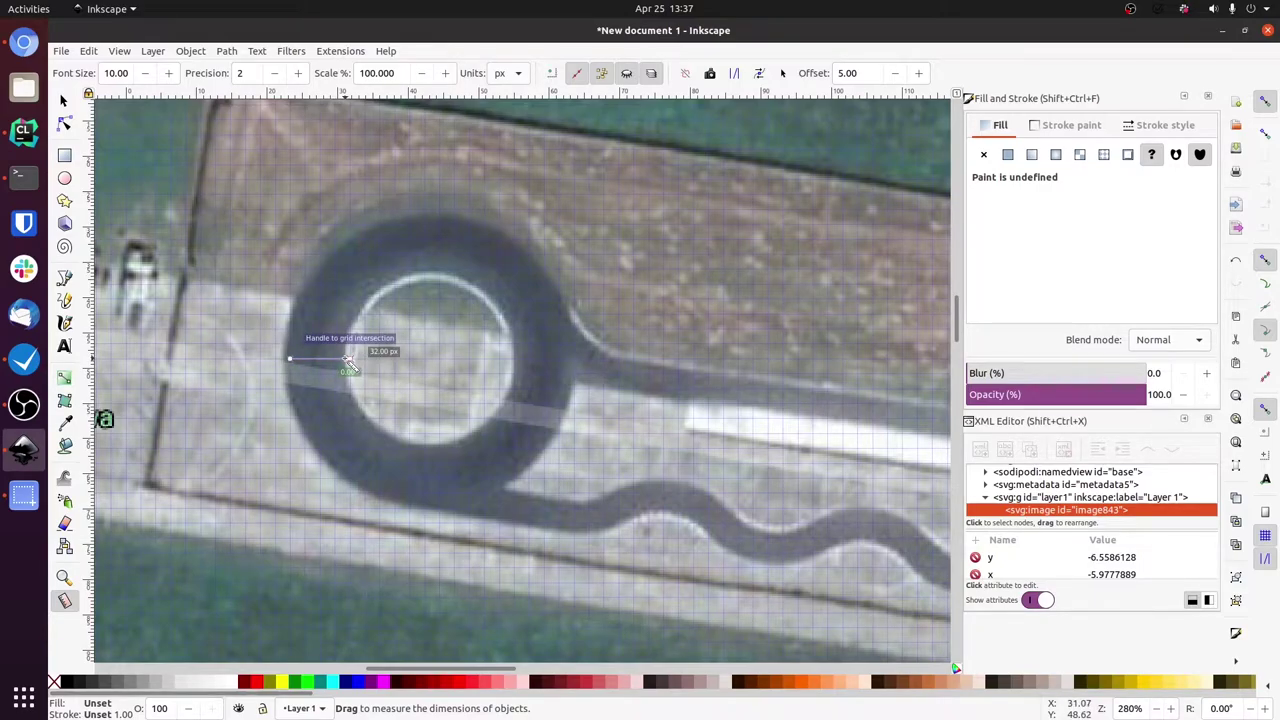
pyautogui.press('Escape')
pyautogui.press('s')
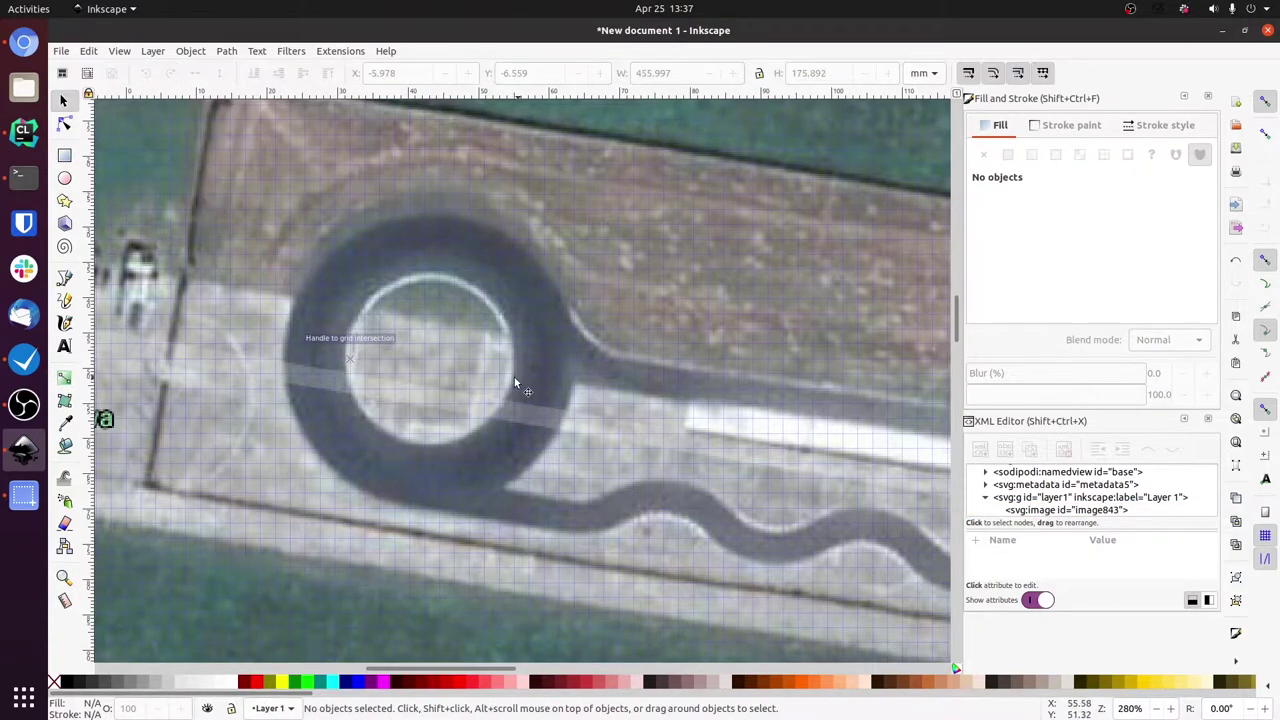
# Scale the track image down to about 125 mm wide and 48 mm high and place it near the page's upper-left corner.
pyautogui.keyDown('ctrl'); pyautogui.scroll(-4, 514, 377); pyautogui.keyUp('ctrl')
pyautogui.keyDown('ctrl'); pyautogui.scroll(3, 515, 384); pyautogui.keyUp('ctrl')
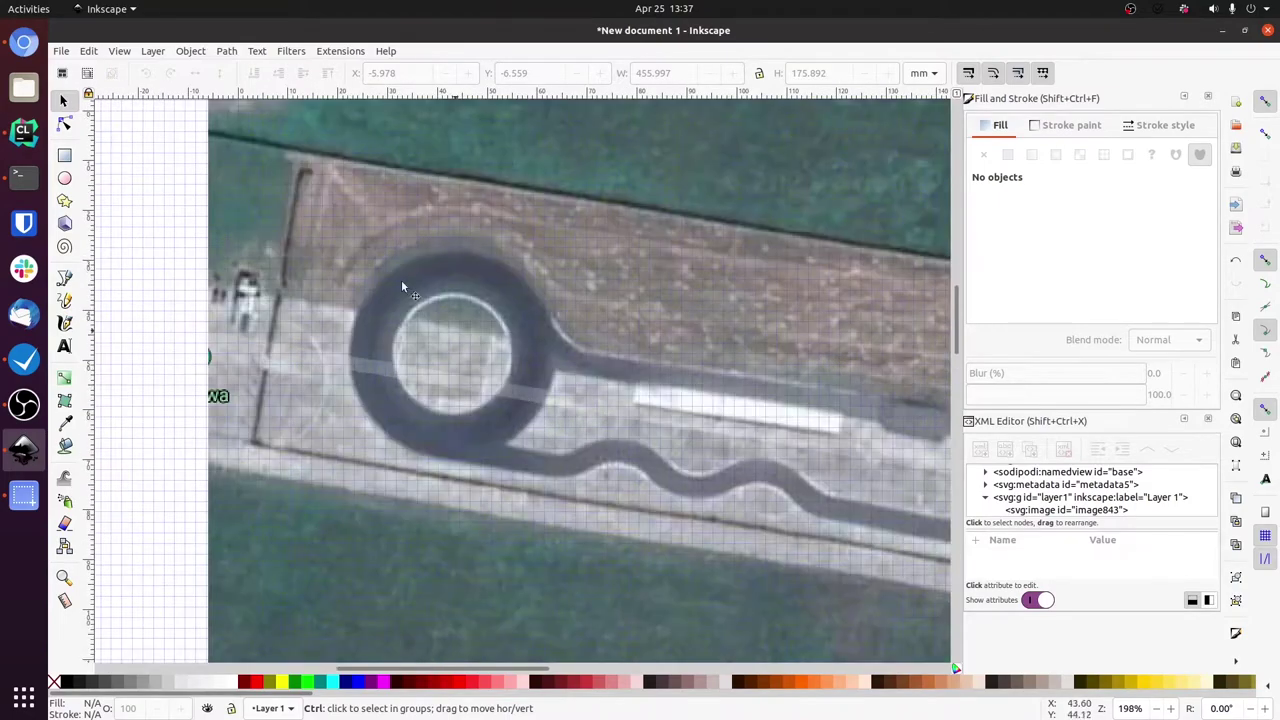
pyautogui.scroll(3, 192, 206)
pyautogui.hscroll(1, 192, 206)
pyautogui.click(168, 200)
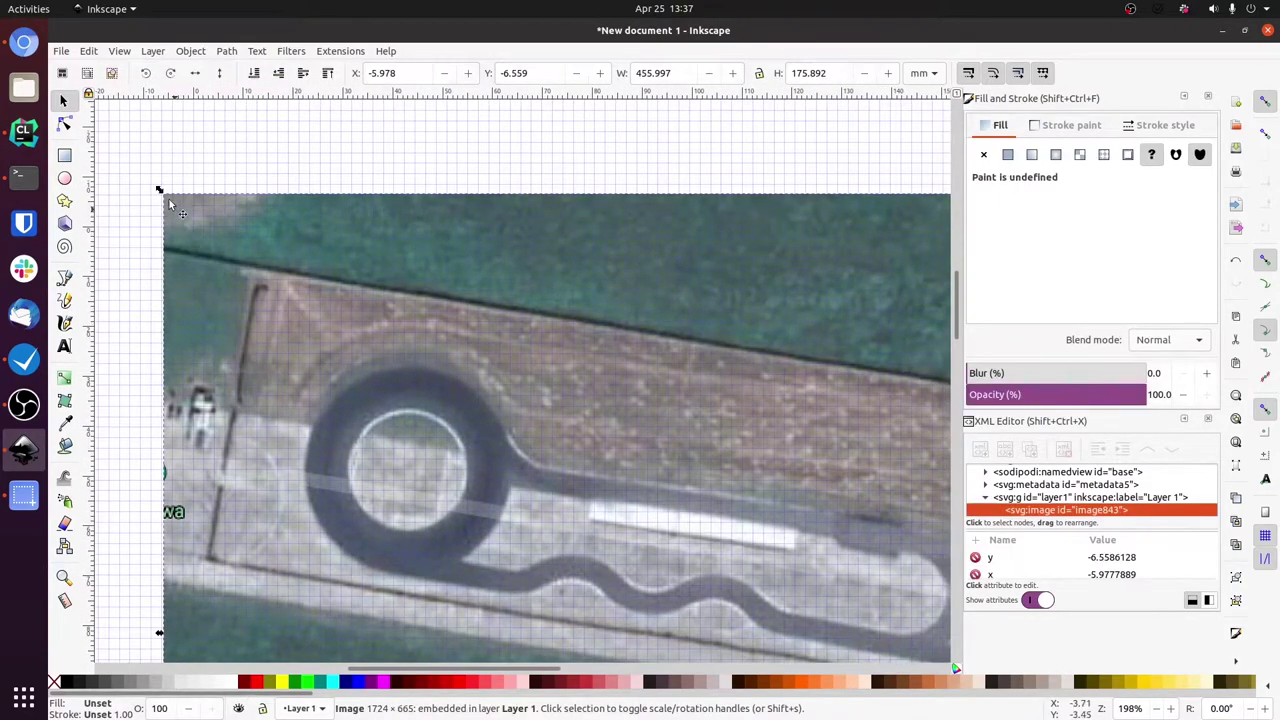
pyautogui.moveTo(159, 190); pyautogui.dragTo(808, 458)
pyautogui.moveTo(836, 477); pyautogui.dragTo(745, 455)
pyautogui.moveTo(815, 518); pyautogui.dragTo(237, 295)
pyautogui.moveTo(186, 219); pyautogui.dragTo(515, 380)
pyautogui.moveTo(678, 487); pyautogui.dragTo(325, 351)
pyautogui.moveTo(859, 490); pyautogui.dragTo(826, 476)
pyautogui.moveTo(615, 374); pyautogui.dragTo(630, 379)
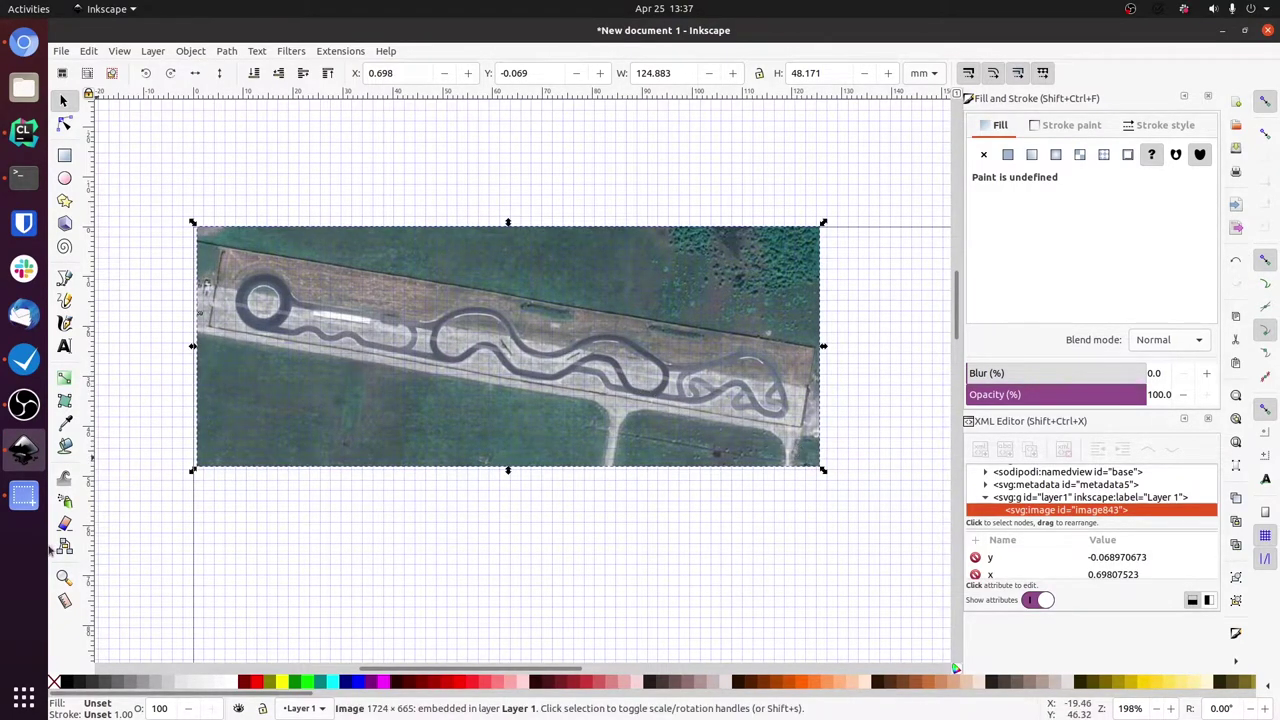
# Measure the road width across the ring's western side in px, then return to selecting objects.
pyautogui.click(65, 601)
pyautogui.keyDown('ctrl'); pyautogui.scroll(4, 244, 298); pyautogui.keyUp('ctrl')
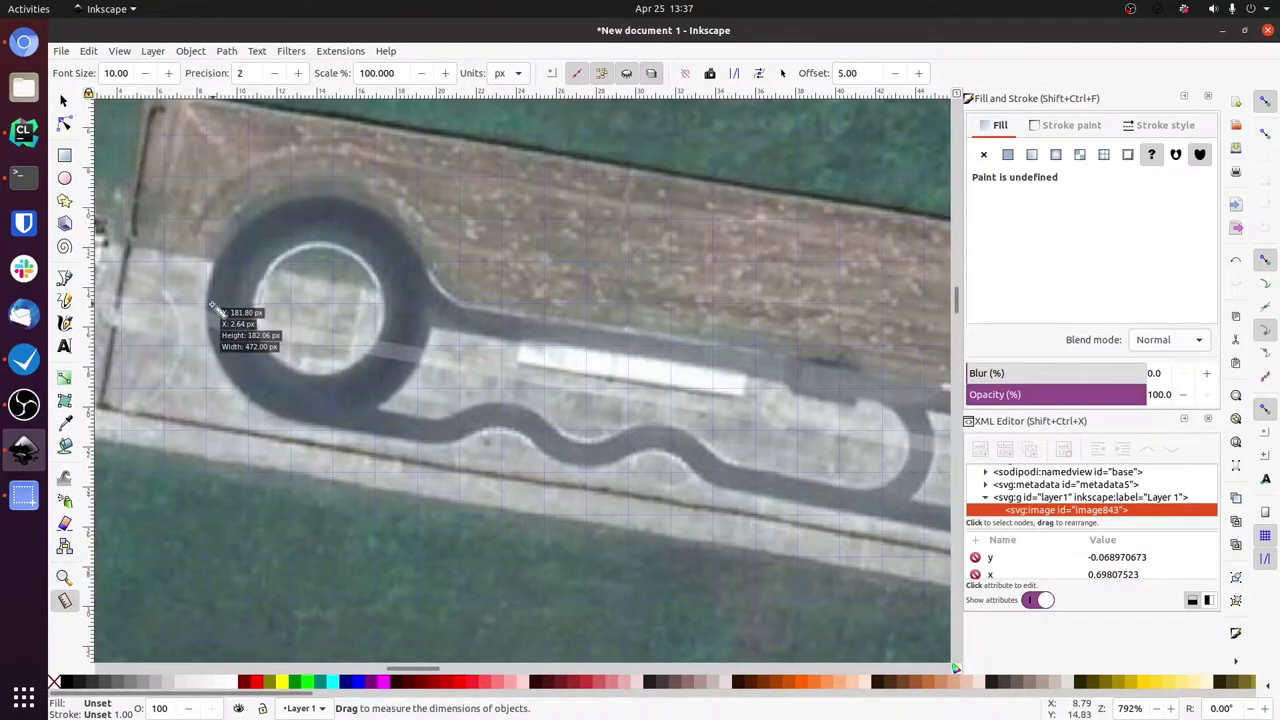
pyautogui.moveTo(207, 303); pyautogui.dragTo(266, 313)
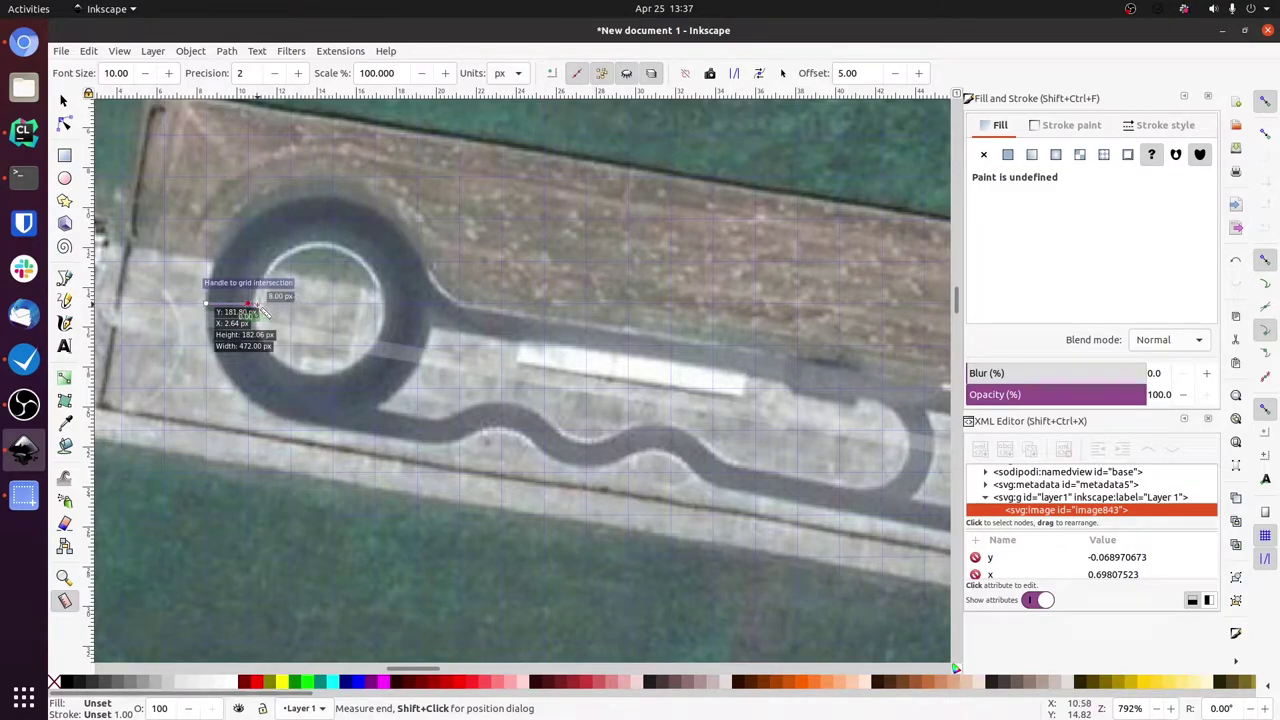
pyautogui.press('Escape')
pyautogui.press('s')
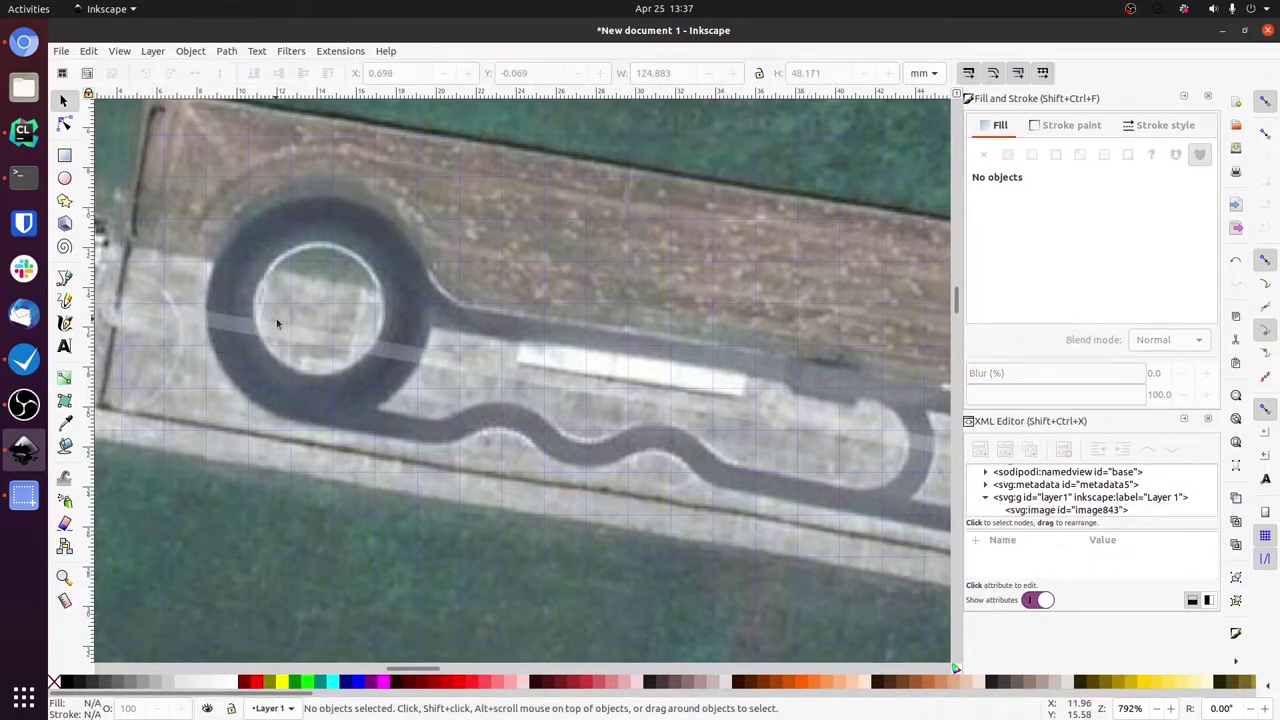
# Rescale the track image from its lower-right corner to about 109 mm wide and 42 mm high.
pyautogui.press('4')
pyautogui.click(846, 478)
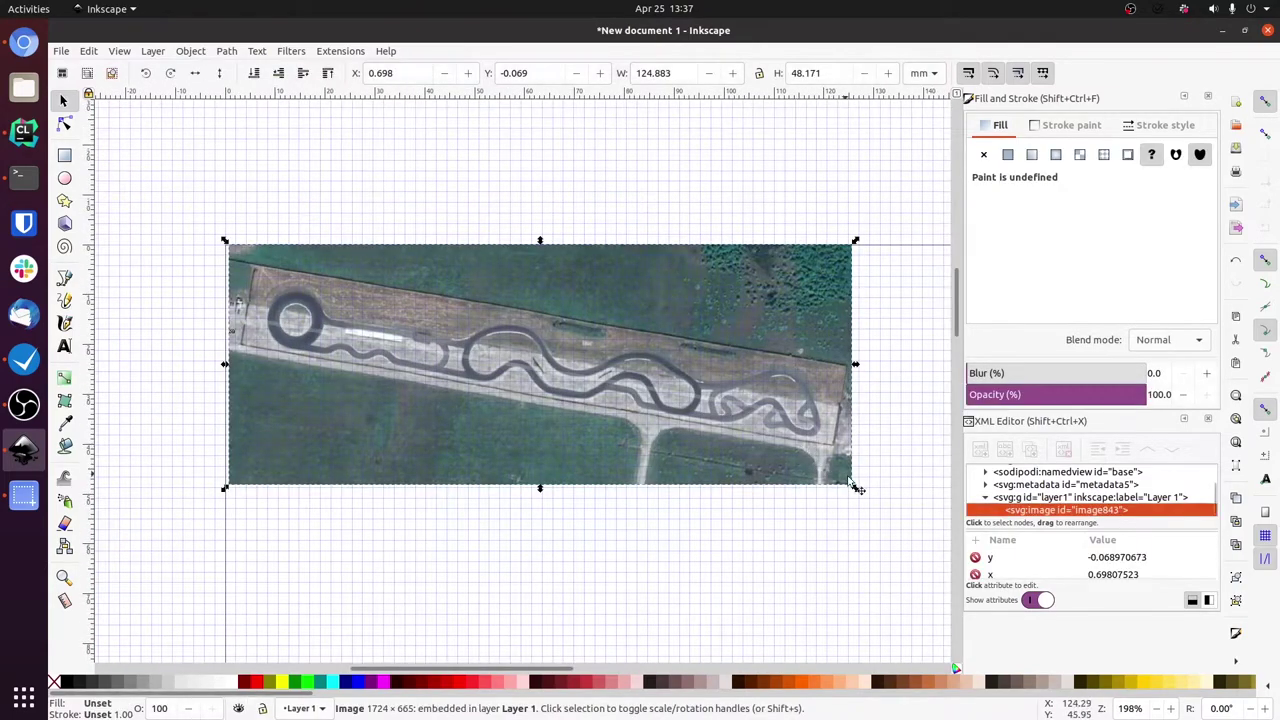
pyautogui.moveTo(858, 490); pyautogui.dragTo(825, 470)
pyautogui.scroll(5, 228, 314)
pyautogui.moveTo(603, 350); pyautogui.dragTo(475, 389)
pyautogui.scroll(-5, 475, 389)
pyautogui.hscroll(5, 780, 566)
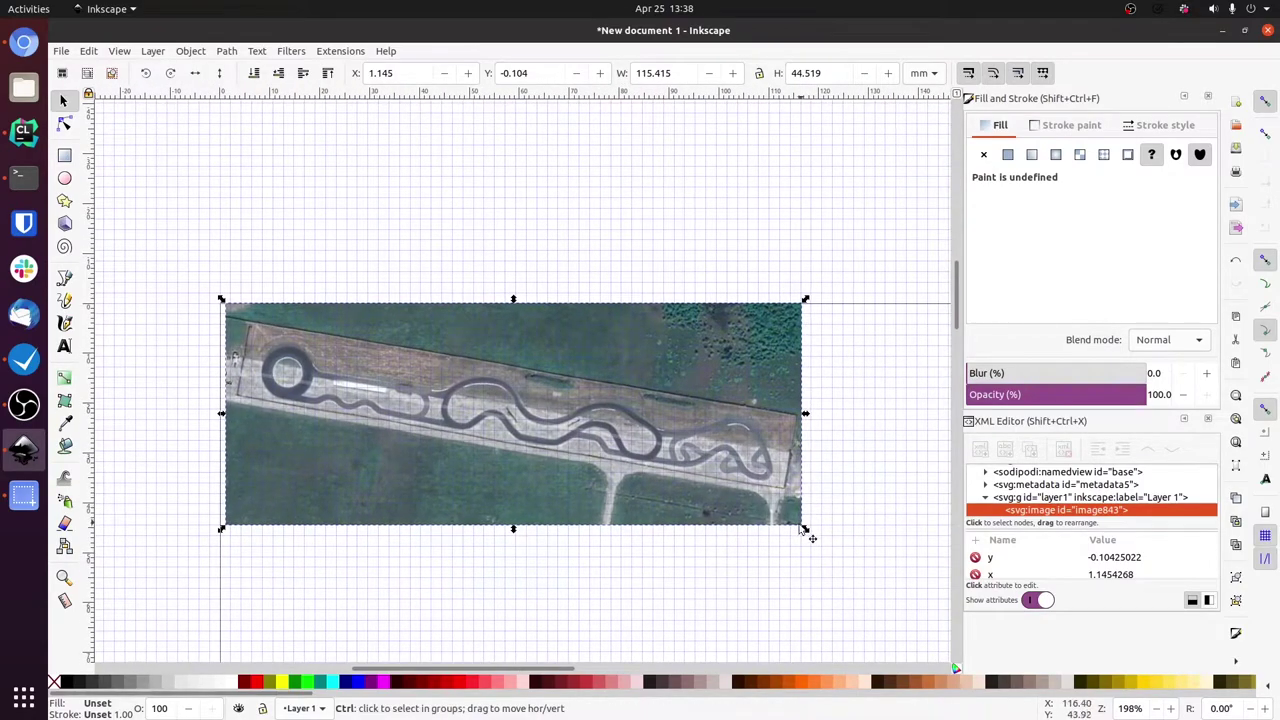
pyautogui.moveTo(805, 528); pyautogui.dragTo(773, 516)
pyautogui.scroll(4, 267, 378)
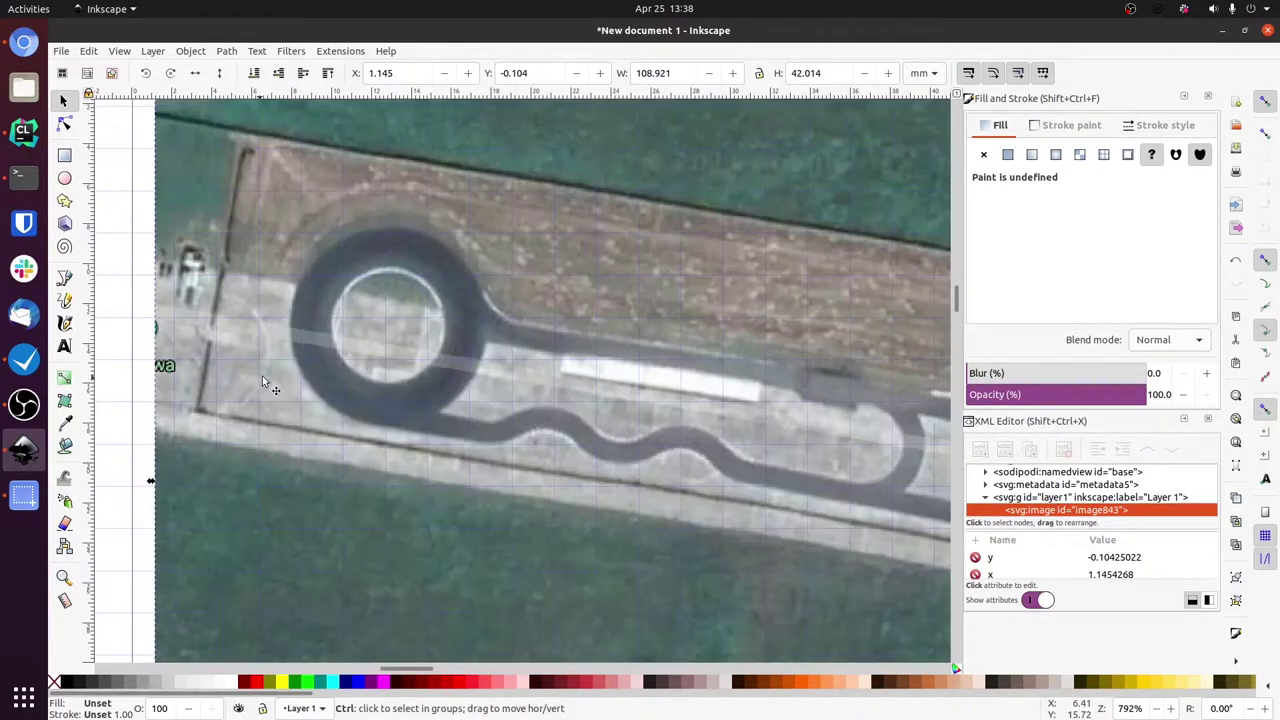
# Move the track image so its upper-left corner snaps to the page origin at X 0, Y 0.
pyautogui.moveTo(366, 333); pyautogui.dragTo(380, 340)
pyautogui.scroll(-2, 271, 304)
pyautogui.scroll(3, 271, 304)
pyautogui.hscroll(-1, 271, 304)
pyautogui.moveTo(527, 486); pyautogui.dragTo(370, 461)
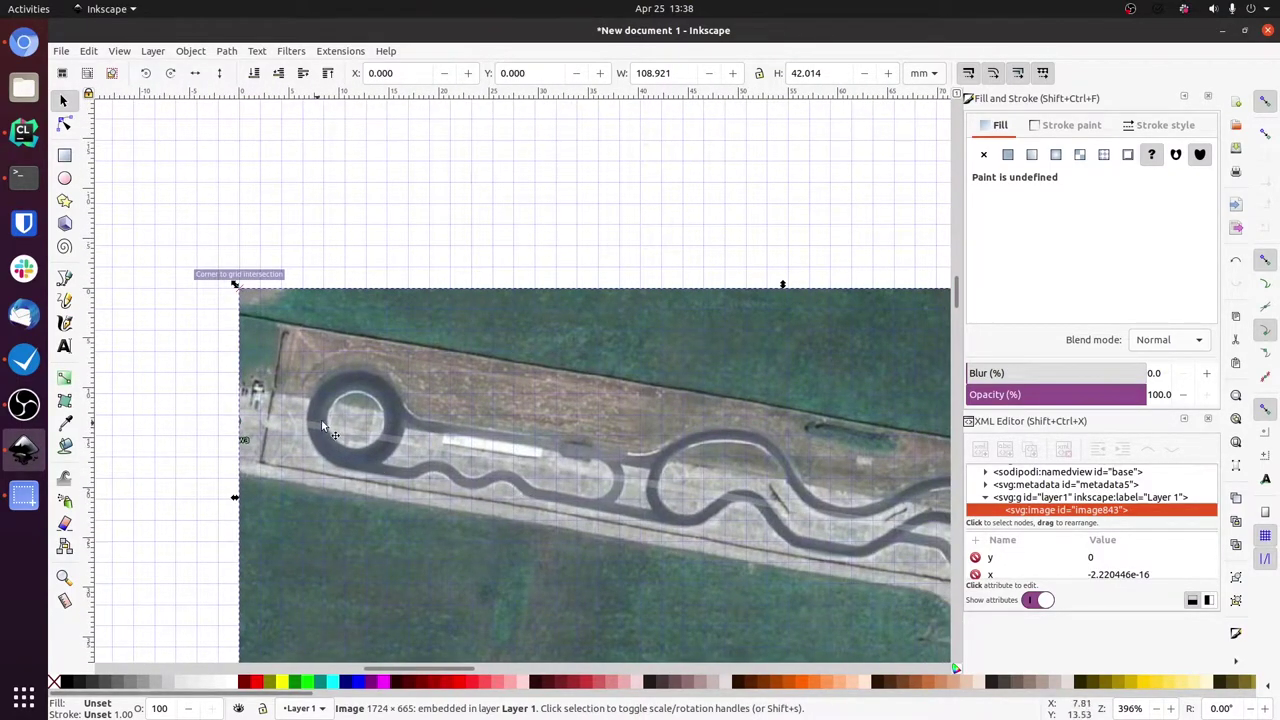
# Examine how the road fits the grid along the whole track, from the western ring to the eastern loops.
pyautogui.hscroll(4, 559, 490)
pyautogui.scroll(-1, 576, 412)
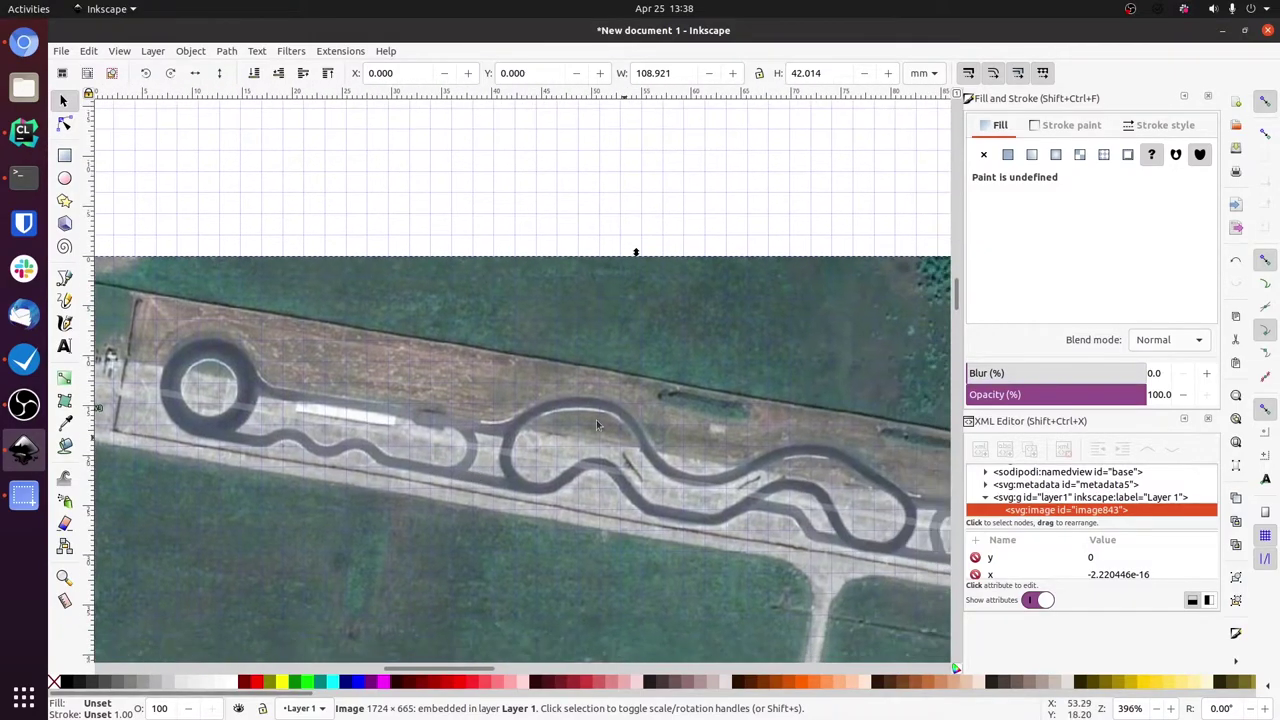
pyautogui.hscroll(8, 628, 512)
pyautogui.scroll(-2, 600, 495)
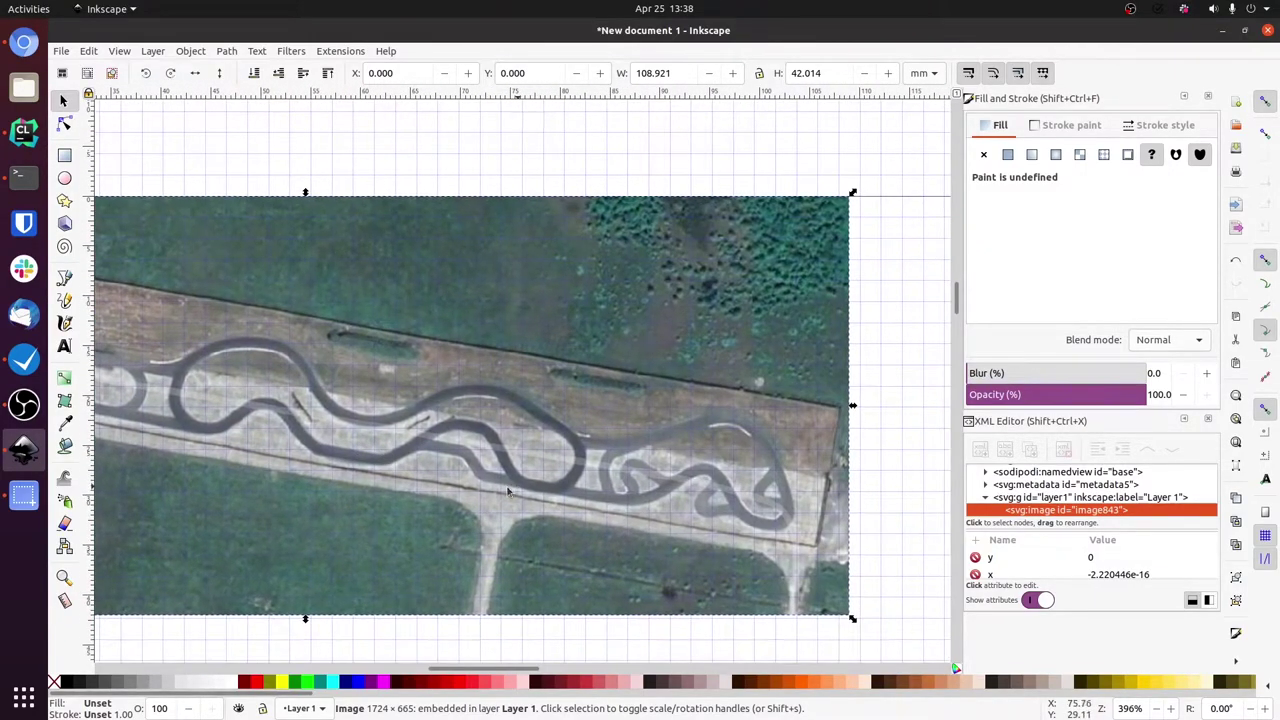
pyautogui.moveTo(500, 491); pyautogui.dragTo(743, 480)
pyautogui.moveTo(212, 378); pyautogui.dragTo(175, 385)
pyautogui.hscroll(7, 450, 420)
pyautogui.scroll(-1, 360, 425)
pyautogui.hscroll(2, 353, 427)
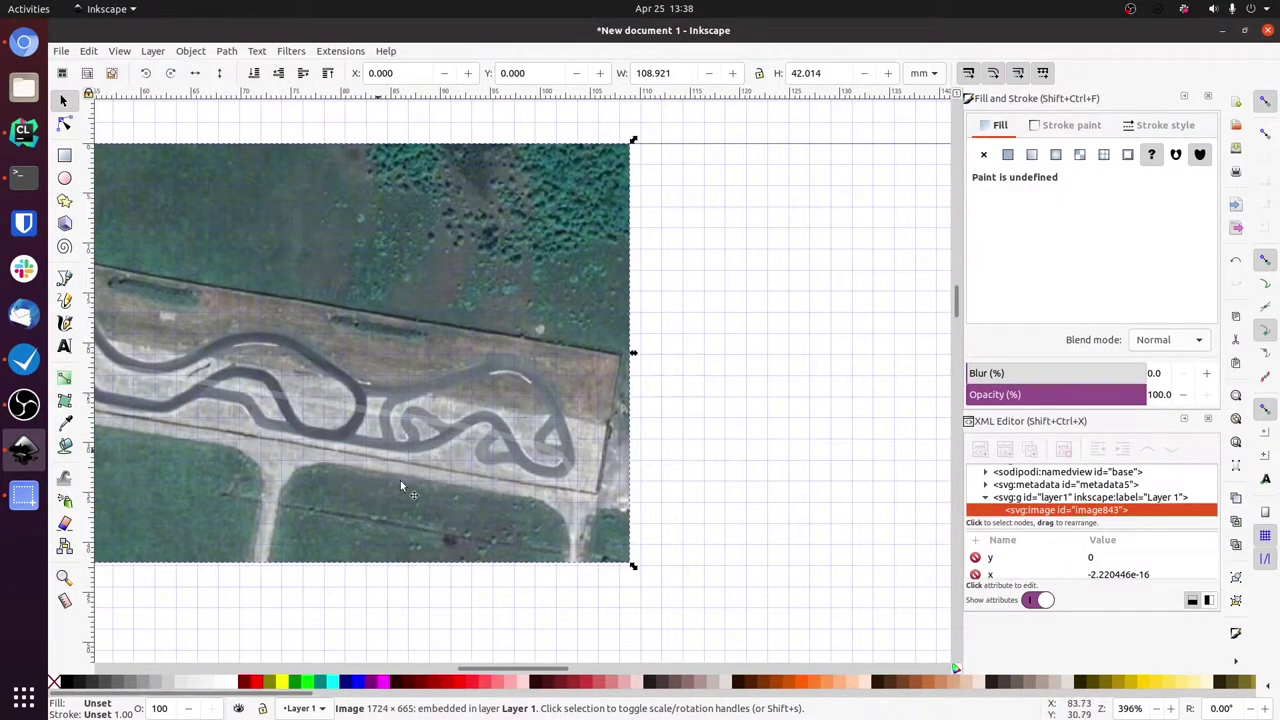
pyautogui.scroll(-3, 419, 502)
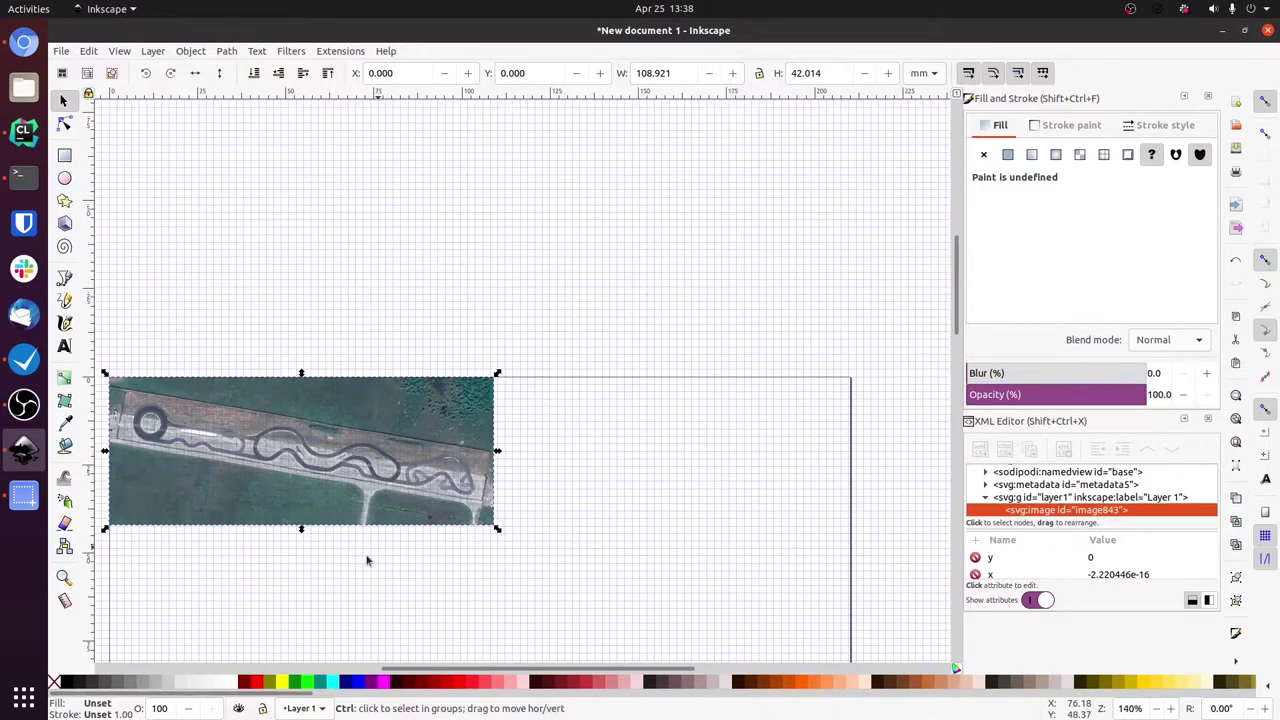
pyautogui.moveTo(344, 557); pyautogui.dragTo(526, 534)
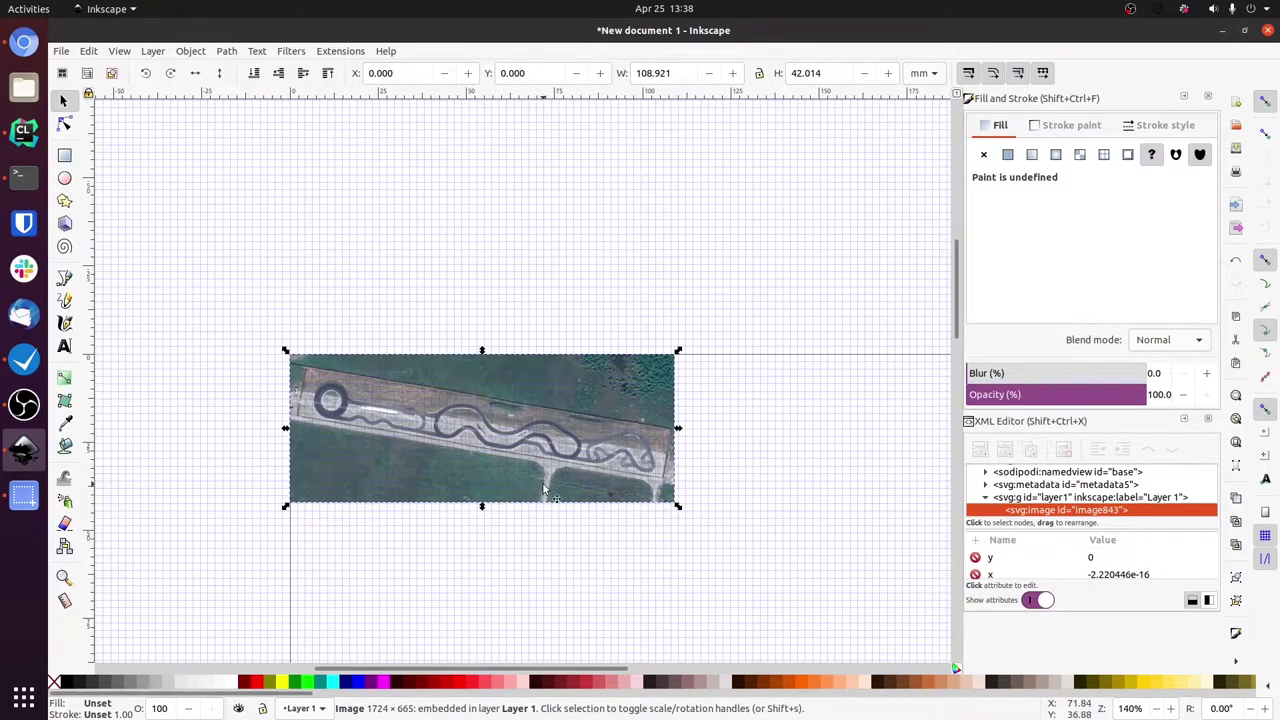
pyautogui.click(410, 530)
pyautogui.scroll(4, 643, 473)
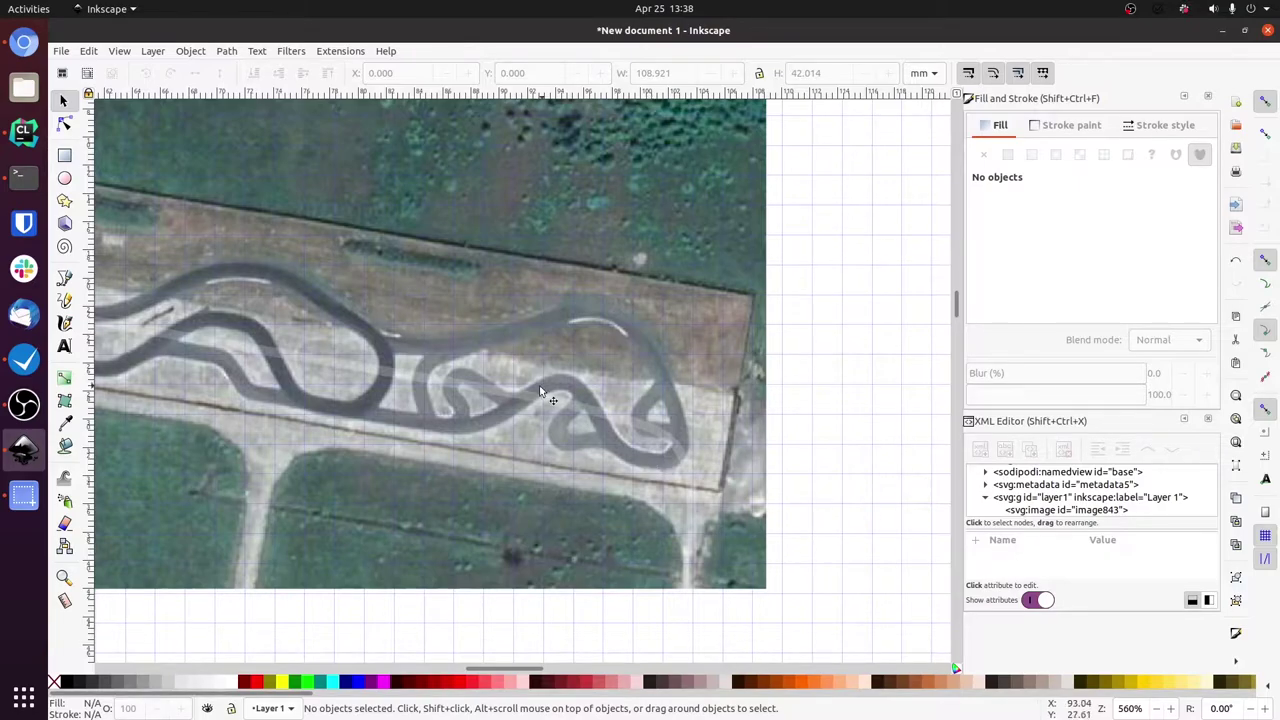
# Set the track image's opacity to 50%.
pyautogui.click(639, 439)
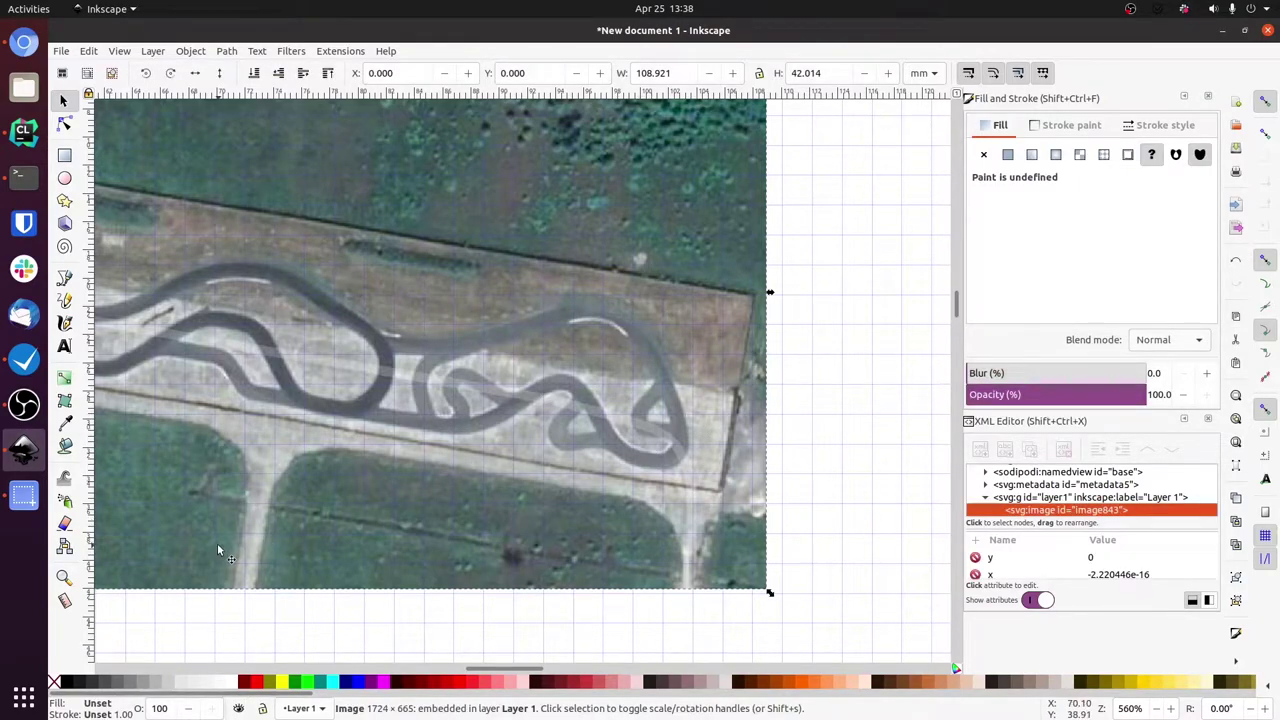
pyautogui.doubleClick(162, 708)
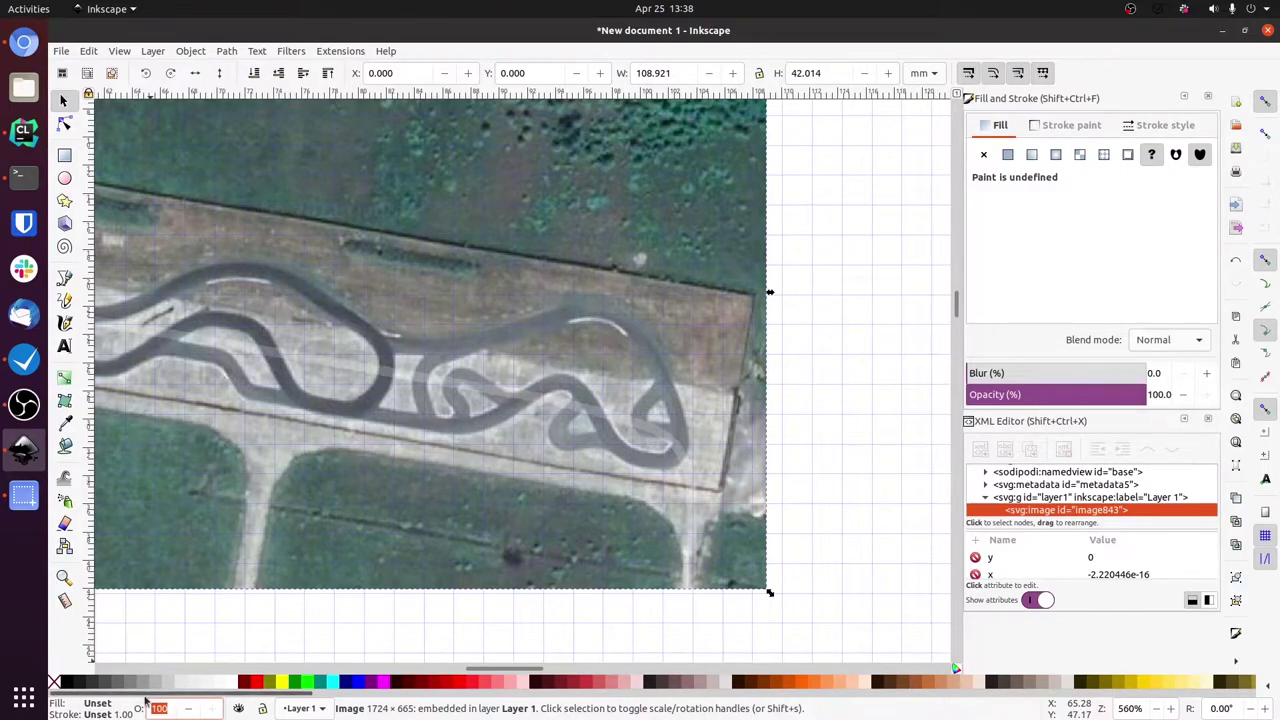
pyautogui.write('50')
pyautogui.press('Return')
pyautogui.scroll(-4, 371, 606)
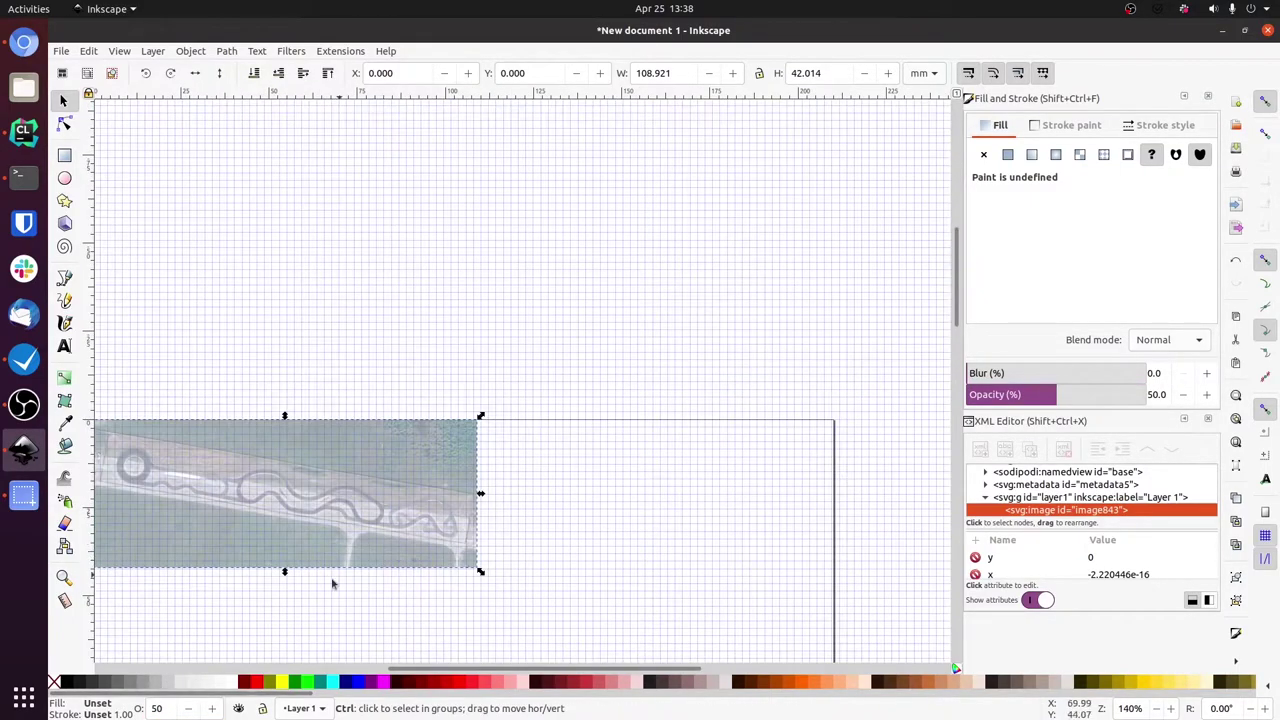
# Move the track image so its eastern loop lies at the page origin, at about X -100.2 mm and Y -32.8 mm.
pyautogui.moveTo(331, 583); pyautogui.dragTo(604, 561)
pyautogui.moveTo(674, 521); pyautogui.dragTo(317, 406)
pyautogui.scroll(5, 338, 407)
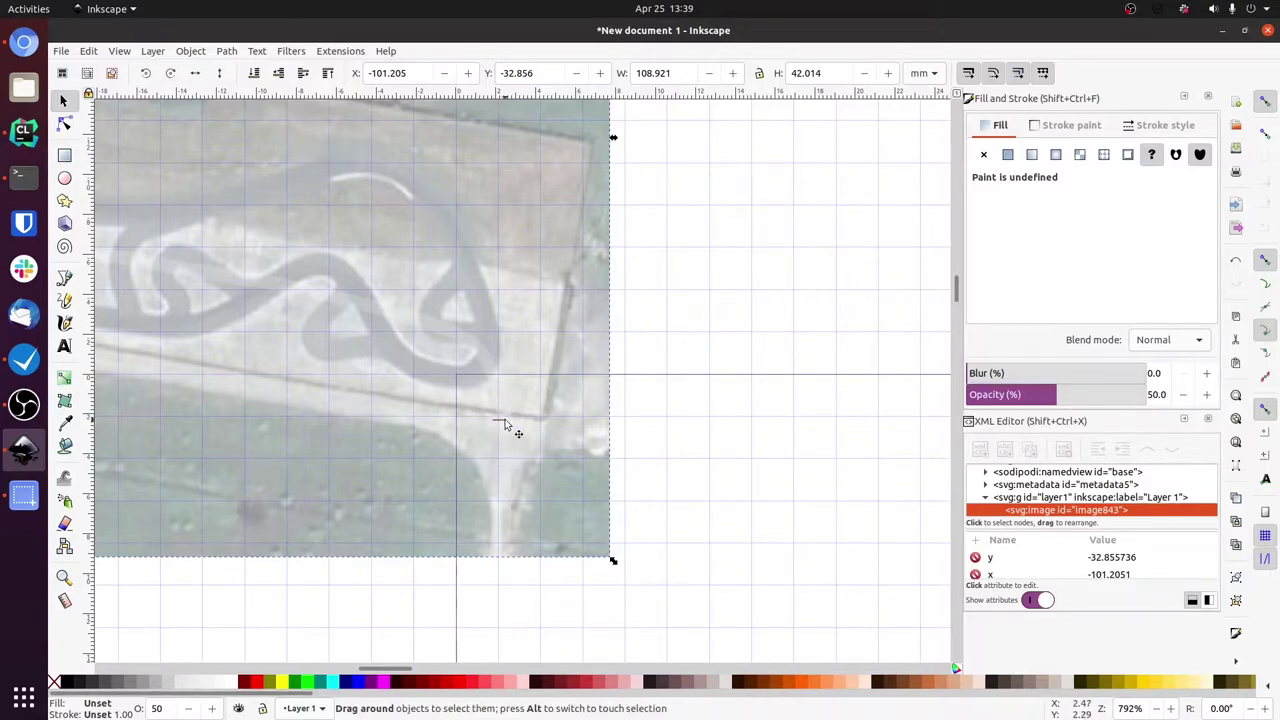
pyautogui.moveTo(500, 445); pyautogui.dragTo(522, 449)
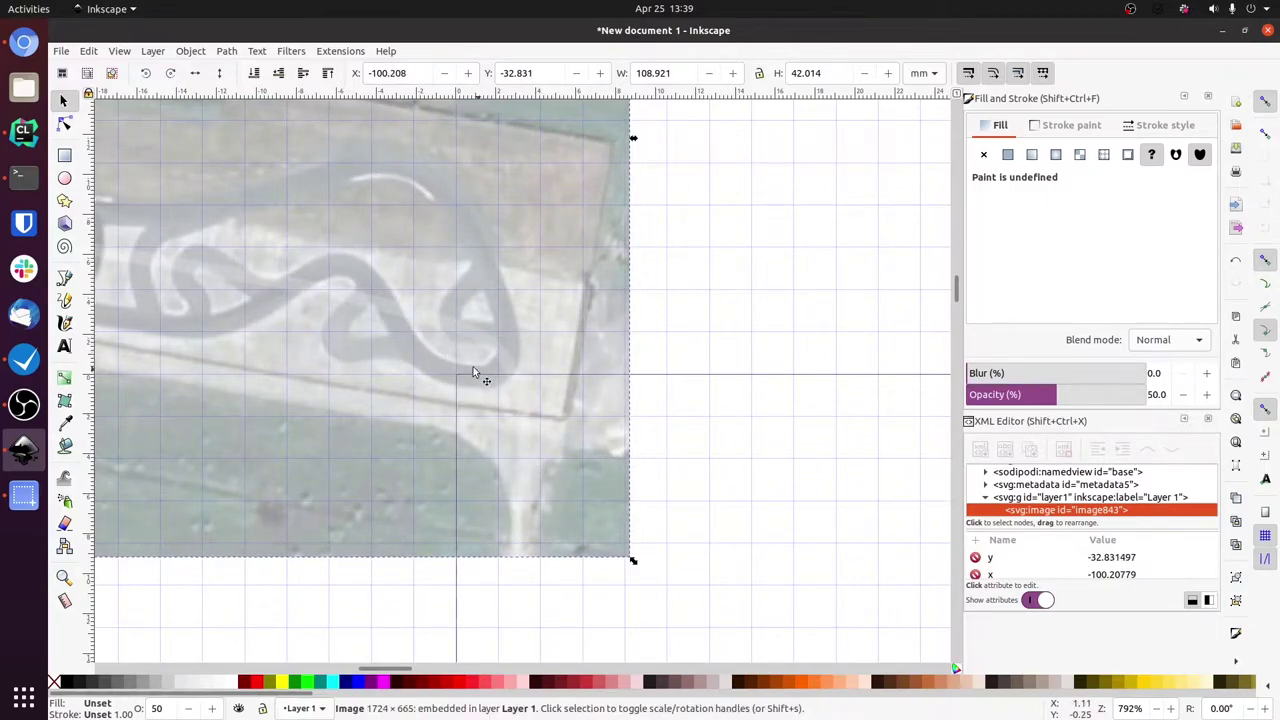
# Restore the track image's opacity to 100%.
pyautogui.doubleClick(170, 708)
pyautogui.write('100')
pyautogui.press('Return')
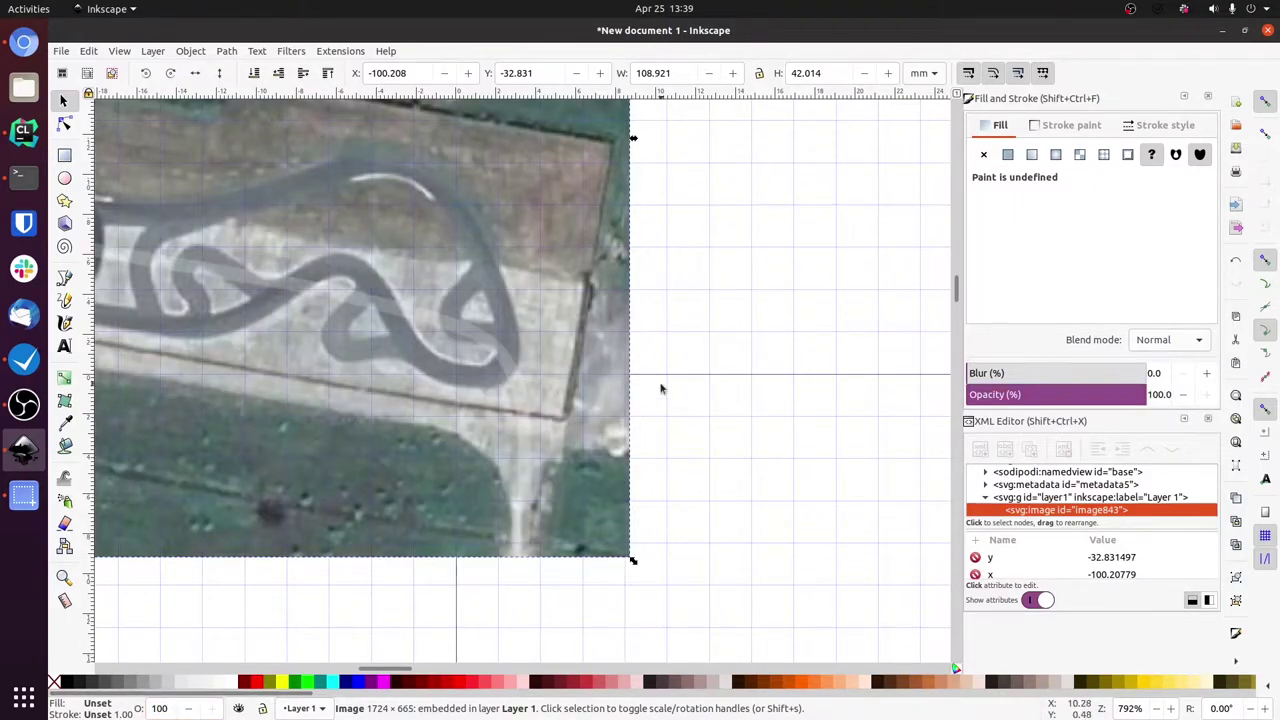
# Get the Bezier pen ready over the eastern loop and turn off snapping.
pyautogui.hotkey('alt', 'Tab')
pyautogui.moveTo(638, 381); pyautogui.dragTo(764, 398)
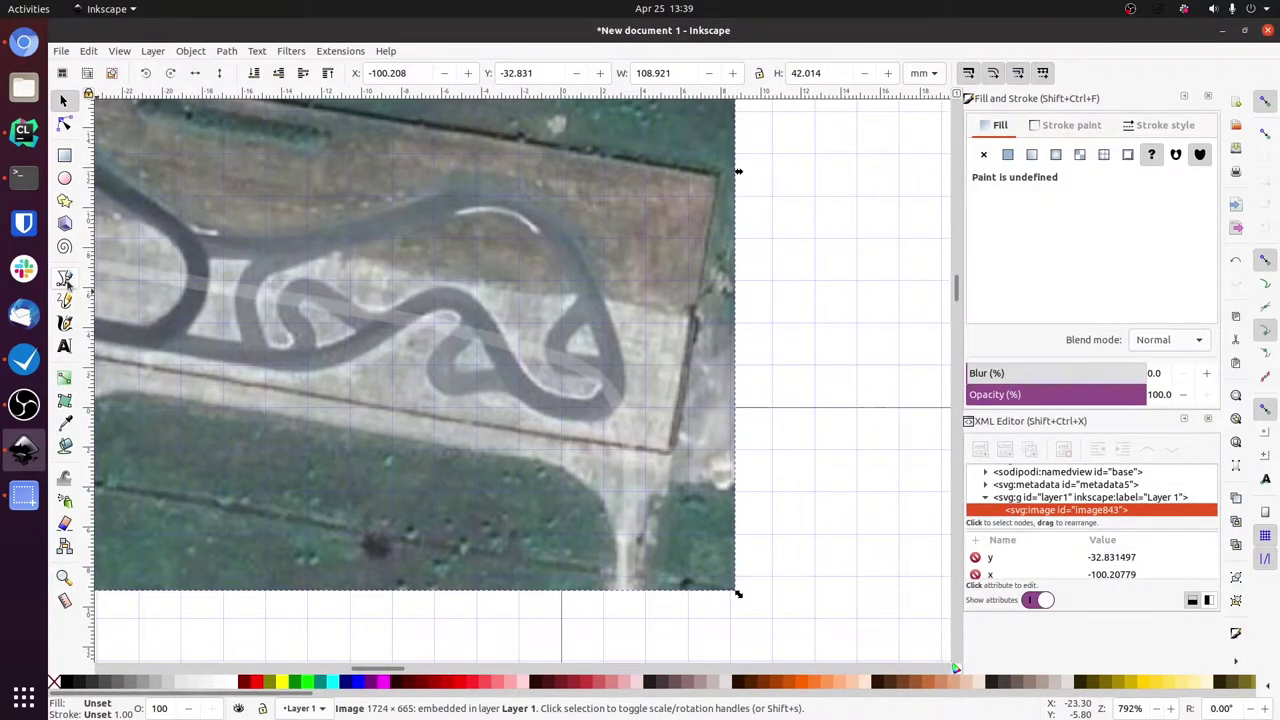
pyautogui.click(65, 279)
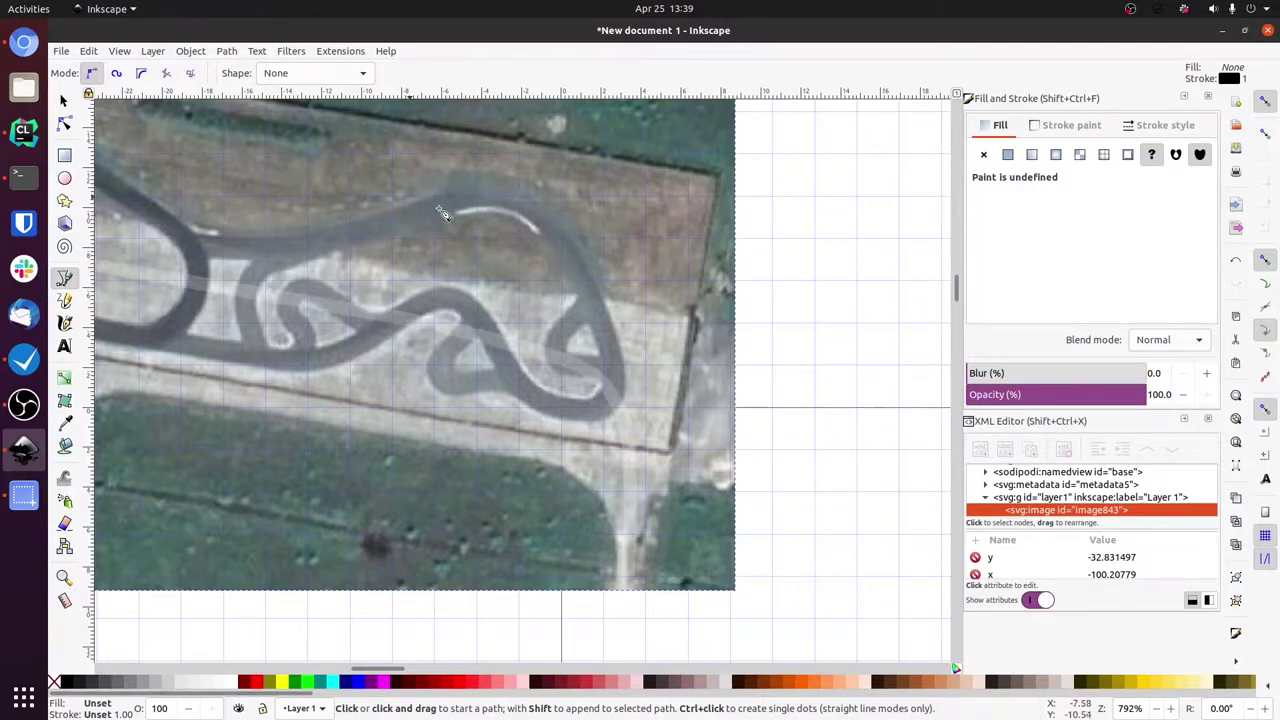
pyautogui.click(1266, 103)
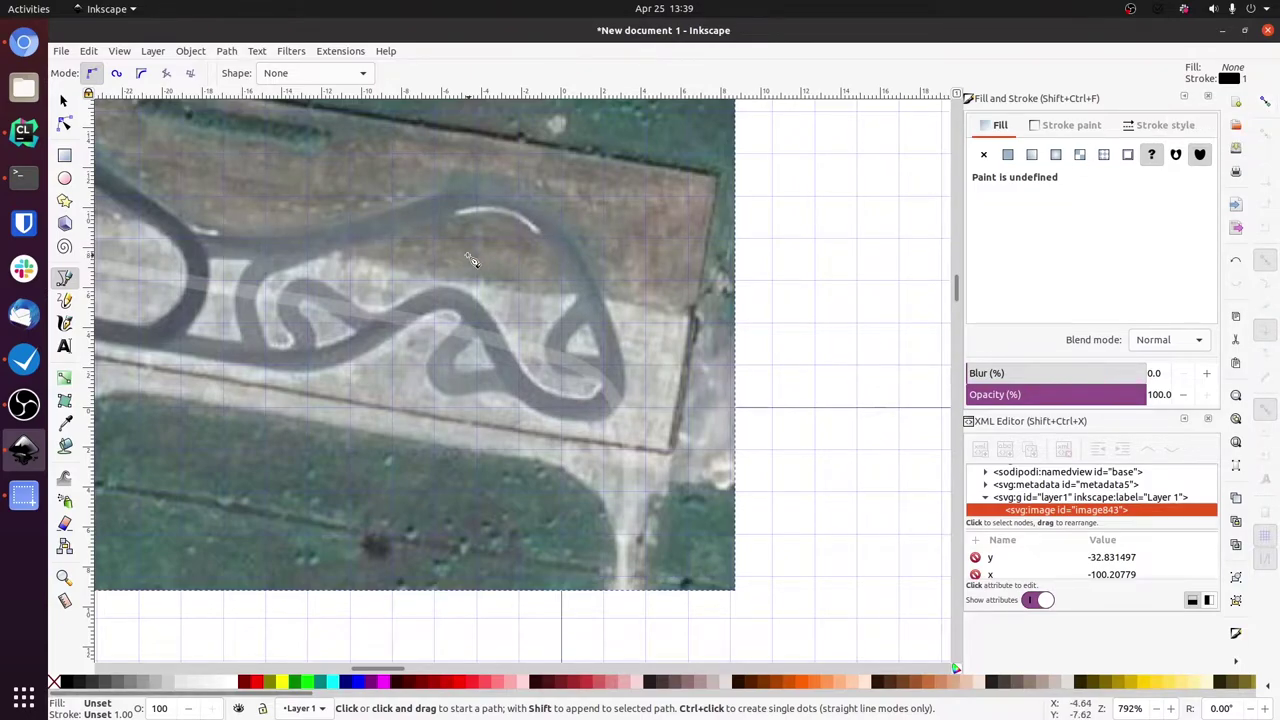
# Draw a closed eight-node path of straight segments roughly following the outer road of the track's eastern loop.
pyautogui.click(416, 212)
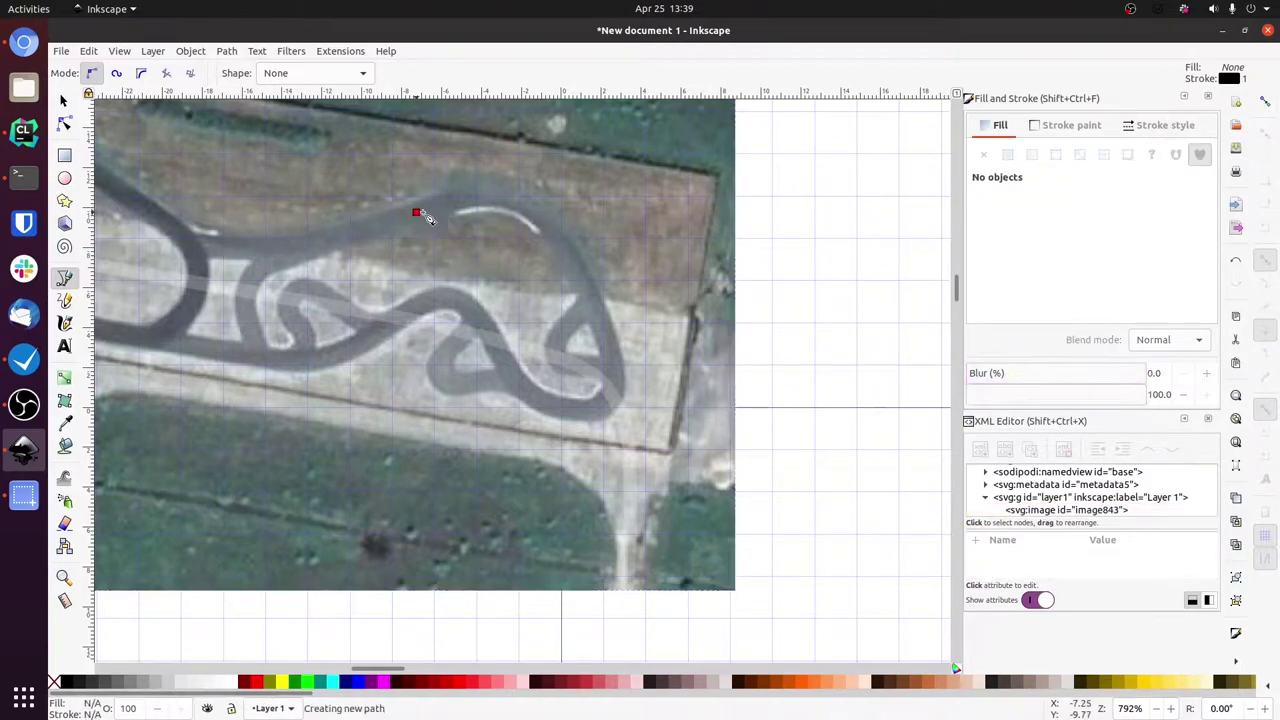
pyautogui.click(541, 229)
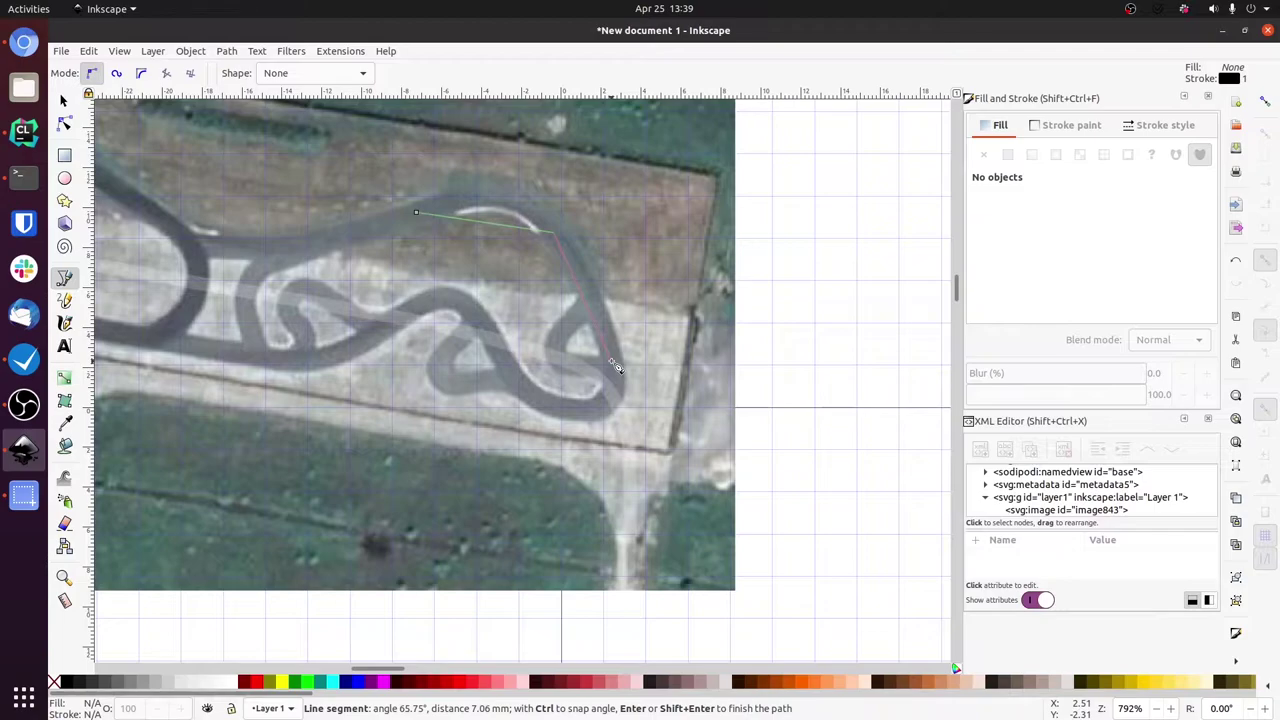
pyautogui.click(616, 374)
pyautogui.click(575, 409)
pyautogui.click(490, 336)
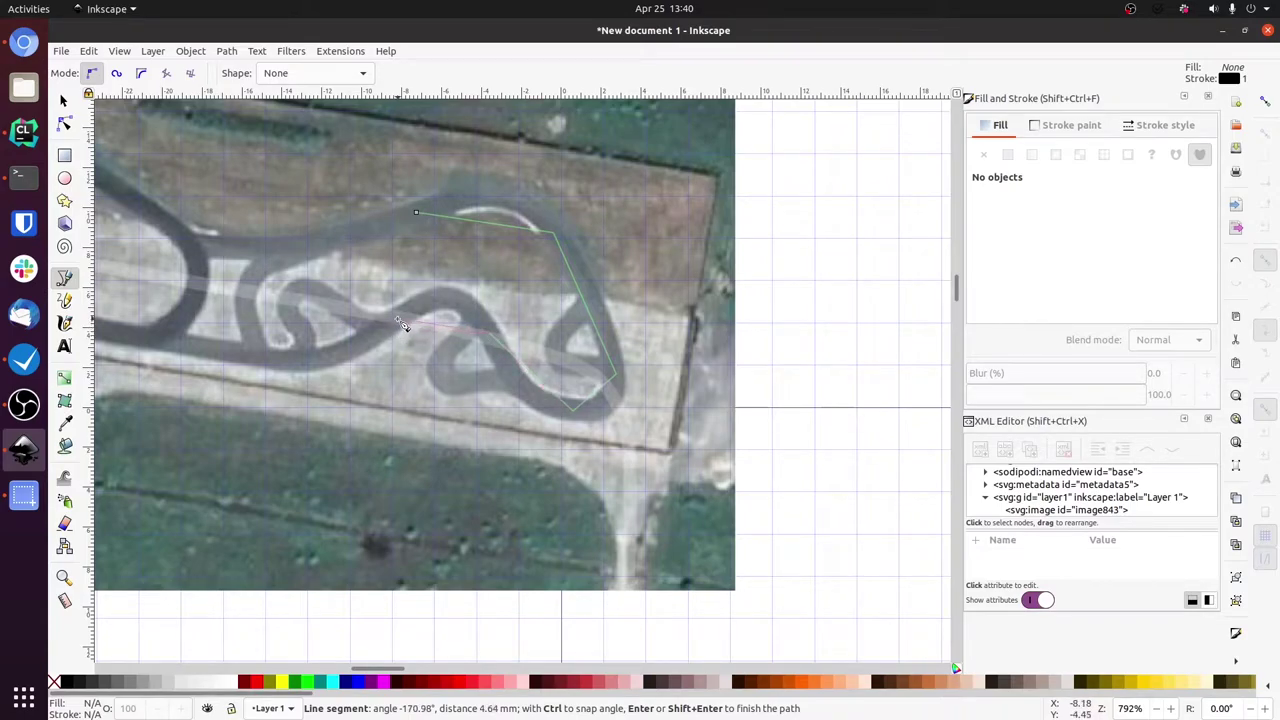
pyautogui.click(396, 323)
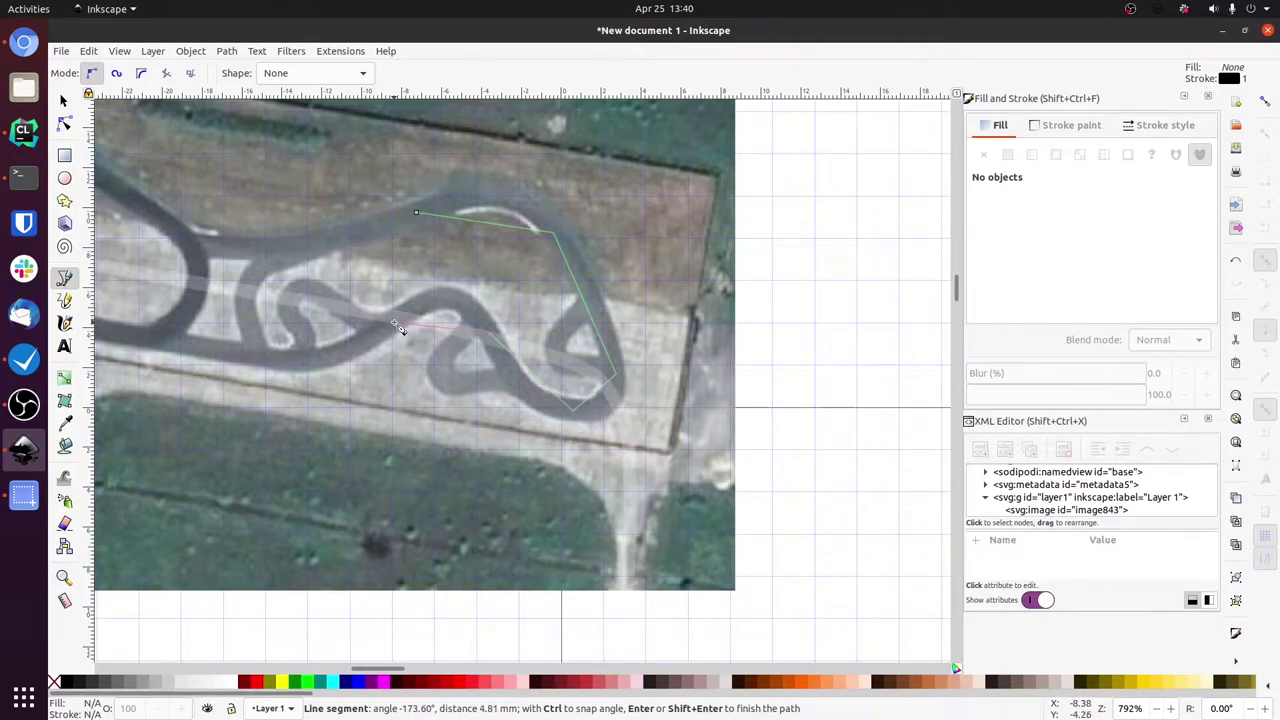
pyautogui.click(284, 359)
pyautogui.click(282, 258)
pyautogui.click(416, 213)
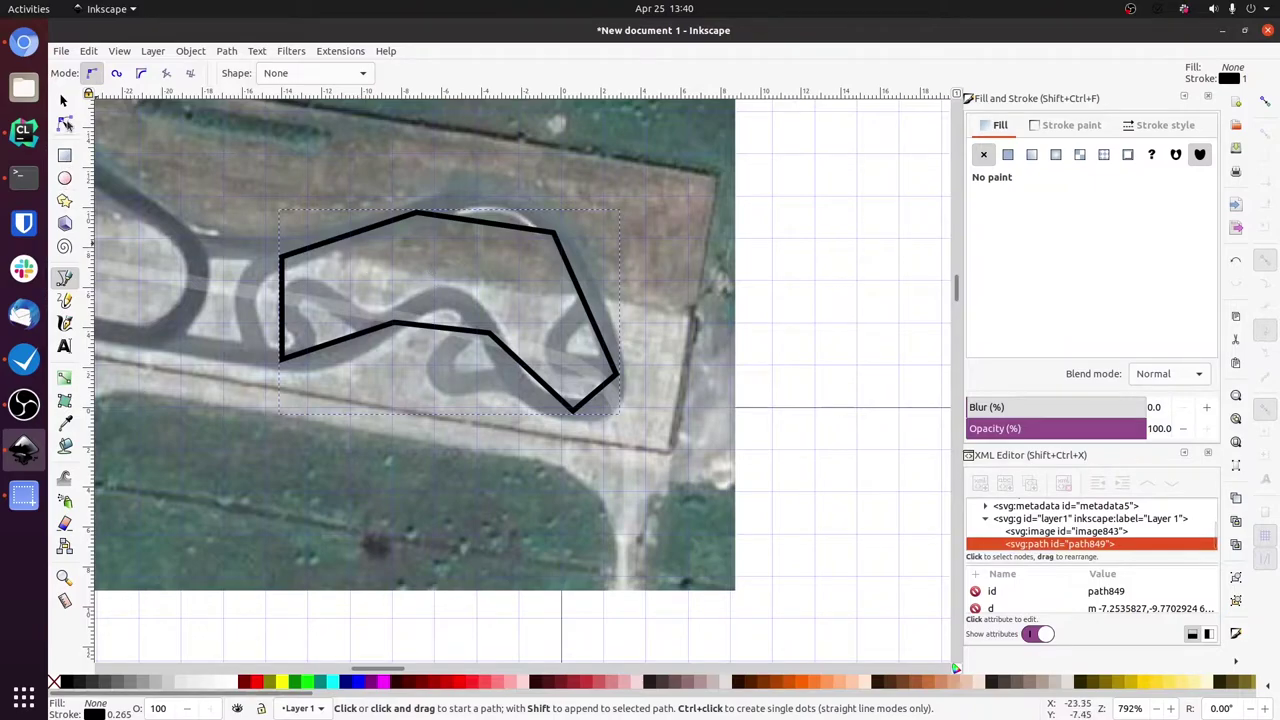
# Convert all nodes of the traced path to smooth nodes.
pyautogui.click(64, 123)
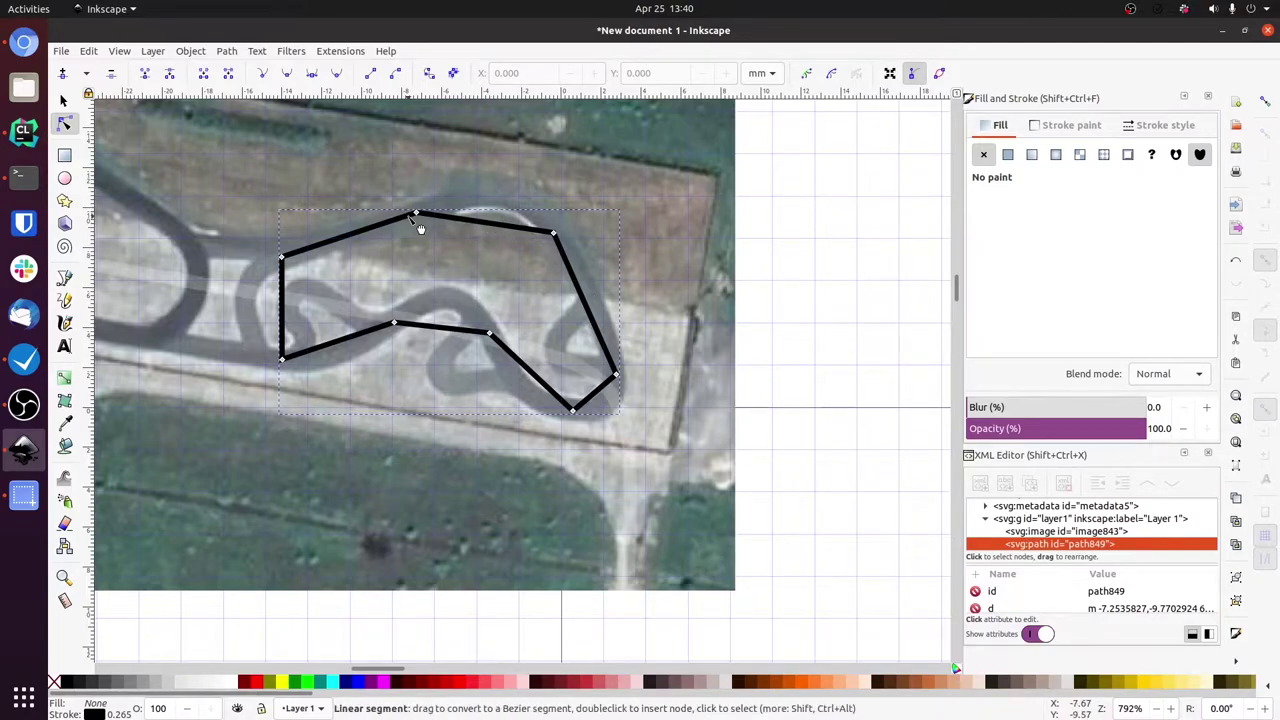
pyautogui.hotkey('ctrl', 'a')
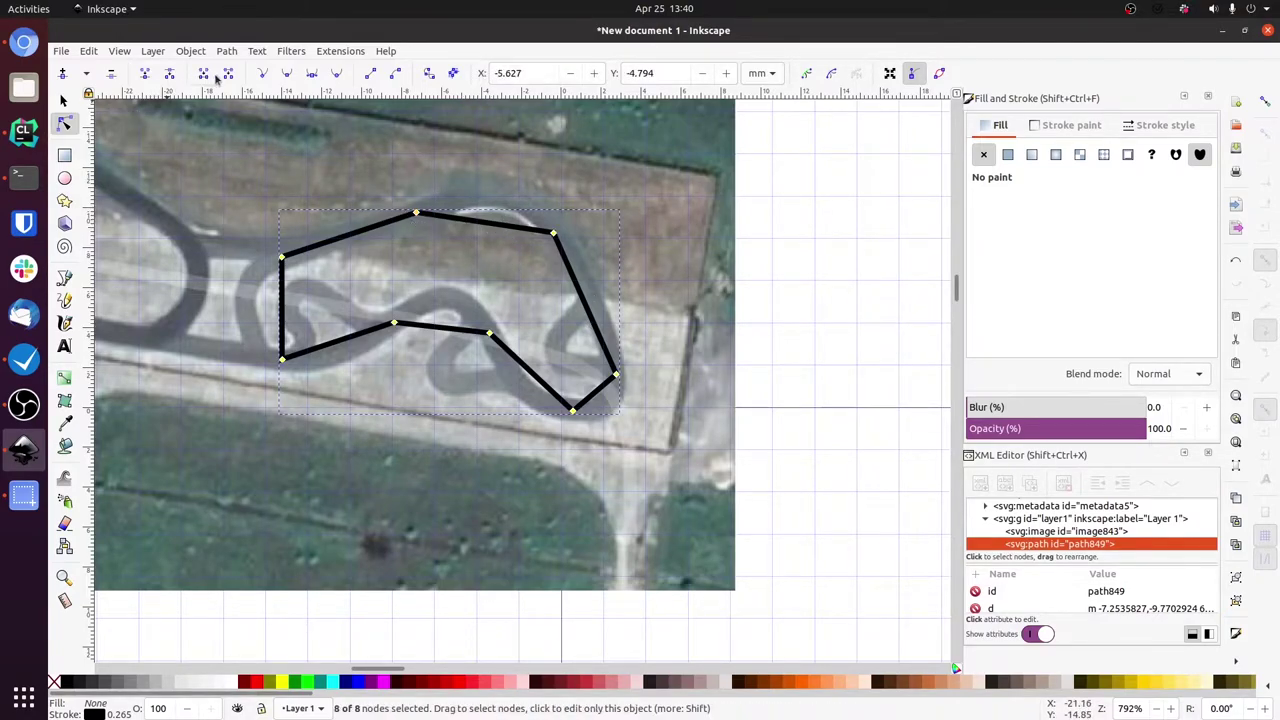
pyautogui.click(286, 74)
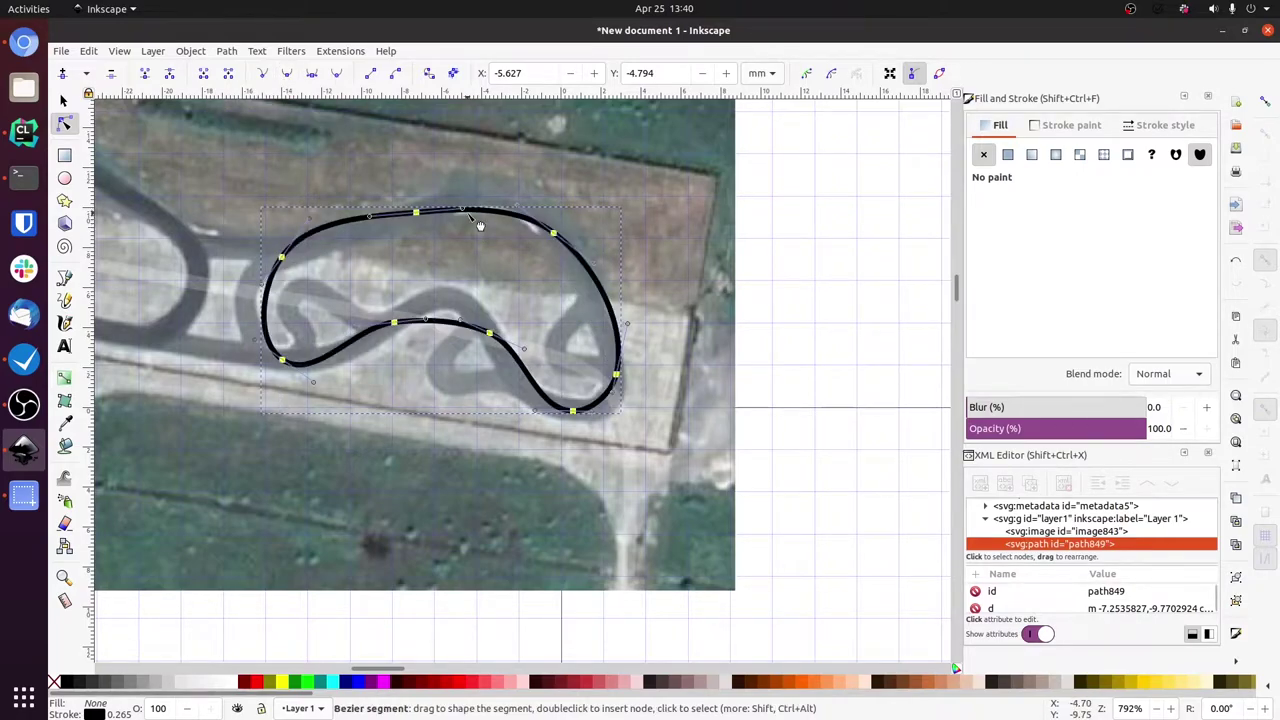
# Adjust the traced path's top curve and move its two western nodes outward so they follow the road.
pyautogui.click(417, 217)
pyautogui.click(420, 214)
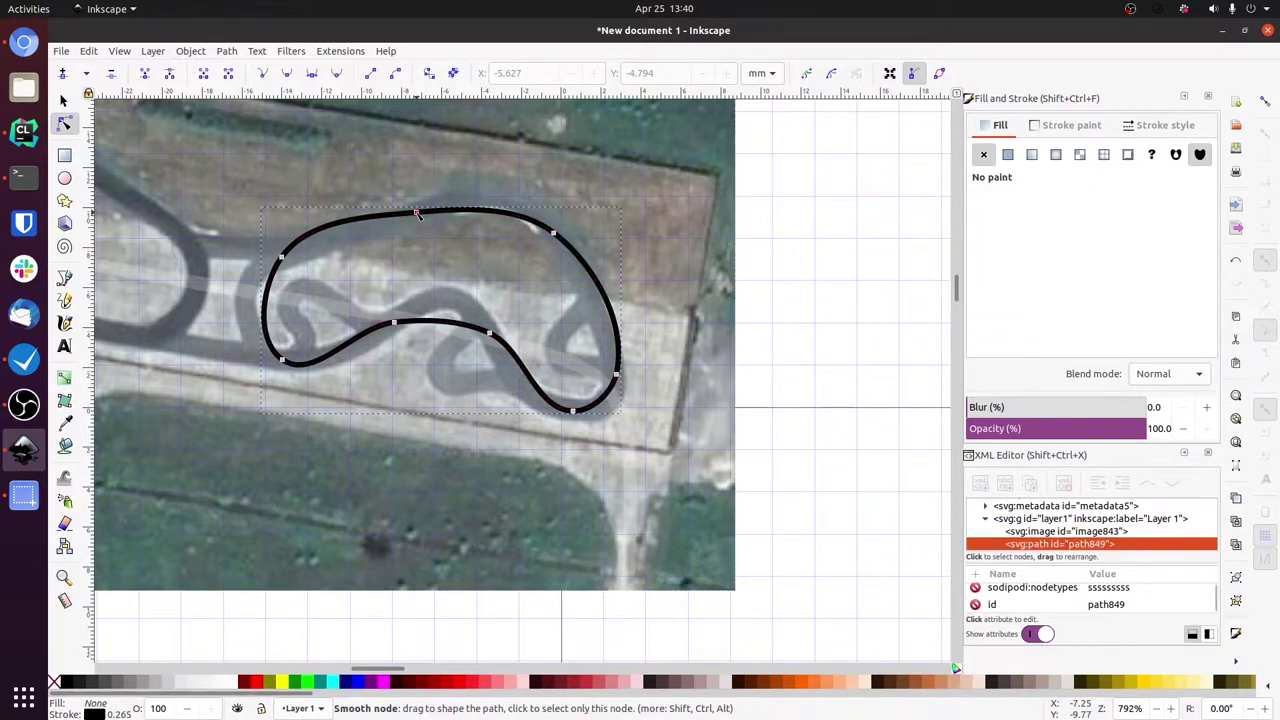
pyautogui.click(417, 213)
pyautogui.moveTo(463, 208); pyautogui.dragTo(479, 197)
pyautogui.moveTo(308, 224); pyautogui.dragTo(262, 268)
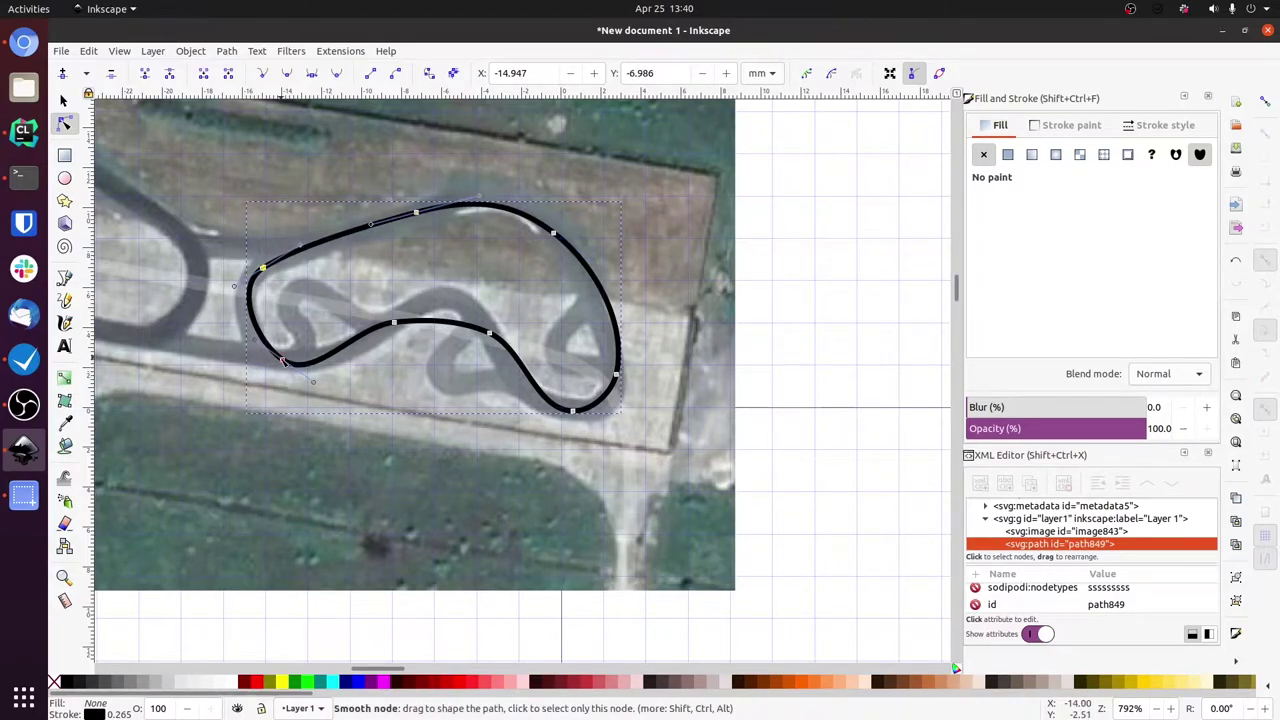
pyautogui.moveTo(281, 362); pyautogui.dragTo(270, 360)
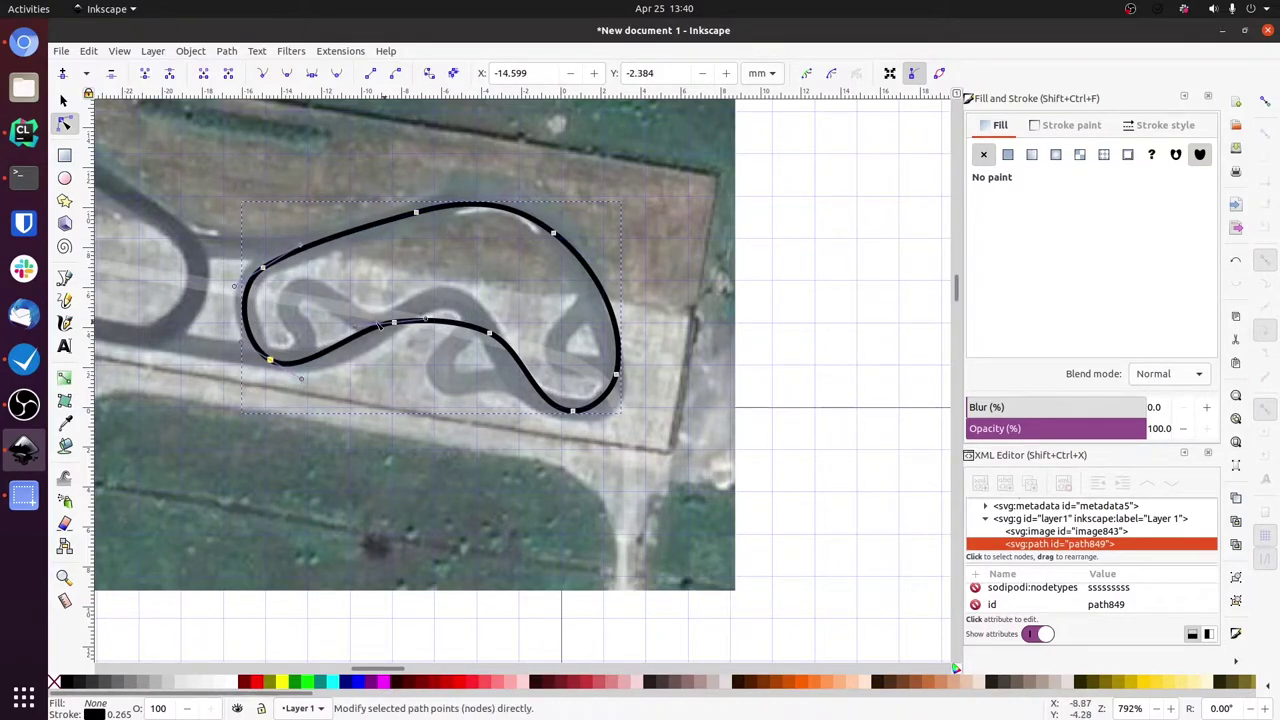
# Reshape the path's lower wave and its eastern bends so the curve follows the centre of the road.
pyautogui.moveTo(379, 325); pyautogui.dragTo(361, 341)
pyautogui.moveTo(423, 308); pyautogui.dragTo(469, 278)
pyautogui.click(489, 333)
pyautogui.moveTo(489, 333); pyautogui.dragTo(457, 285)
pyautogui.moveTo(575, 415); pyautogui.dragTo(615, 378)
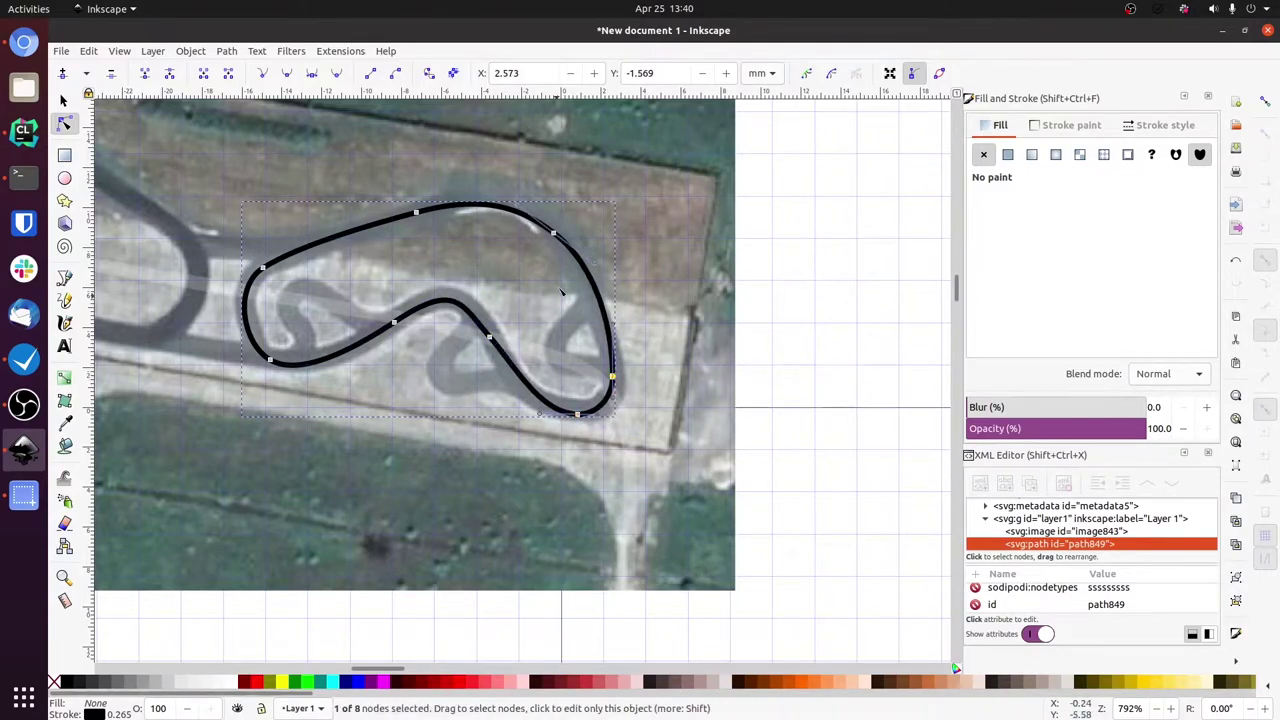
pyautogui.click(553, 233)
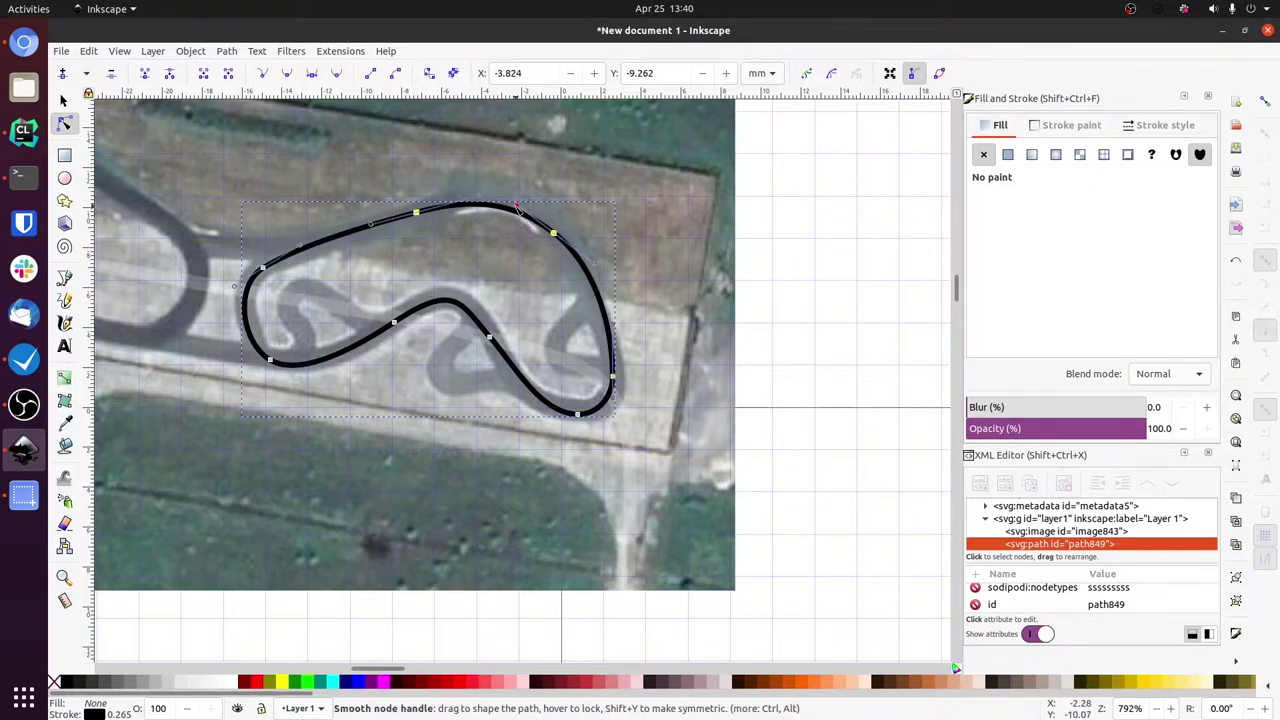
pyautogui.moveTo(517, 207); pyautogui.dragTo(500, 194)
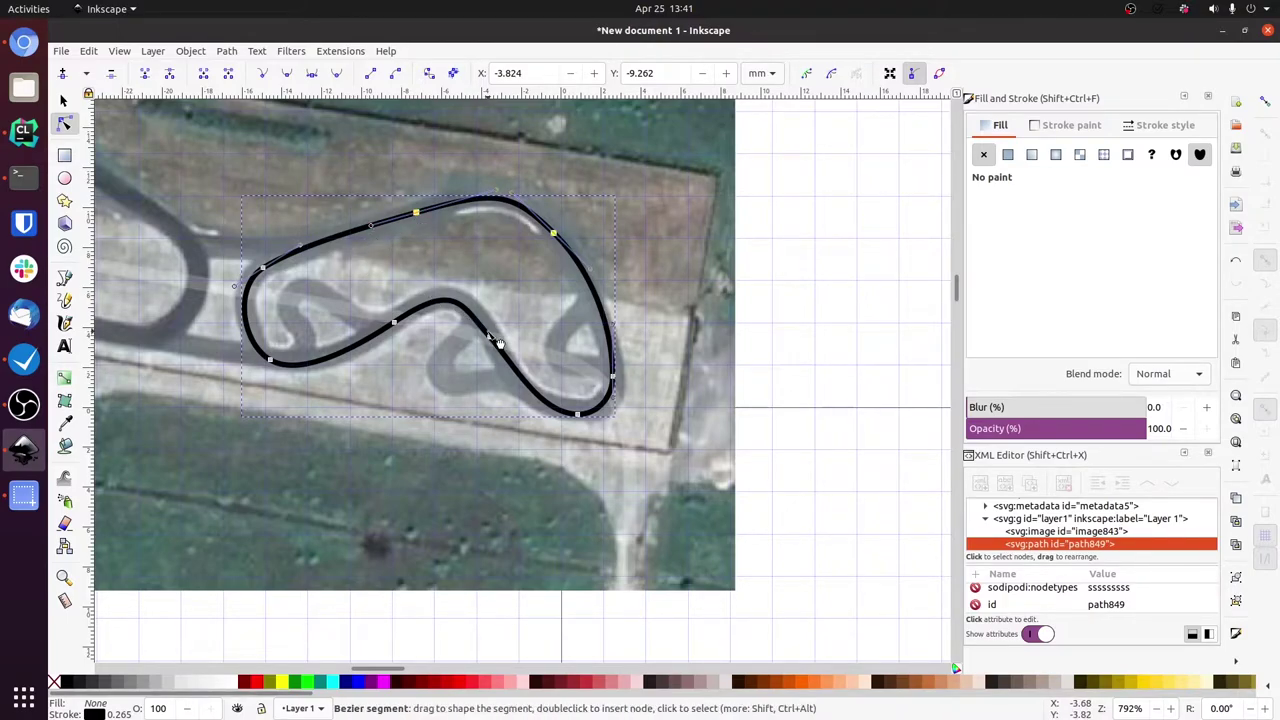
# Set the traced path's stroke width to 4 px.
pyautogui.click(688, 250)
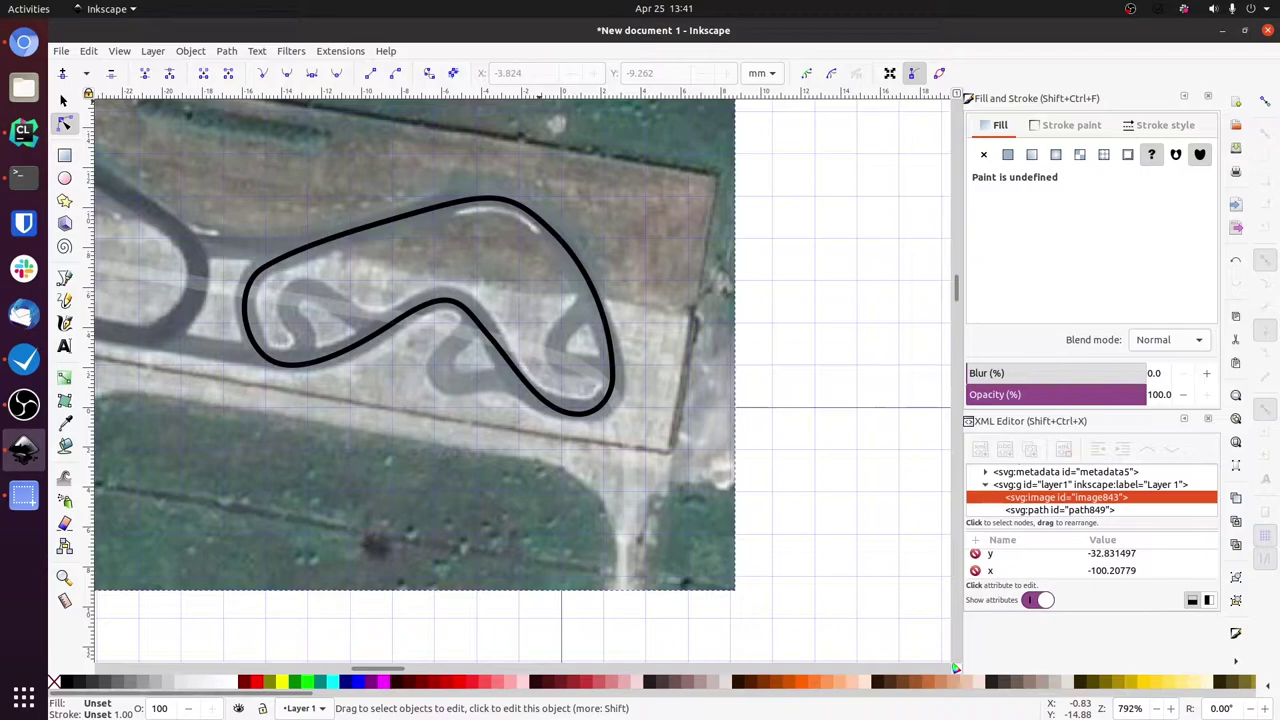
pyautogui.click(437, 212)
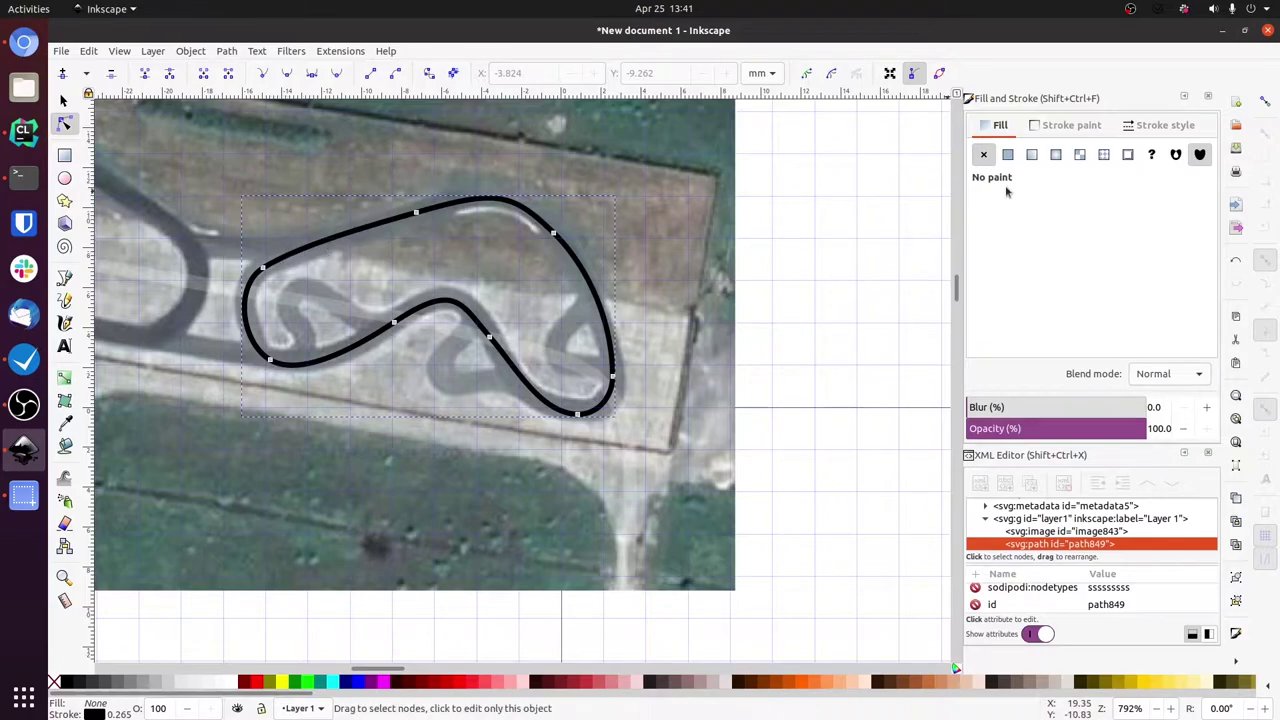
pyautogui.click(1128, 125)
pyautogui.click(1139, 154)
pyautogui.click(1137, 198)
pyautogui.moveTo(1056, 154); pyautogui.dragTo(943, 144)
pyautogui.write('5')
pyautogui.press('Return')
pyautogui.press('BackSpace')
pyautogui.write('4')
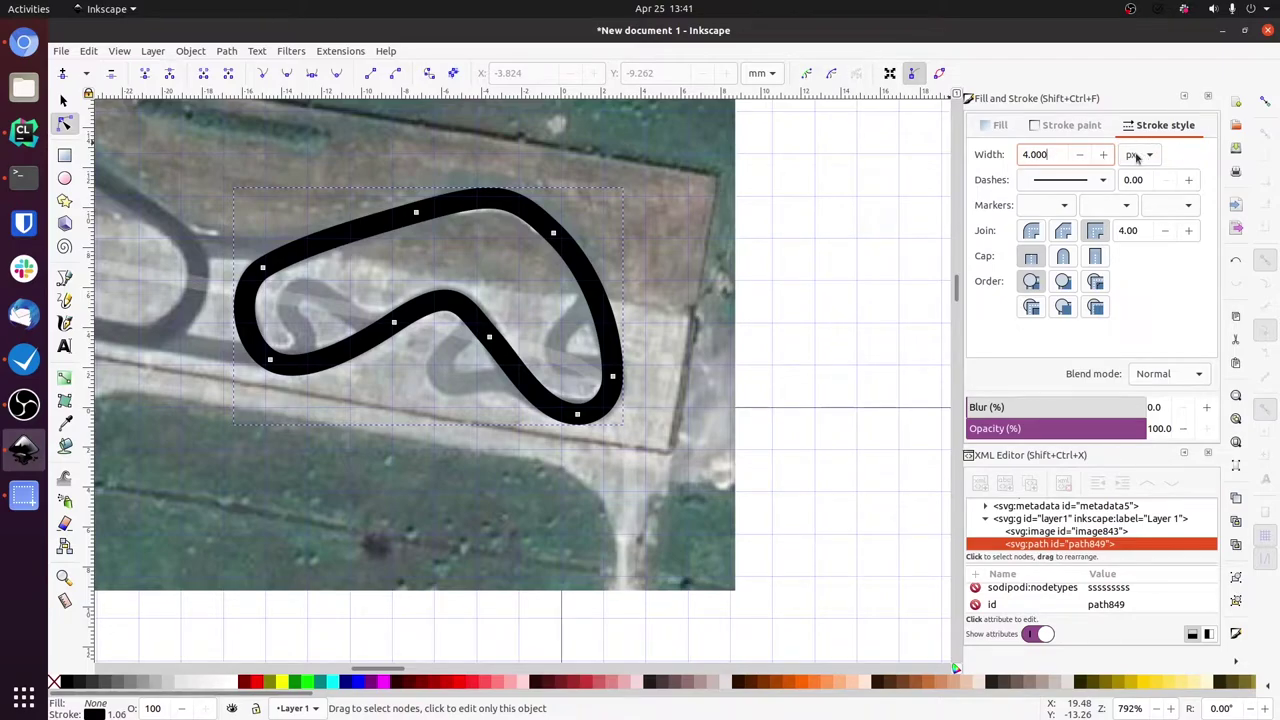
pyautogui.hotkey('alt', 'Tab')
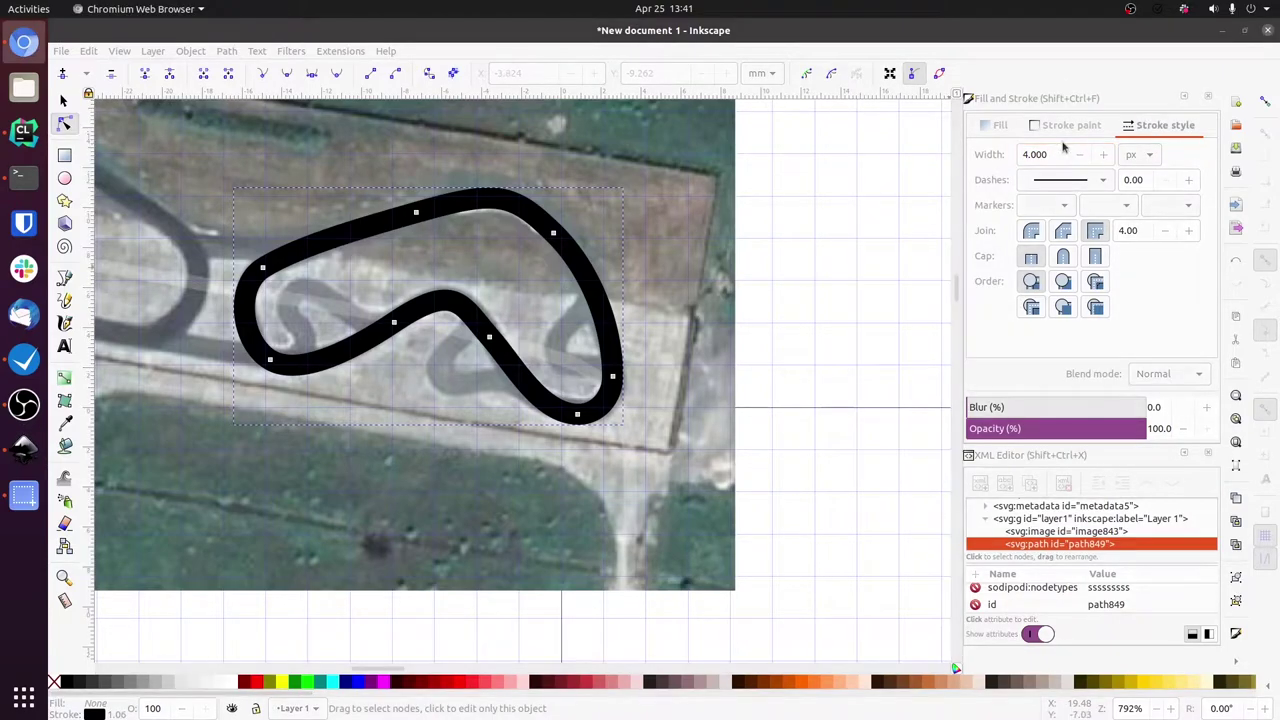
pyautogui.click(1055, 154)
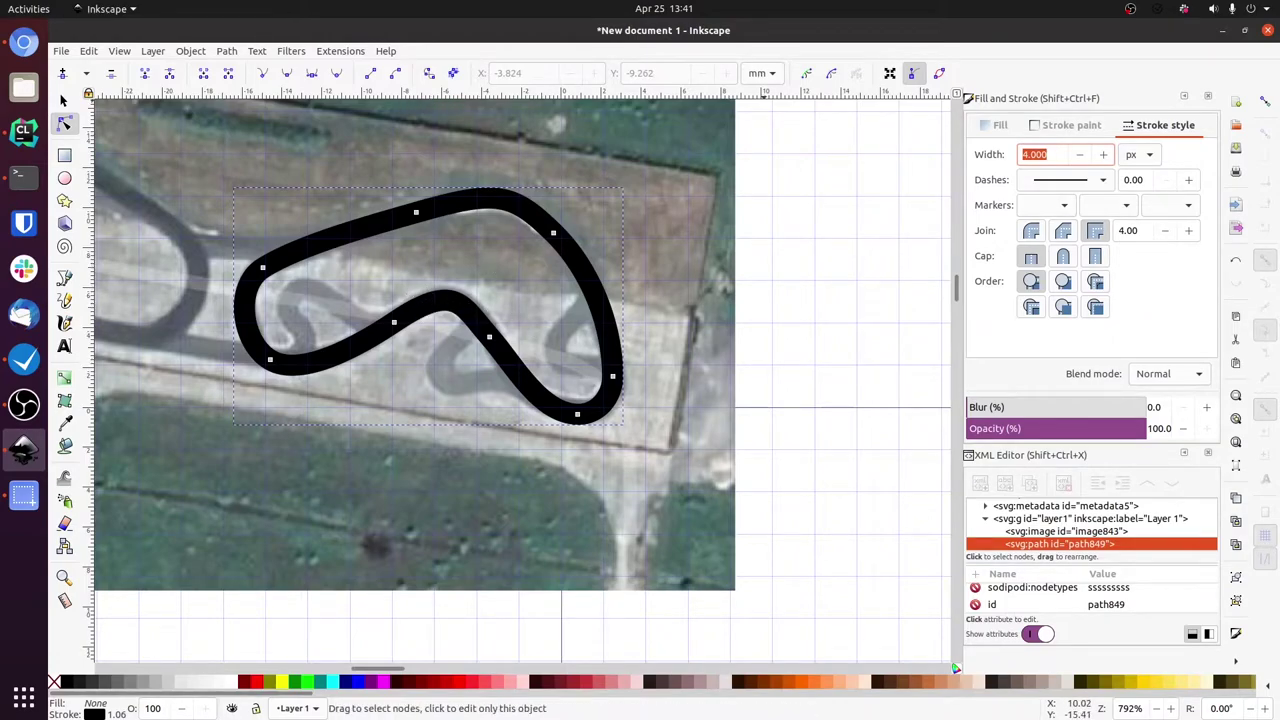
pyautogui.hotkey('alt', 'Tab')
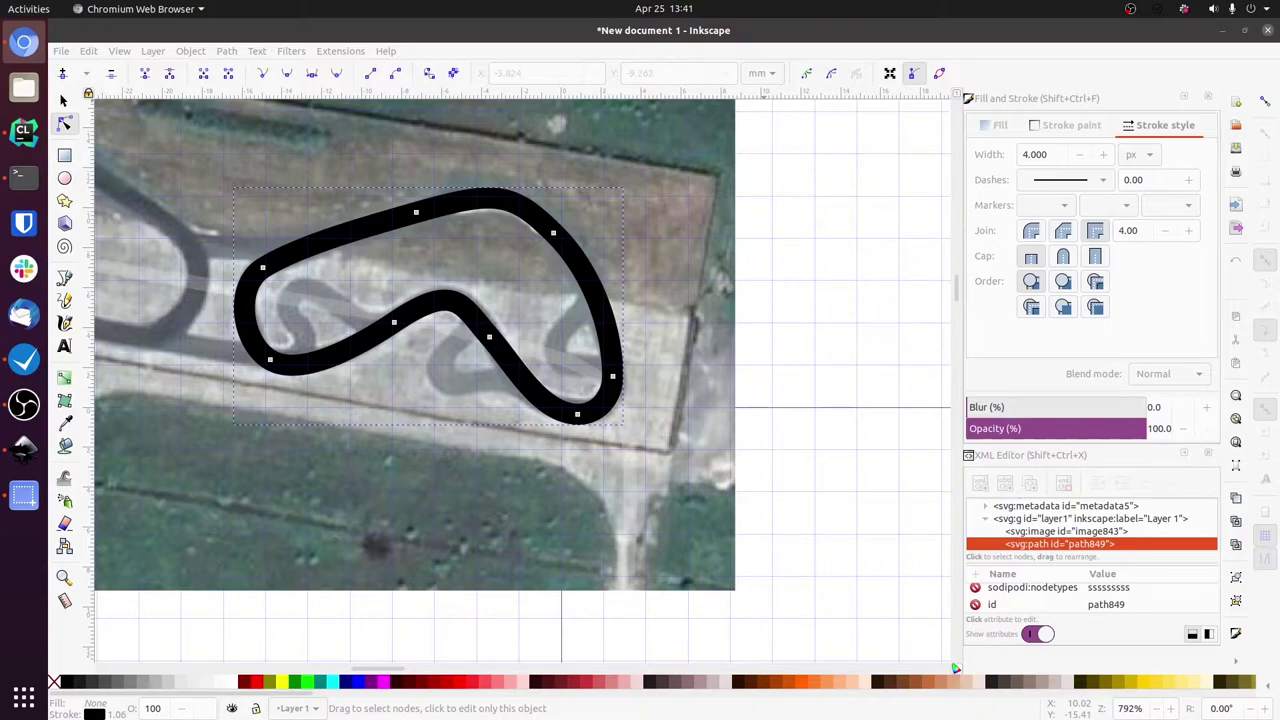
pyautogui.click(367, 232)
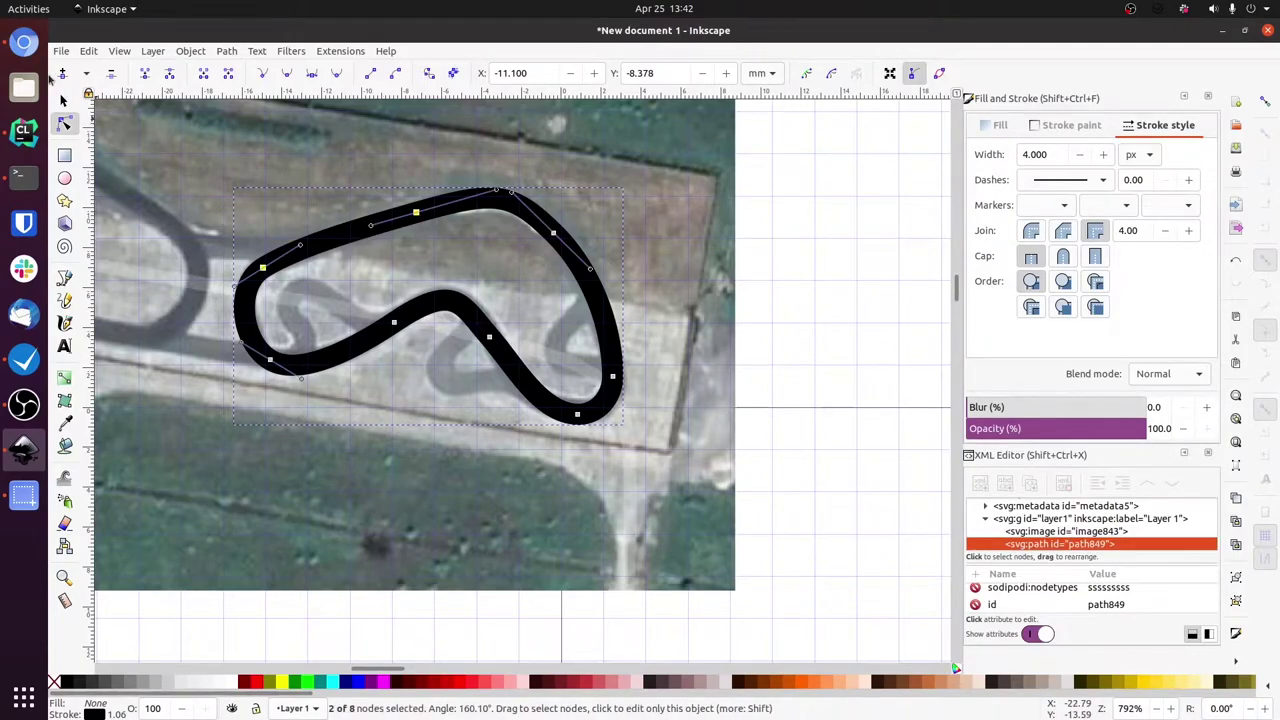
# Convert the traced path's stroke to a path and show the nodes of the resulting outline.
pyautogui.click(63, 101)
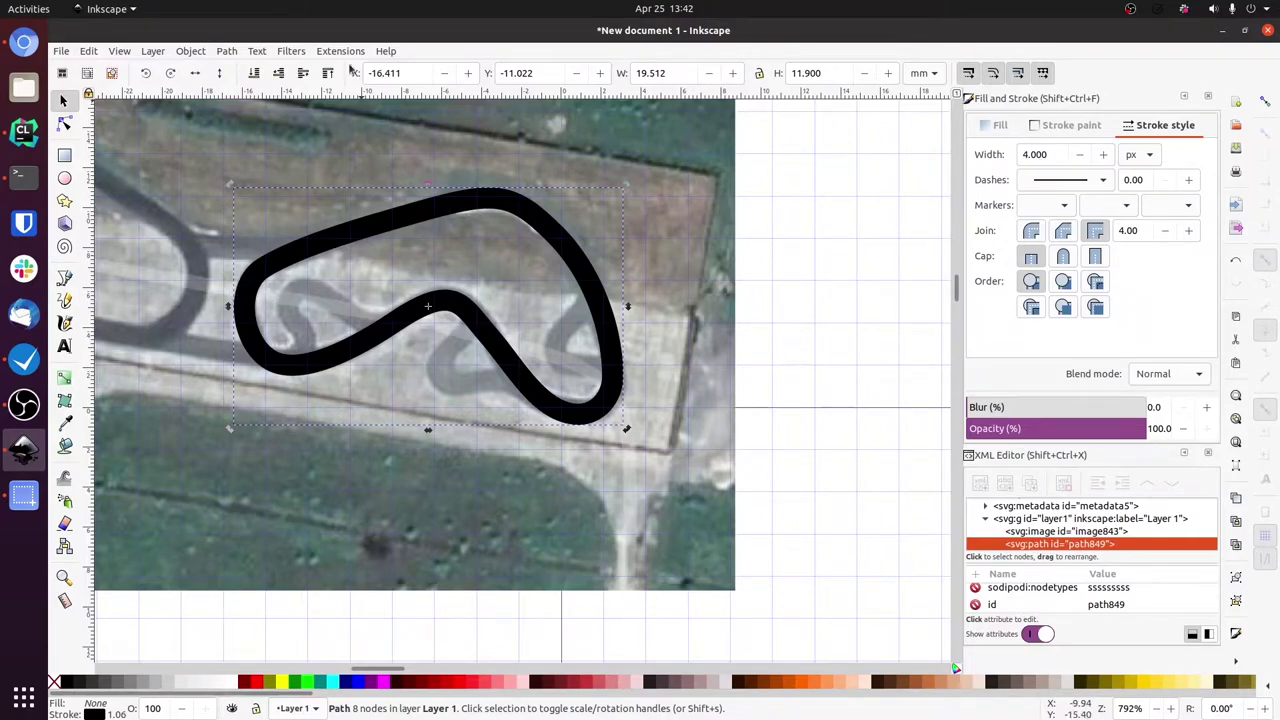
pyautogui.click(228, 51)
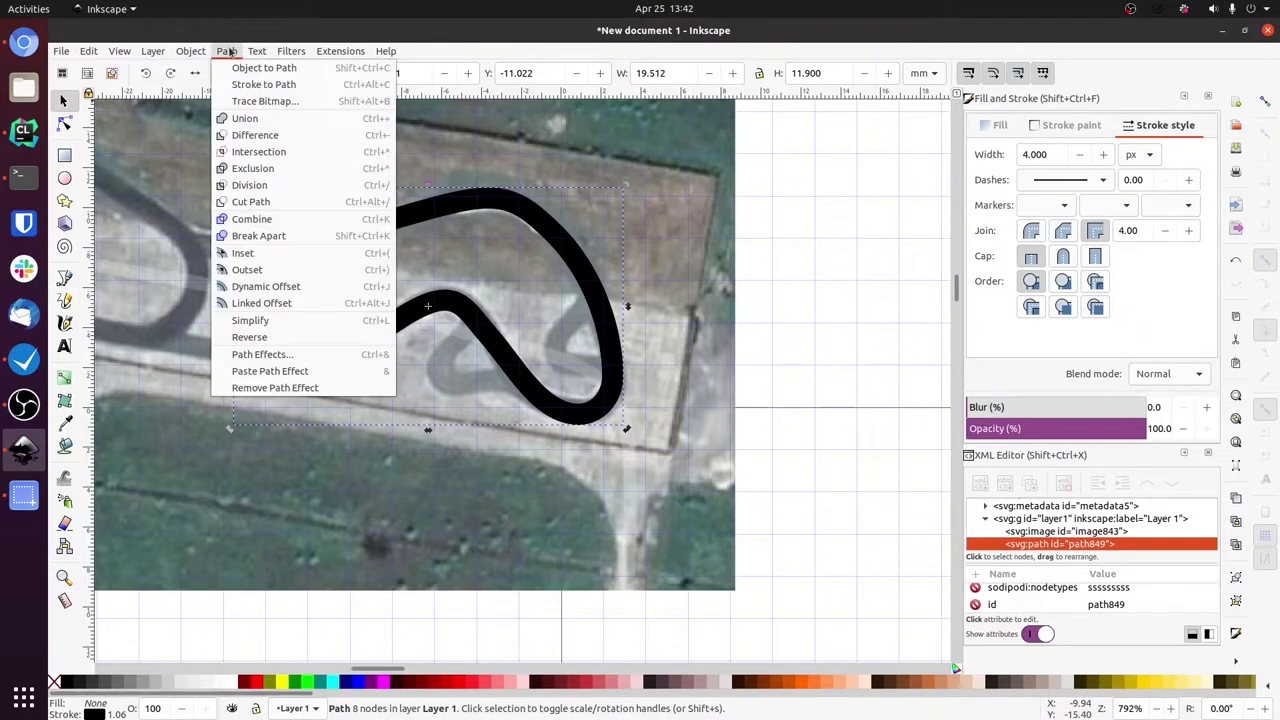
pyautogui.click(299, 86)
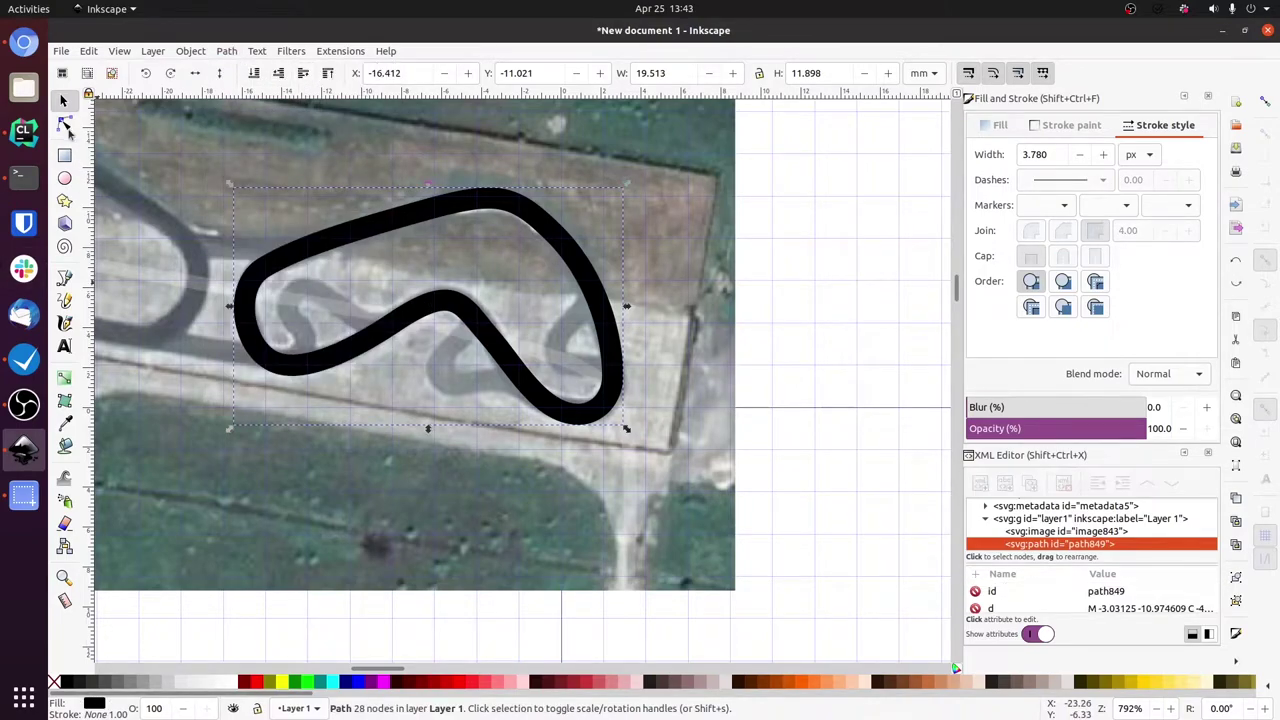
pyautogui.click(65, 125)
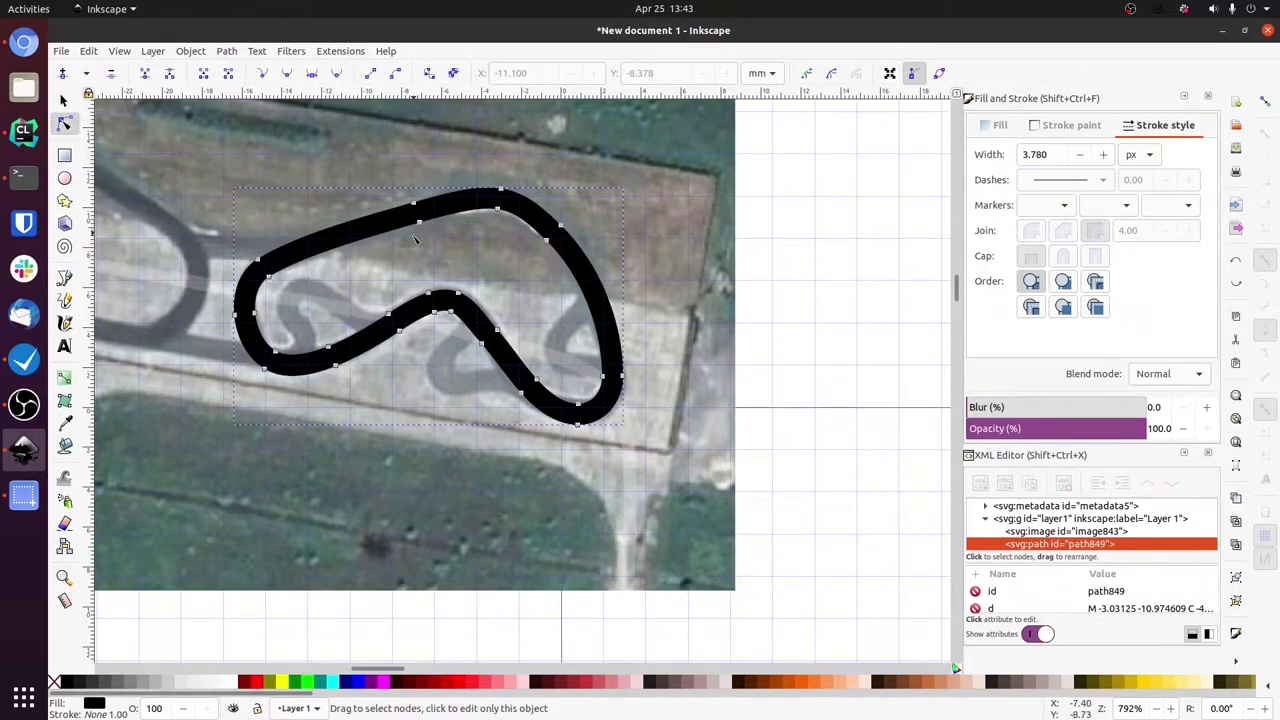
# Set the road outline's opacity to 40% so the satellite image shows through.
pyautogui.doubleClick(161, 710)
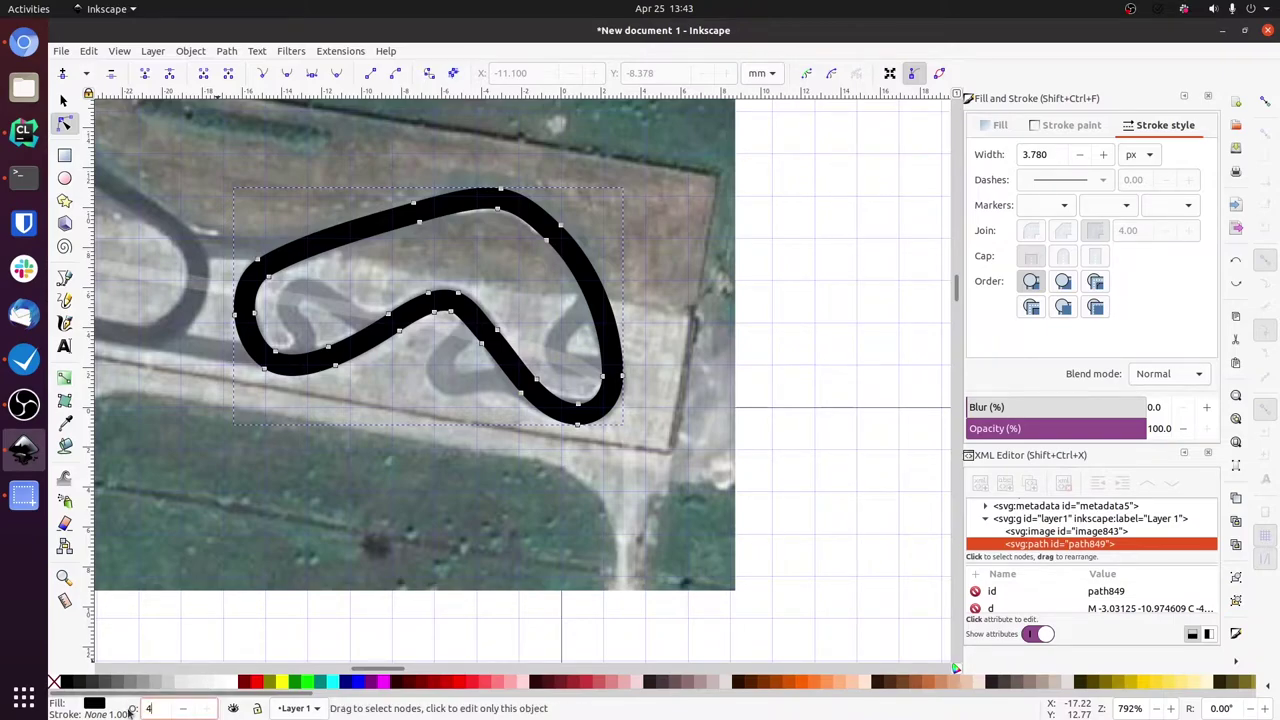
pyautogui.press('Return')
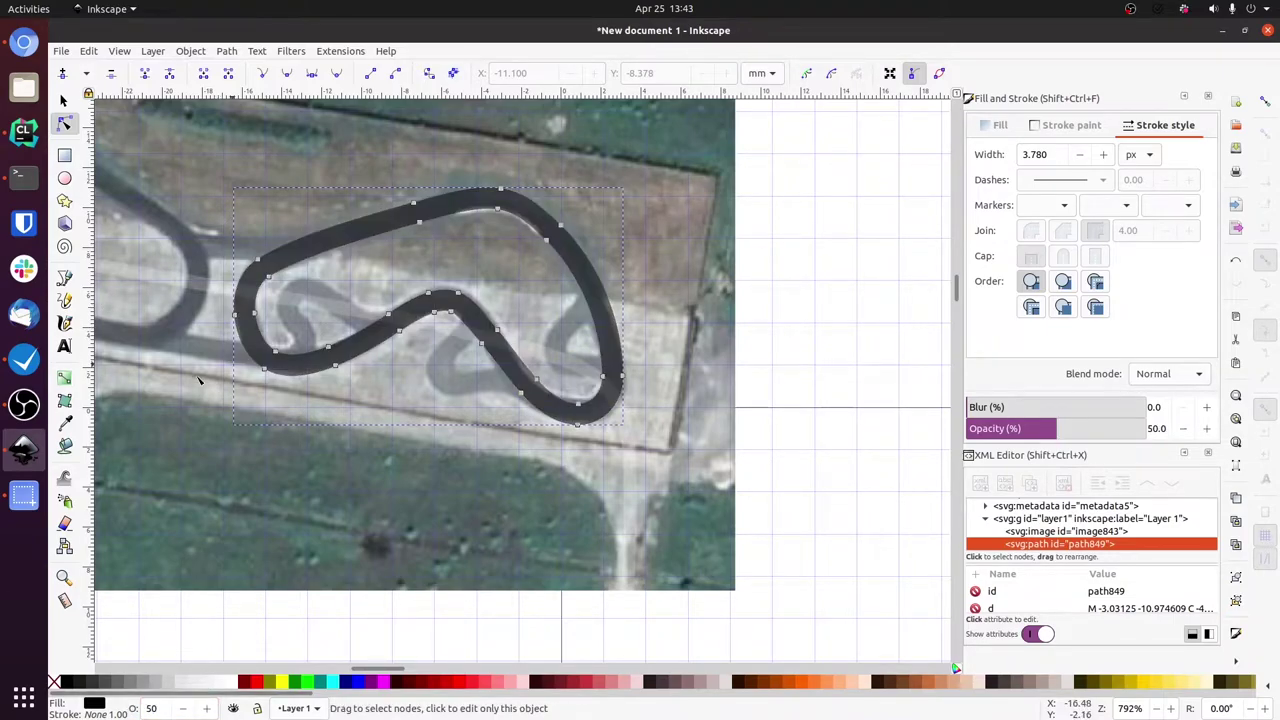
pyautogui.click(161, 709)
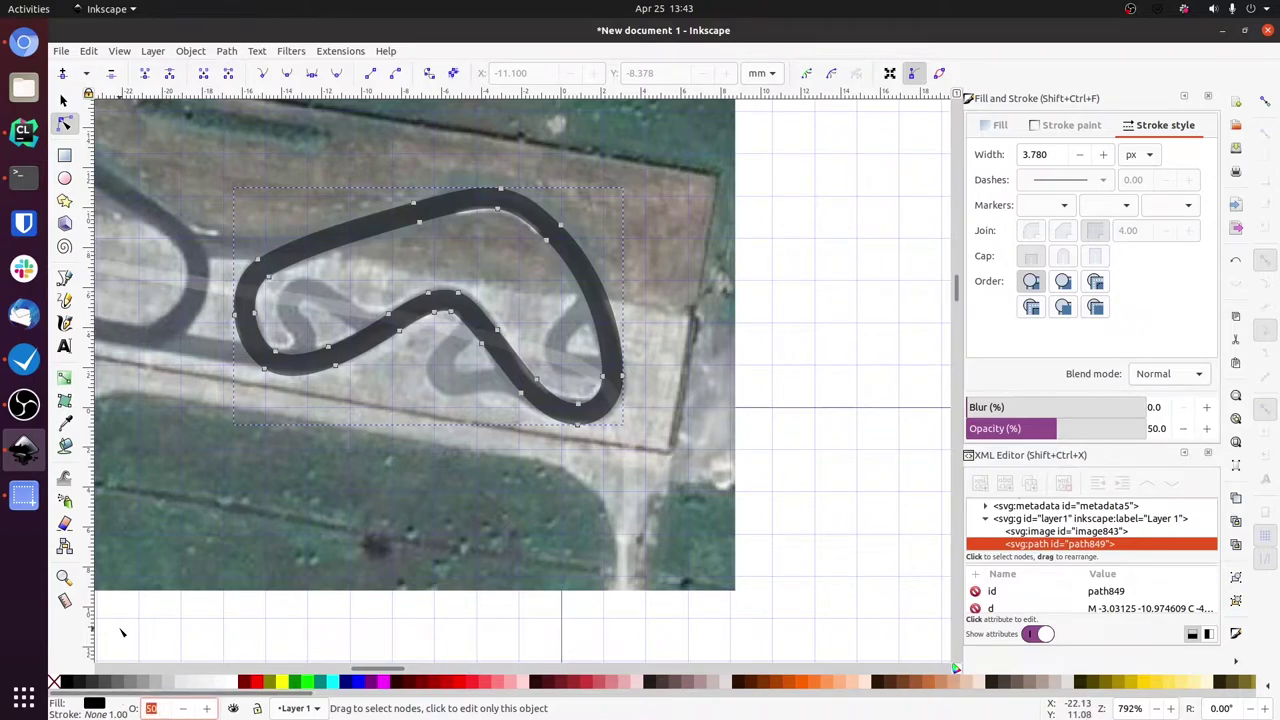
pyautogui.write('40')
pyautogui.press('Return')
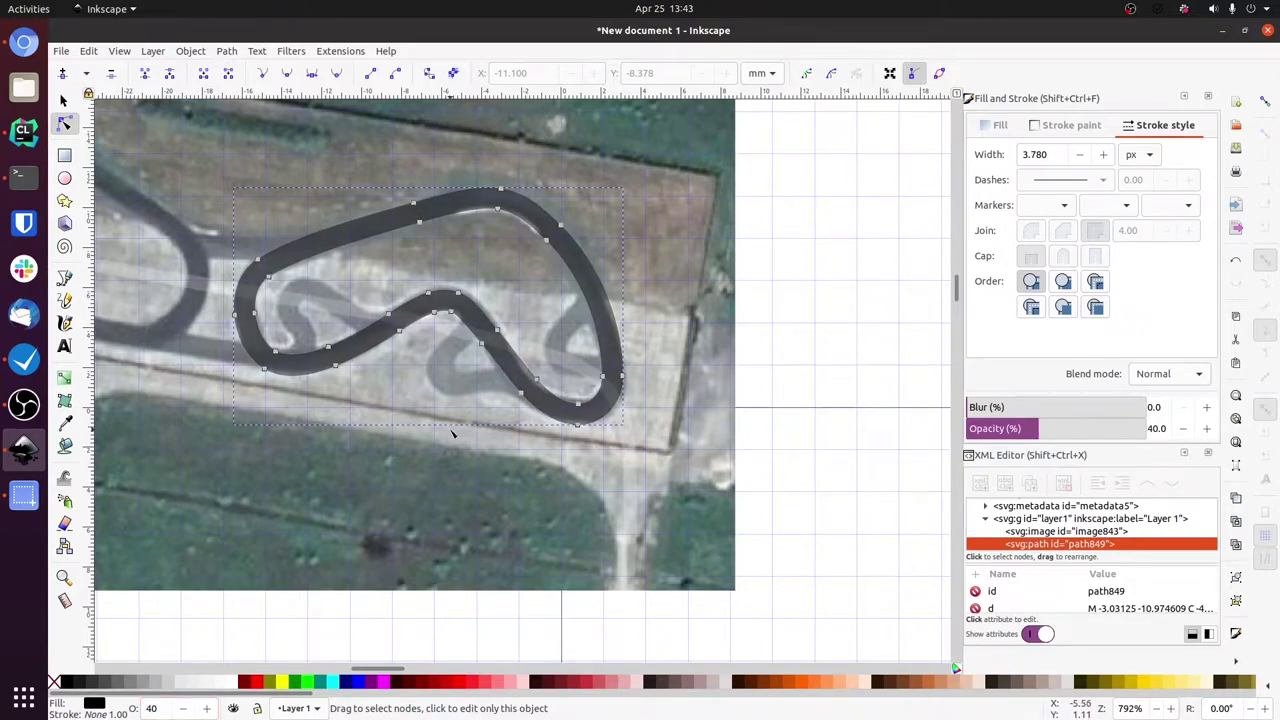
# Fit the outline's nodes and curves on the middle hump to the road edges.
pyautogui.keyDown('ctrl'); pyautogui.scroll(3, 232, 310); pyautogui.keyUp('ctrl')
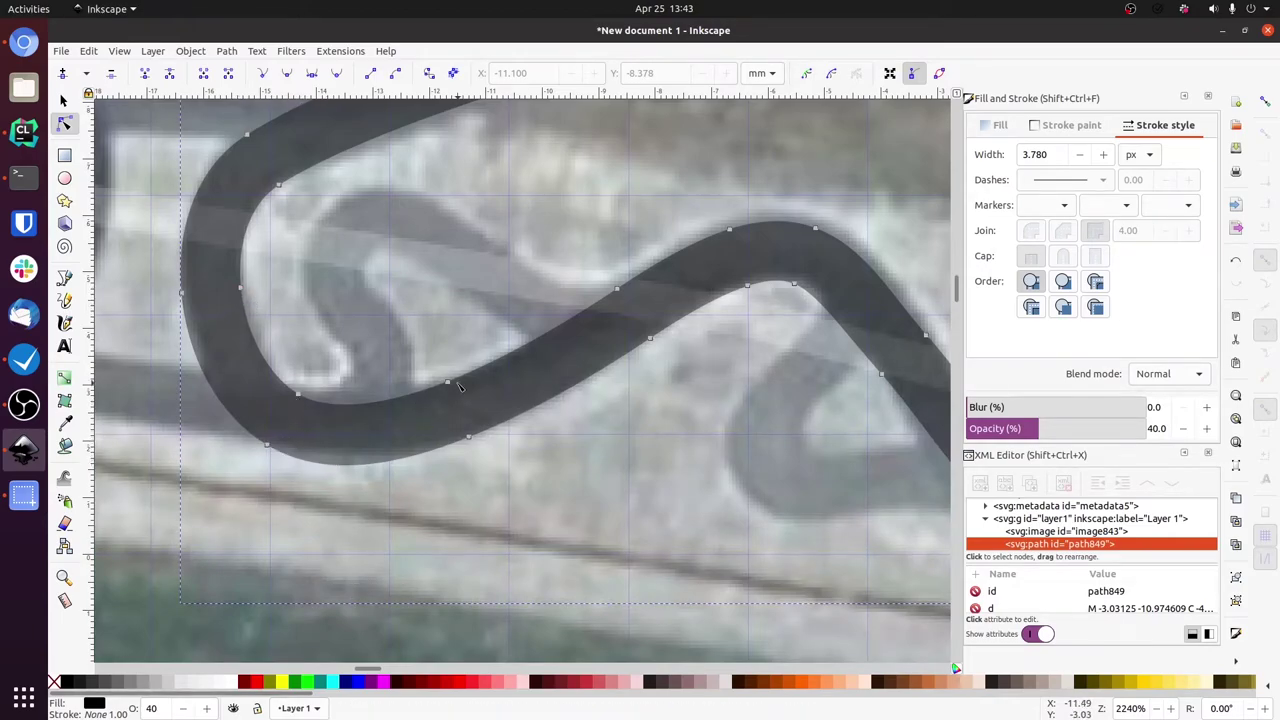
pyautogui.moveTo(747, 368); pyautogui.dragTo(605, 438)
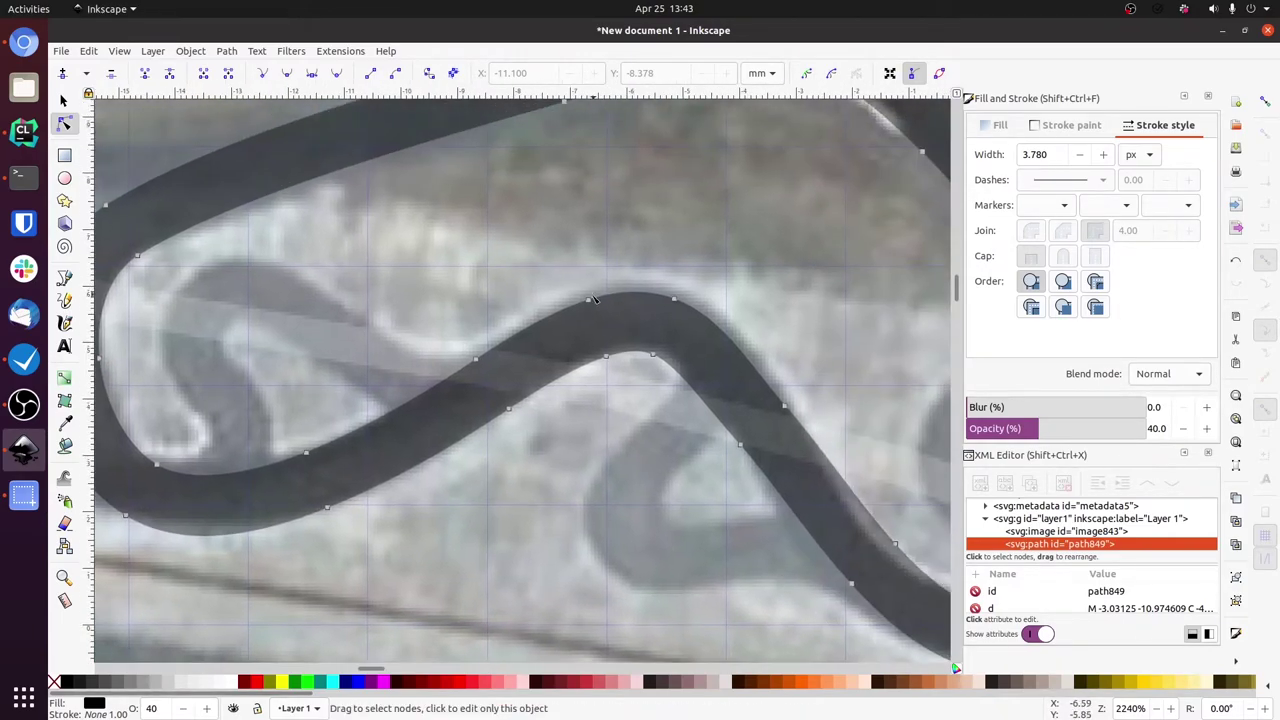
pyautogui.moveTo(588, 300); pyautogui.dragTo(594, 289)
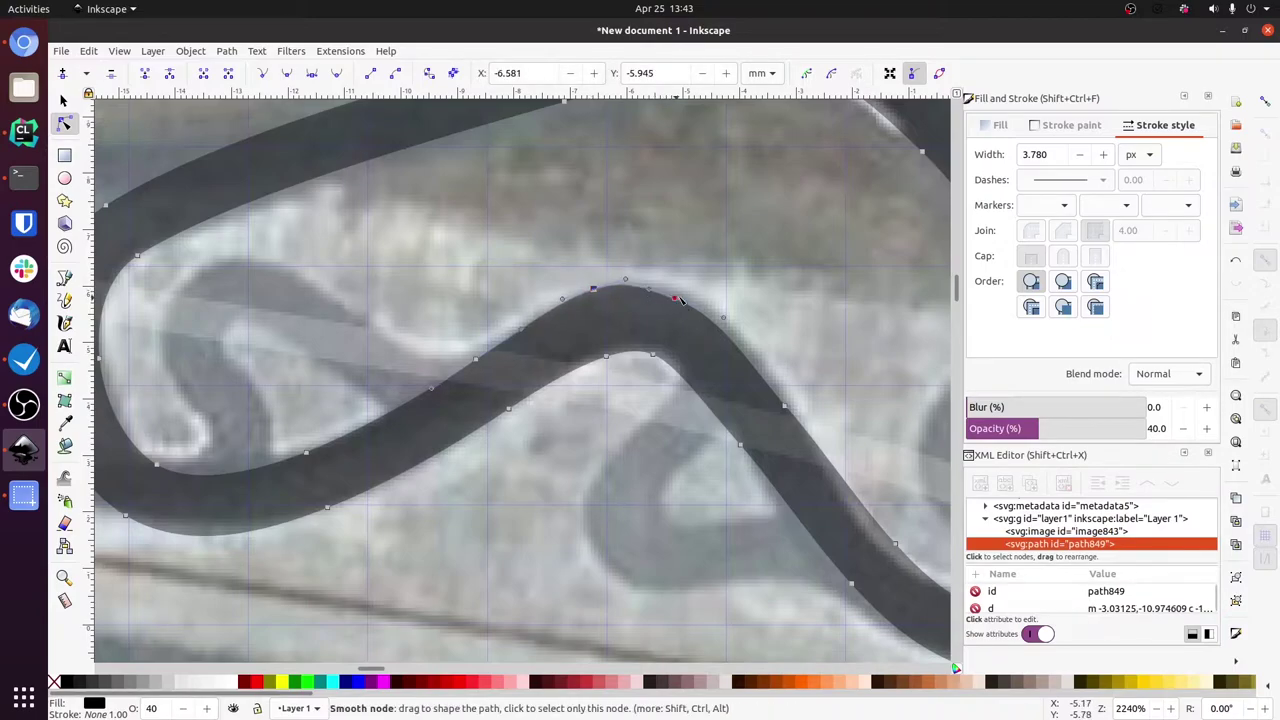
pyautogui.moveTo(675, 299); pyautogui.dragTo(684, 293)
pyautogui.click(787, 408)
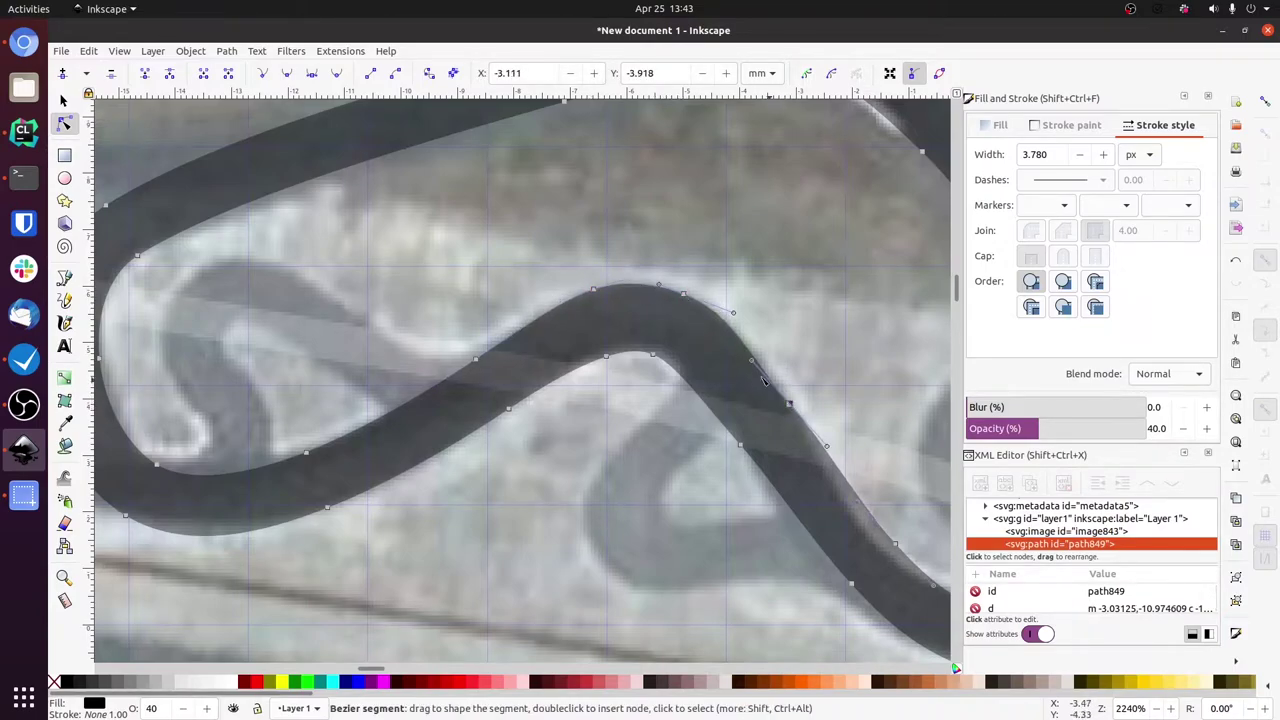
pyautogui.moveTo(752, 366); pyautogui.dragTo(758, 356)
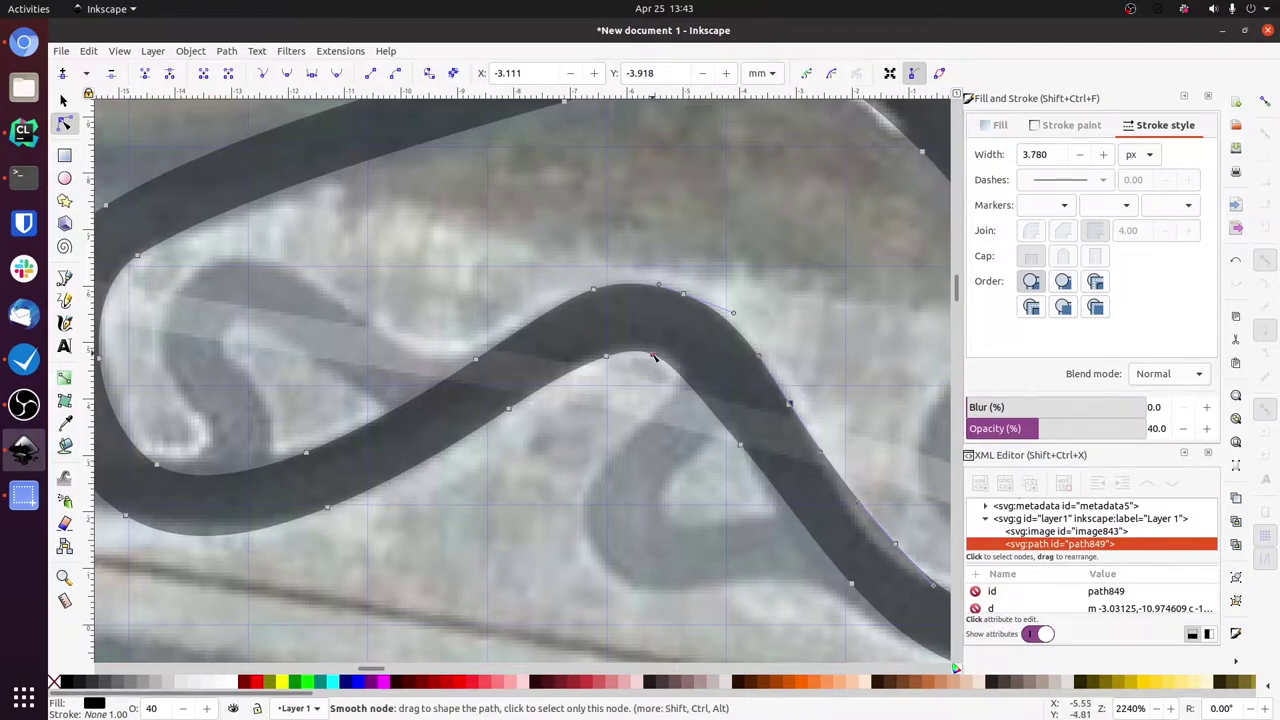
pyautogui.moveTo(654, 354); pyautogui.dragTo(598, 351)
# Nudge the outline's nodes along the lower western curve onto the road edges.
pyautogui.moveTo(476, 359); pyautogui.dragTo(472, 354)
pyautogui.moveTo(306, 453); pyautogui.dragTo(305, 448)
pyautogui.moveTo(226, 500); pyautogui.dragTo(287, 492)
pyautogui.click(187, 508)
pyautogui.moveTo(247, 543); pyautogui.dragTo(241, 530)
pyautogui.moveTo(320, 527); pyautogui.dragTo(332, 515)
# Move the inner and outer outline nodes around the south-eastern bend to match the road edges.
pyautogui.moveTo(530, 483)
pyautogui.mouseDown()
pyautogui.moveTo(446, 503)
pyautogui.moveTo(97, 411)
pyautogui.moveTo(509, 475)
pyautogui.mouseUp()
pyautogui.moveTo(639, 535); pyautogui.dragTo(650, 524)
pyautogui.moveTo(638, 595); pyautogui.dragTo(640, 581)
pyautogui.moveTo(766, 457); pyautogui.dragTo(772, 470)
pyautogui.moveTo(772, 329); pyautogui.dragTo(756, 317)
pyautogui.moveTo(750, 330); pyautogui.dragTo(691, 362)
pyautogui.moveTo(648, 489); pyautogui.dragTo(645, 484)
pyautogui.moveTo(644, 346); pyautogui.dragTo(629, 346)
# Refine the outline's nodes on the northern bend so both edges follow the road.
pyautogui.moveTo(587, 216); pyautogui.dragTo(476, 361)
pyautogui.moveTo(436, 209); pyautogui.dragTo(420, 221)
pyautogui.moveTo(421, 222); pyautogui.dragTo(569, 391)
pyautogui.moveTo(409, 278); pyautogui.dragTo(419, 286)
pyautogui.moveTo(401, 338); pyautogui.dragTo(403, 339)
pyautogui.moveTo(419, 286); pyautogui.dragTo(414, 282)
pyautogui.moveTo(403, 339); pyautogui.dragTo(404, 332)
pyautogui.moveTo(487, 363); pyautogui.dragTo(491, 360)
# Fine-tune the outline's inner edge at the eastern bend and its outer edge at the western end.
pyautogui.moveTo(575, 520); pyautogui.dragTo(491, 246)
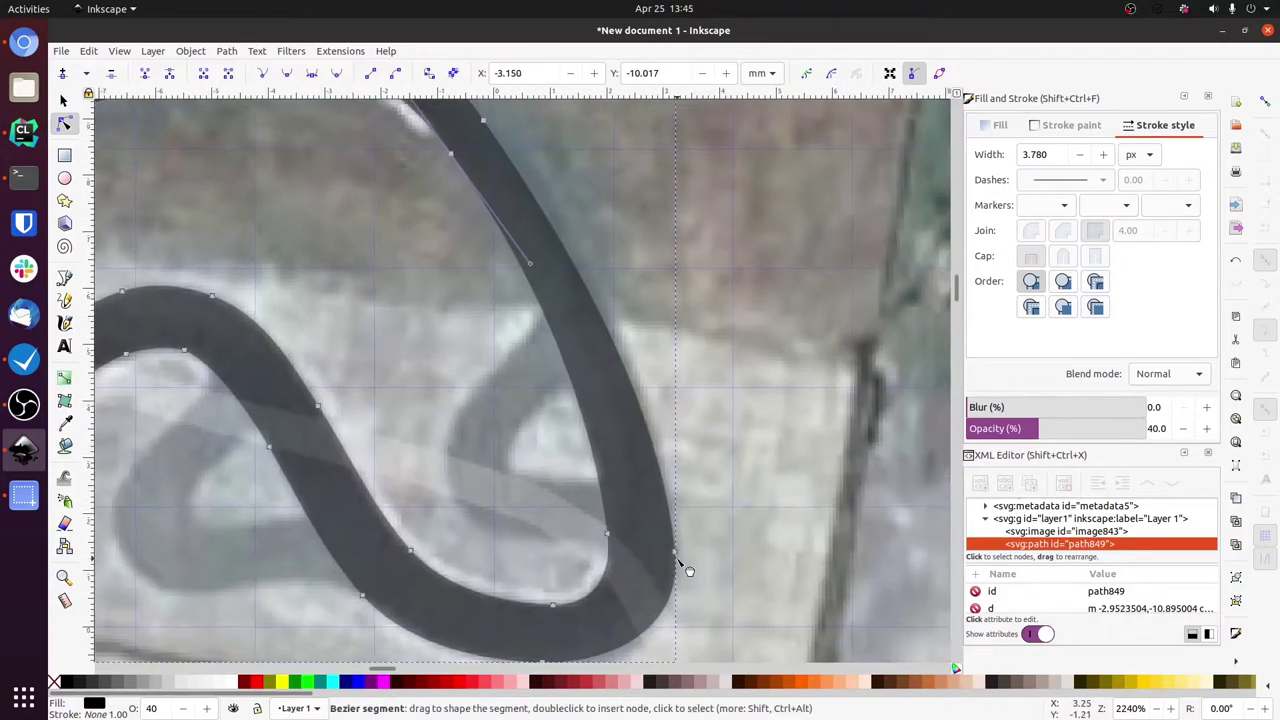
pyautogui.moveTo(607, 532); pyautogui.dragTo(612, 527)
pyautogui.moveTo(612, 527); pyautogui.dragTo(594, 489)
pyautogui.moveTo(121, 120); pyautogui.dragTo(664, 396)
pyautogui.scroll(-4, 250, 430)
pyautogui.hscroll(-2, 250, 430)
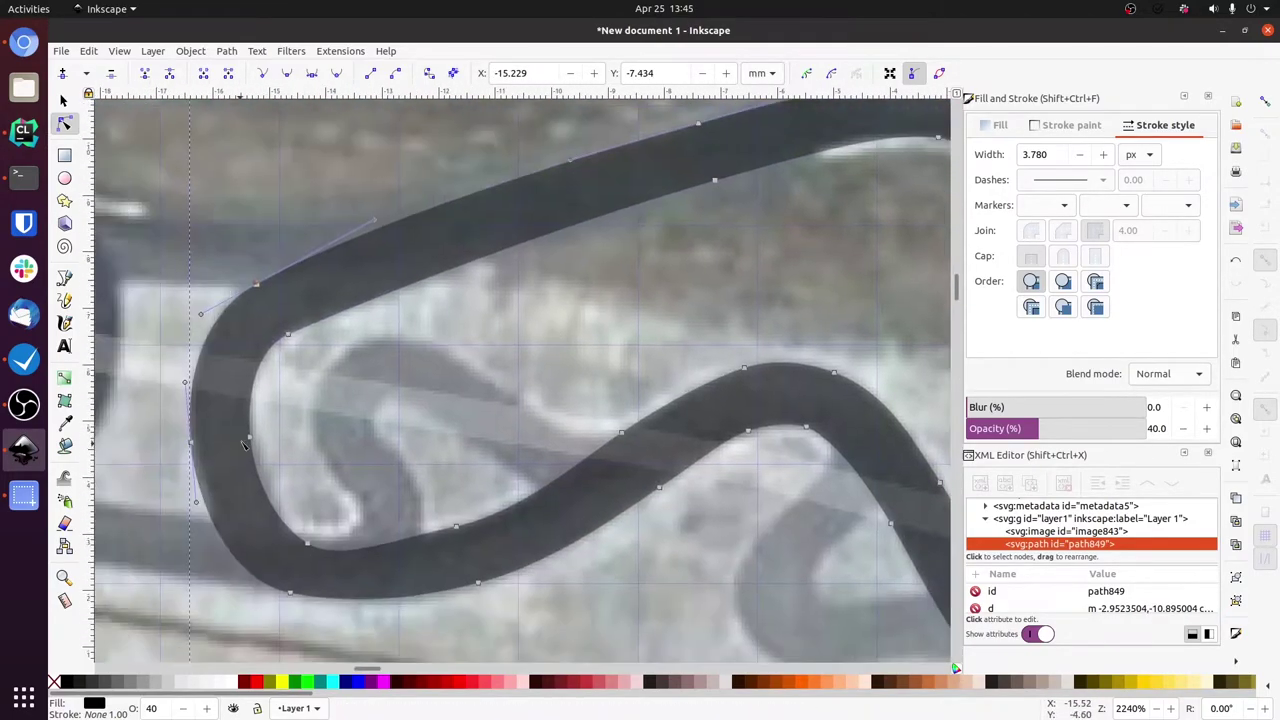
pyautogui.moveTo(188, 447); pyautogui.dragTo(196, 433)
pyautogui.scroll(-3, 476, 403)
pyautogui.hscroll(2, 474, 404)
pyautogui.scroll(1, 474, 404)
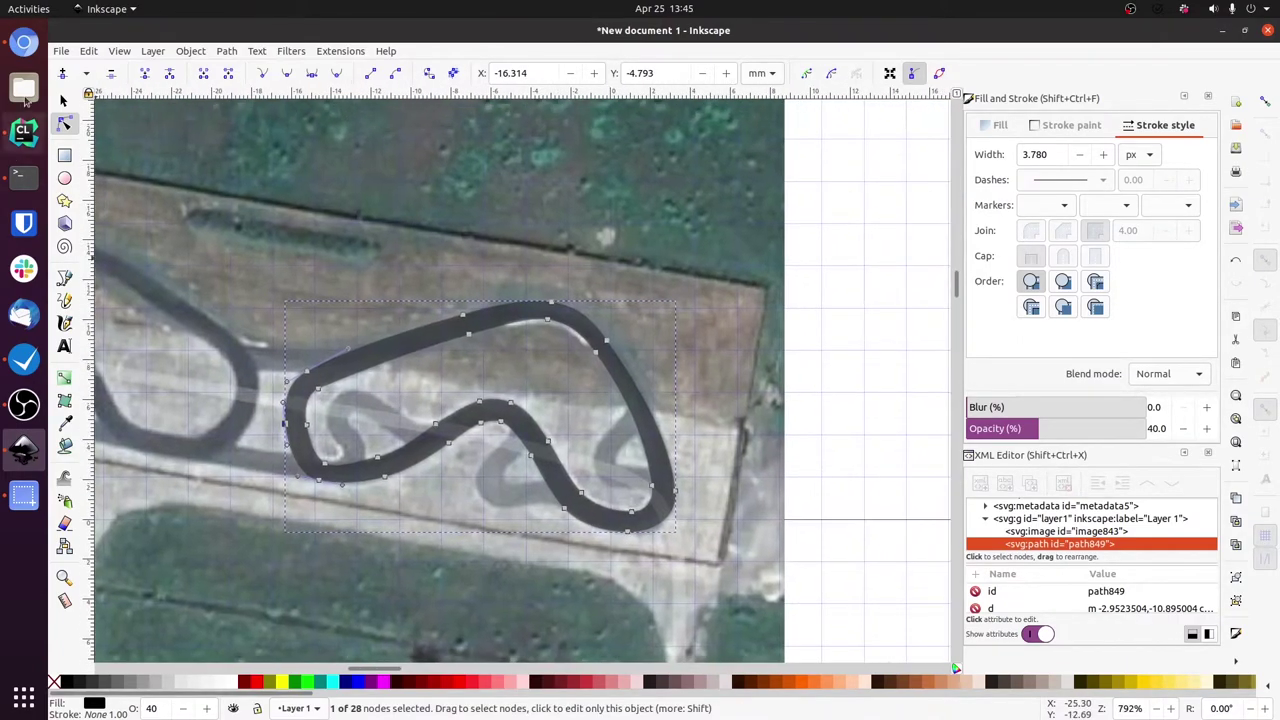
# Break the road outline apart into separate inner and outer edge paths.
pyautogui.click(63, 100)
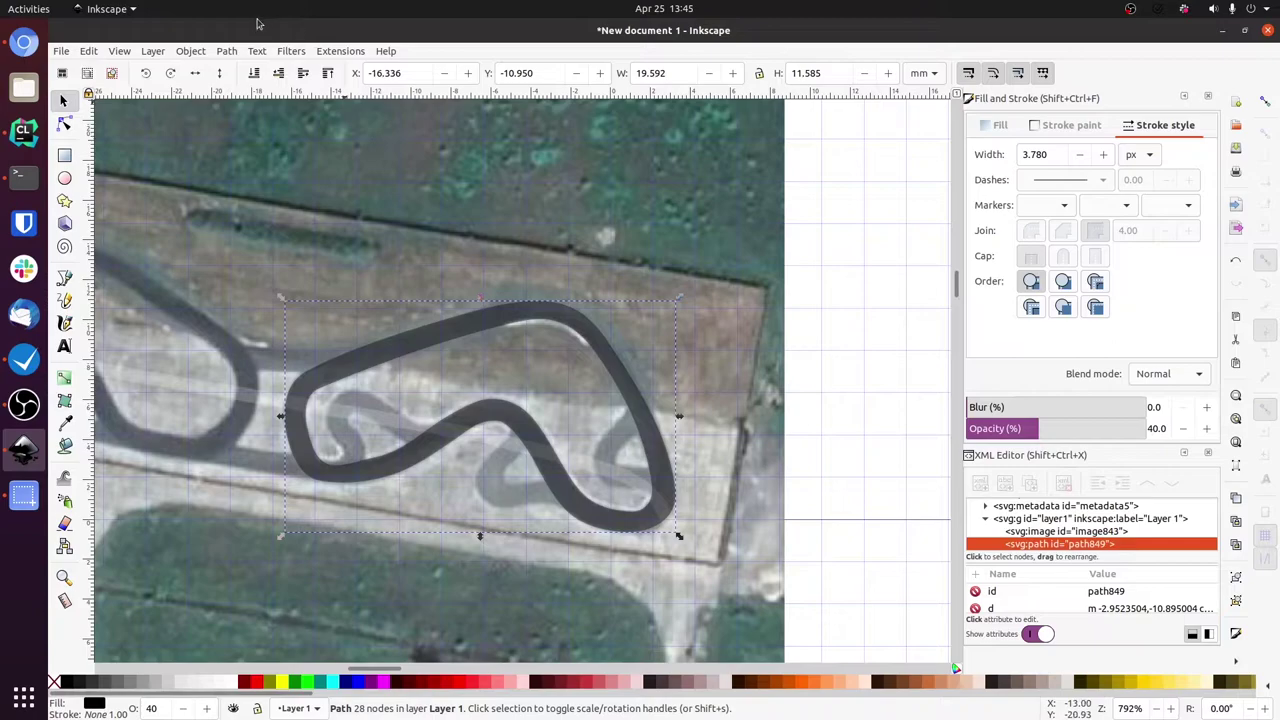
pyautogui.click(231, 51)
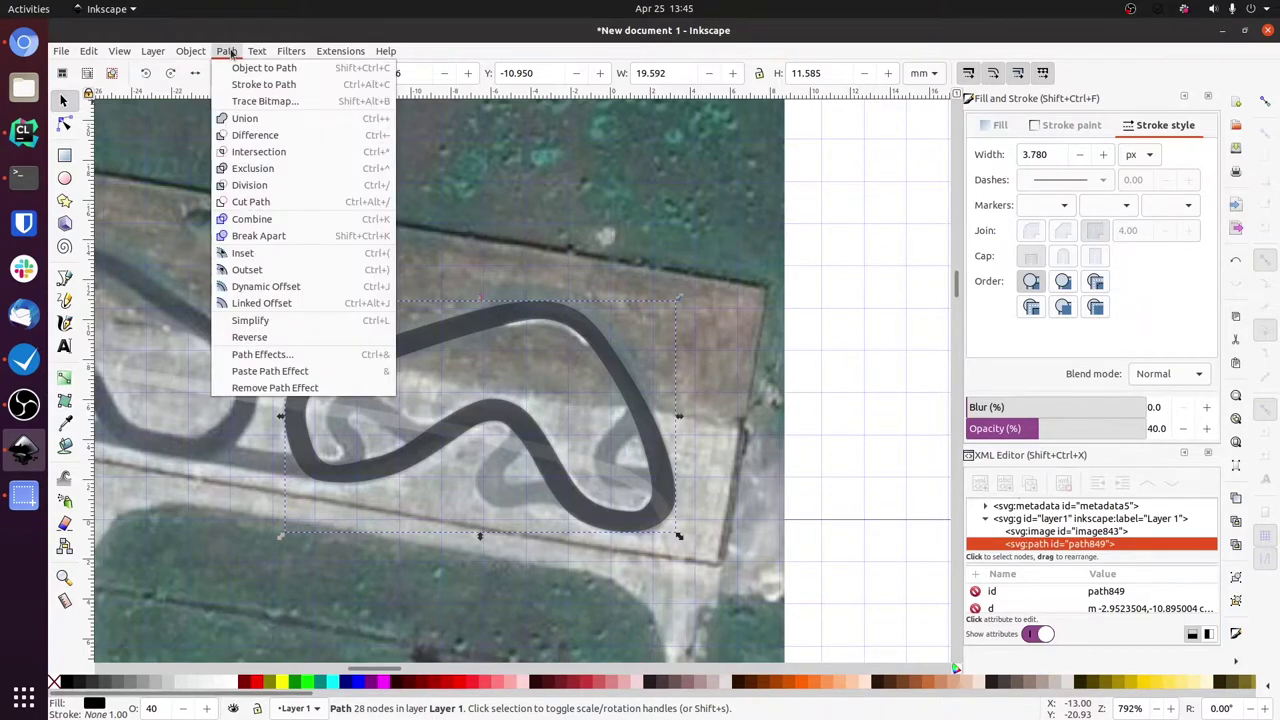
pyautogui.click(257, 247)
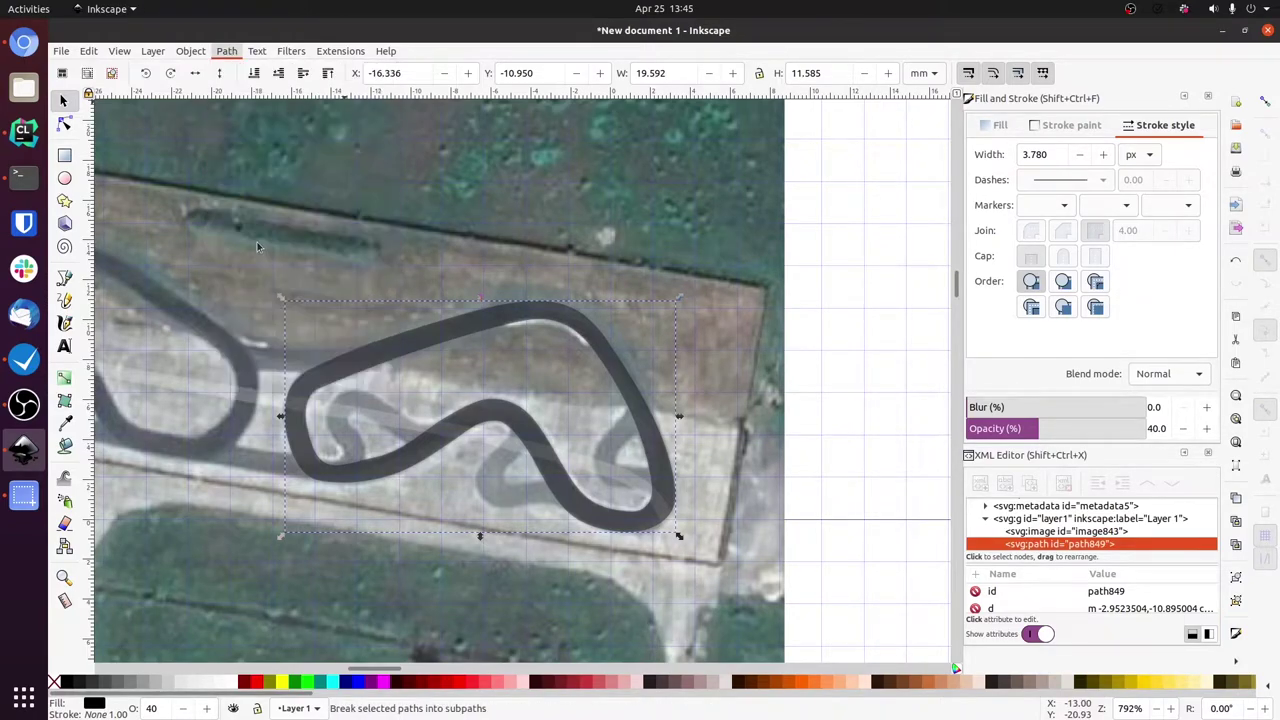
# Remove the fill from both edge paths and give them a flat black stroke.
pyautogui.click(996, 125)
pyautogui.click(984, 155)
pyautogui.click(1070, 125)
pyautogui.click(1008, 154)
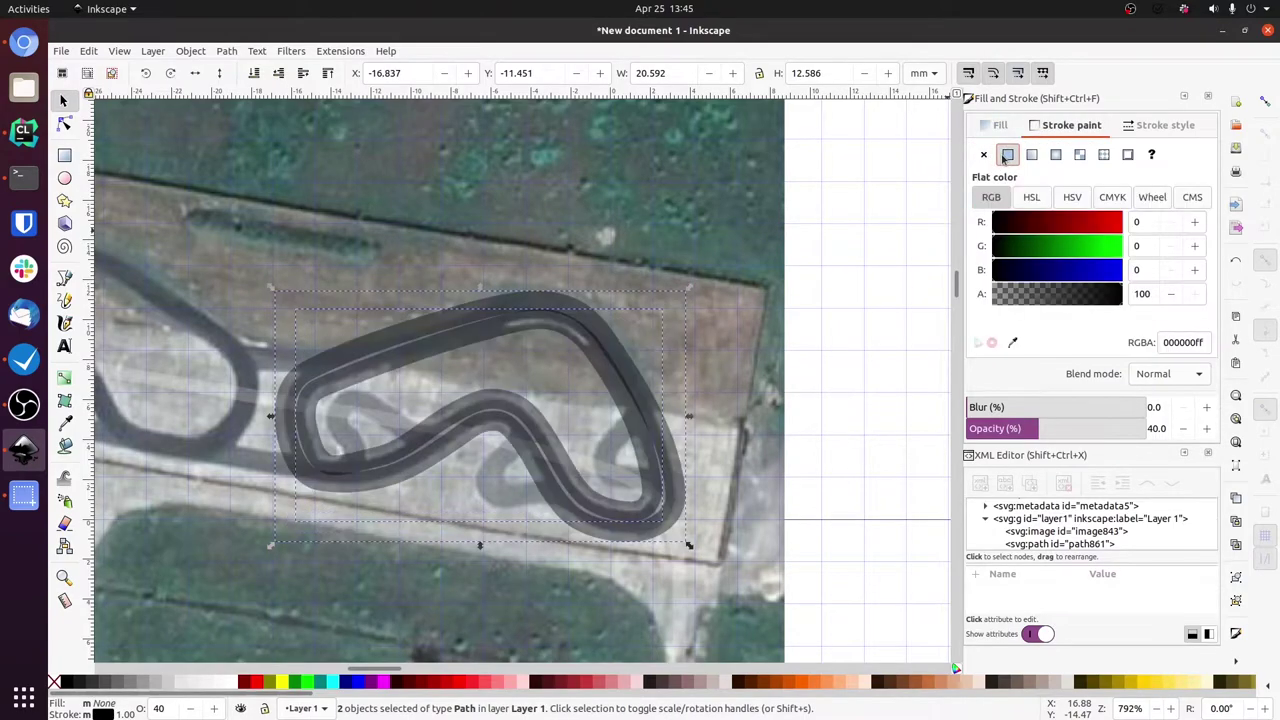
# Set the stroke width of both edge paths to 1 px.
pyautogui.click(1168, 128)
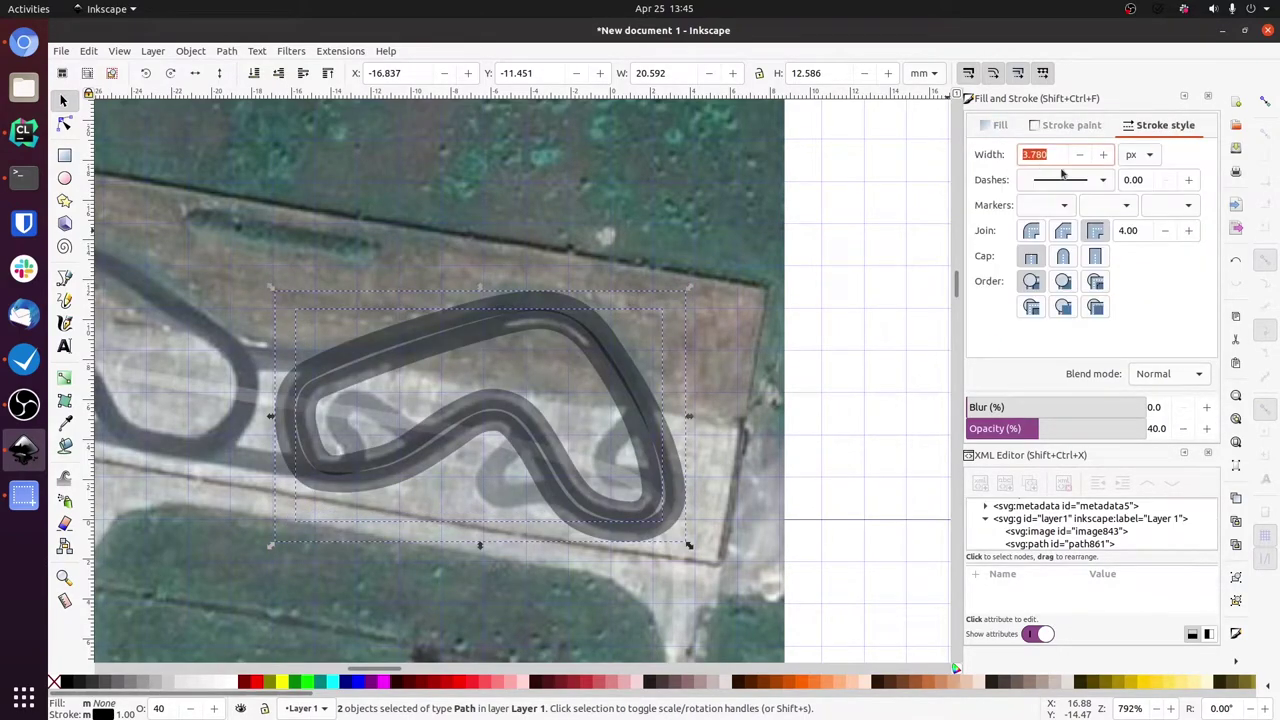
pyautogui.write('1')
pyautogui.press('Return')
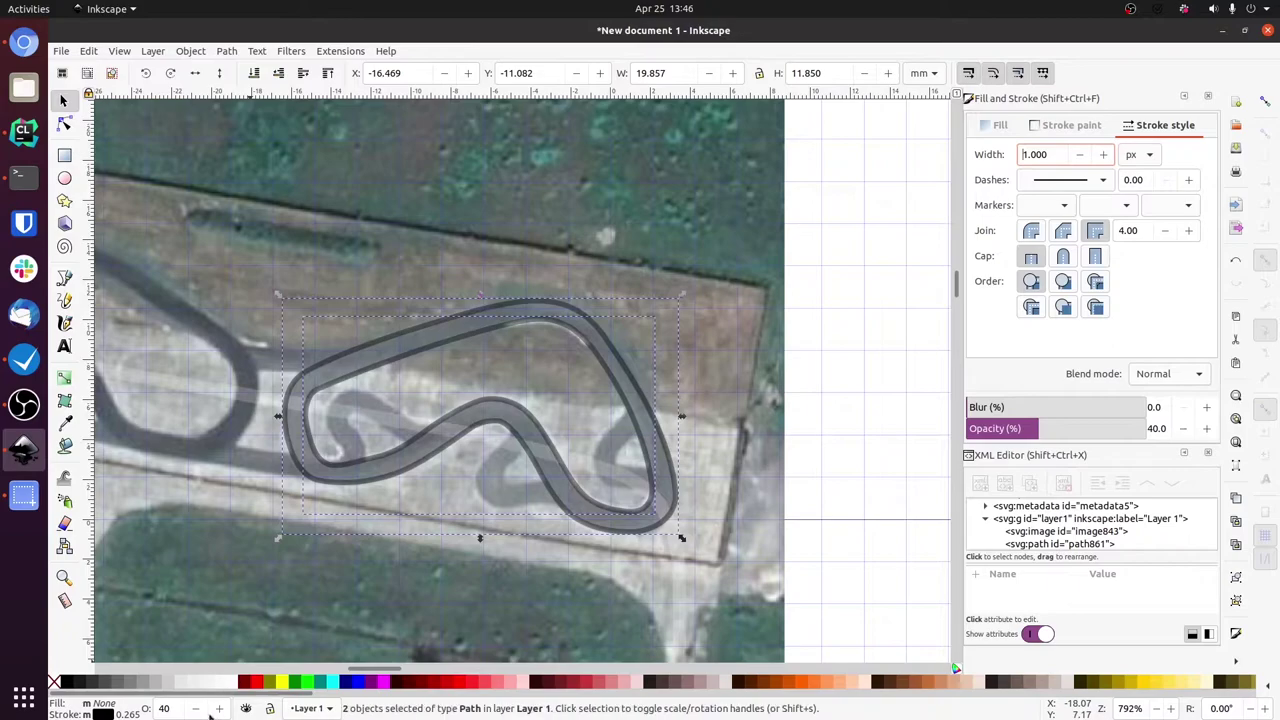
# Set the opacity of both edge paths to 100 percent and deselect them.
pyautogui.click(181, 706)
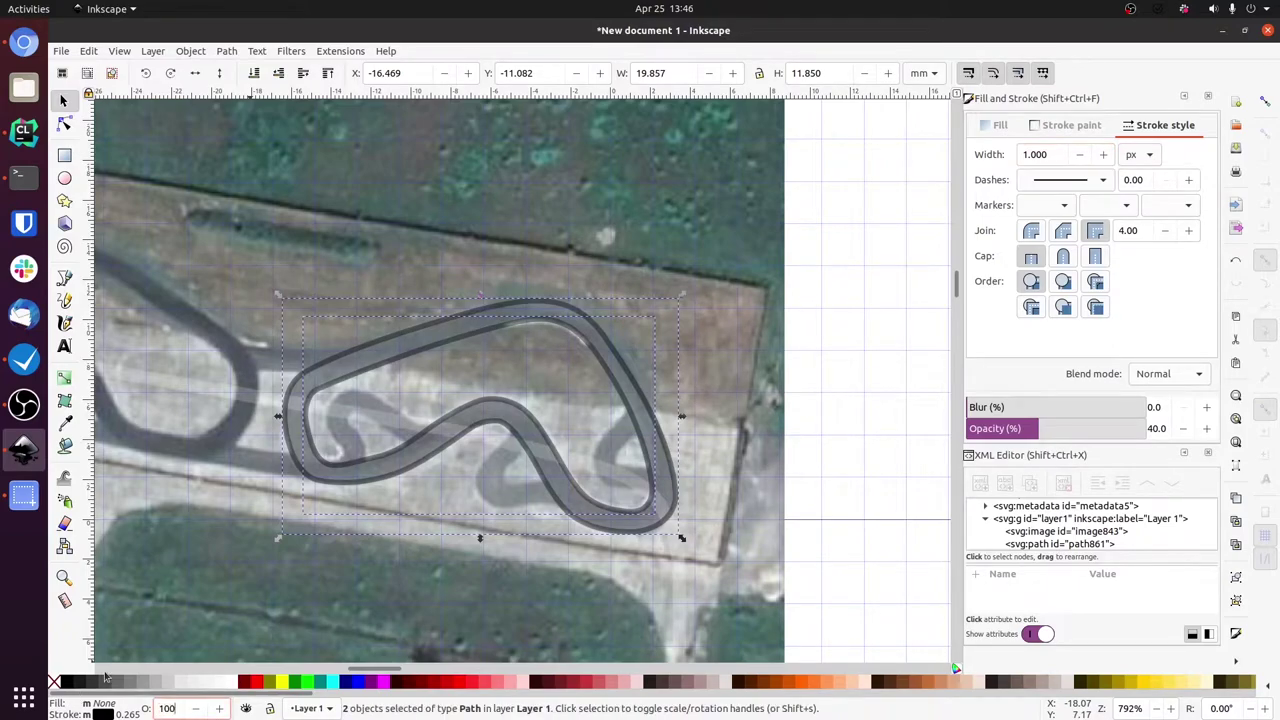
pyautogui.press('Return')
pyautogui.click(740, 352)
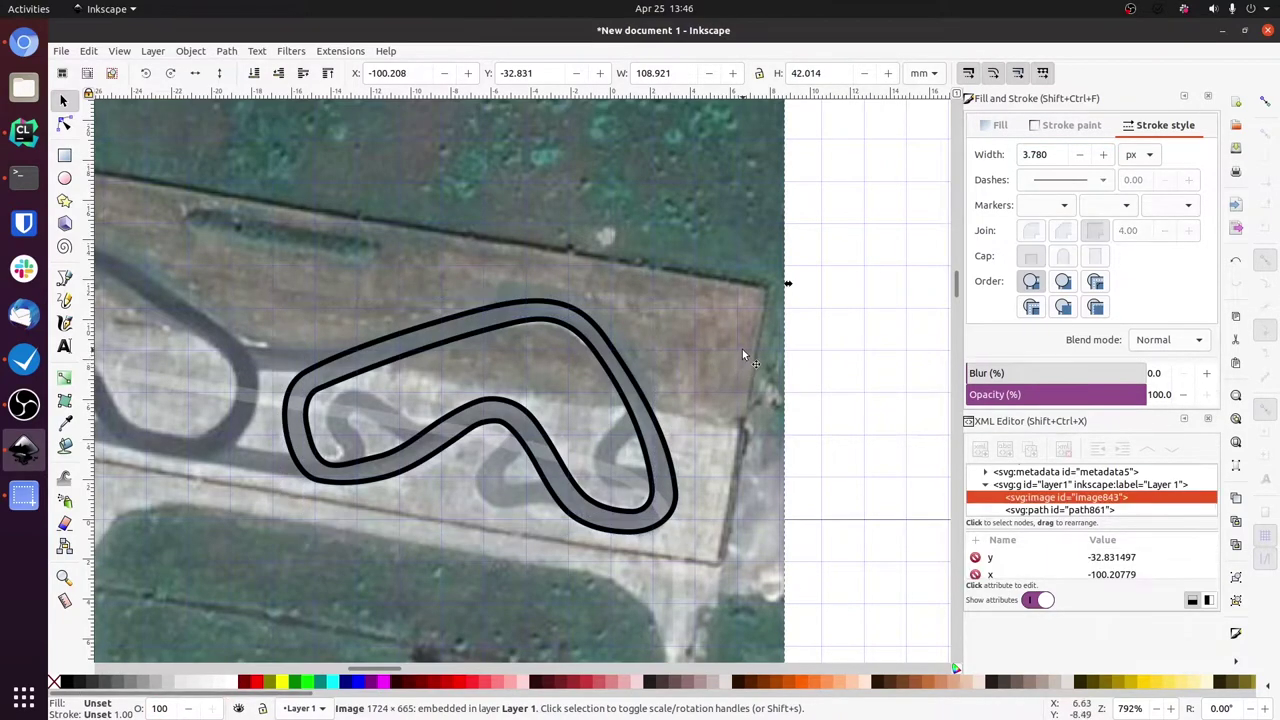
# Nudge the outer edge's nodes at the upper eastern bend and the southeastern corner to fit the road.
pyautogui.scroll(2, 679, 467)
pyautogui.scroll(-1, 679, 467)
pyautogui.keyDown('ctrl'); pyautogui.scroll(2, 676, 480); pyautogui.keyUp('ctrl')
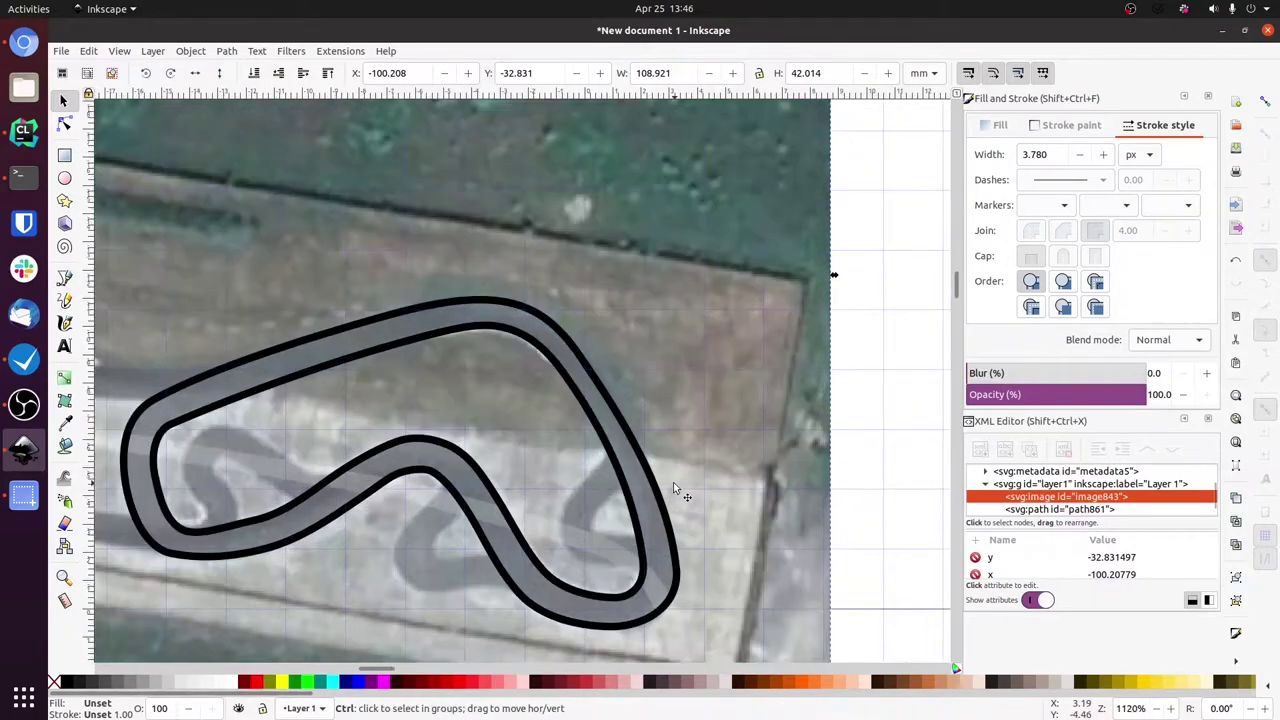
pyautogui.moveTo(527, 414)
pyautogui.mouseDown()
pyautogui.moveTo(554, 407)
pyautogui.moveTo(528, 416)
pyautogui.mouseUp()
pyautogui.keyDown('ctrl'); pyautogui.scroll(1, 522, 417); pyautogui.keyUp('ctrl')
pyautogui.keyDown('ctrl'); pyautogui.scroll(-2, 517, 382); pyautogui.keyUp('ctrl')
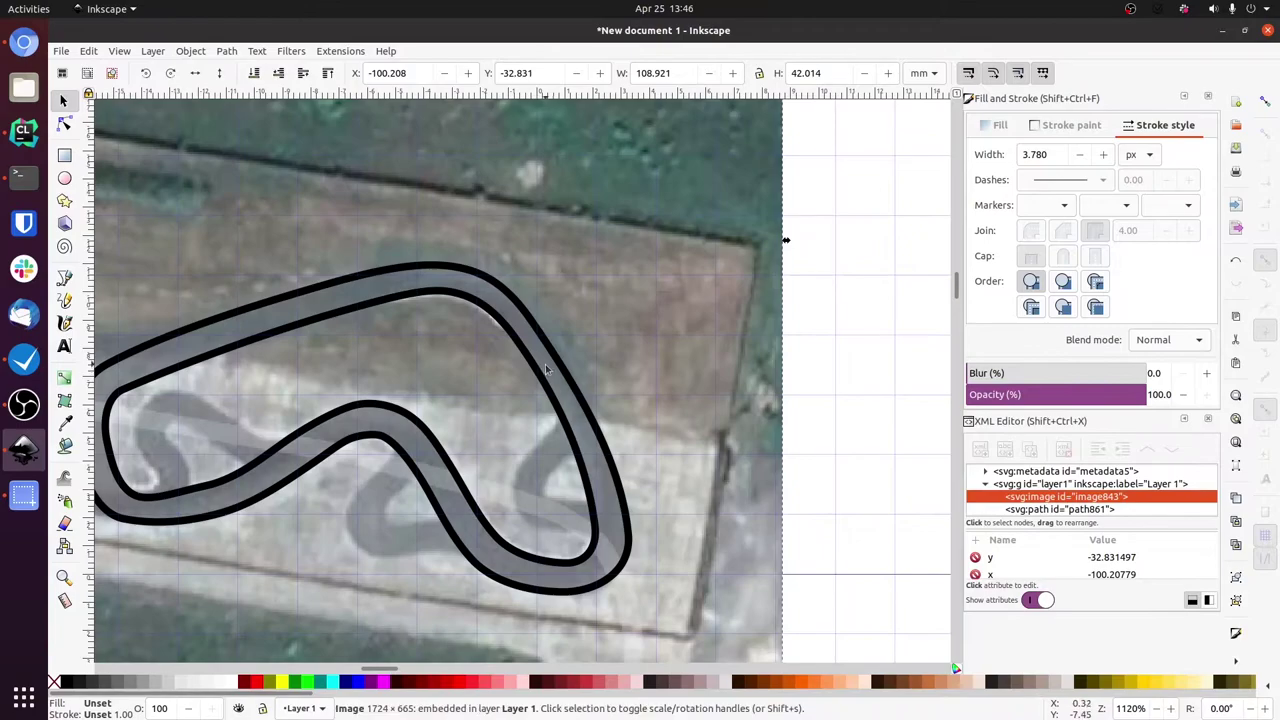
pyautogui.click(560, 365)
pyautogui.click(64, 123)
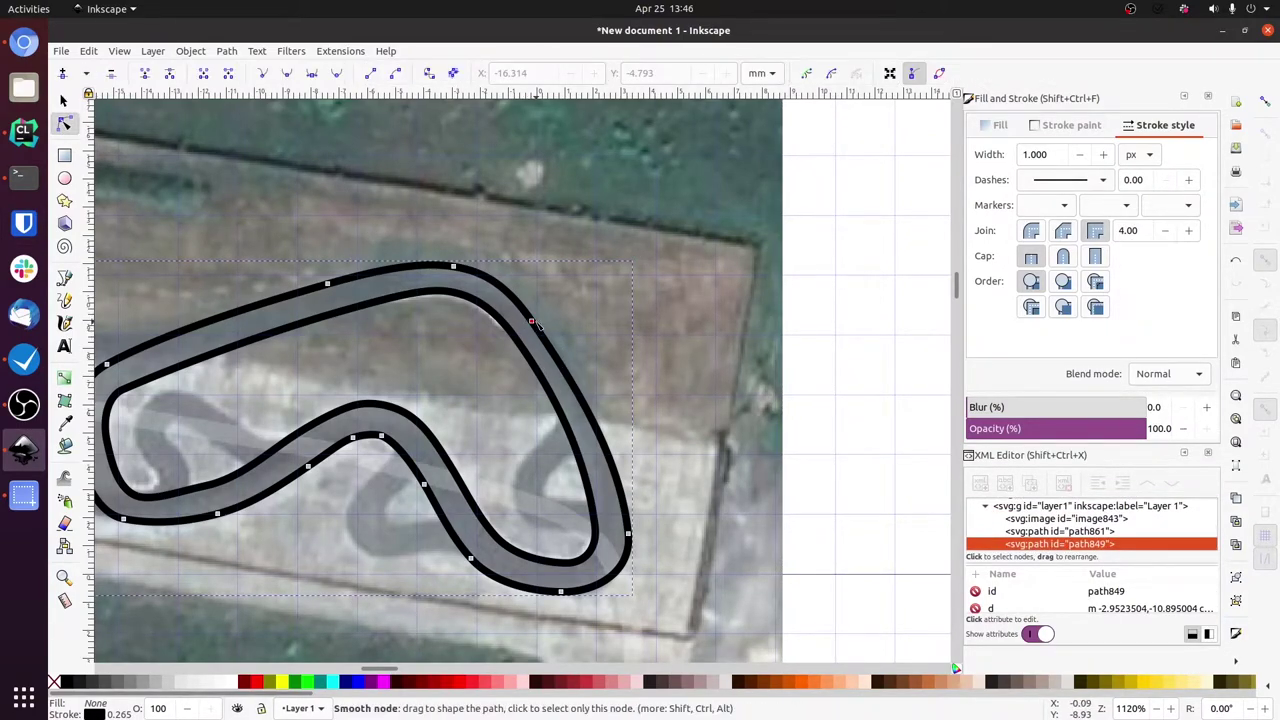
pyautogui.moveTo(533, 322); pyautogui.dragTo(536, 322)
pyautogui.moveTo(628, 534); pyautogui.dragTo(627, 537)
pyautogui.click(560, 480)
pyautogui.moveTo(480, 420); pyautogui.dragTo(532, 433)
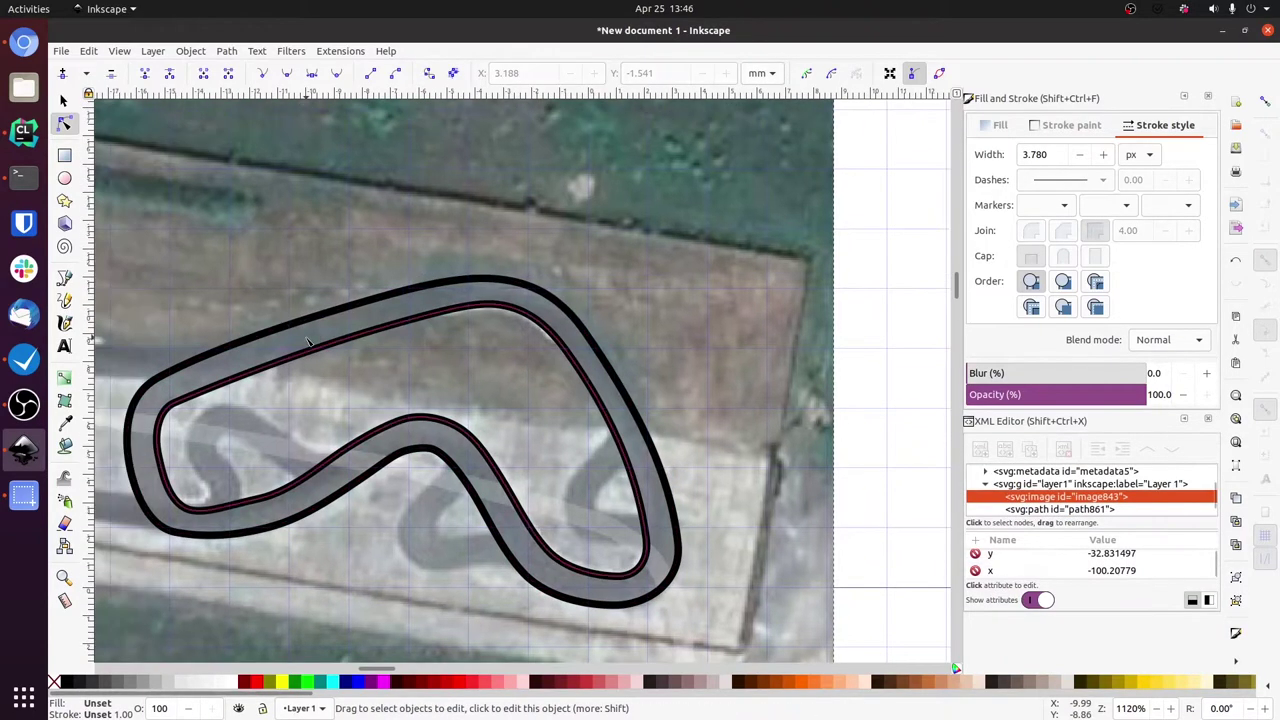
# Draw a circle about 0.17 mm in radius east of the loop, with a flat black fill and no stroke.
pyautogui.click(64, 178)
pyautogui.moveTo(690, 340)
pyautogui.mouseDown()
pyautogui.moveTo(705, 353)
pyautogui.moveTo(696, 345)
pyautogui.mouseUp()
pyautogui.click(998, 125)
pyautogui.click(1006, 155)
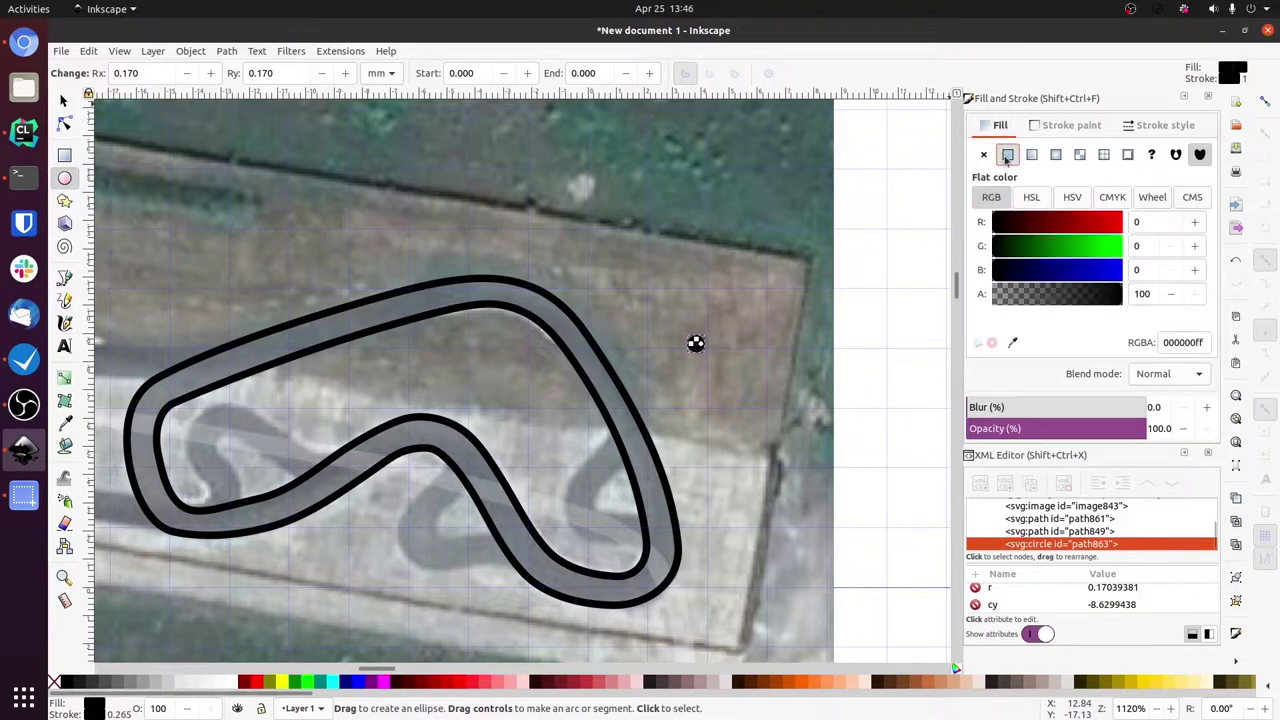
pyautogui.click(1052, 135)
pyautogui.click(984, 156)
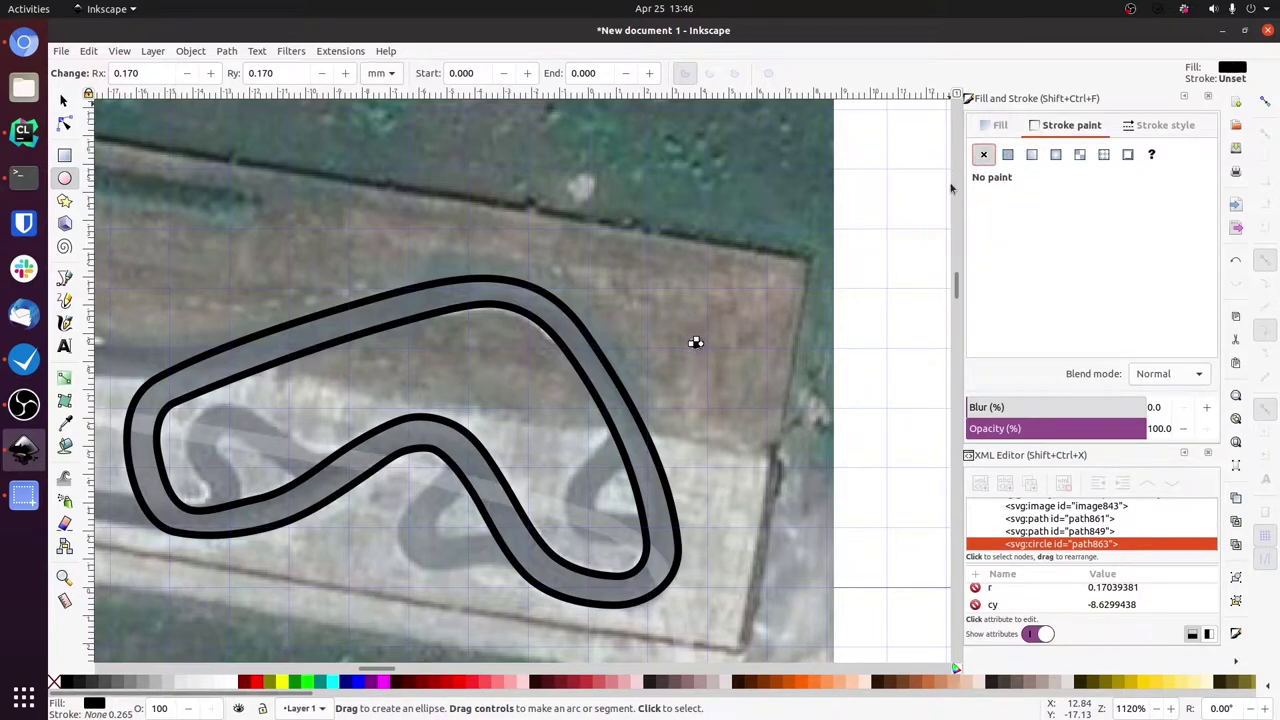
pyautogui.click(1000, 126)
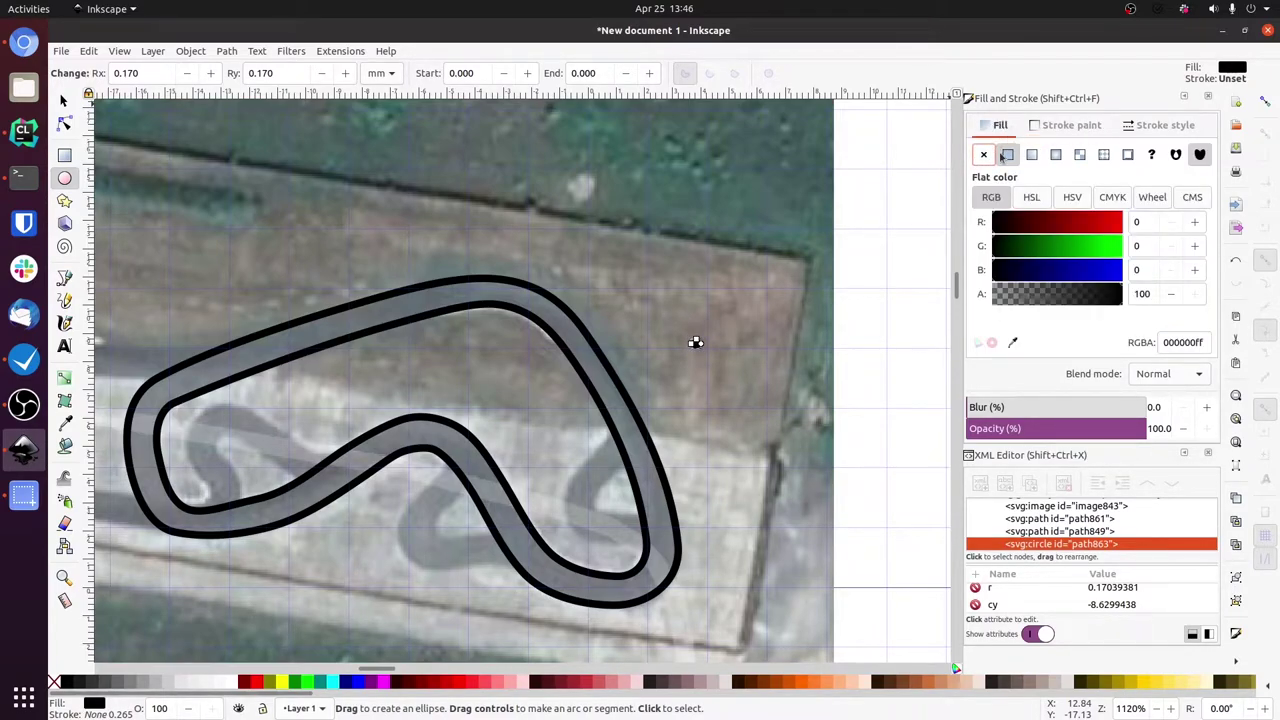
# Scale the small black circle down to about 0.27 mm across.
pyautogui.scroll(2, 690, 345)
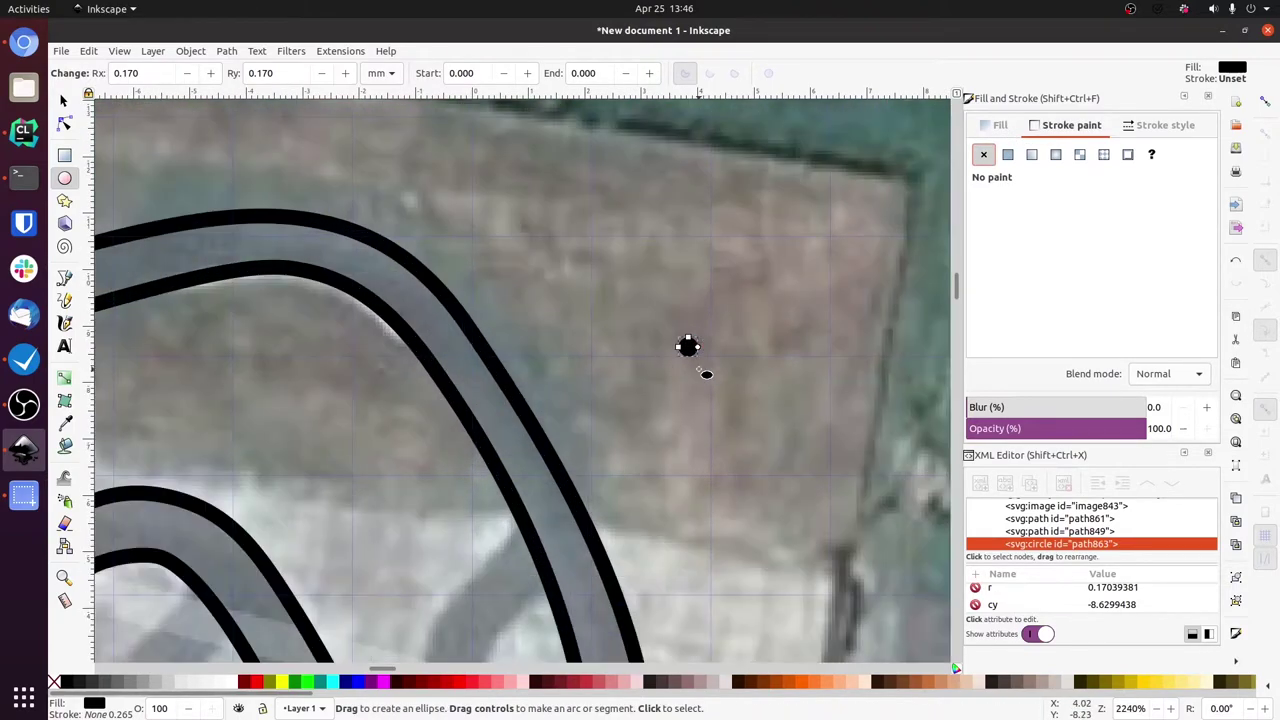
pyautogui.scroll(2, 699, 368)
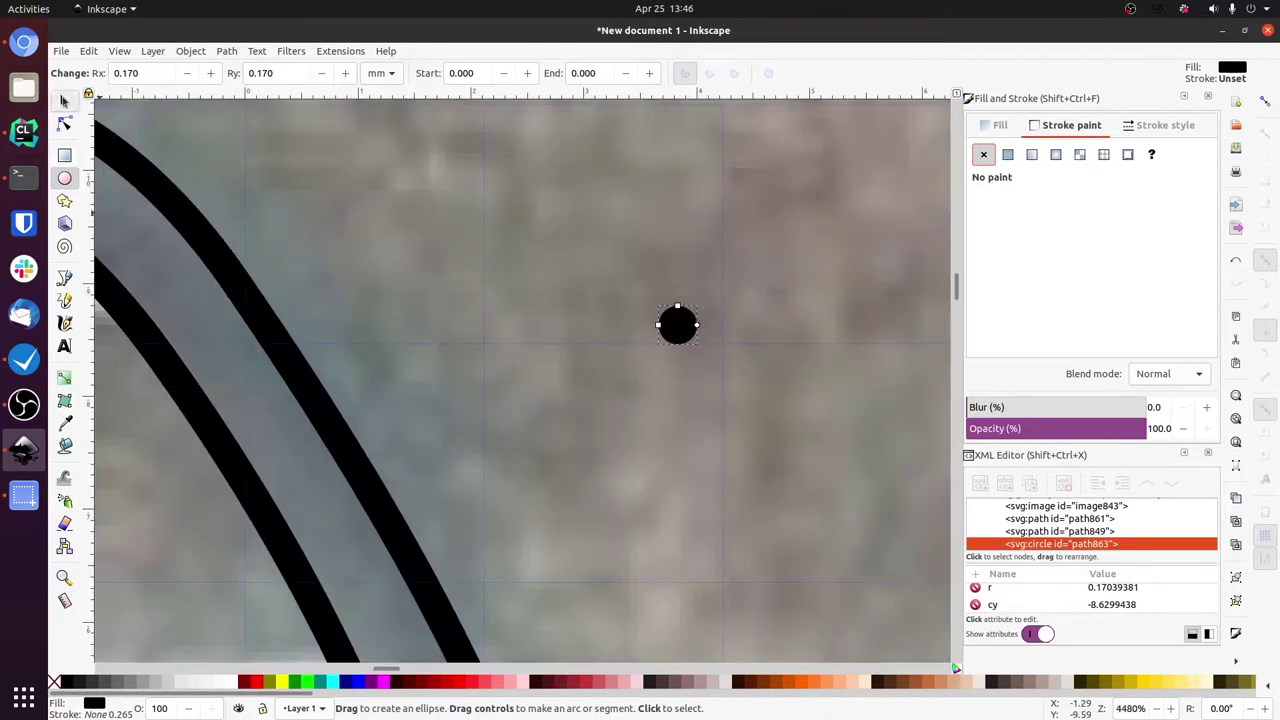
pyautogui.click(64, 101)
pyautogui.moveTo(702, 352); pyautogui.dragTo(693, 345)
pyautogui.click(860, 323)
pyautogui.scroll(-4, 852, 319)
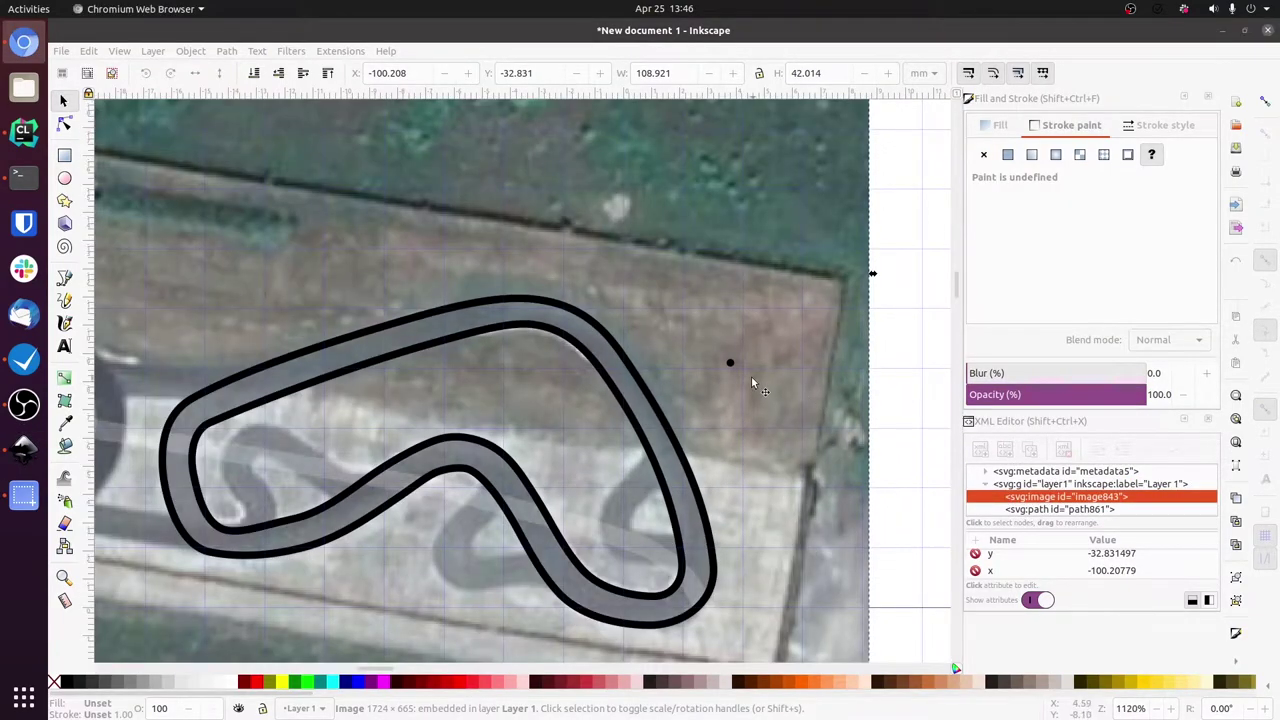
# Examine the object entries in the XML Editor to identify the inner edge path, the outer edge path and the circle.
pyautogui.click(651, 406)
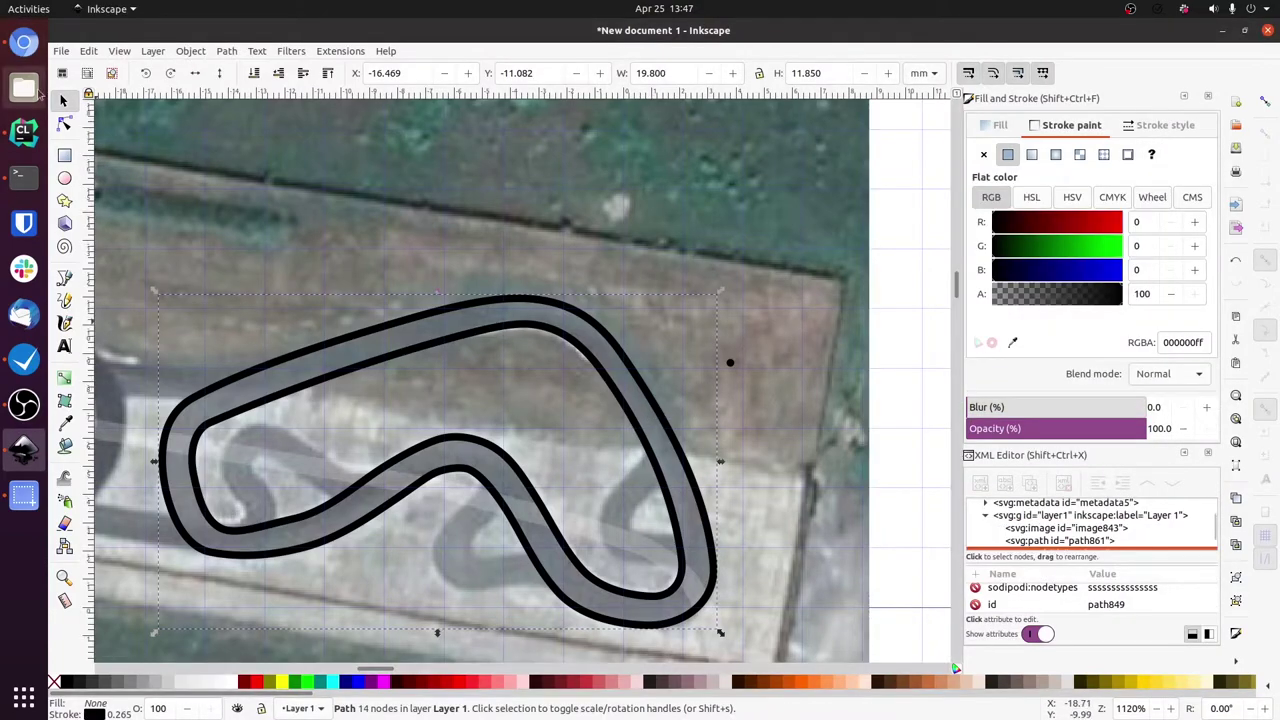
pyautogui.scroll(-1, 1114, 550)
pyautogui.click(1095, 542)
pyautogui.click(1069, 521)
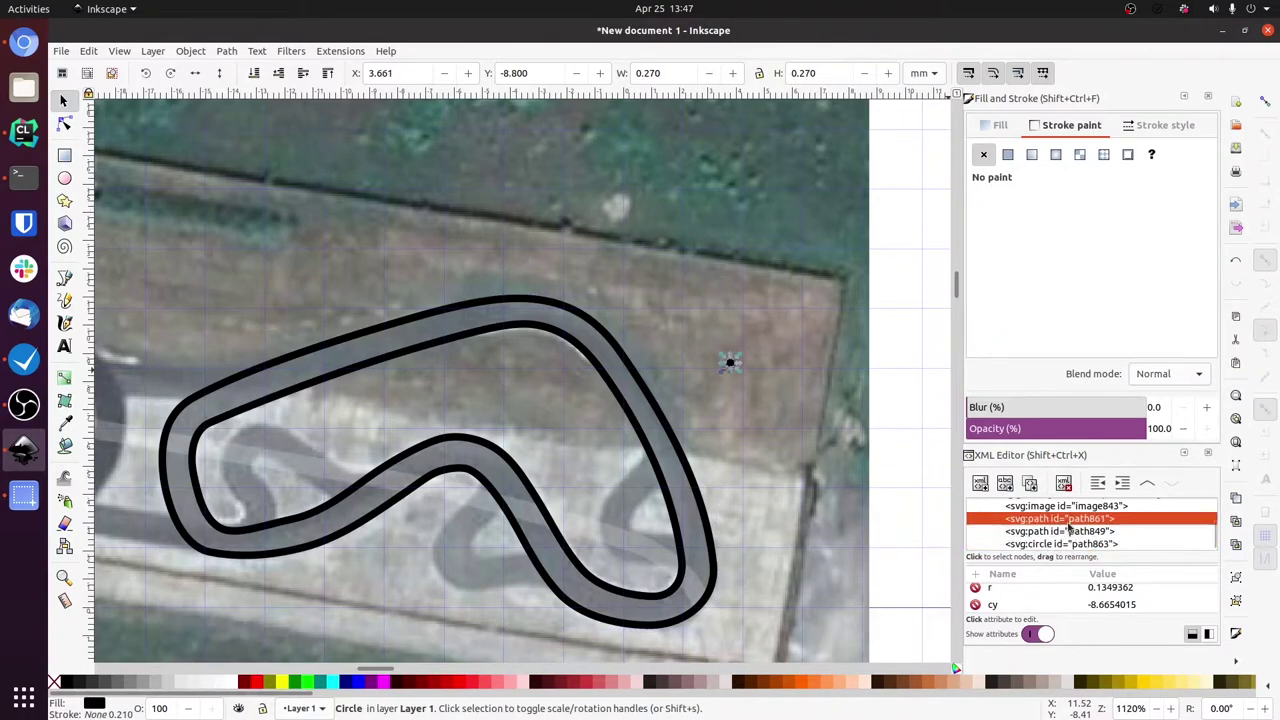
pyautogui.click(1069, 531)
pyautogui.click(1070, 543)
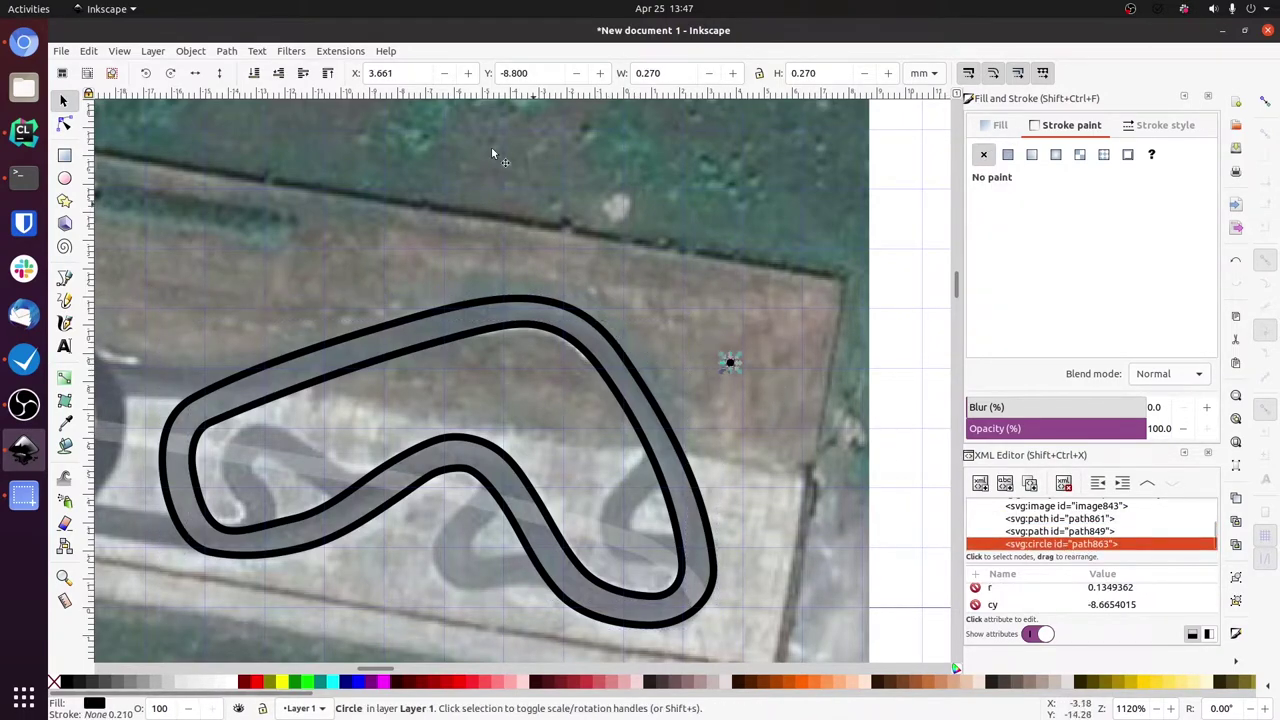
pyautogui.click(340, 51)
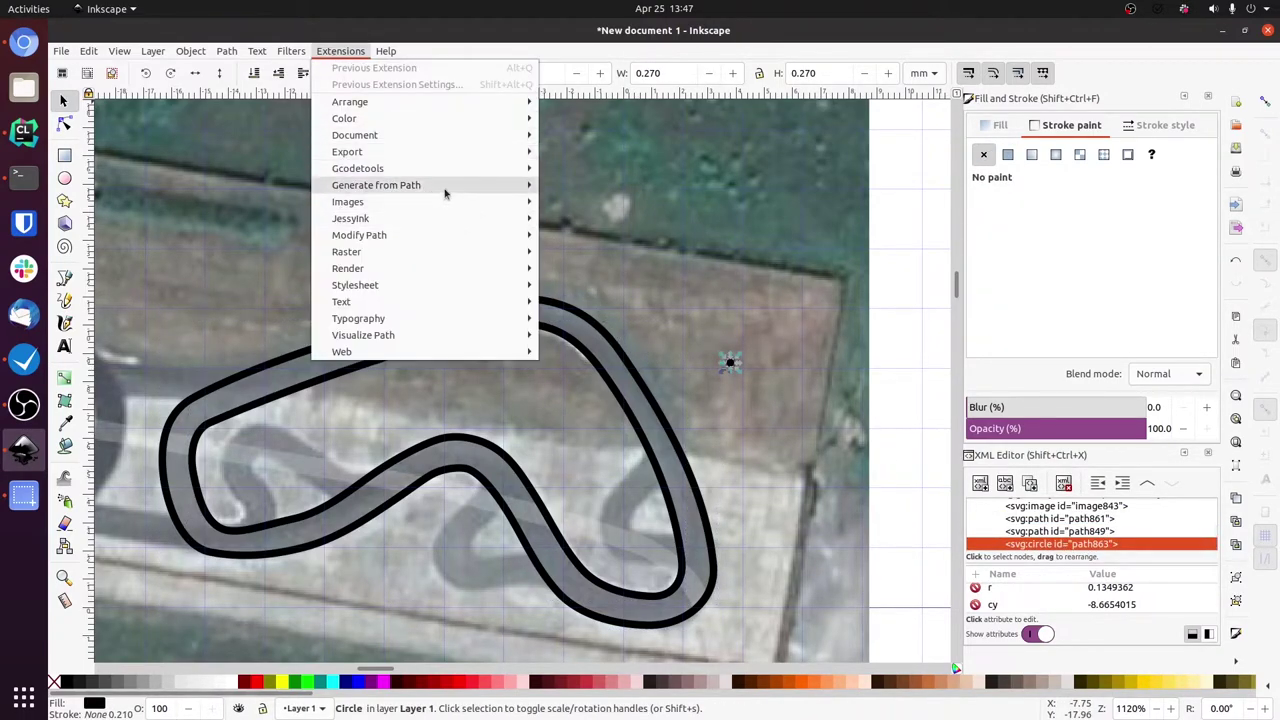
pyautogui.moveTo(444, 188)
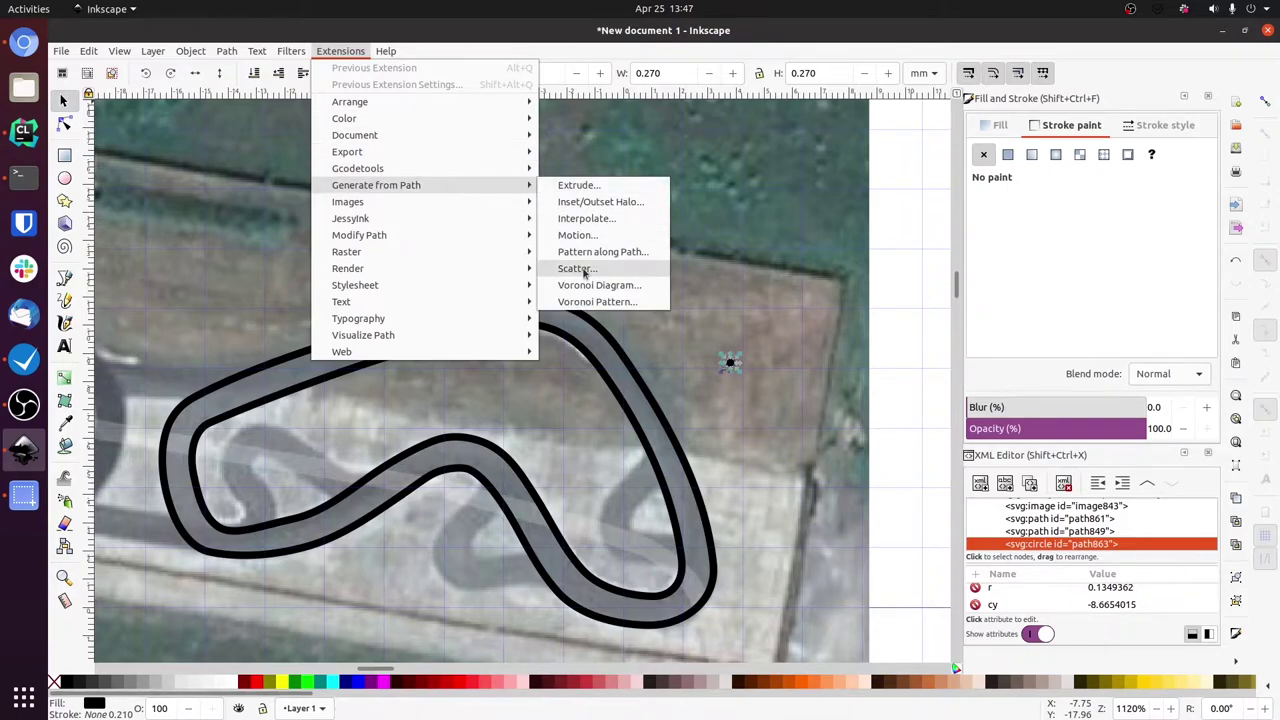
pyautogui.click(743, 500)
pyautogui.click(1063, 519)
pyautogui.click(1070, 544)
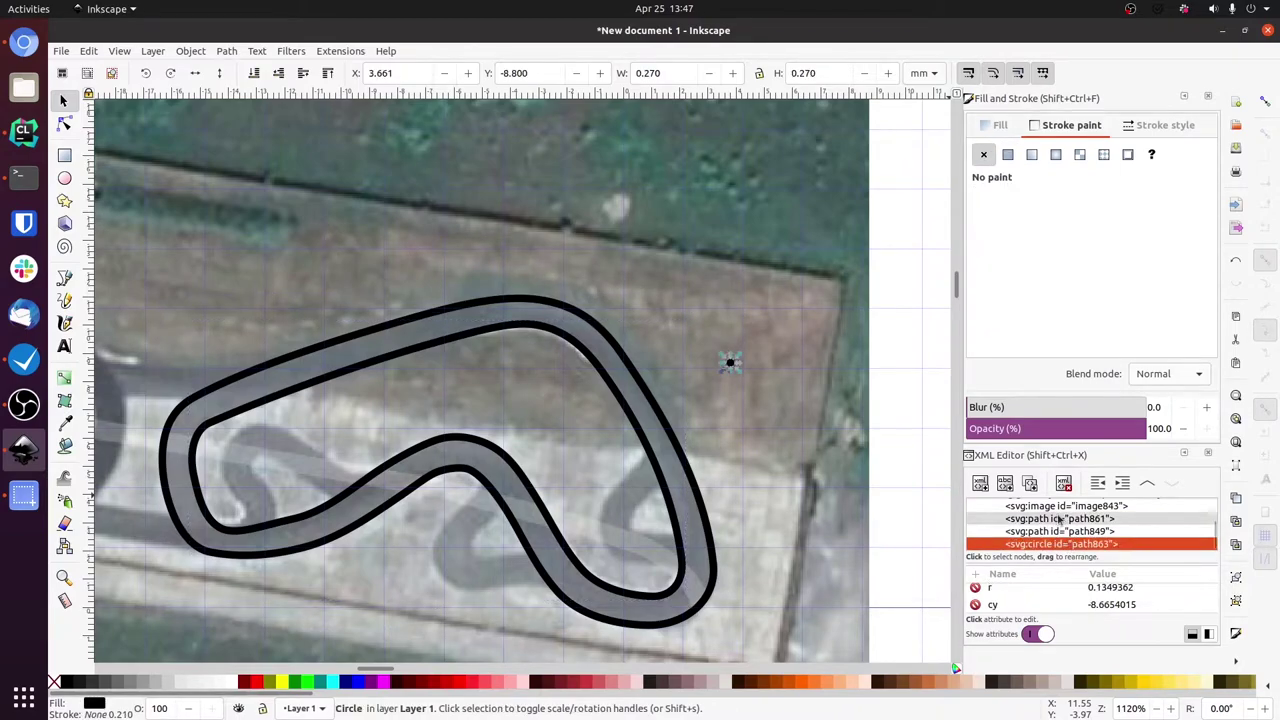
pyautogui.click(1059, 519)
pyautogui.scroll(2, 1060, 521)
pyautogui.scroll(-1, 1087, 540)
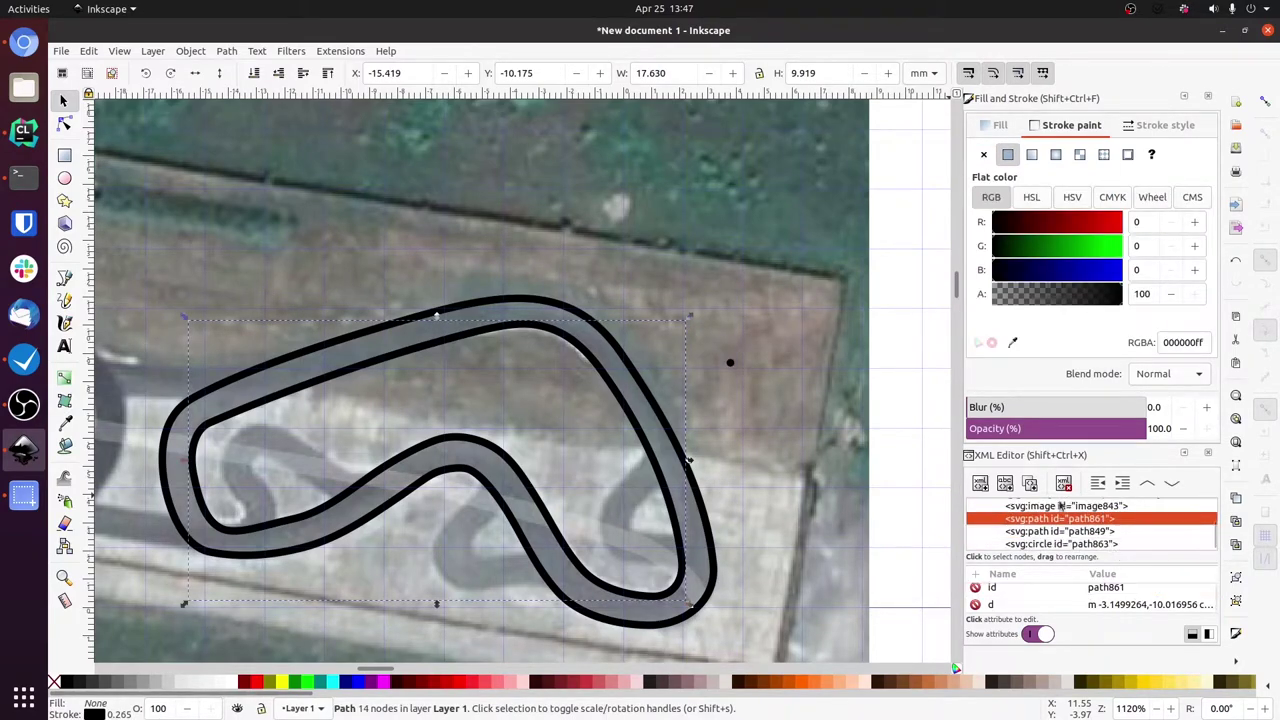
pyautogui.click(1090, 544)
pyautogui.click(1073, 519)
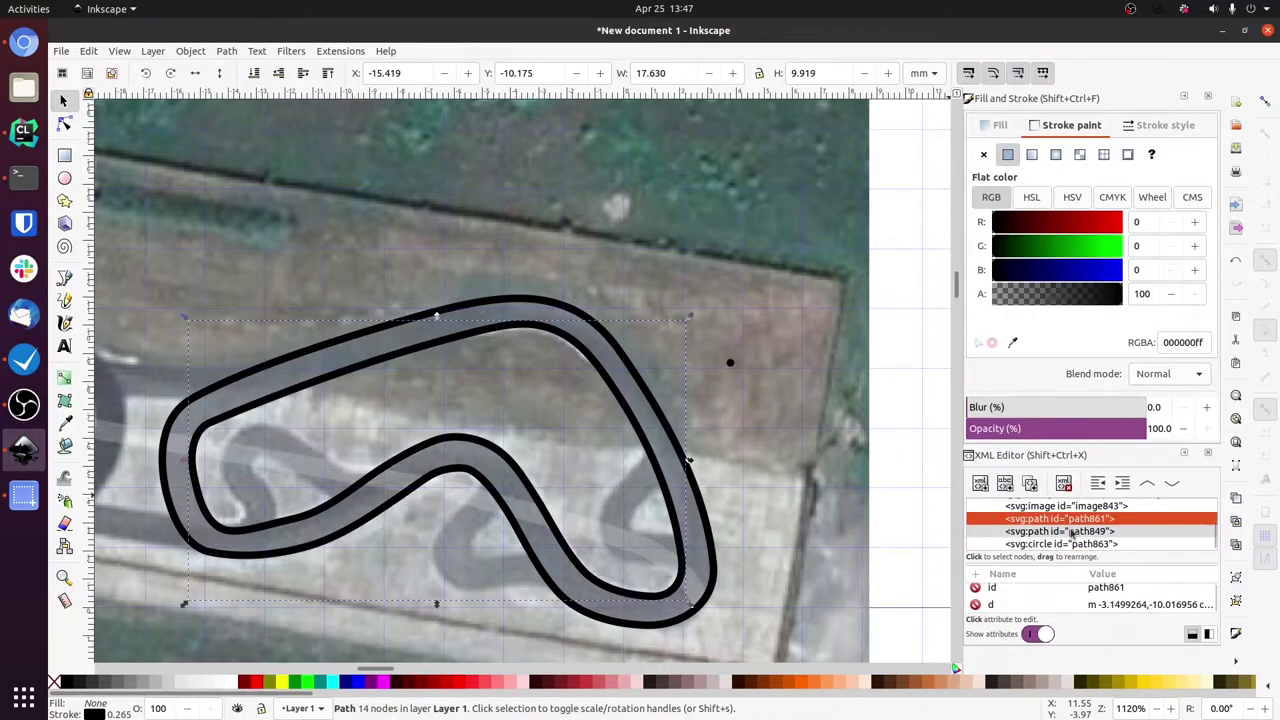
pyautogui.click(1068, 532)
pyautogui.click(1065, 520)
pyautogui.click(1068, 532)
pyautogui.click(1064, 522)
pyautogui.click(1065, 532)
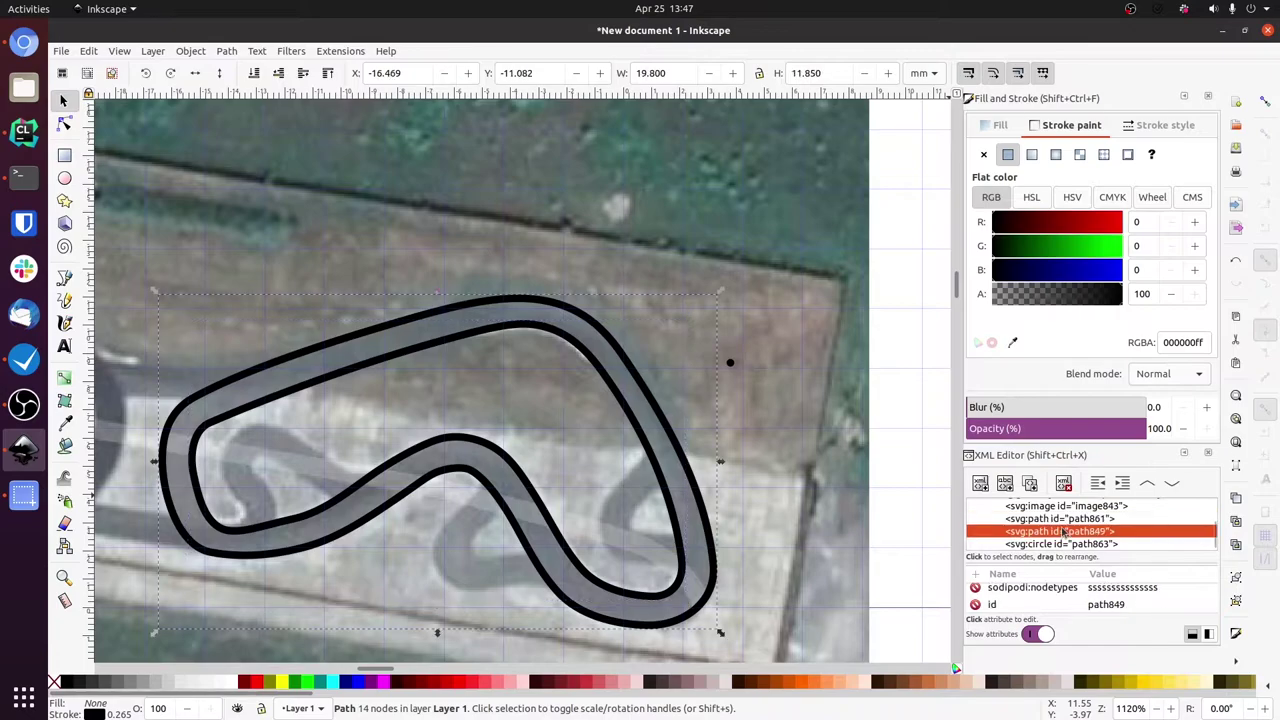
# Convert the small black circle to a path.
pyautogui.click(1063, 544)
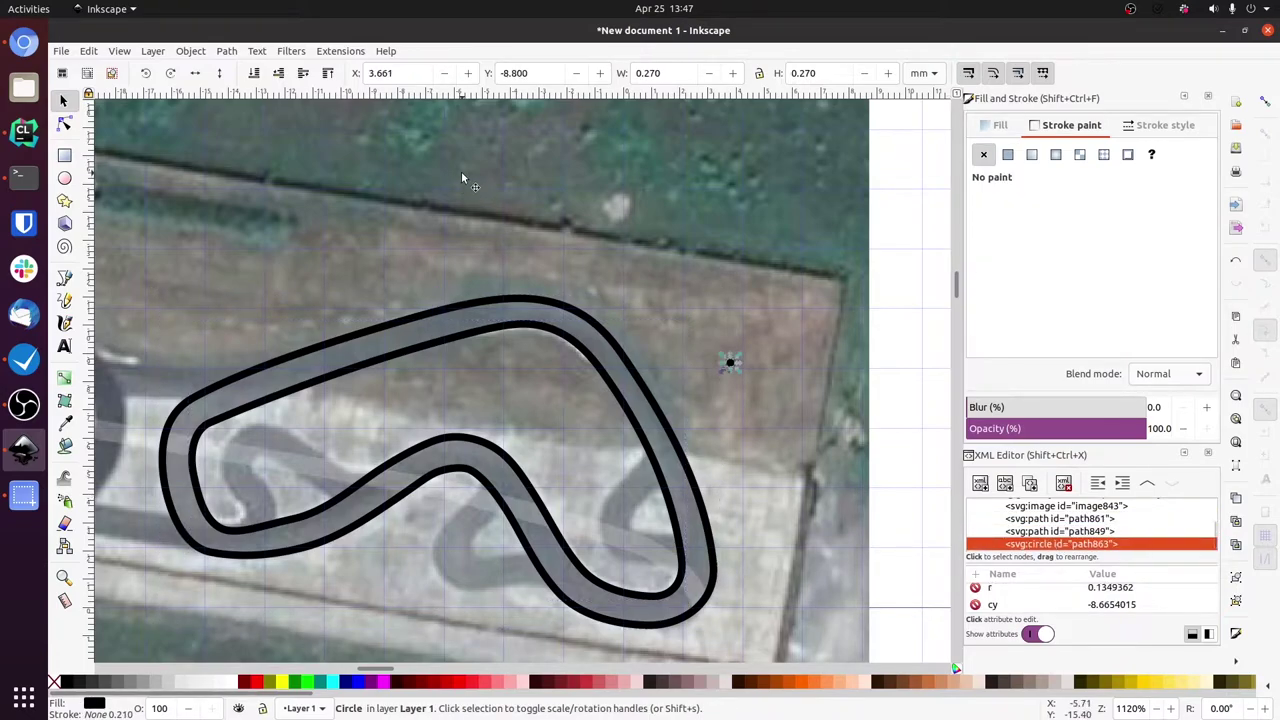
pyautogui.click(234, 52)
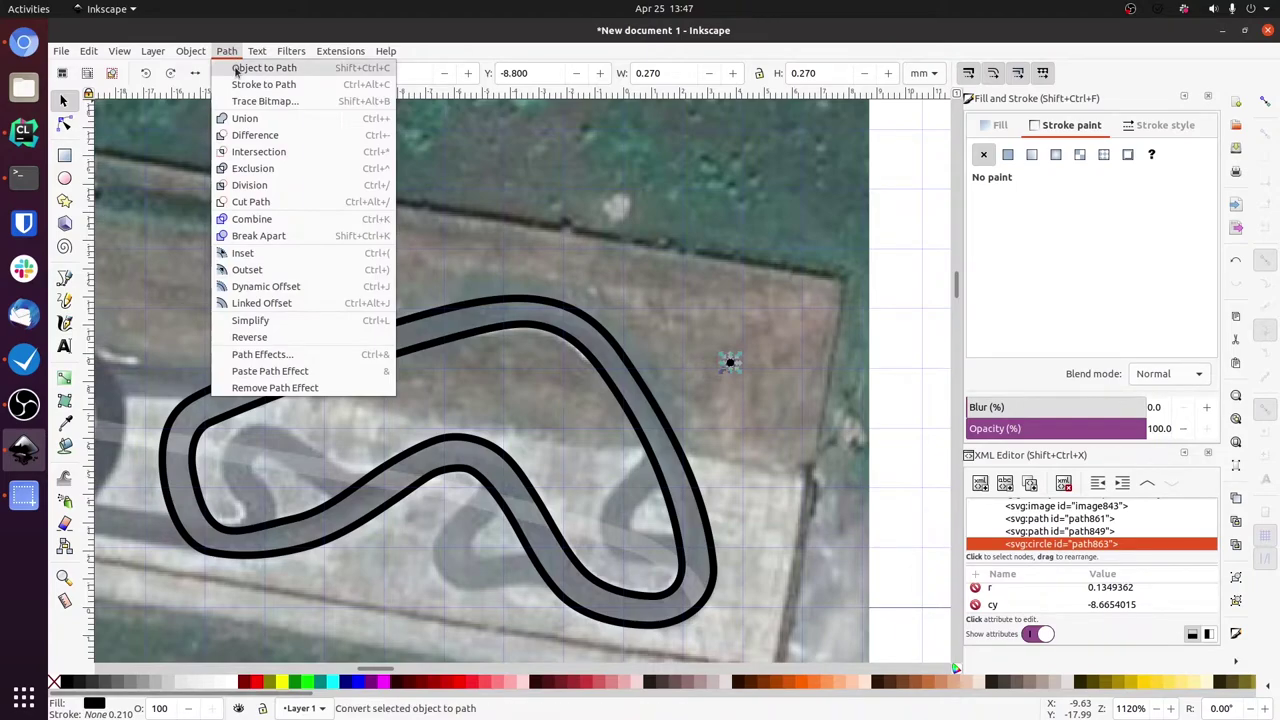
pyautogui.click(236, 69)
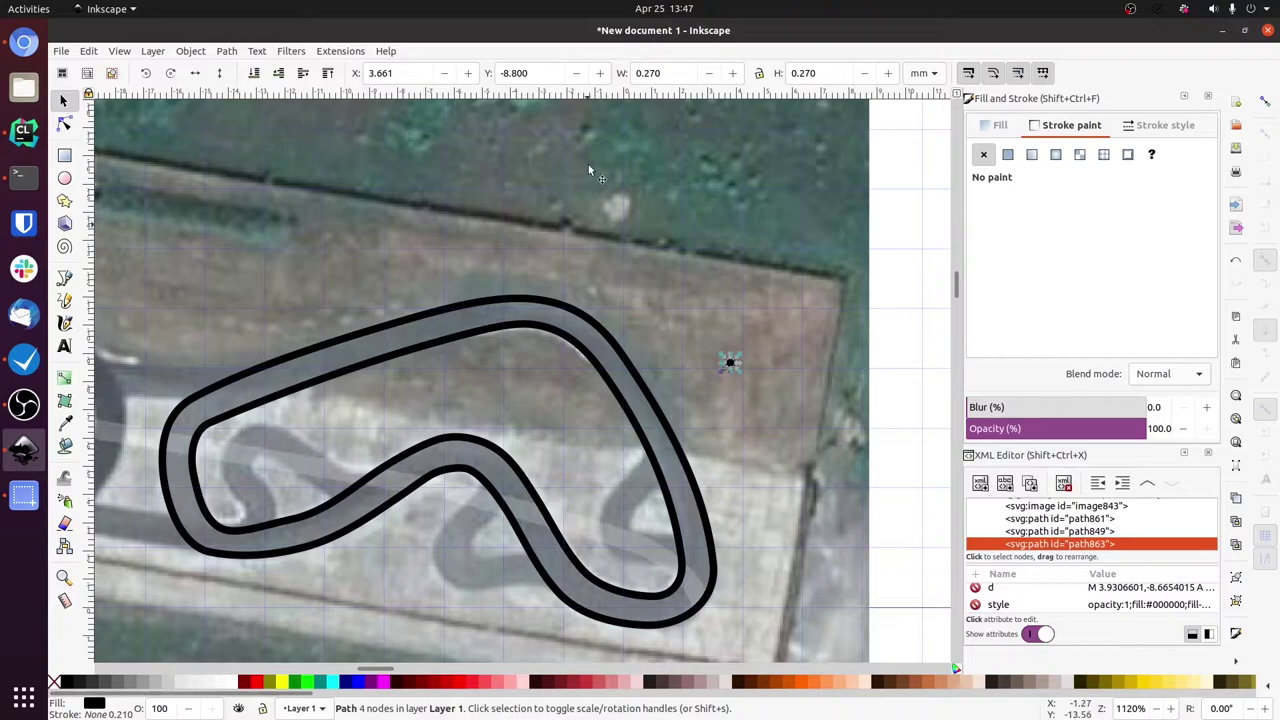
# Apply Pattern along Path to repeat the circle along the outer edge, using Repeated copies, Snake deformation and 1.0 space between copies.
pyautogui.click(648, 413)
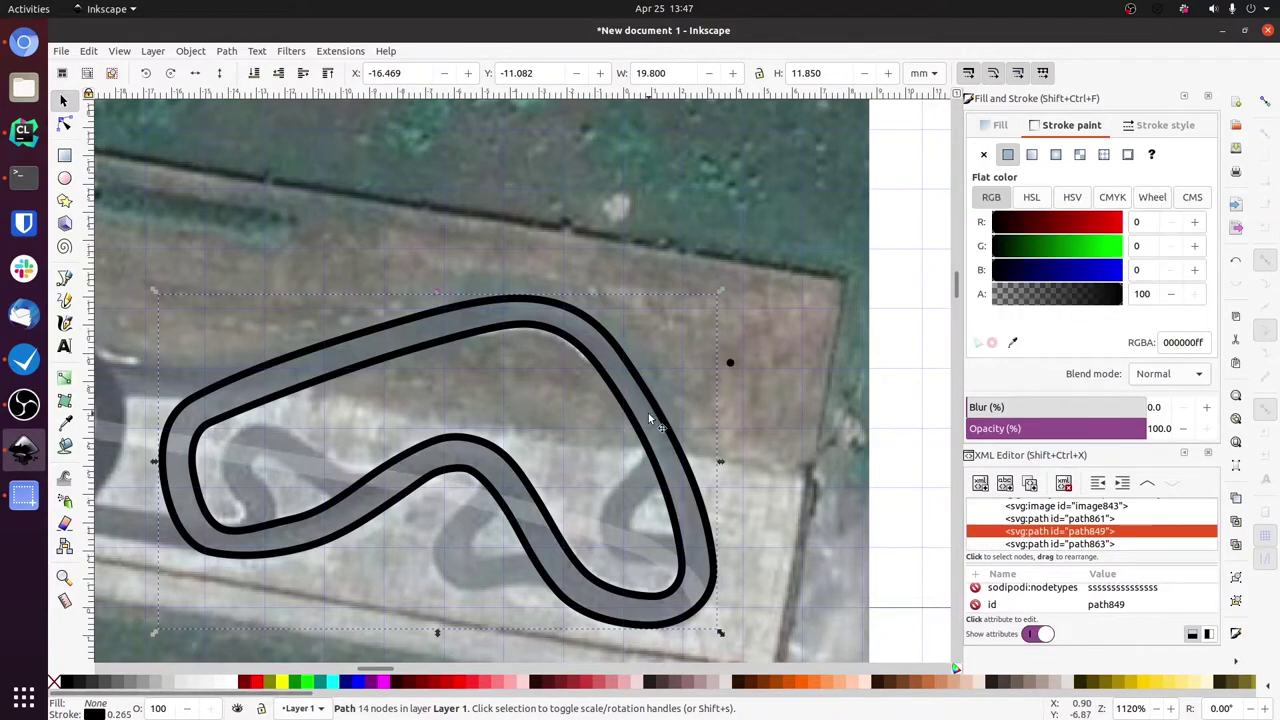
pyautogui.keyDown('shift'); pyautogui.click(730, 366); pyautogui.keyUp('shift')
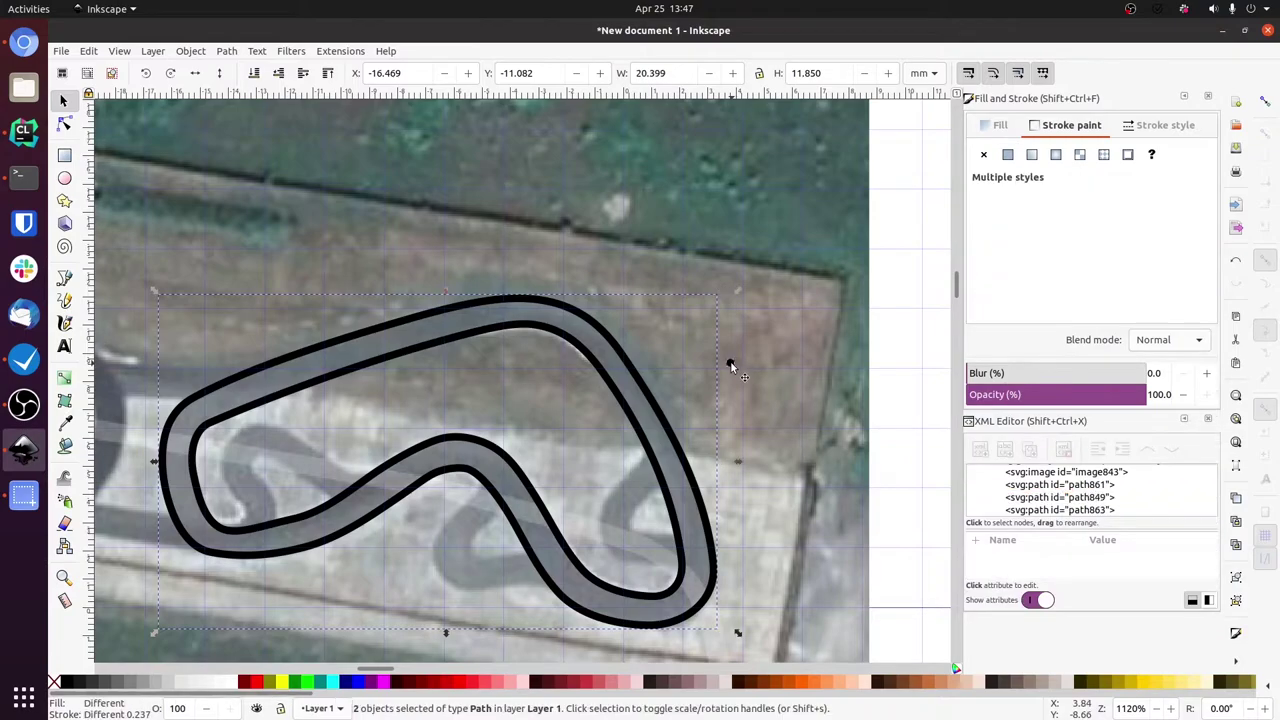
pyautogui.click(338, 52)
pyautogui.moveTo(430, 185)
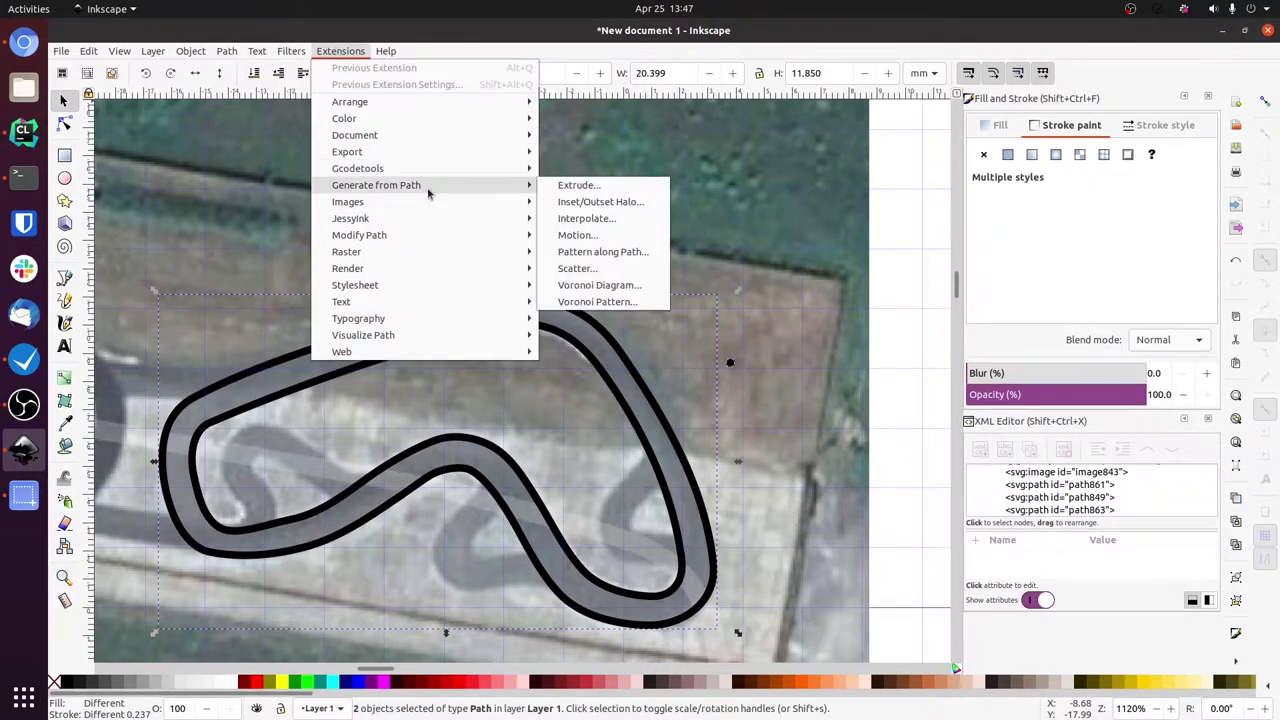
pyautogui.click(601, 252)
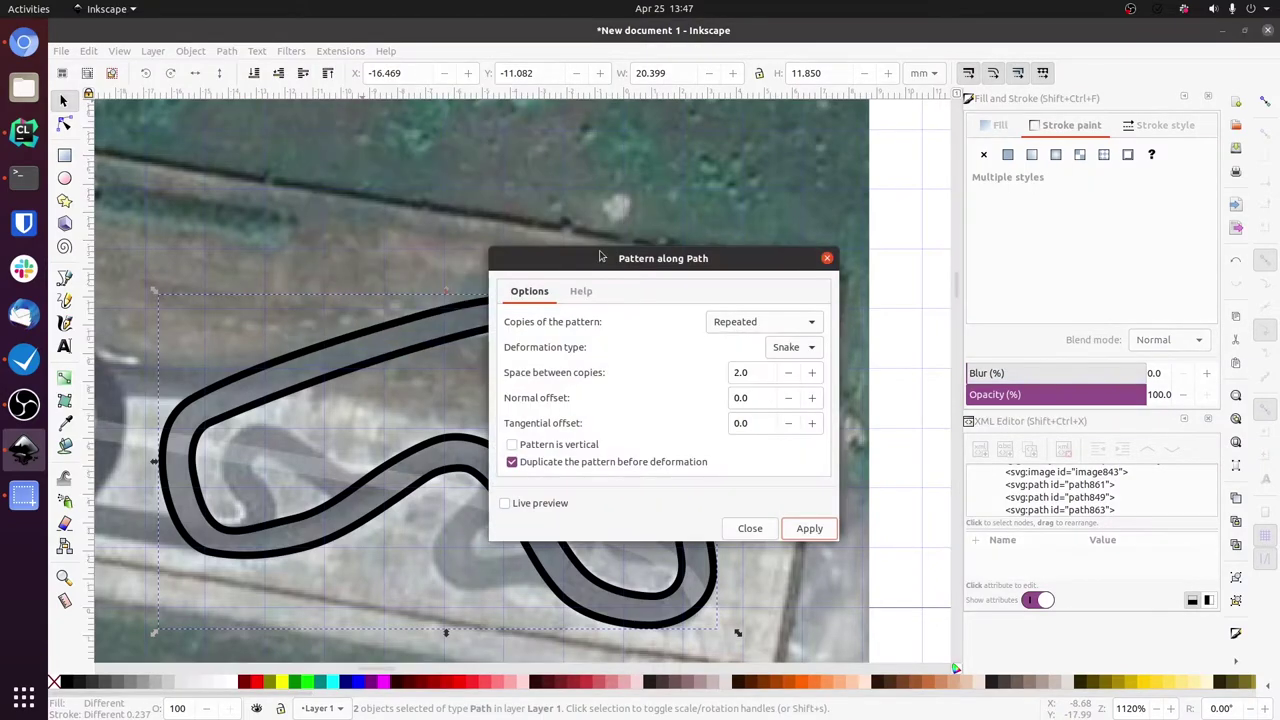
pyautogui.click(719, 322)
pyautogui.click(720, 322)
pyautogui.click(786, 347)
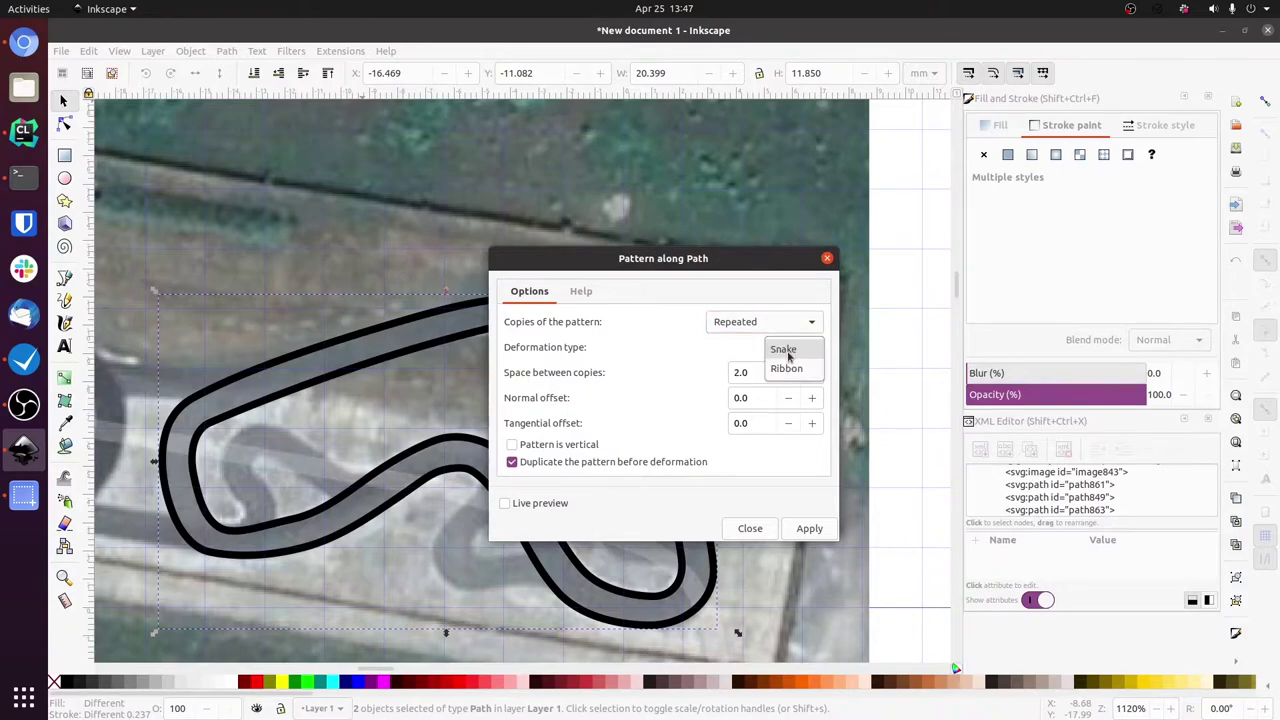
pyautogui.click(786, 350)
pyautogui.click(763, 372)
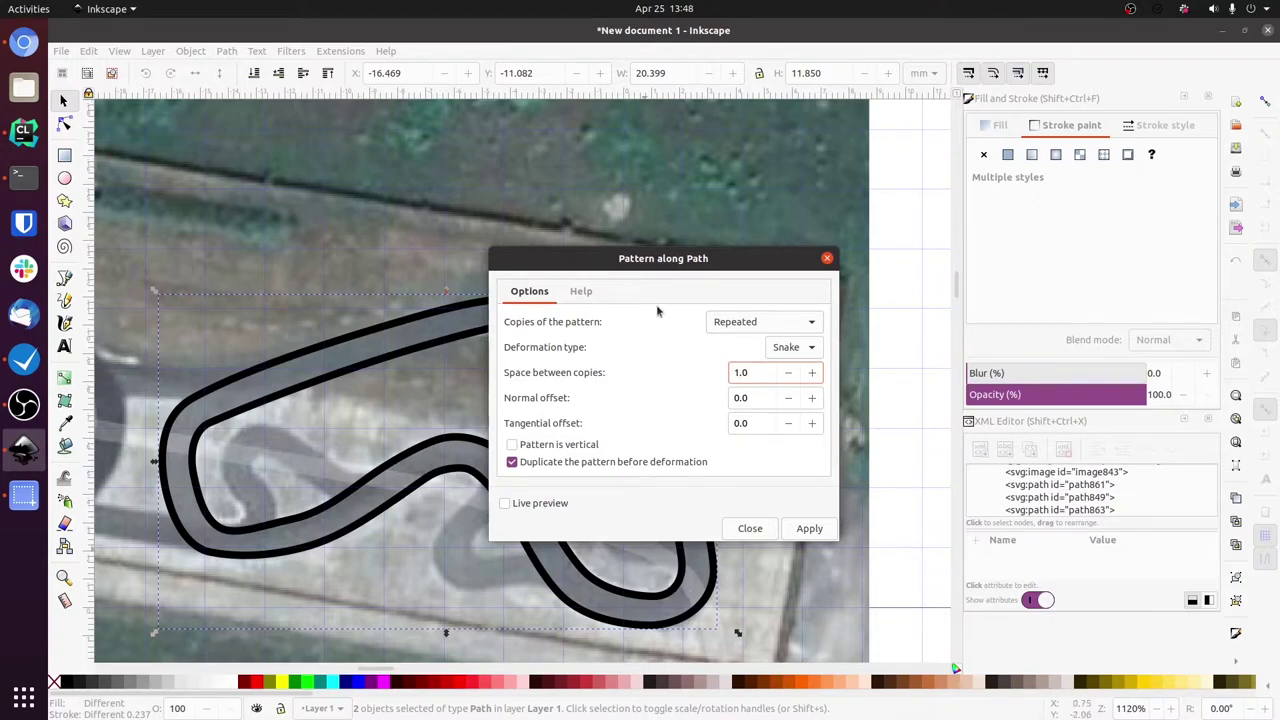
pyautogui.moveTo(669, 265); pyautogui.dragTo(729, 108)
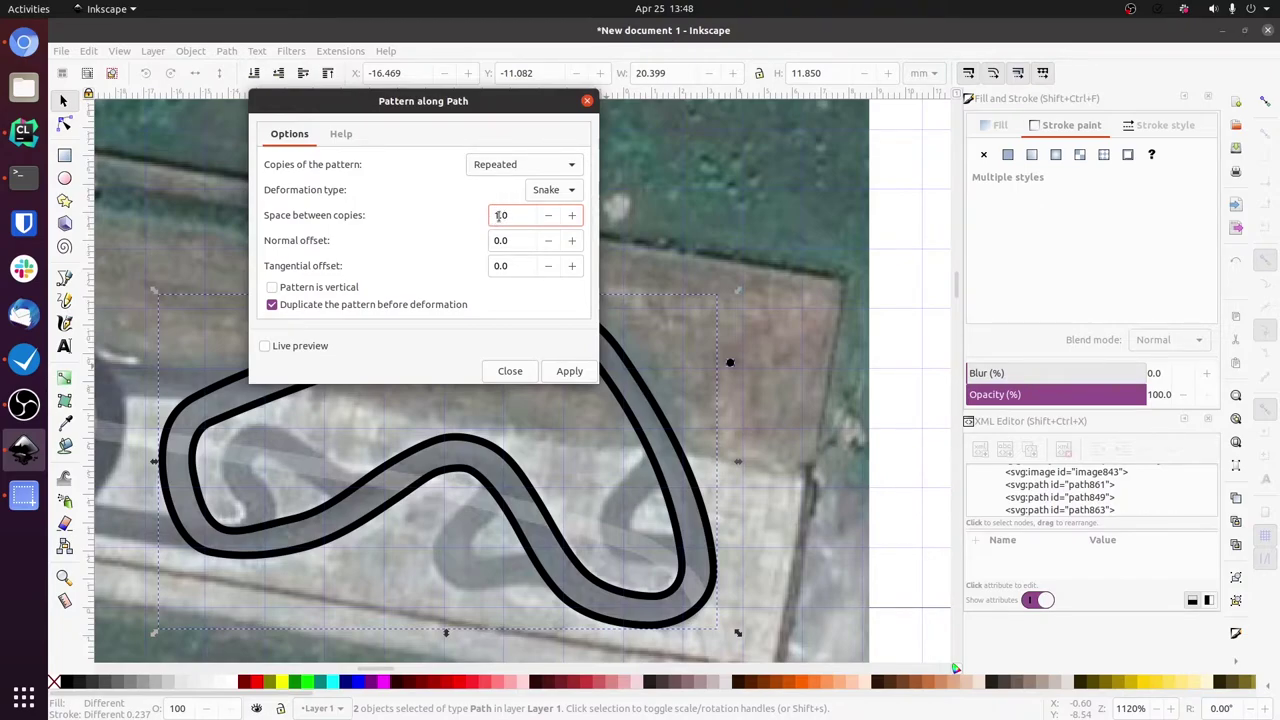
pyautogui.click(552, 375)
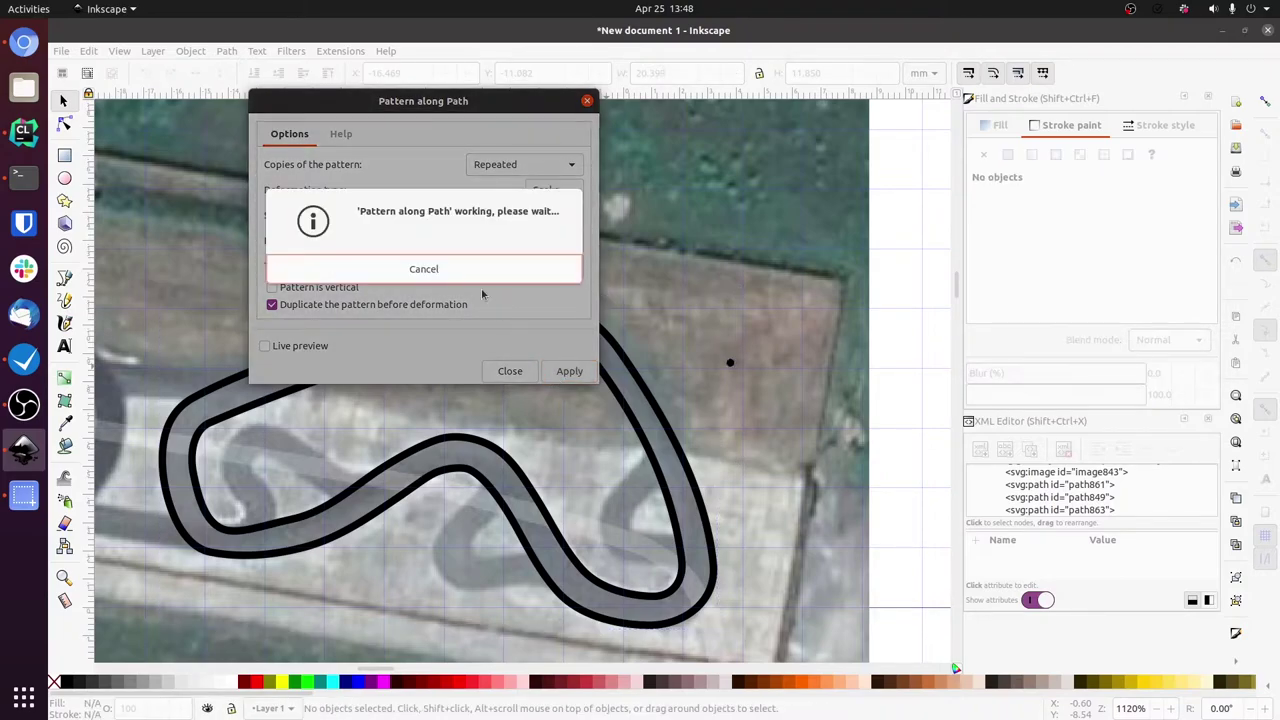
# Identify the original outer edge line, path849, among the XML Editor entries and delete it, keeping its row of dots.
pyautogui.click(1108, 510)
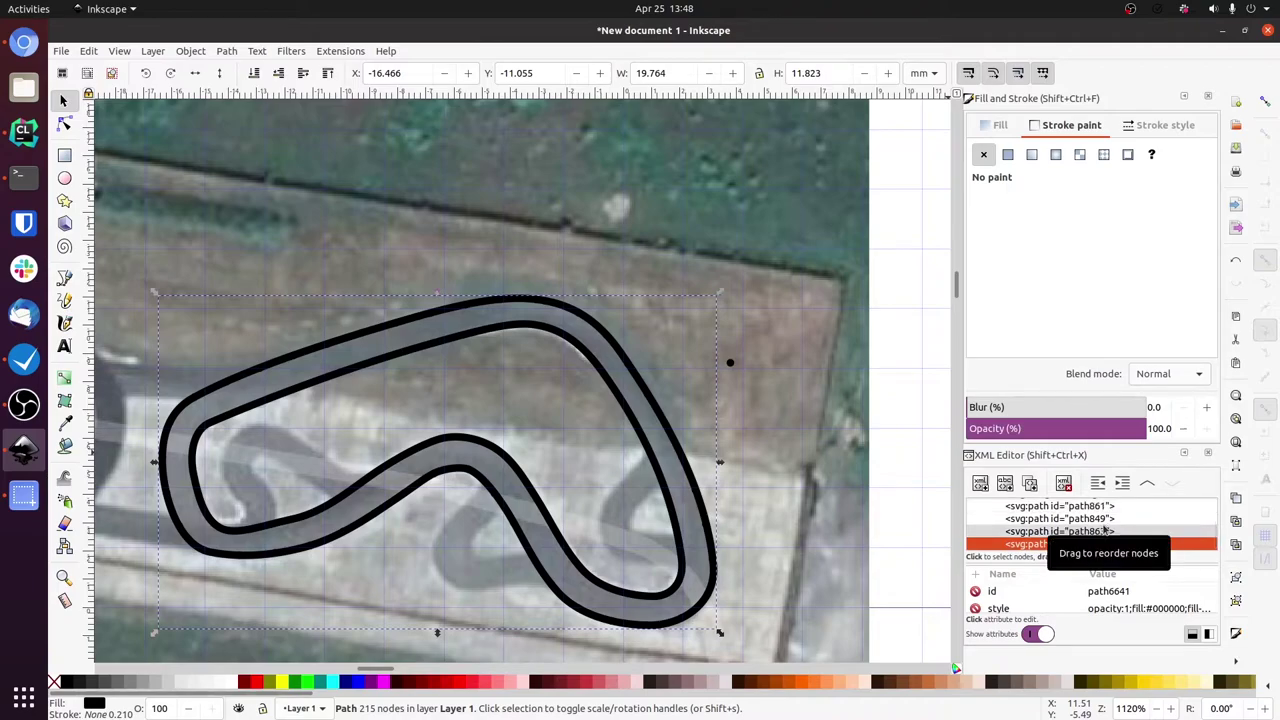
pyautogui.click(1104, 531)
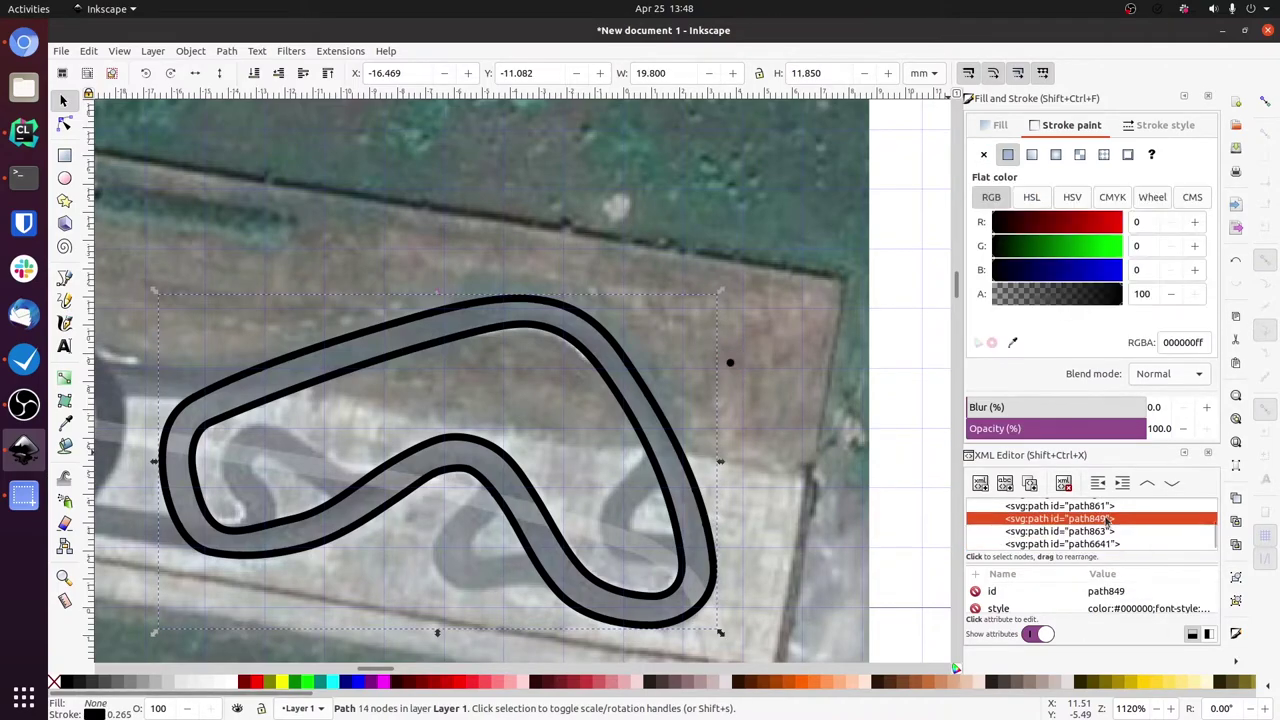
pyautogui.click(1107, 507)
pyautogui.click(1108, 520)
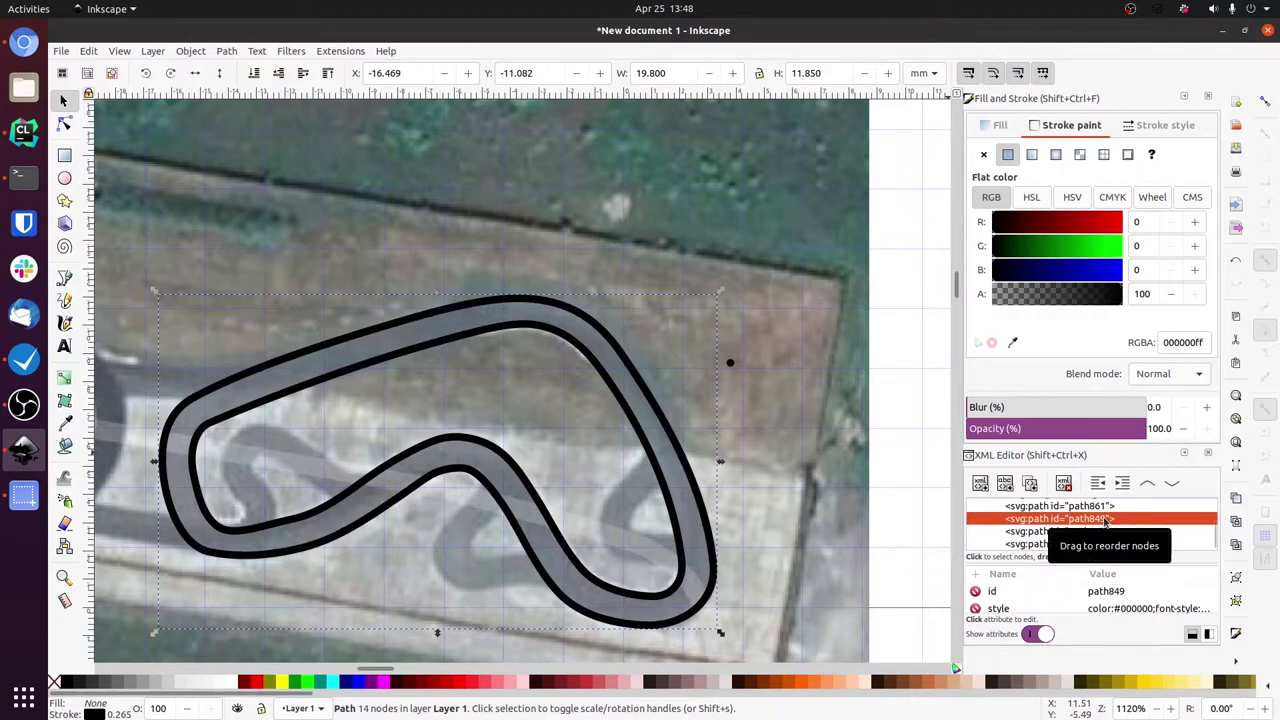
pyautogui.press('Delete')
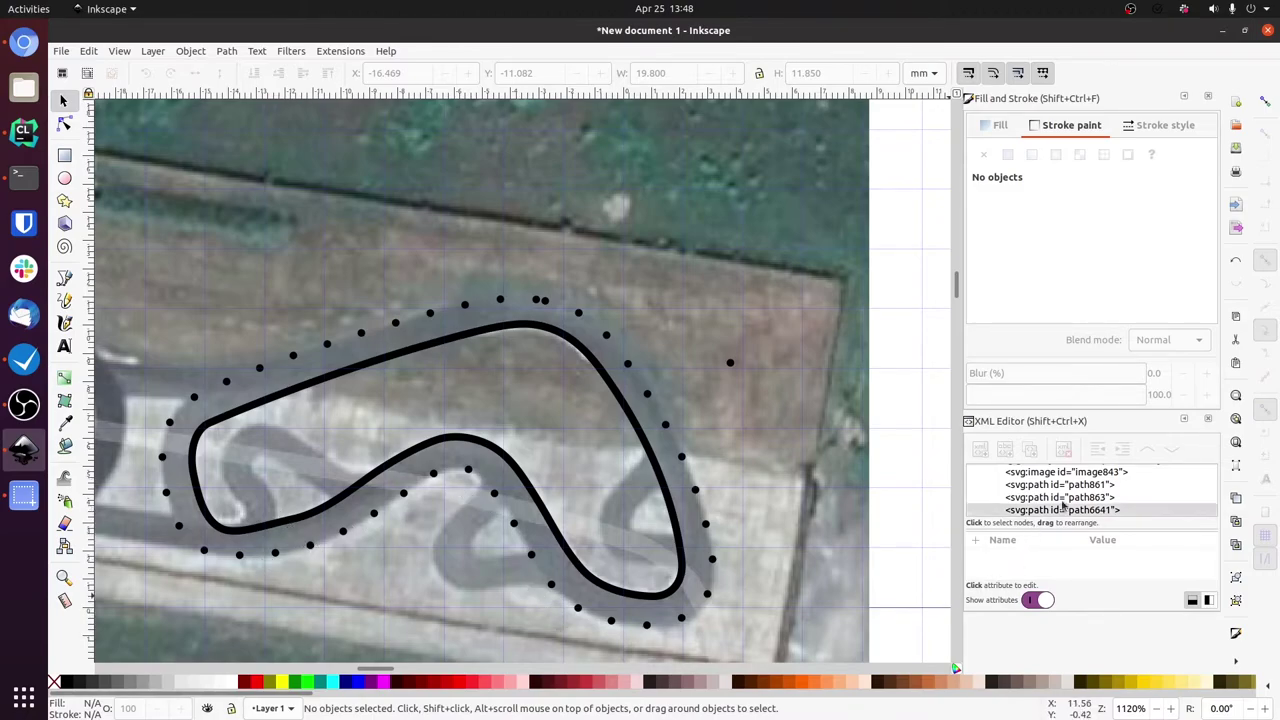
# Apply Pattern along Path to repeat the circle along inner edge path861 with Repeated, Snake and 1.0 space, and delete the original inner line.
pyautogui.click(1079, 485)
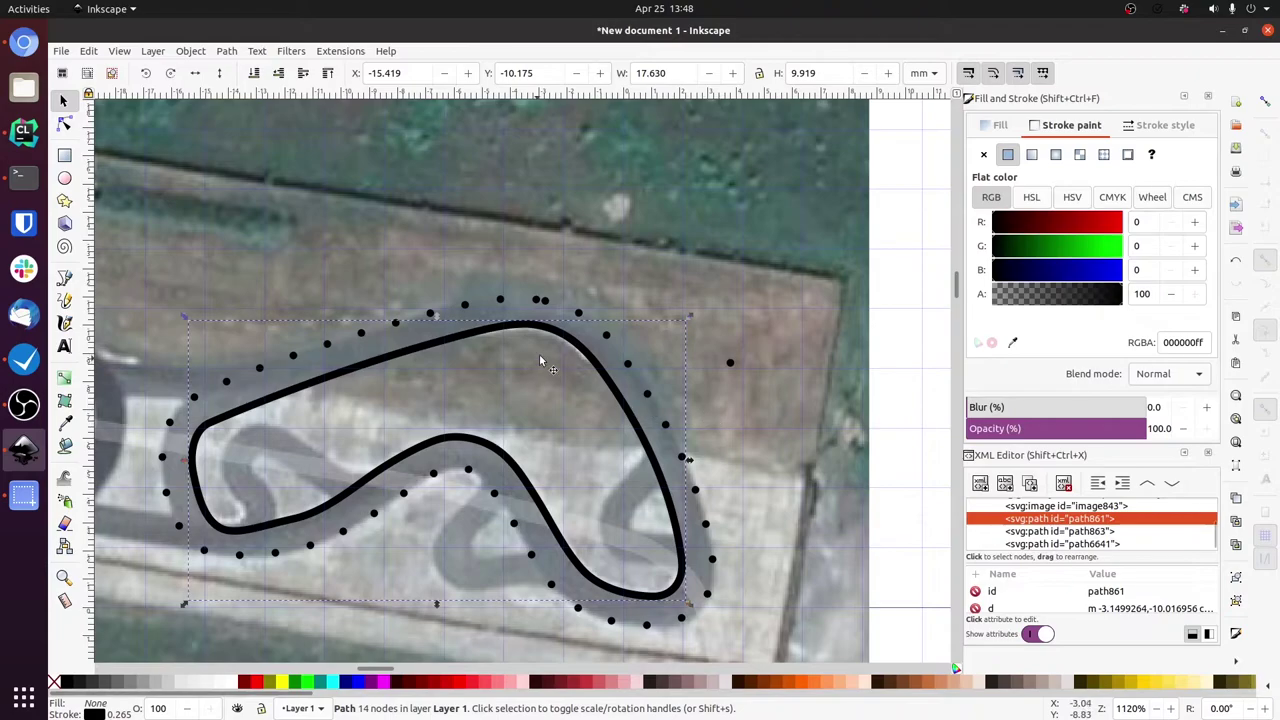
pyautogui.keyDown('shift'); pyautogui.click(729, 362); pyautogui.keyUp('shift')
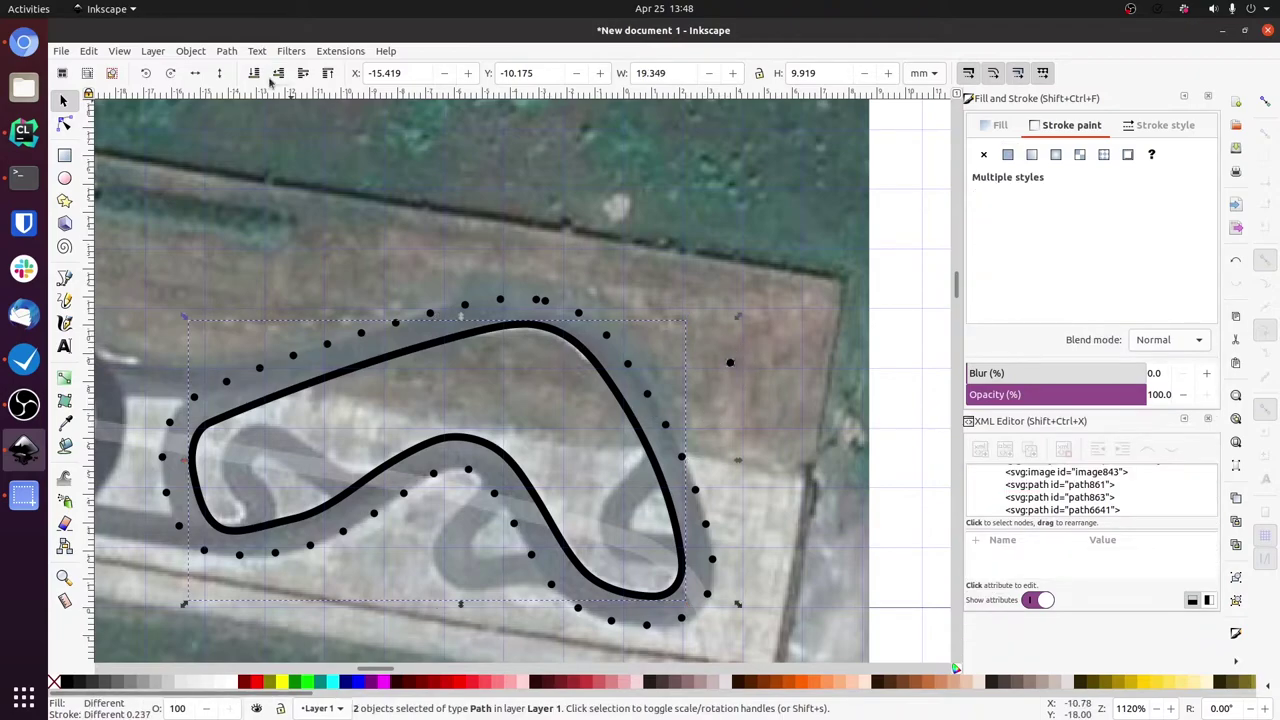
pyautogui.click(340, 51)
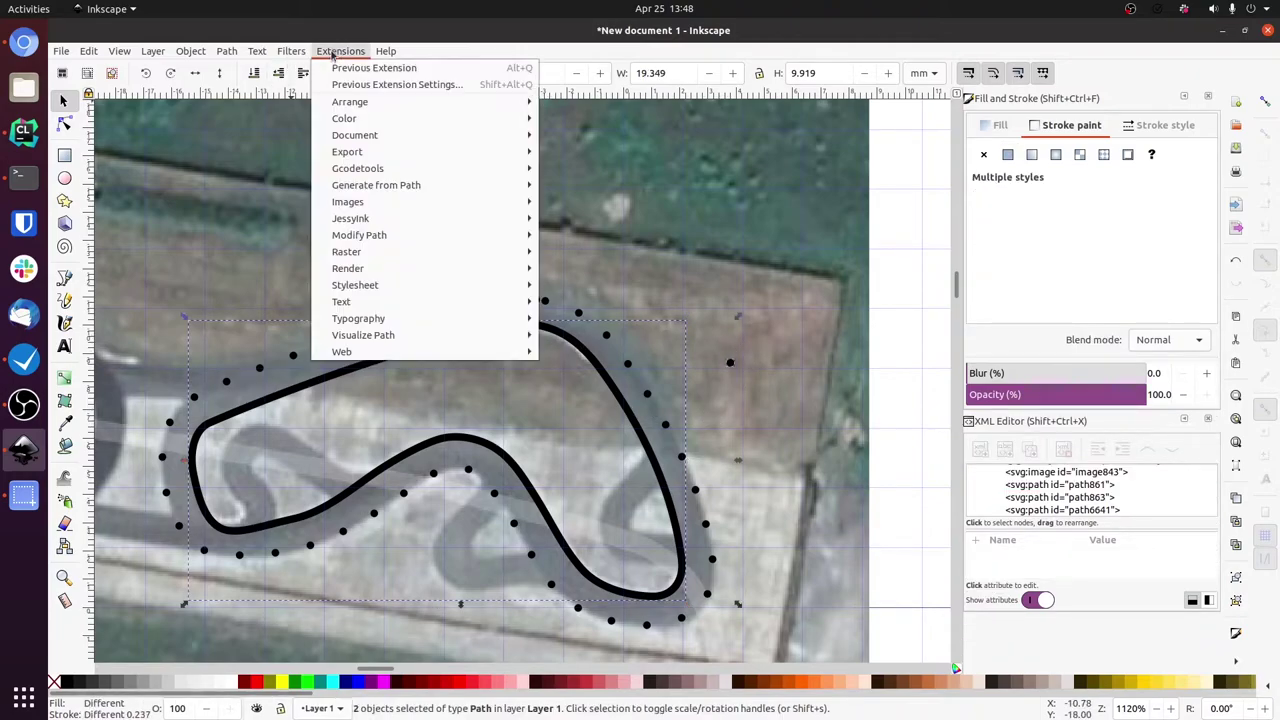
pyautogui.moveTo(450, 185)
pyautogui.click(619, 253)
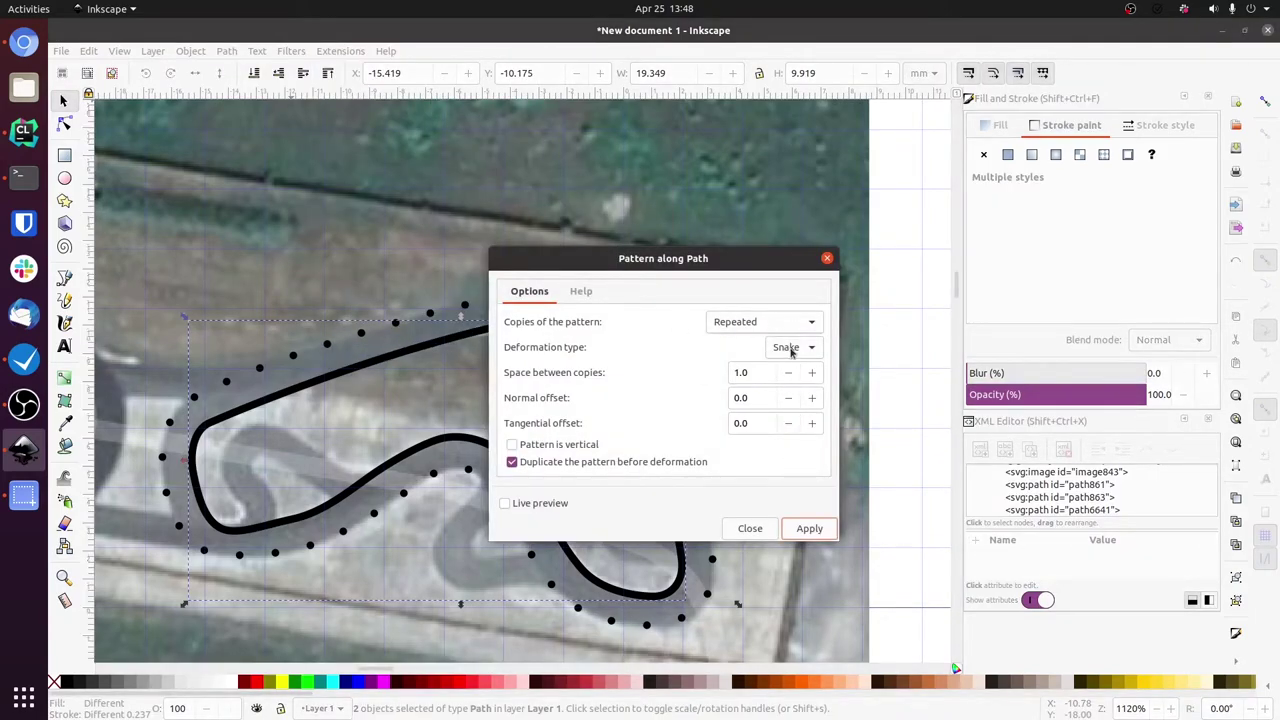
pyautogui.click(804, 522)
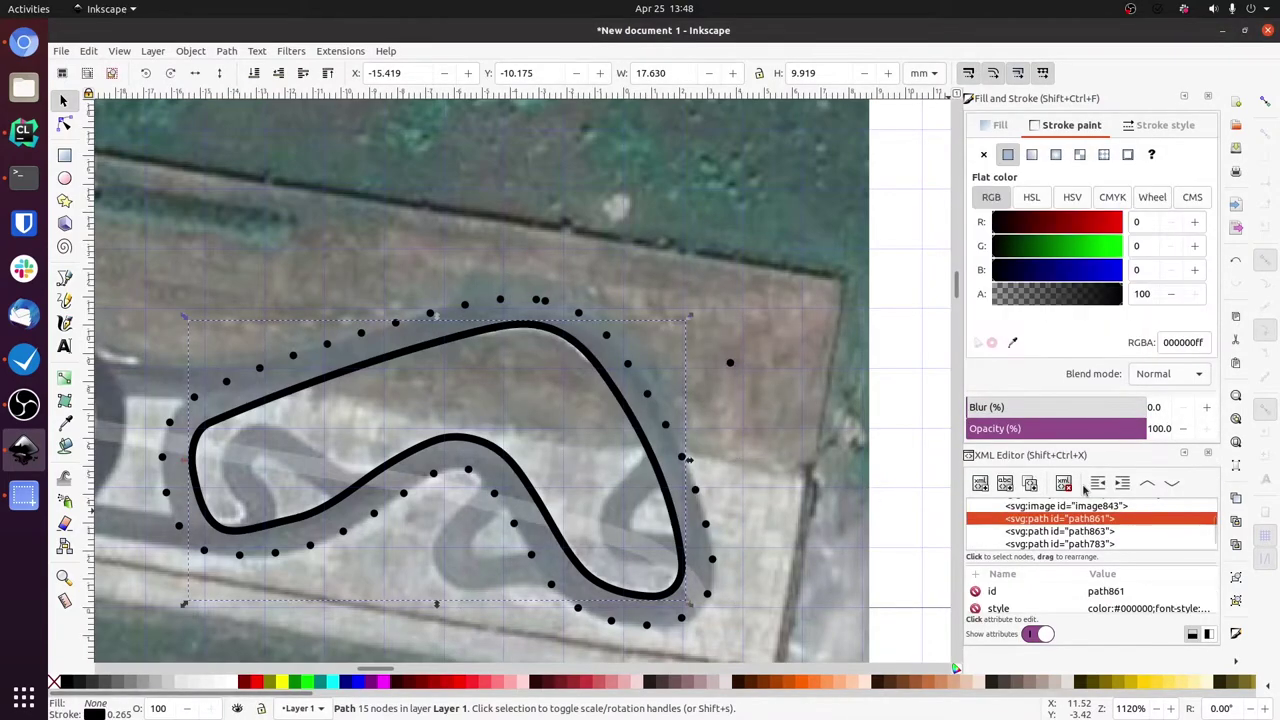
pyautogui.click(1064, 483)
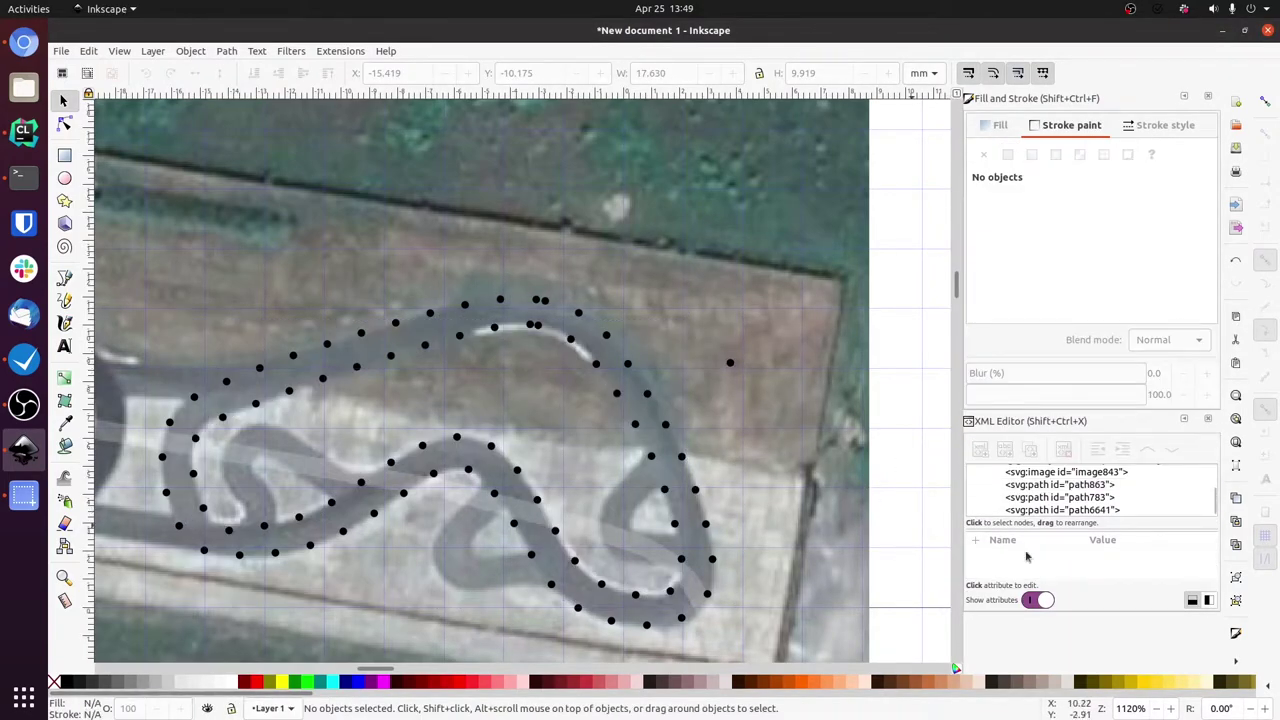
# Compare entries path783 and path6641 in the XML Editor to tell the inner row of dots from the outer one.
pyautogui.click(1090, 510)
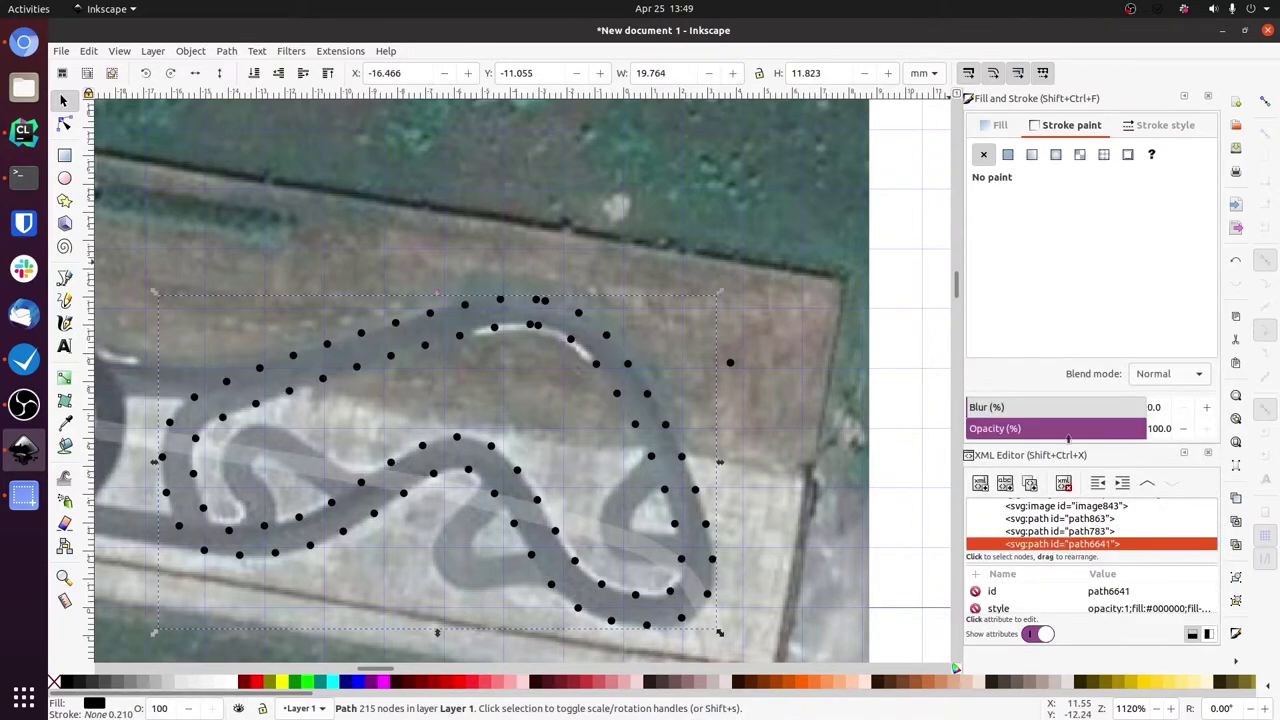
pyautogui.click(1060, 531)
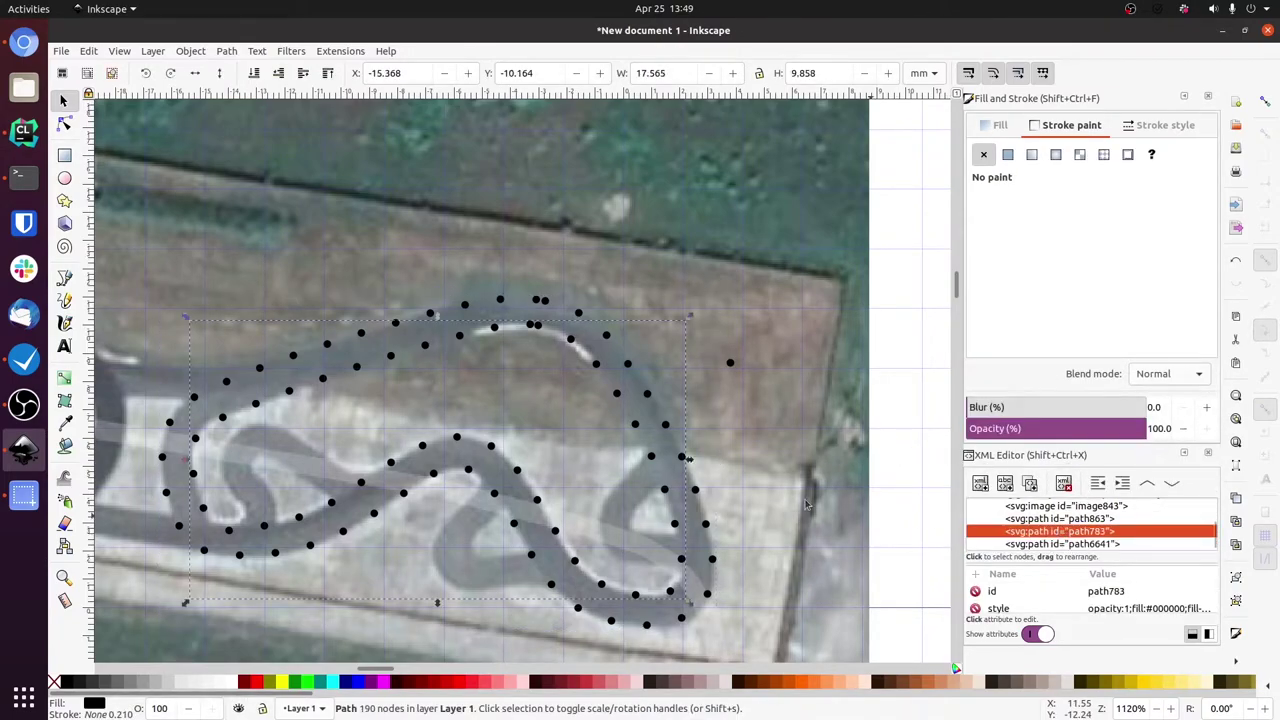
pyautogui.click(1106, 543)
pyautogui.click(1100, 532)
pyautogui.click(1099, 543)
pyautogui.click(1097, 532)
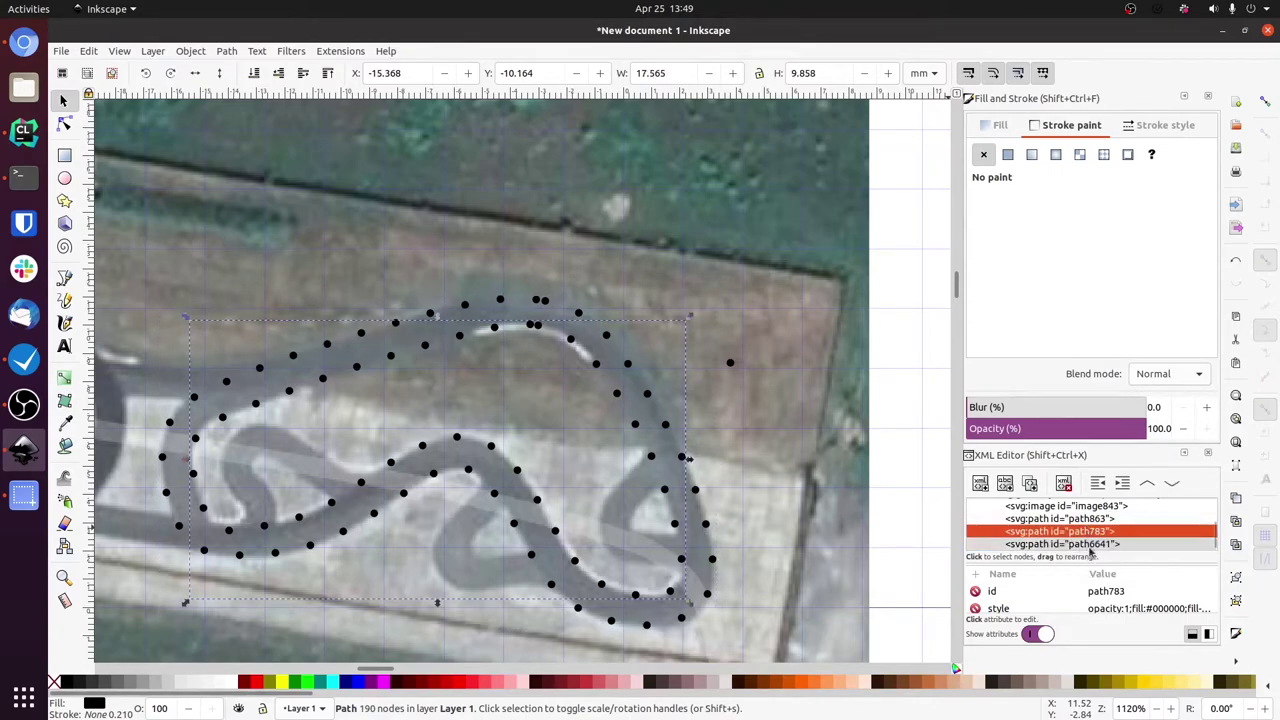
pyautogui.click(1083, 545)
pyautogui.click(1080, 534)
pyautogui.click(1076, 545)
pyautogui.click(1072, 535)
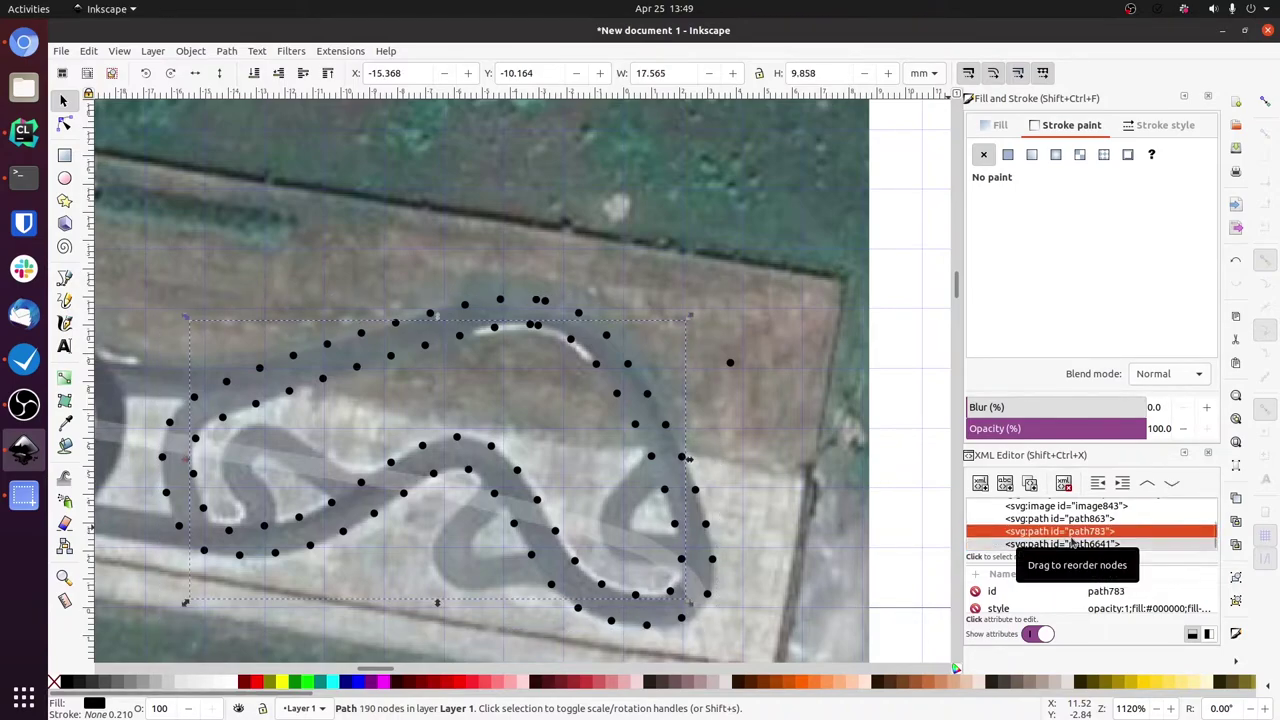
pyautogui.scroll(1, 1072, 543)
pyautogui.scroll(-1, 1069, 548)
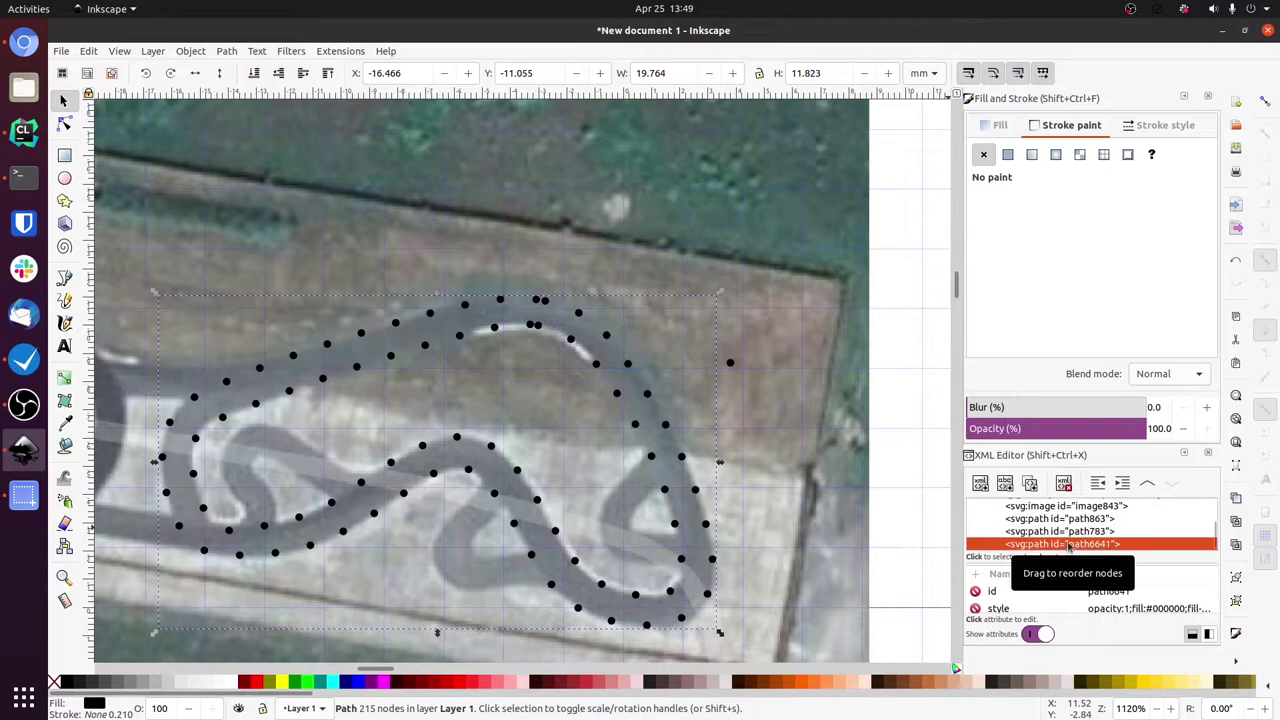
pyautogui.scroll(2, 1065, 540)
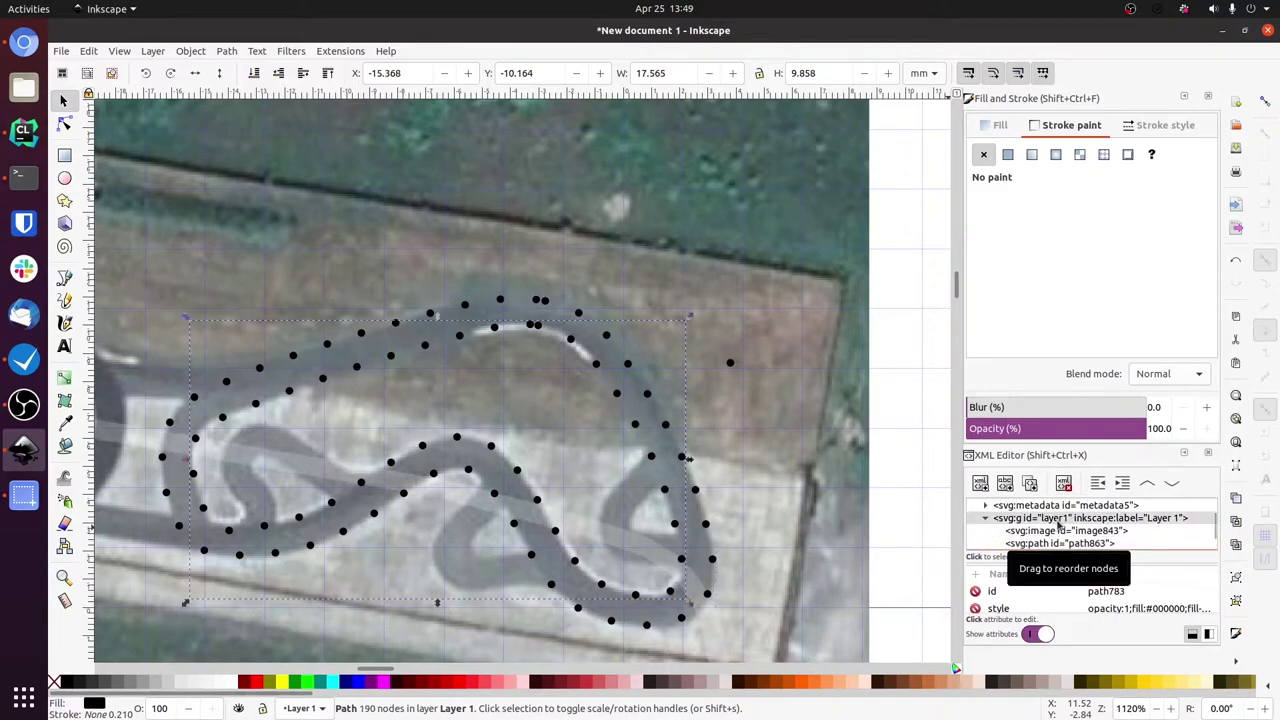
pyautogui.click(1029, 436)
pyautogui.moveTo(1044, 436); pyautogui.dragTo(1160, 434)
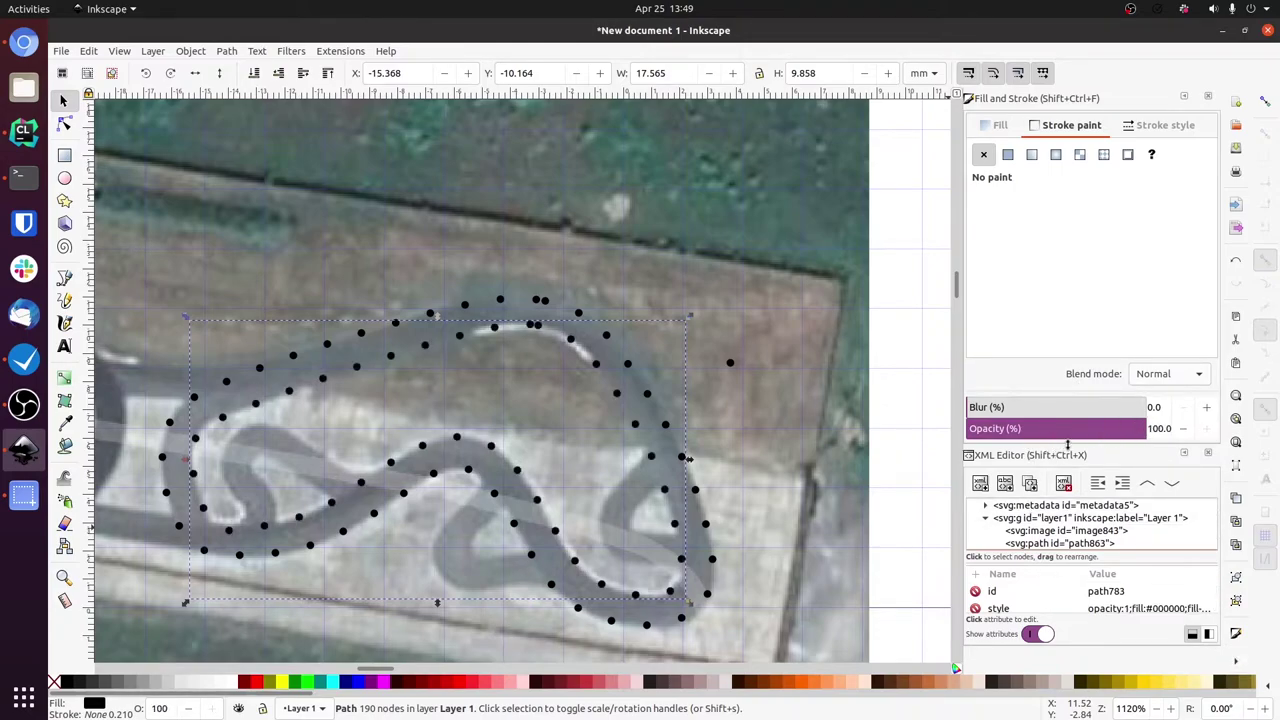
# Add two layers named Inside and Outside, each placed above the current layer.
pyautogui.click(1236, 662)
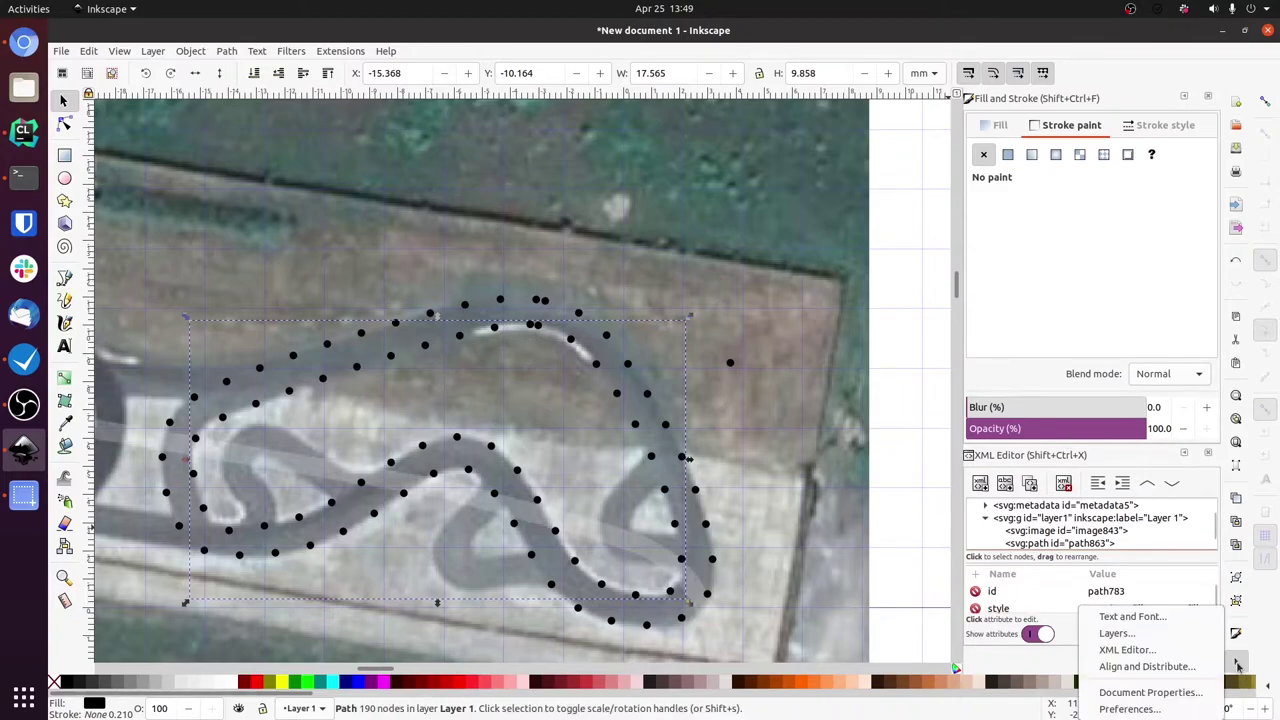
pyautogui.click(1150, 634)
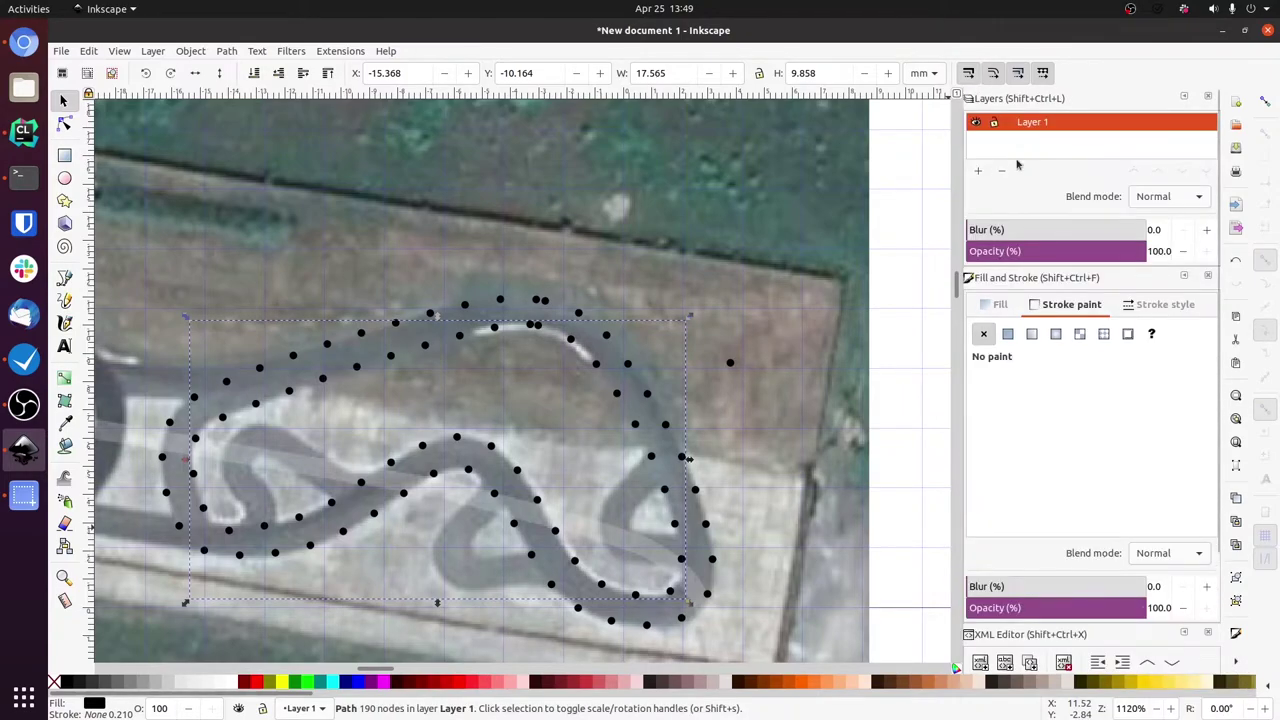
pyautogui.click(979, 172)
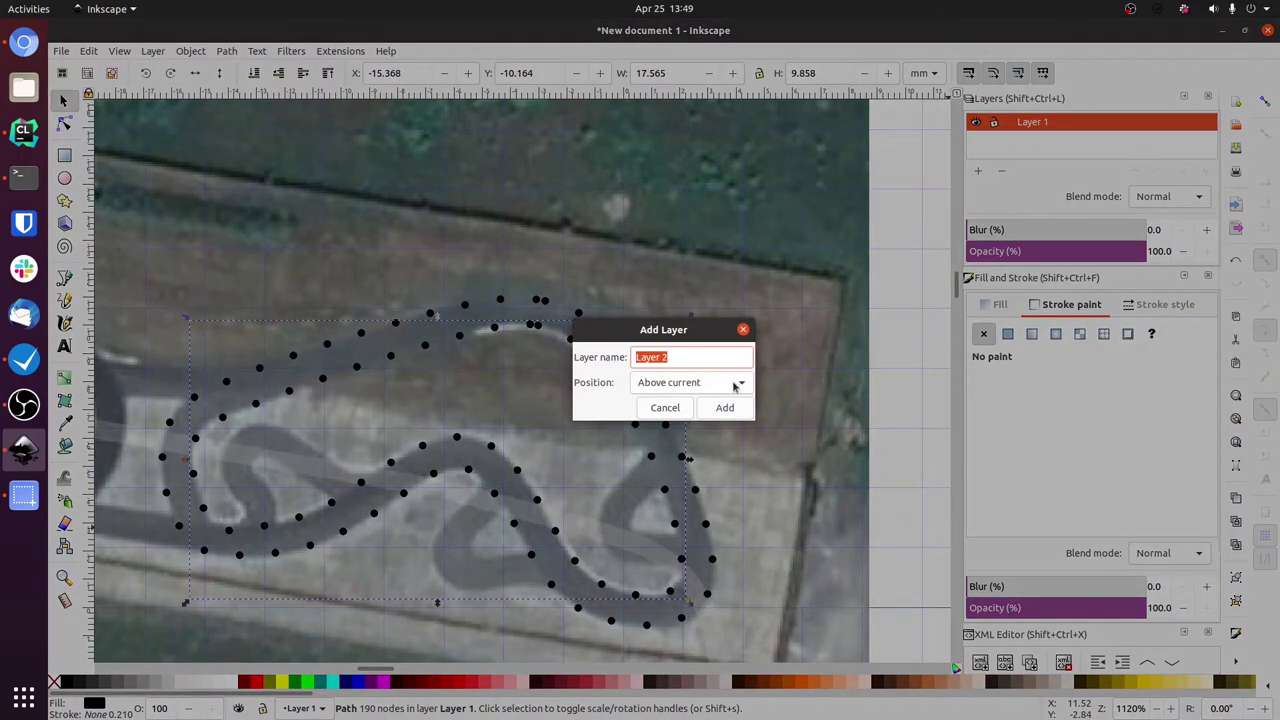
pyautogui.write('Inside')
pyautogui.click(724, 407)
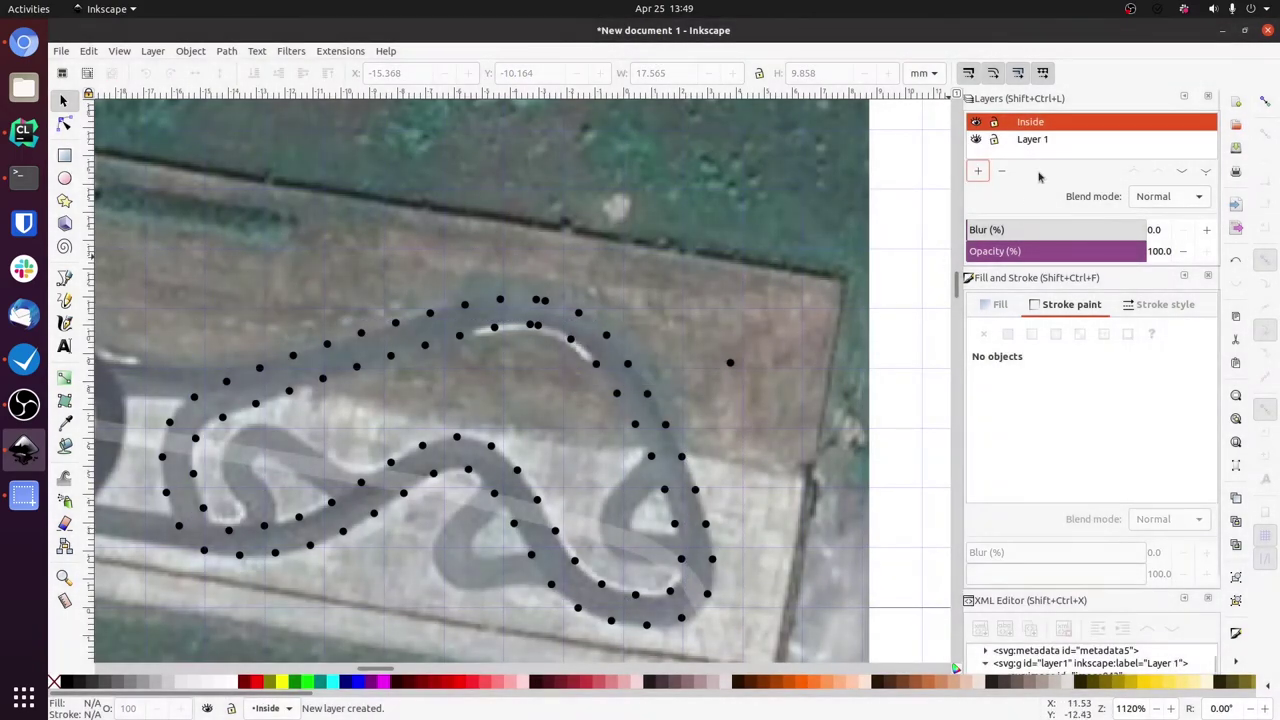
pyautogui.click(979, 172)
pyautogui.write('Outside')
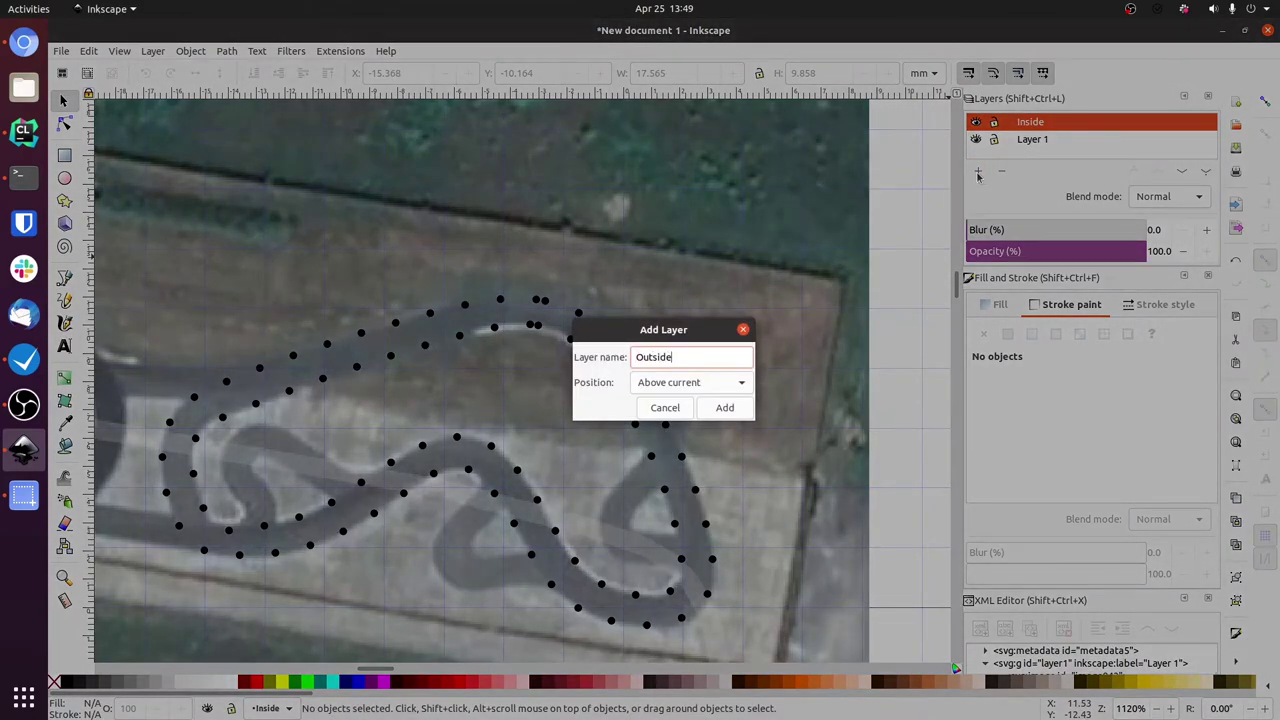
pyautogui.click(724, 407)
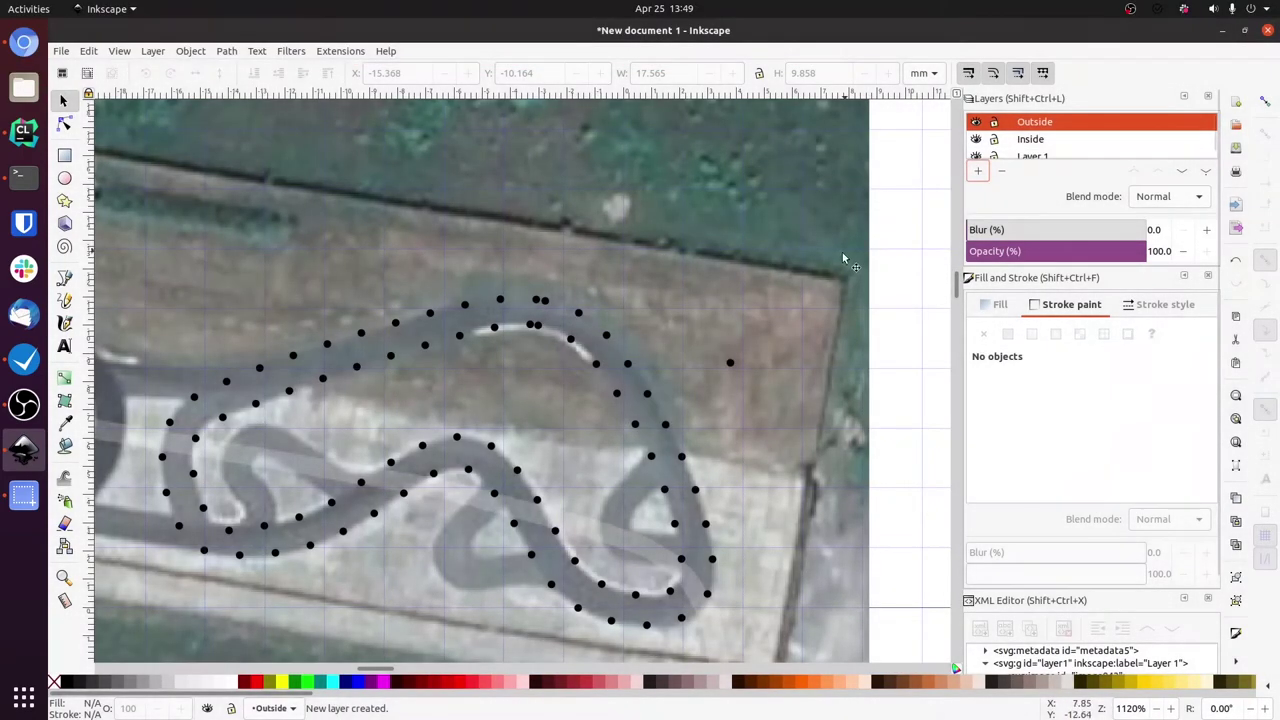
# Move the outer dots, path6641, into the Outside layer and the inner dots, path783, into the Inside layer in the XML Editor.
pyautogui.click(1082, 141)
pyautogui.scroll(-3, 1080, 458)
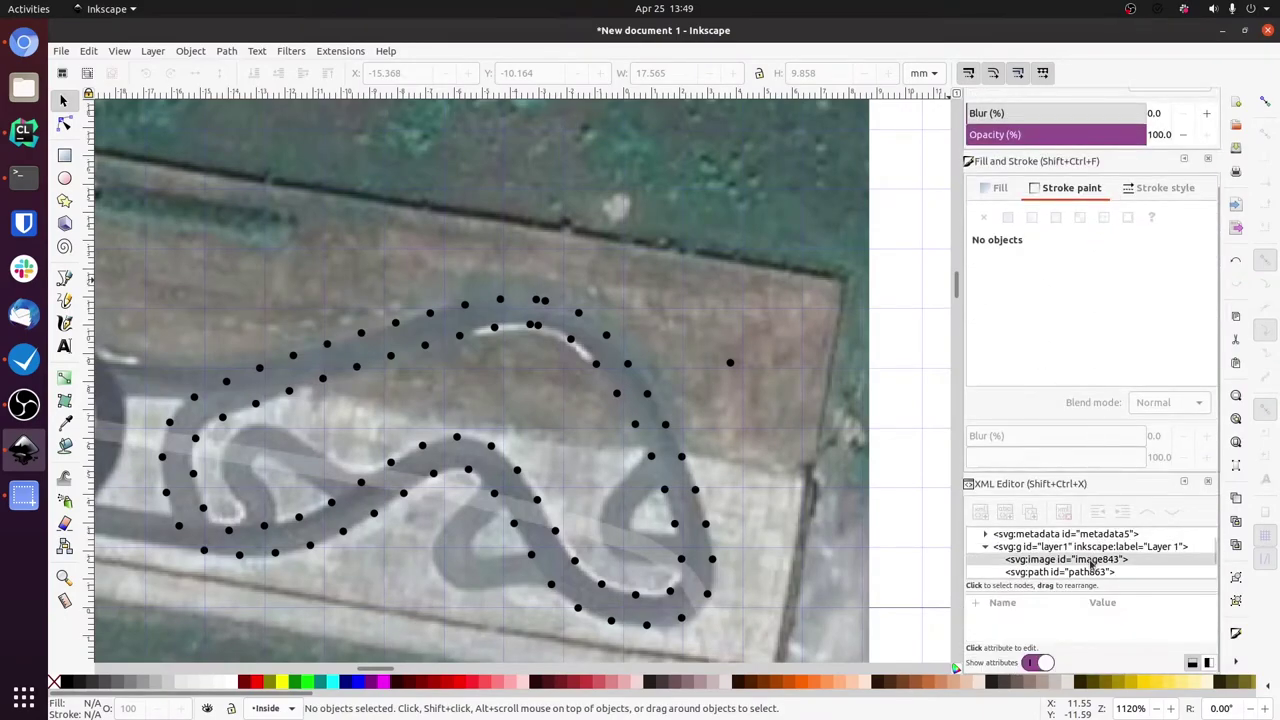
pyautogui.scroll(-3, 1093, 560)
pyautogui.click(1095, 547)
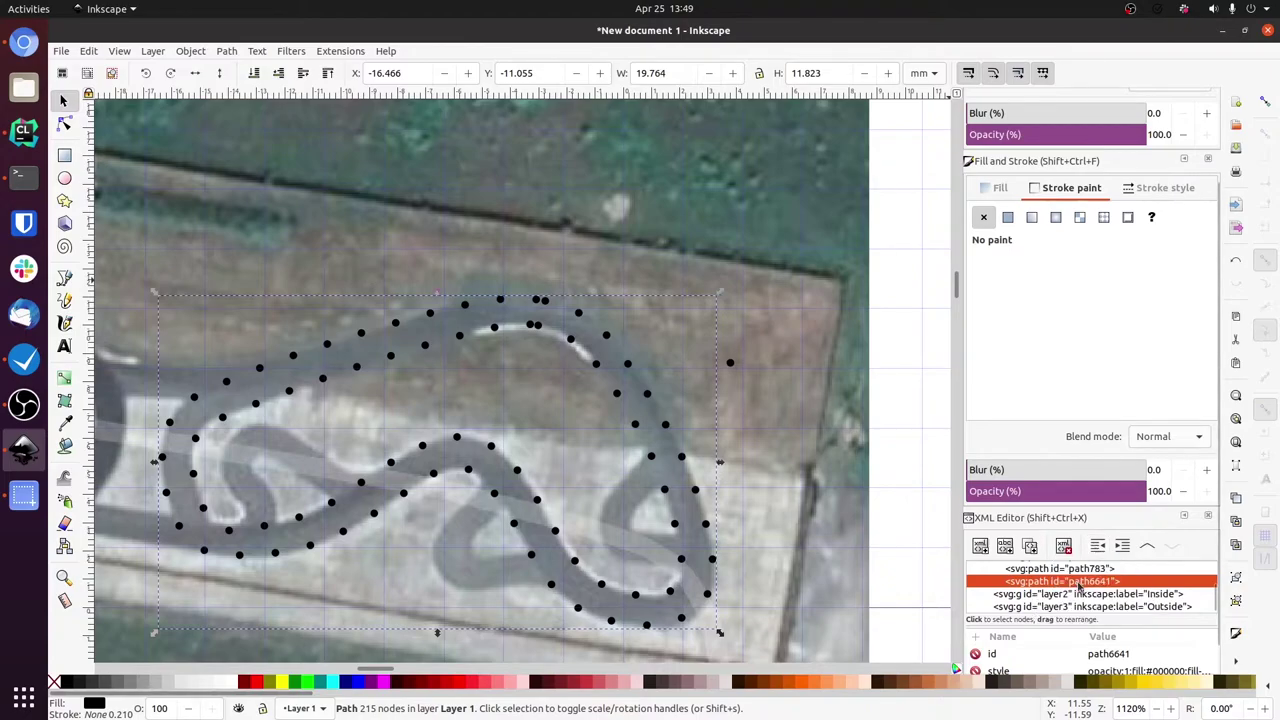
pyautogui.moveTo(1082, 585); pyautogui.dragTo(1092, 606)
pyautogui.click(1097, 576)
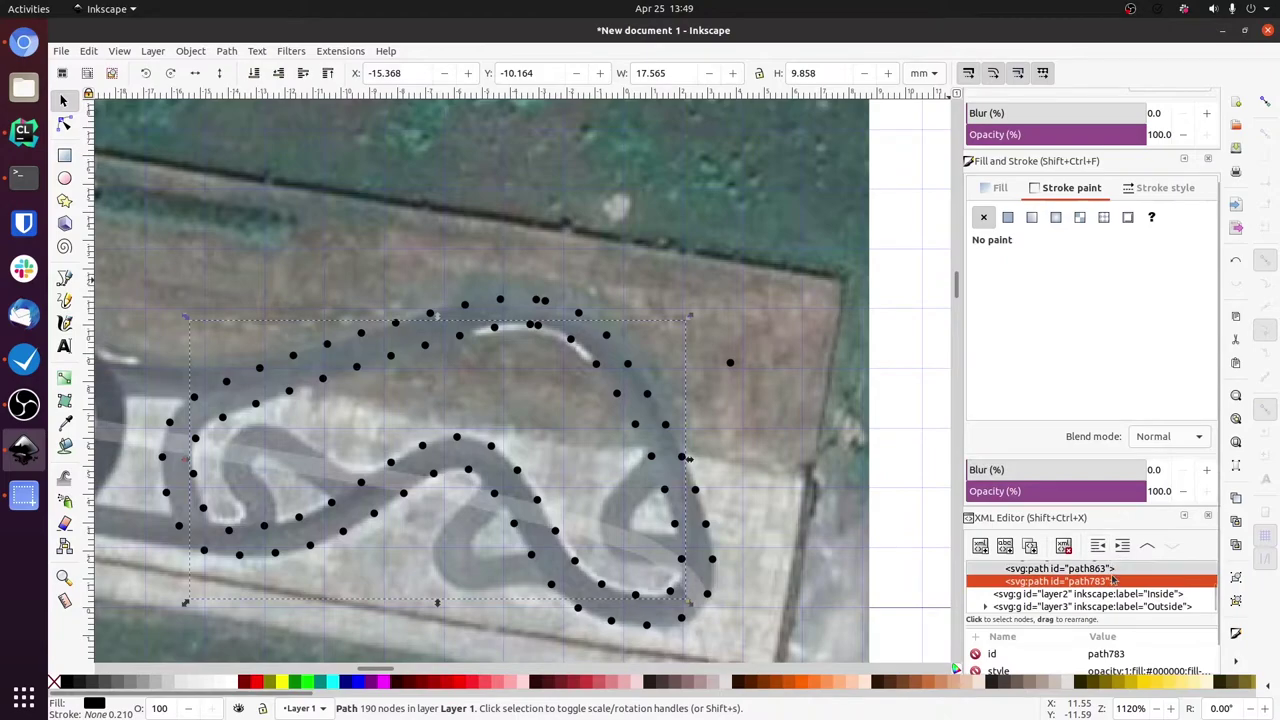
pyautogui.moveTo(1107, 582); pyautogui.dragTo(1104, 594)
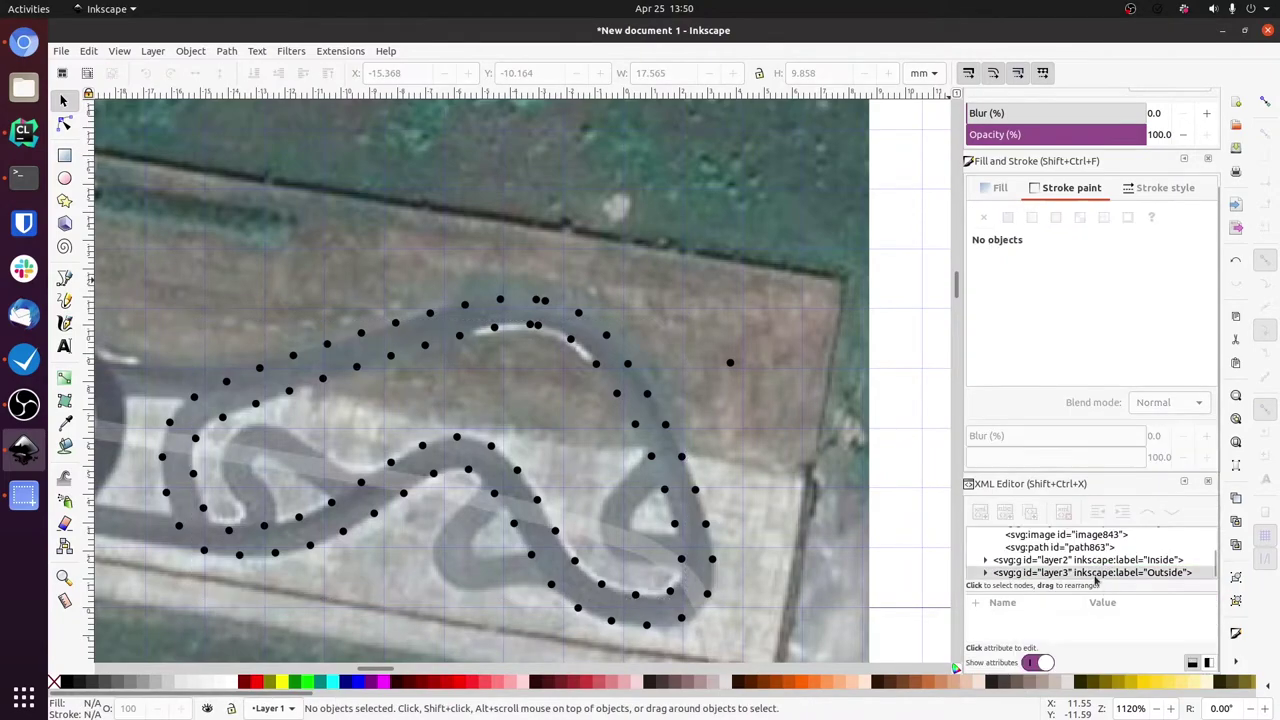
# Break apart the inner dots path in the Inside layer into separate dots.
pyautogui.click(986, 562)
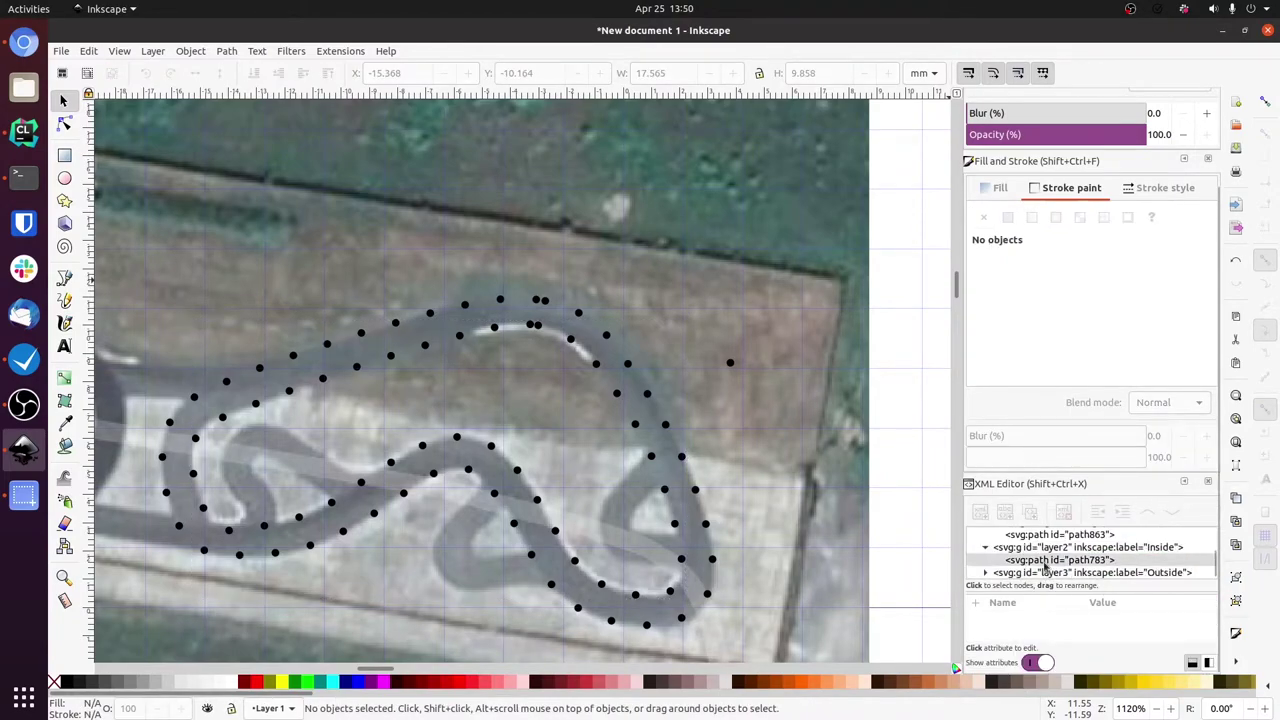
pyautogui.click(1004, 572)
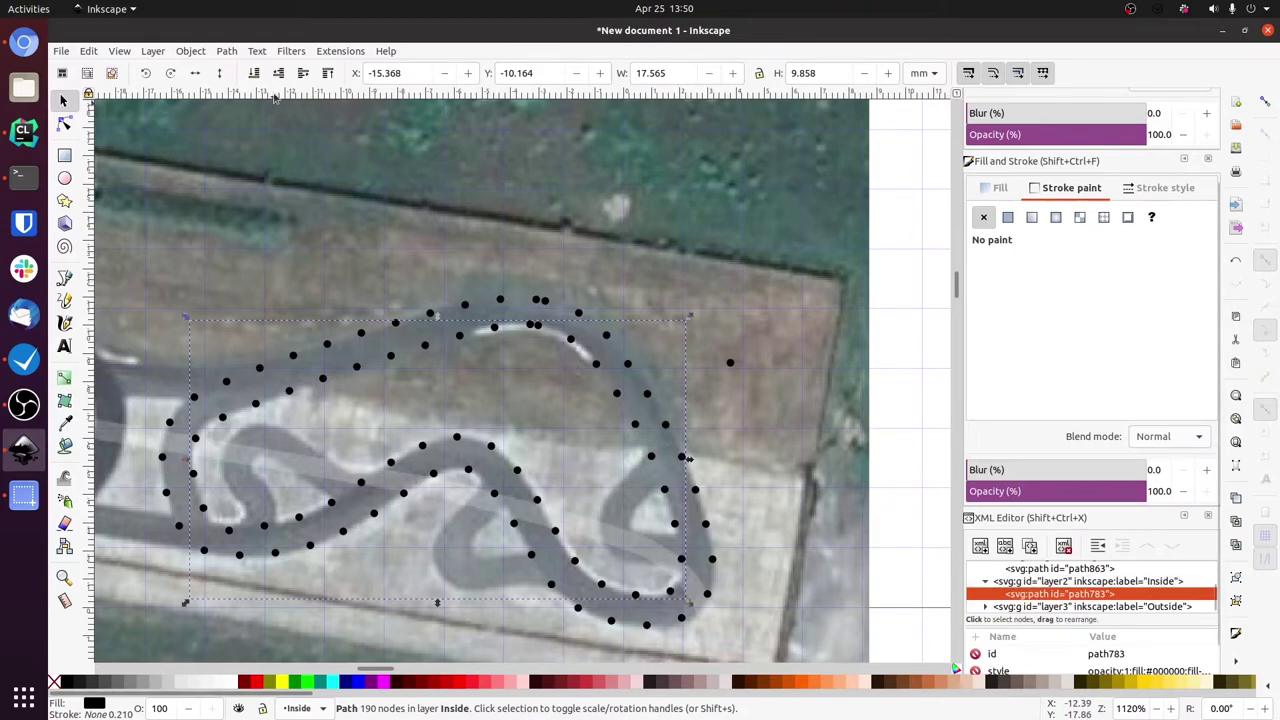
pyautogui.click(229, 53)
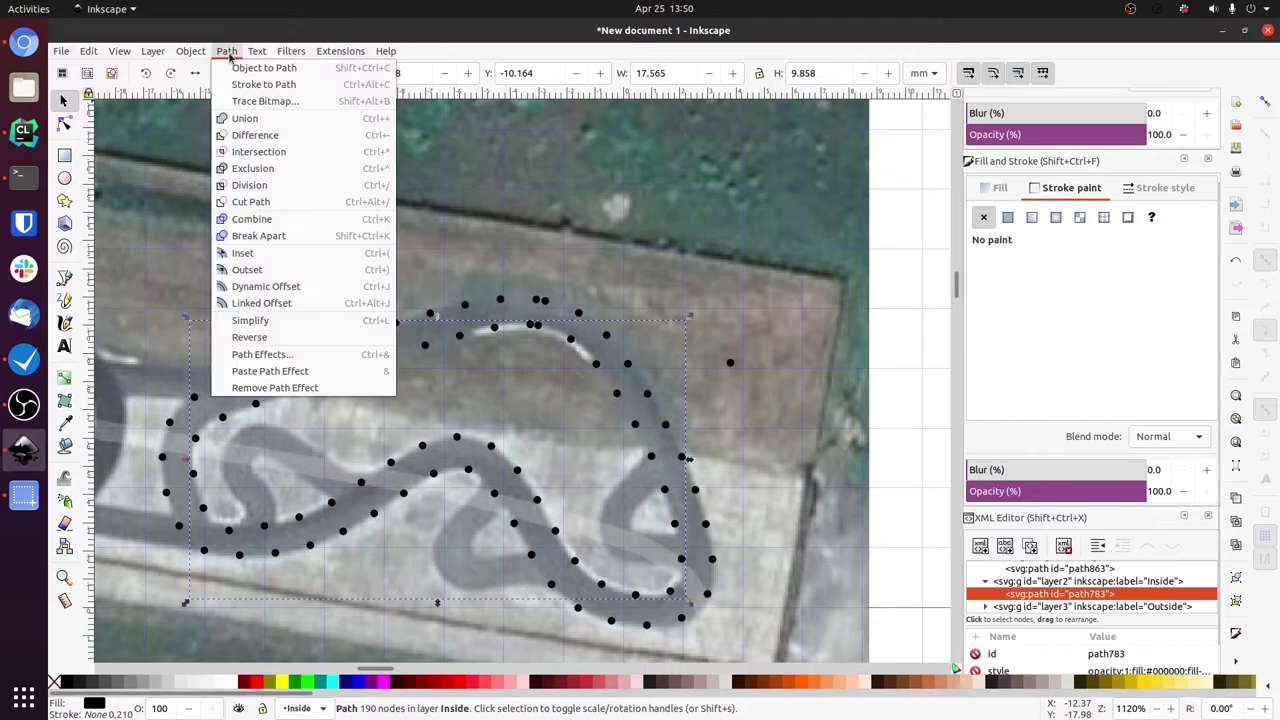
pyautogui.click(279, 239)
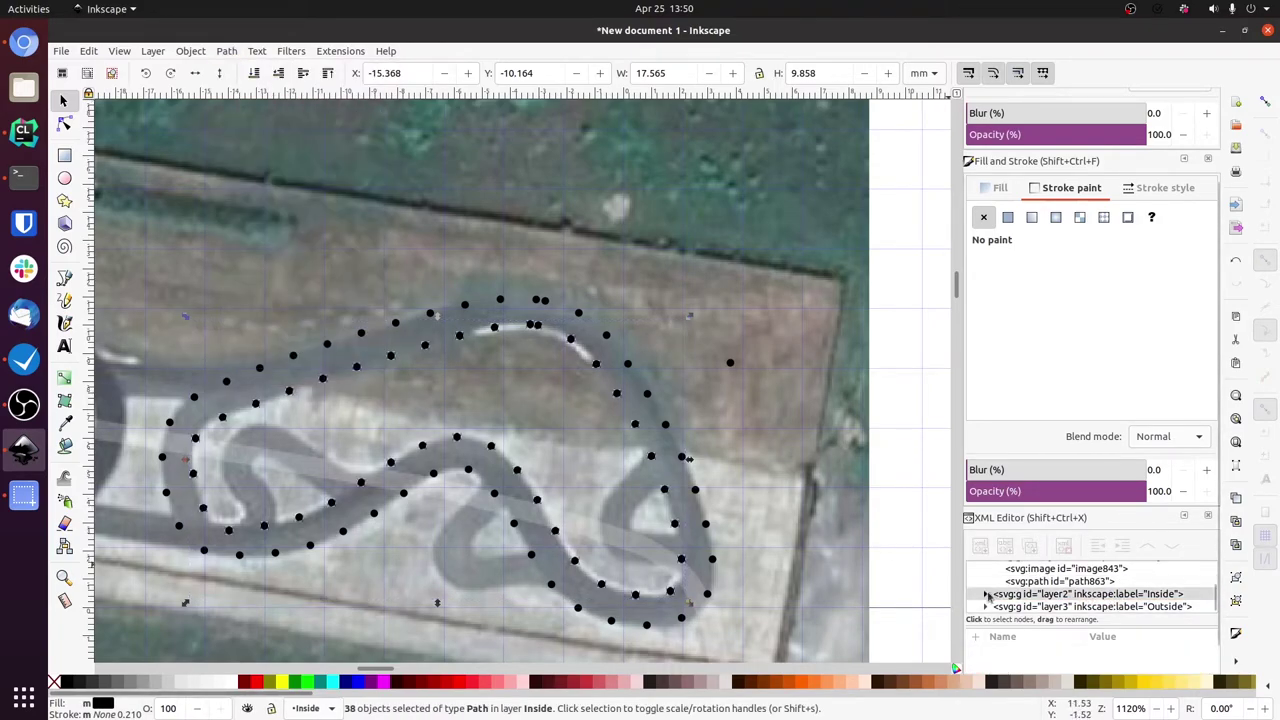
# Examine the separate dot entries of the Inside layer in the XML Editor to see which dot each one represents.
pyautogui.click(1030, 574)
pyautogui.scroll(1, 1050, 590)
pyautogui.press('Down')
pyautogui.press('Down')
pyautogui.press('Down')
pyautogui.press('Up')
pyautogui.press('Up')
pyautogui.press('Up')
pyautogui.press('Up')
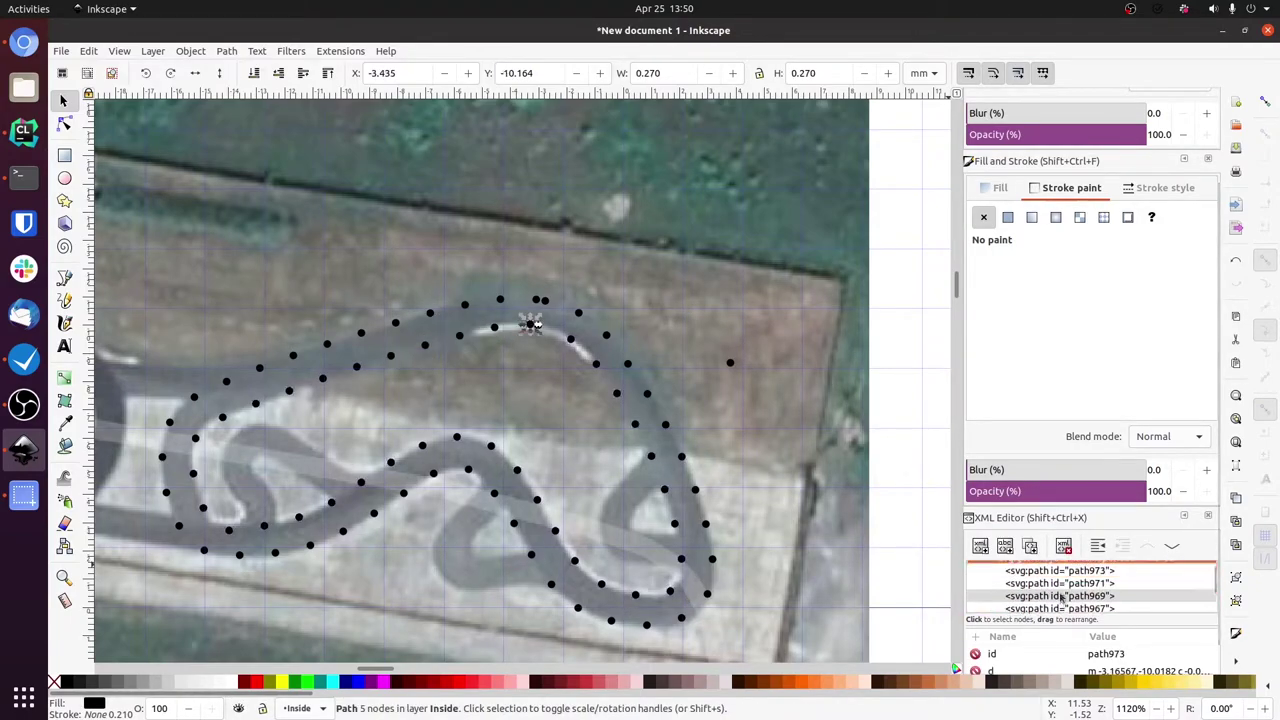
pyautogui.click(1069, 584)
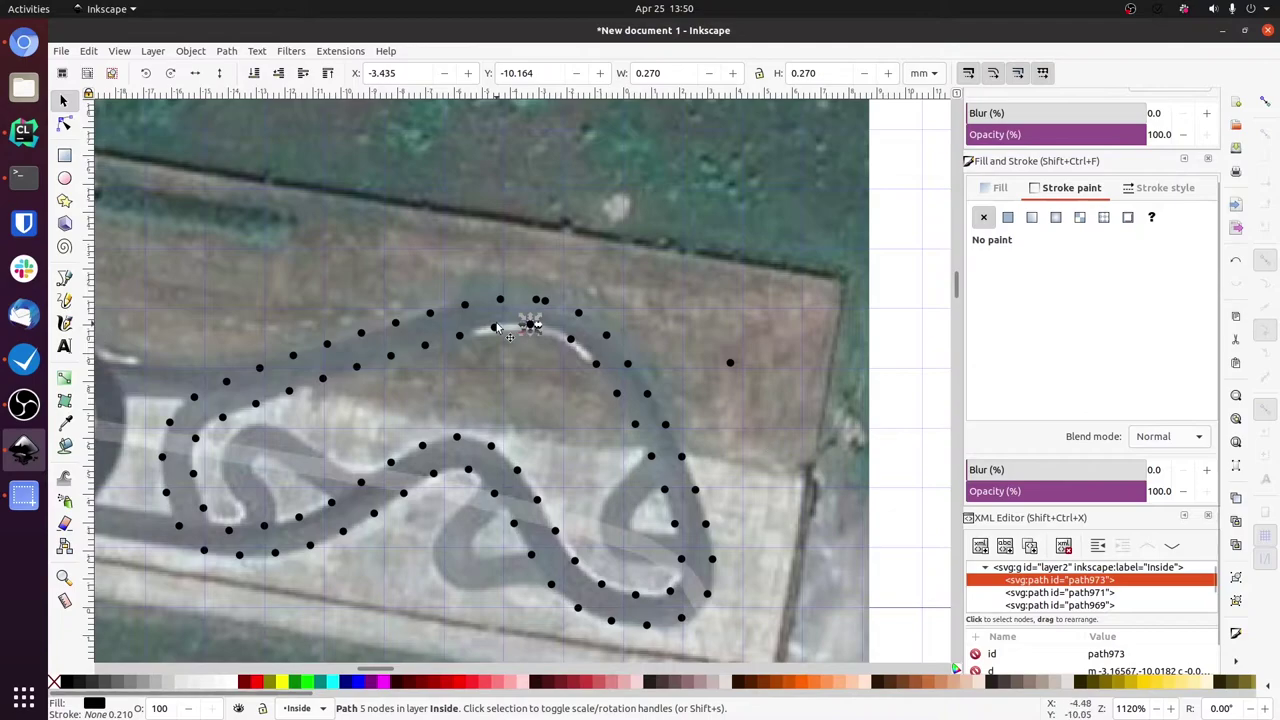
# Delete the surplus inner dot, path783, crowding its neighbour at the top of the track's curve.
pyautogui.scroll(3, 540, 322)
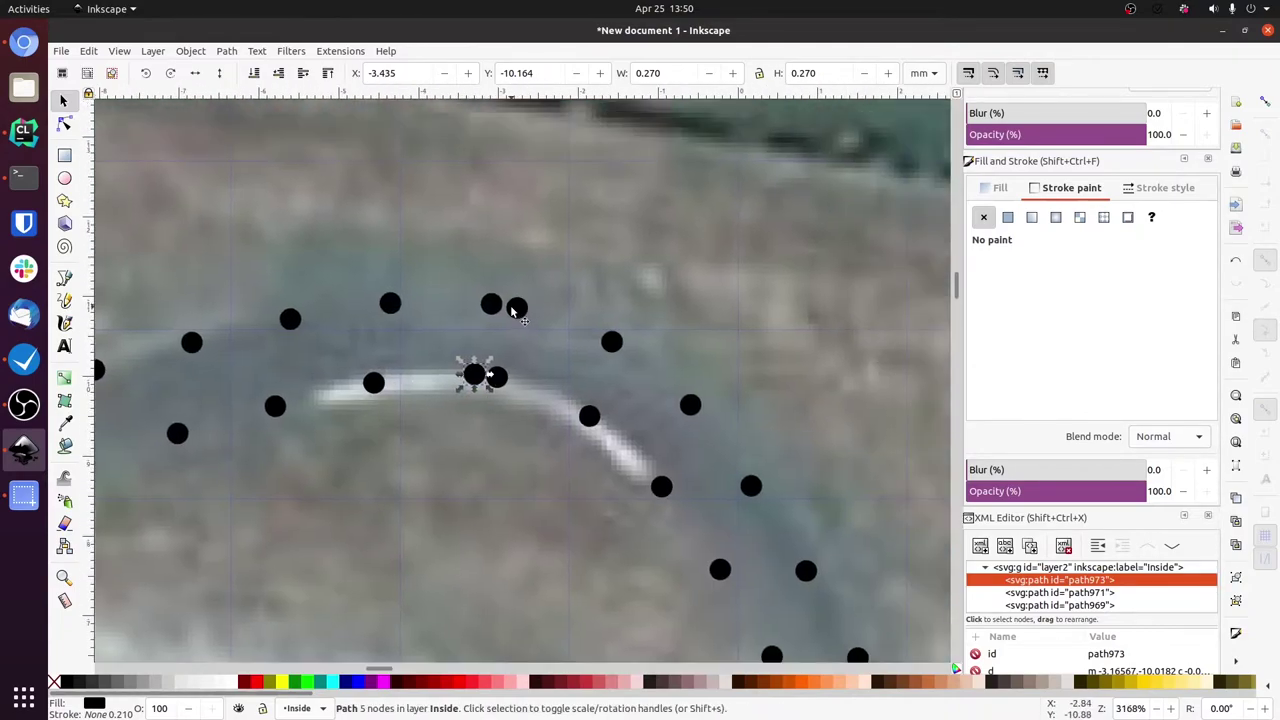
pyautogui.click(517, 307)
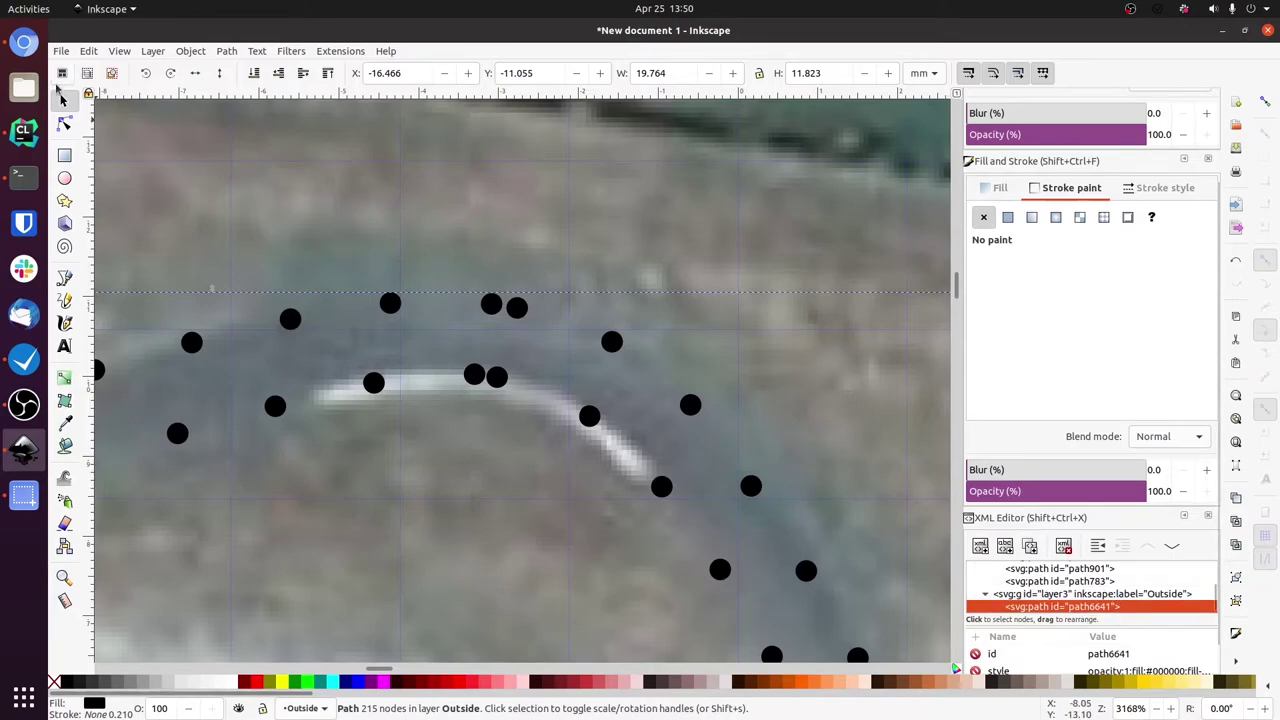
pyautogui.click(64, 122)
pyautogui.click(497, 376)
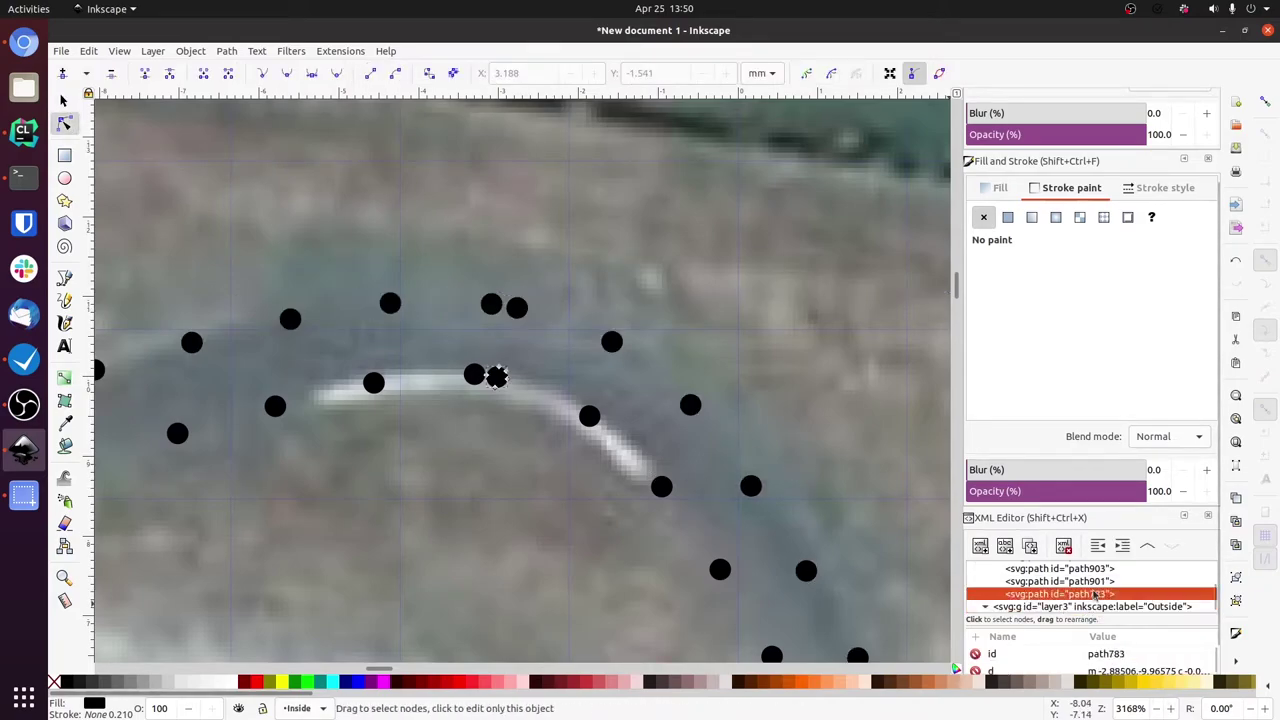
pyautogui.click(63, 100)
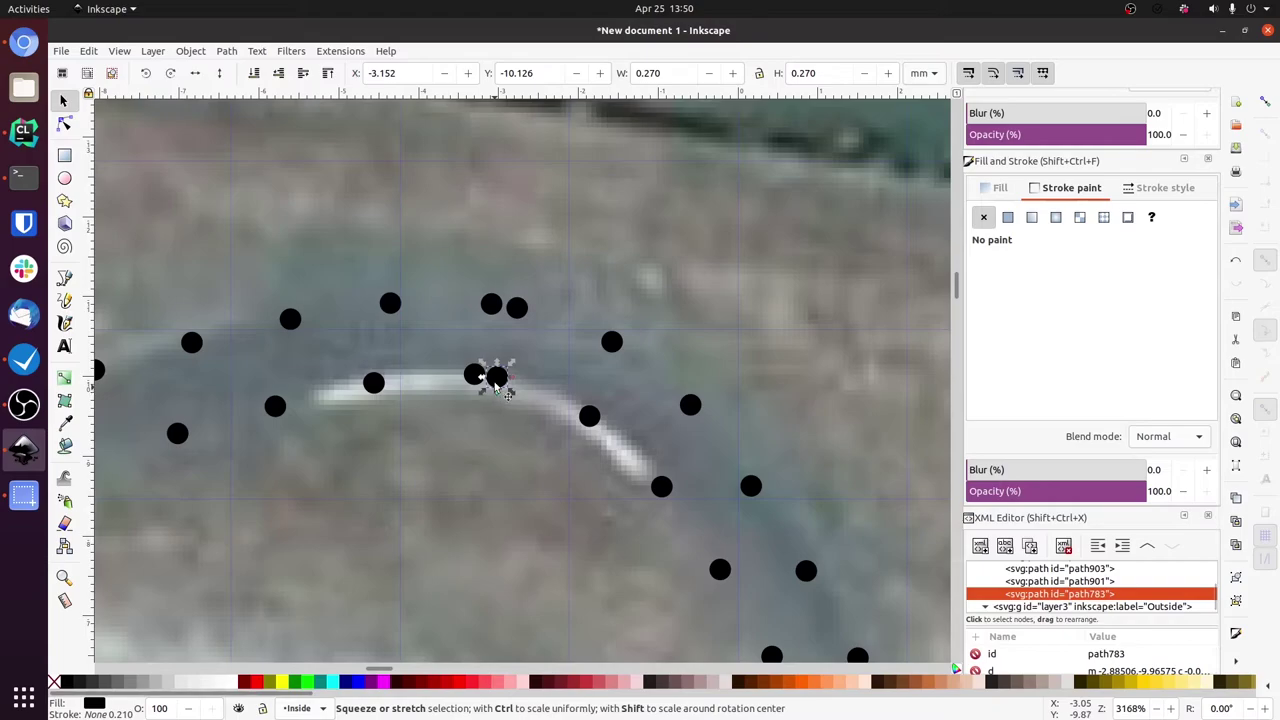
pyautogui.press('Delete')
# Break apart the outer dots path, path6641, in the Outside layer into separate dots.
pyautogui.click(517, 312)
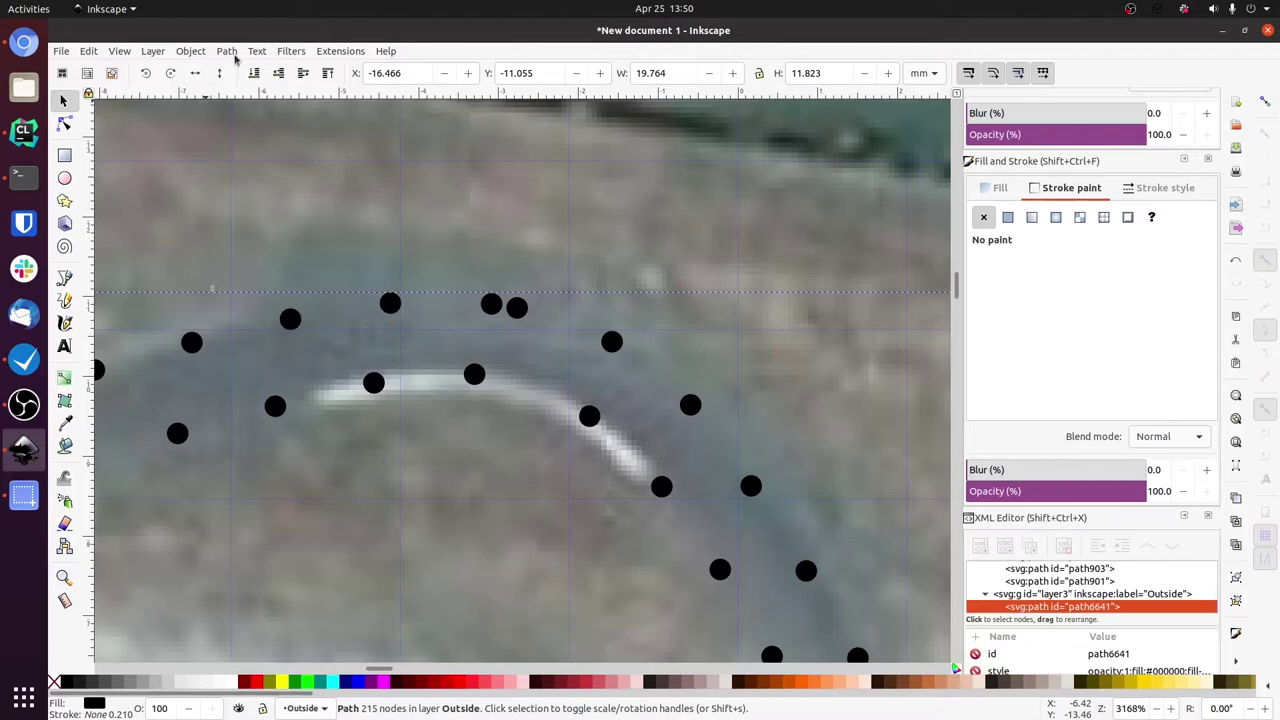
pyautogui.click(228, 51)
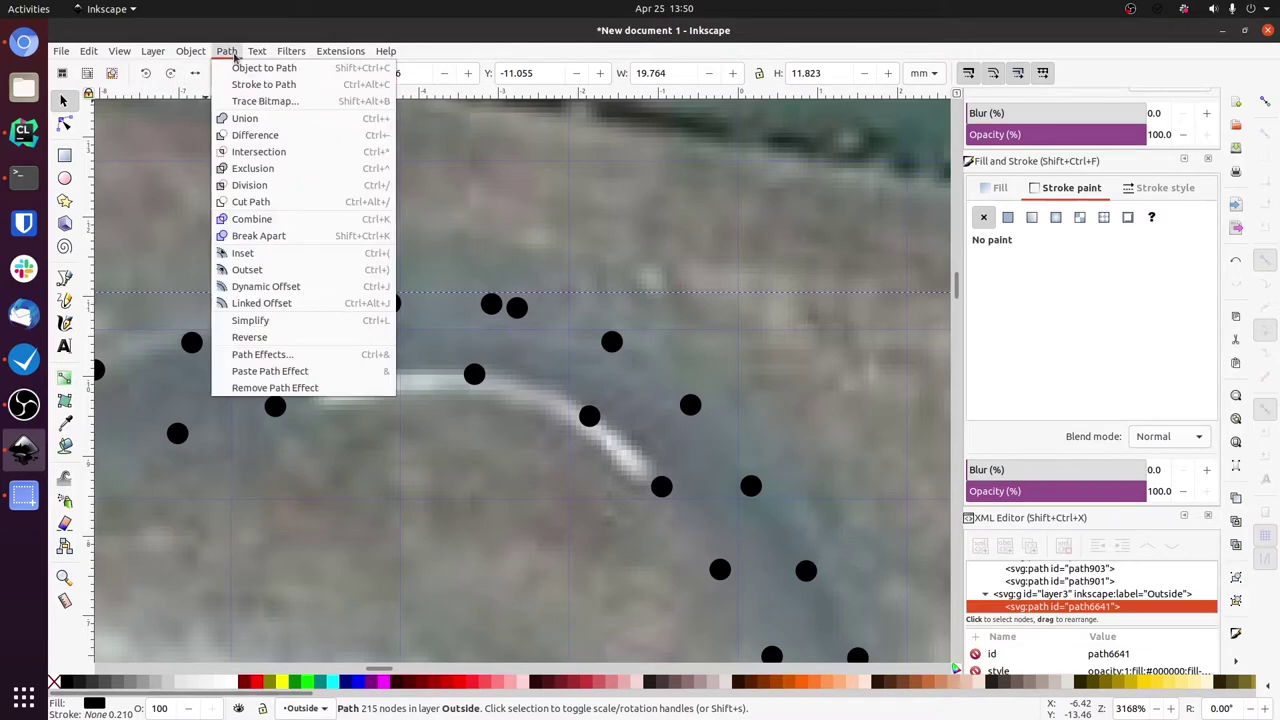
pyautogui.click(256, 240)
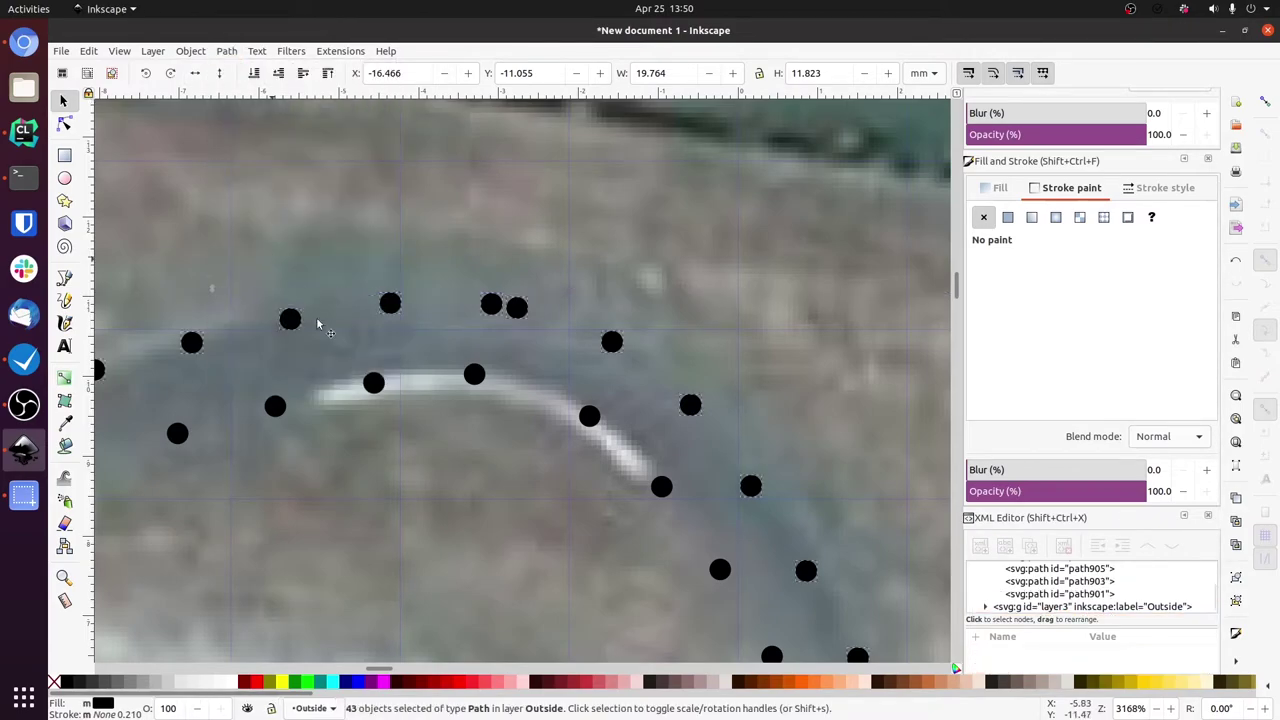
# Expand the Outside layer in the XML Editor and delete the surplus outer dot, path1059, crowding its neighbour at the top of the curve.
pyautogui.click(985, 606)
pyautogui.click(1070, 570)
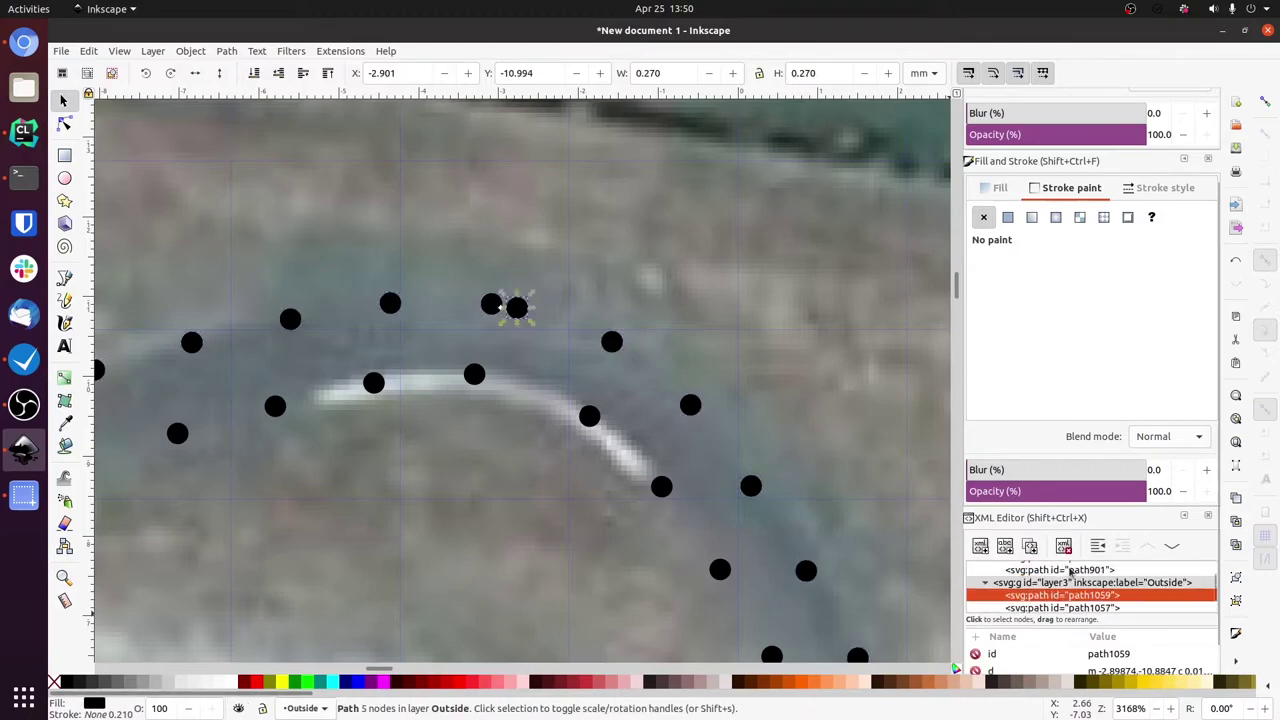
pyautogui.click(1068, 569)
pyautogui.click(1066, 594)
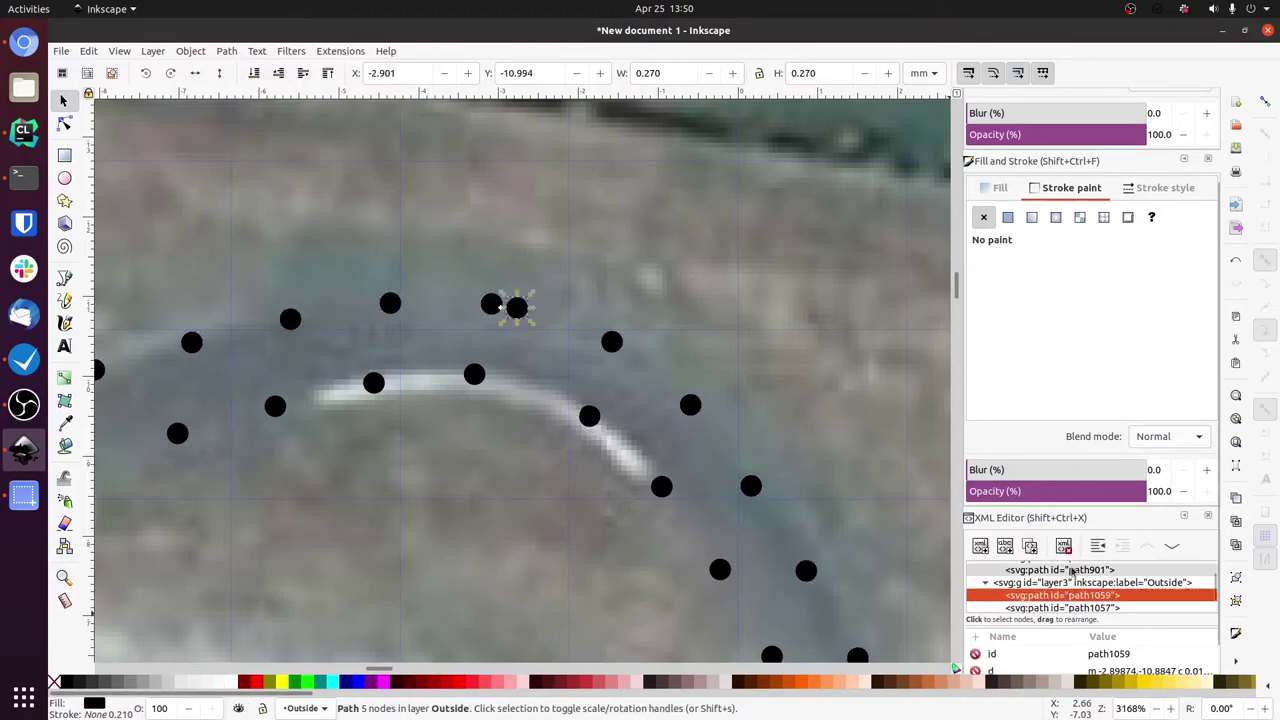
pyautogui.click(1071, 569)
pyautogui.click(1072, 594)
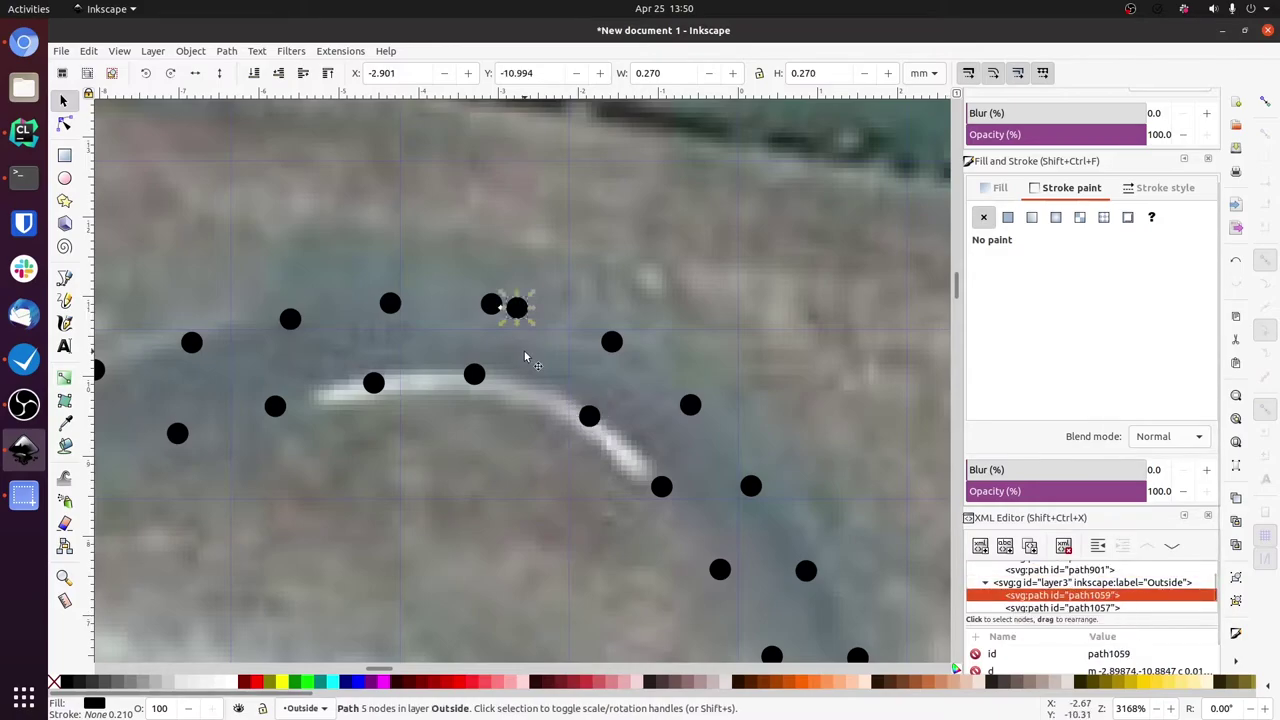
pyautogui.press('Delete')
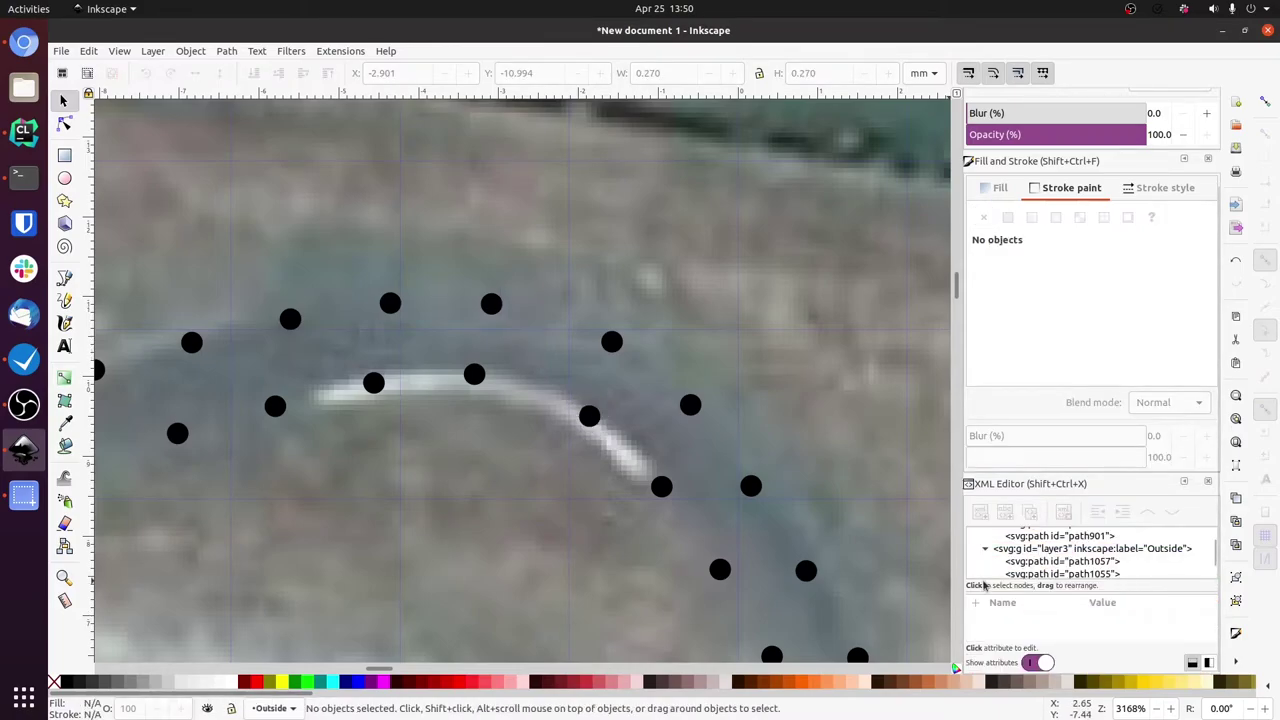
# Inspect the d attribute of the inner dot path973 in the XML Editor and close it without changes.
pyautogui.scroll(10, 1069, 566)
pyautogui.hotkey('alt', 'Tab')
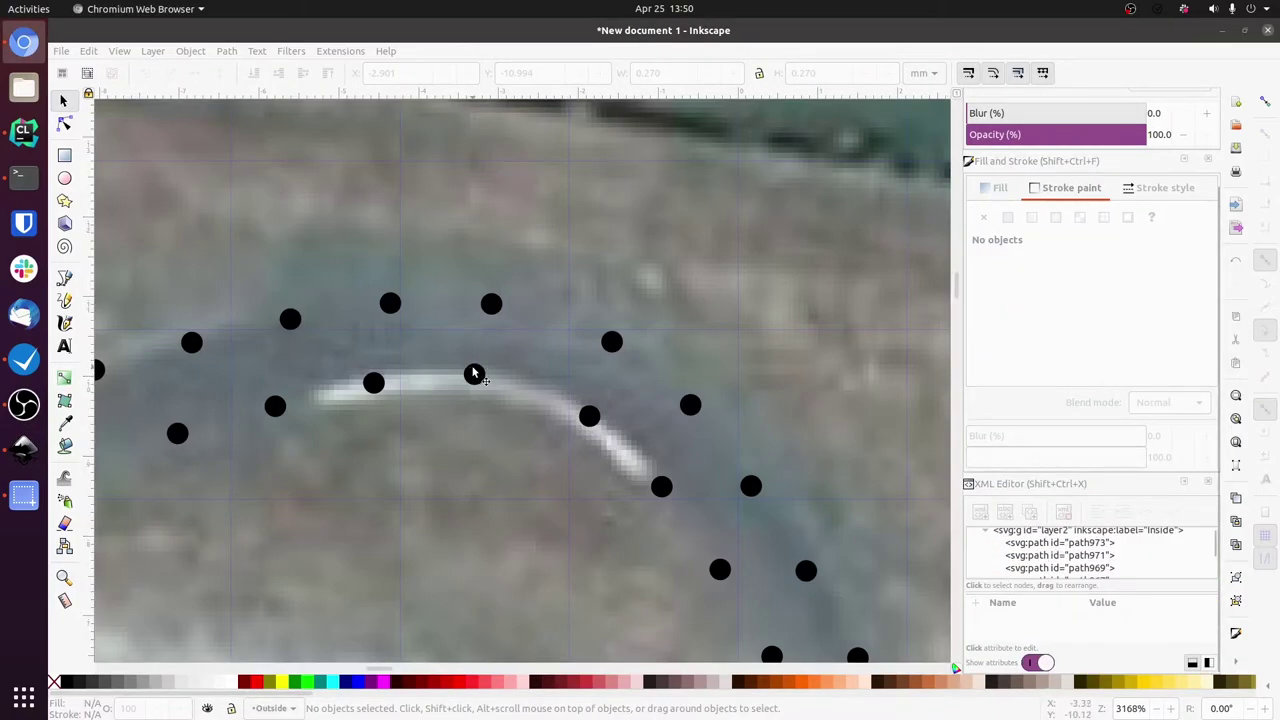
pyautogui.scroll(-1, 476, 375)
pyautogui.click(475, 373)
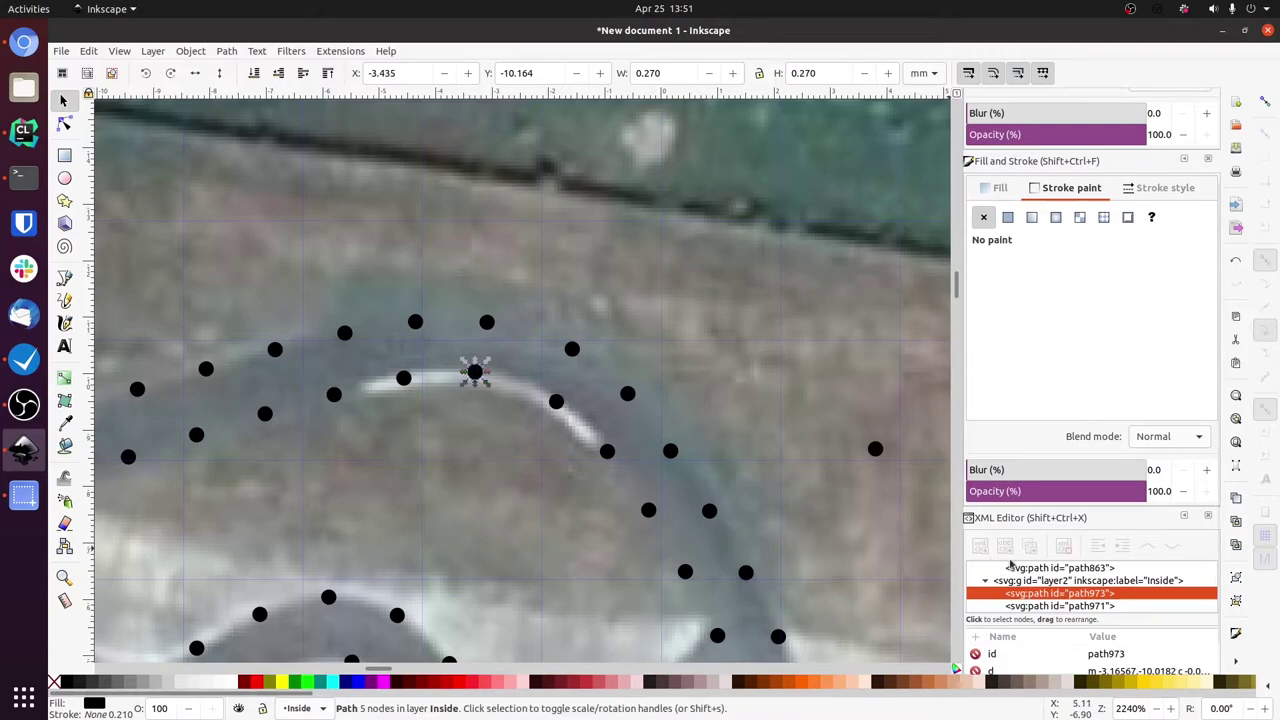
pyautogui.click(1127, 664)
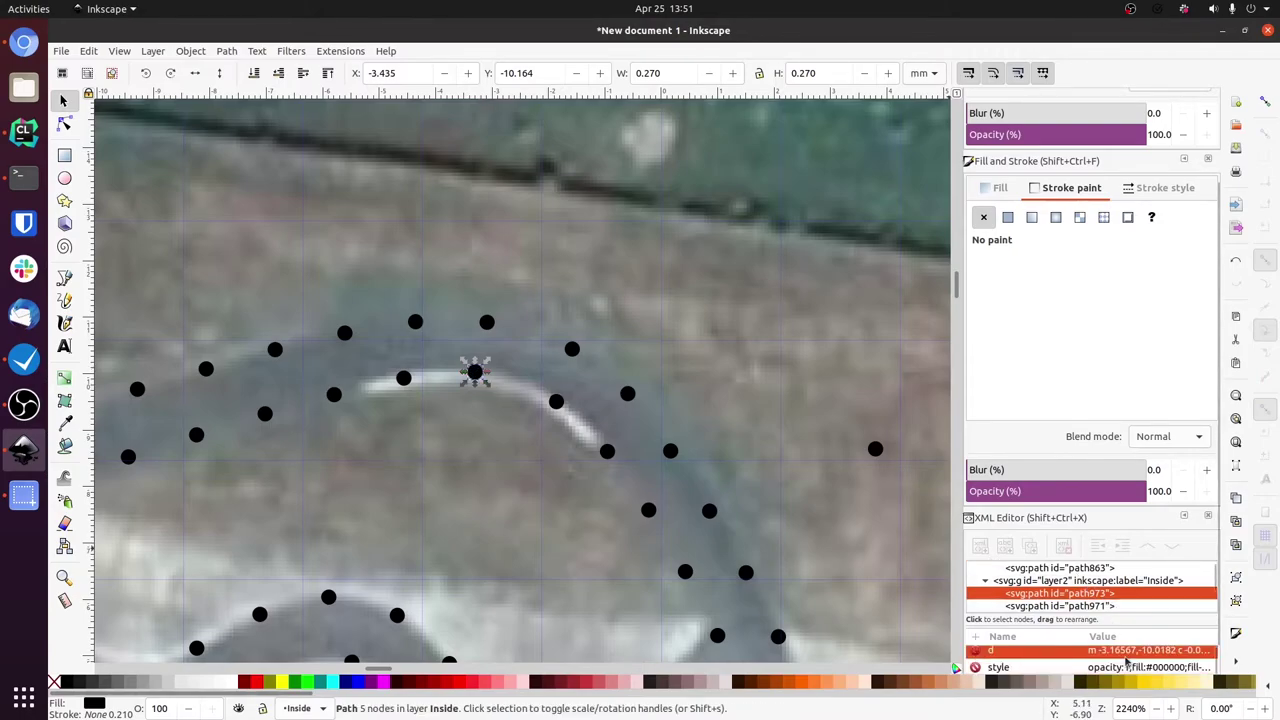
pyautogui.click(1133, 662)
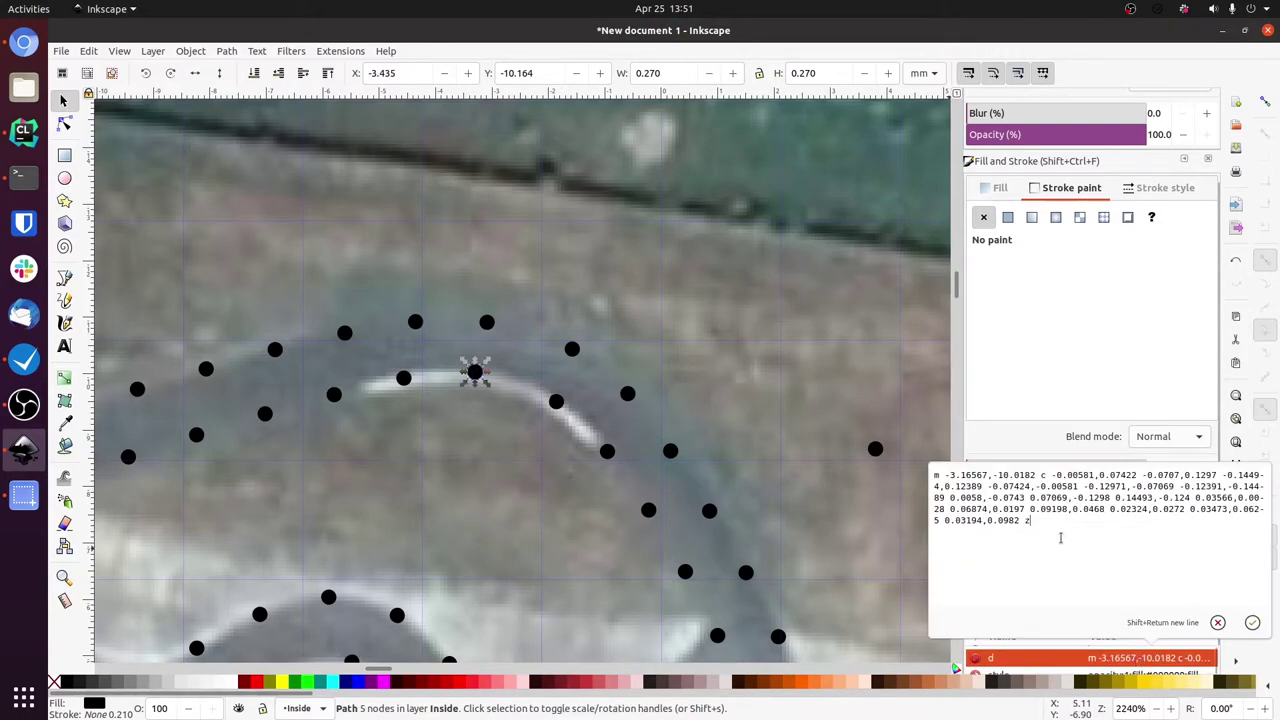
pyautogui.moveTo(1038, 524); pyautogui.dragTo(932, 474)
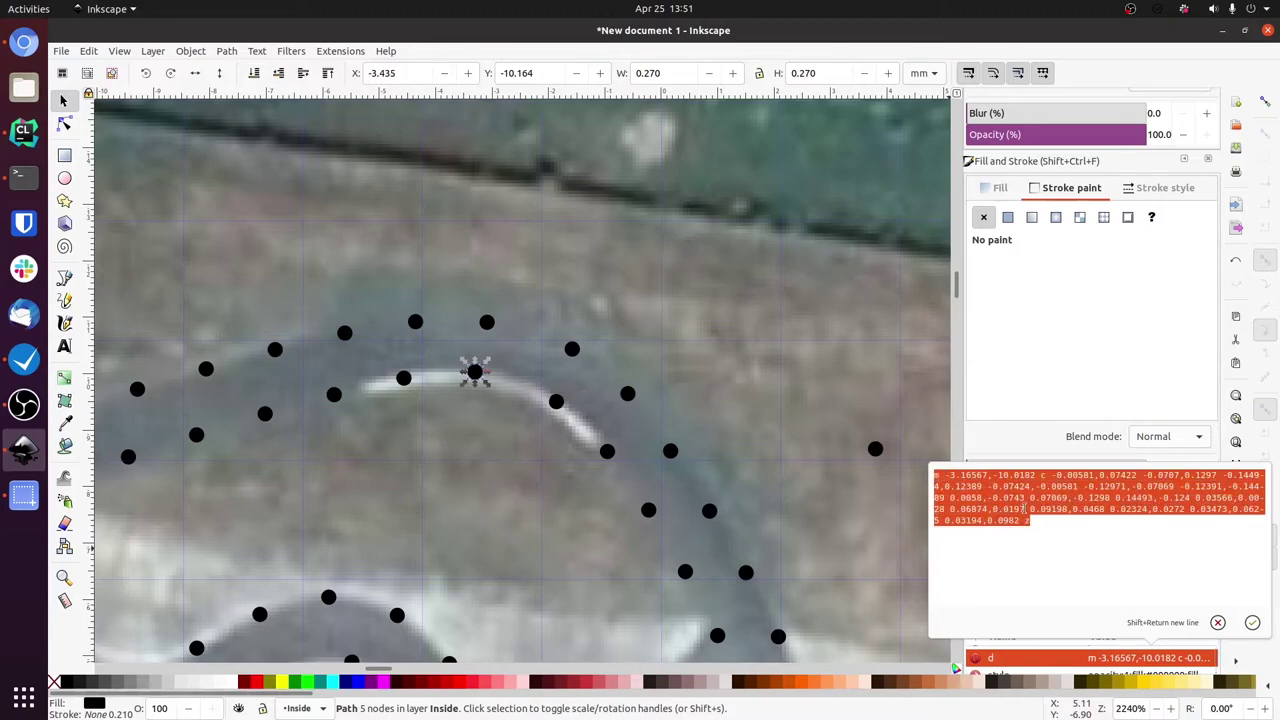
pyautogui.click(1045, 521)
pyautogui.click(1220, 621)
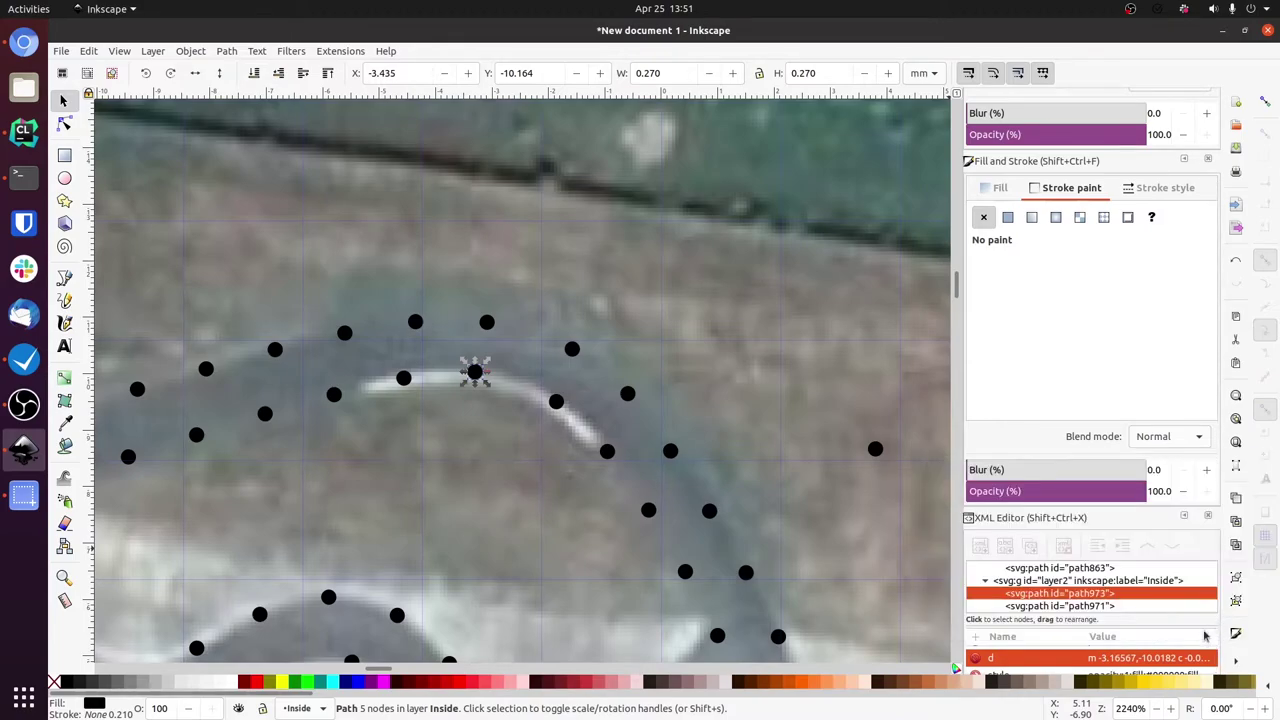
# Convert the first dot of the Inside layer, path973, into a pattern-filled rectangle with Objects to Pattern.
pyautogui.click(486, 322)
pyautogui.scroll(10, 1122, 608)
pyautogui.scroll(-12, 1106, 598)
pyautogui.scroll(-10, 1093, 590)
pyautogui.click(1075, 580)
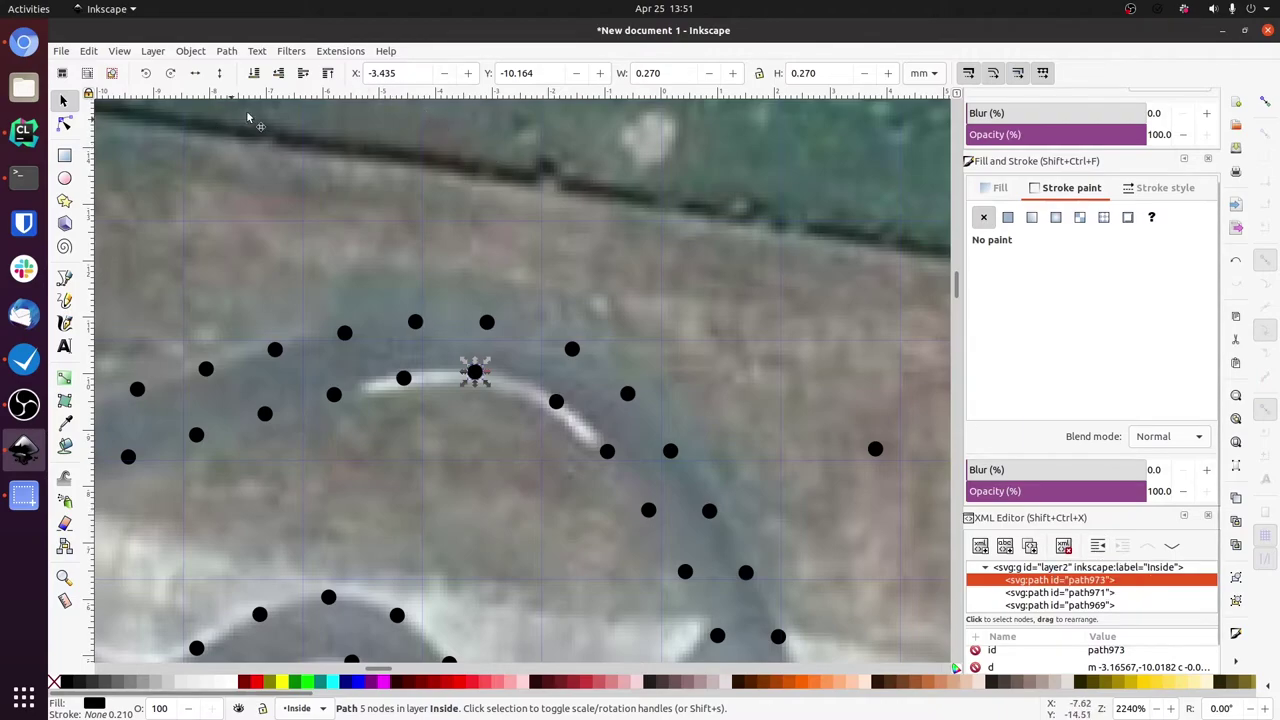
pyautogui.click(195, 52)
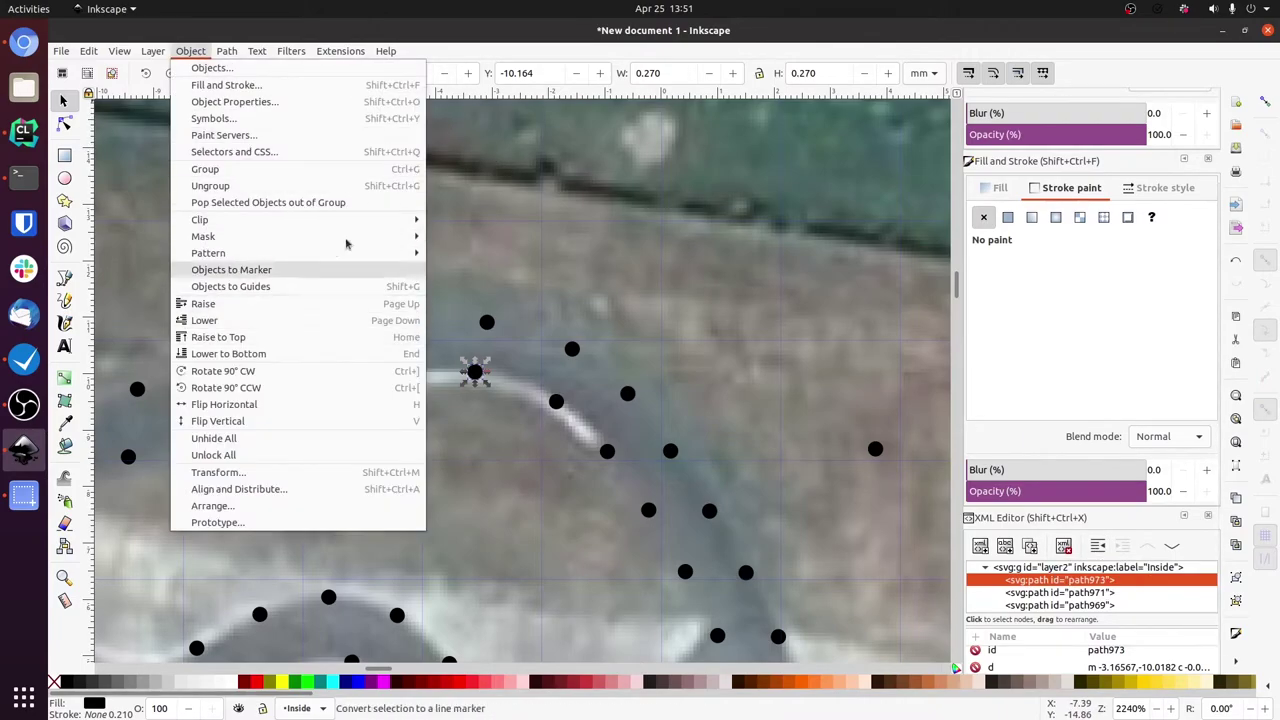
pyautogui.moveTo(360, 255)
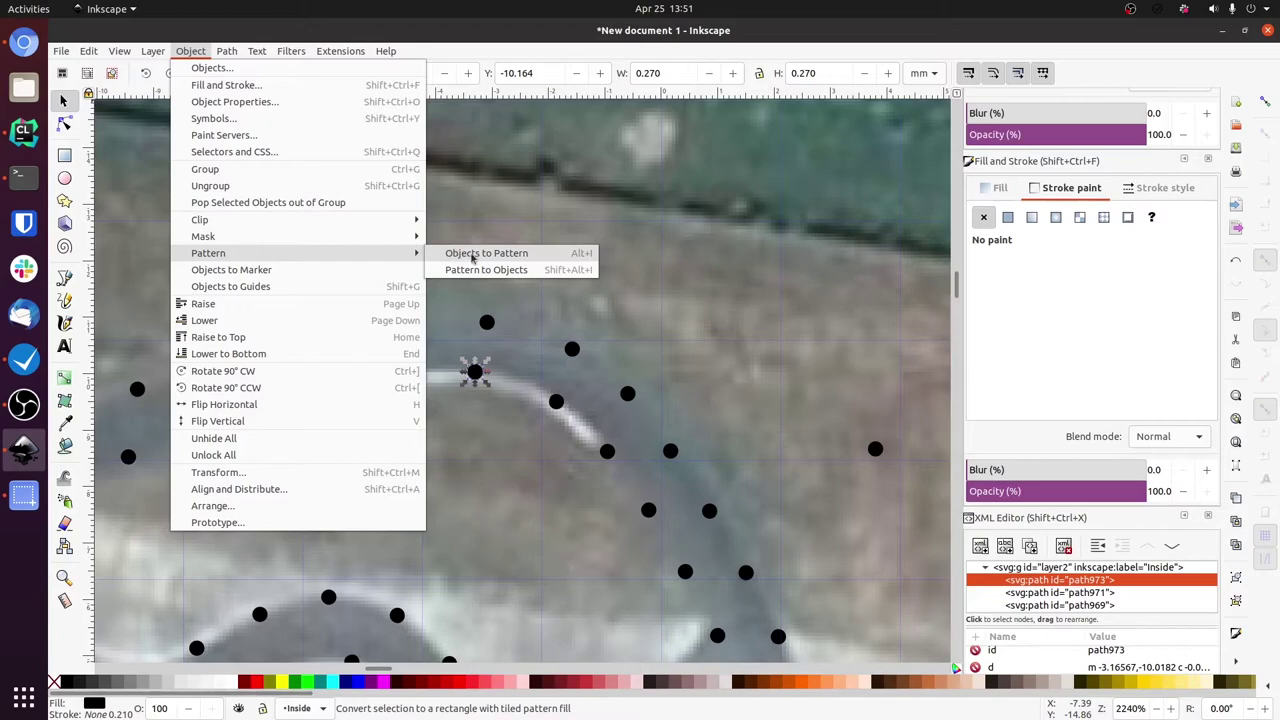
pyautogui.click(533, 256)
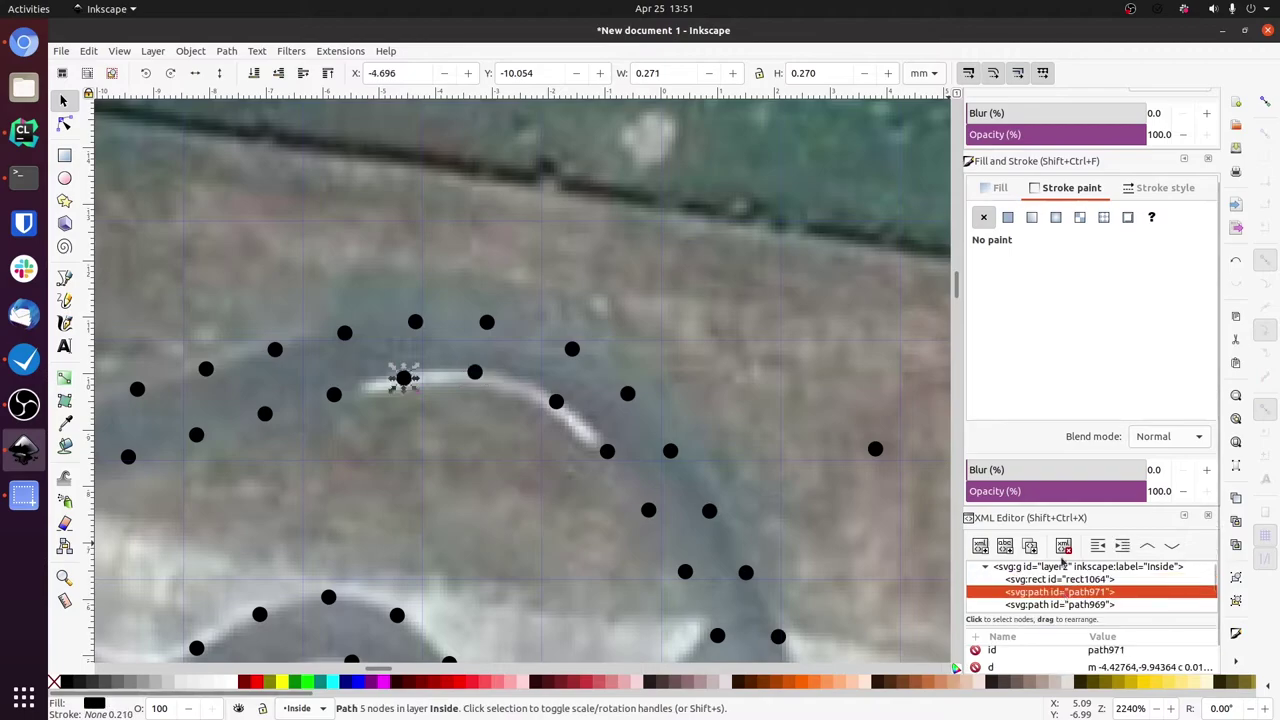
# Convert every remaining dot in the Inside and Outside layers into its own pattern-filled rectangle, one XML entry at a time.
pyautogui.click(1063, 593)
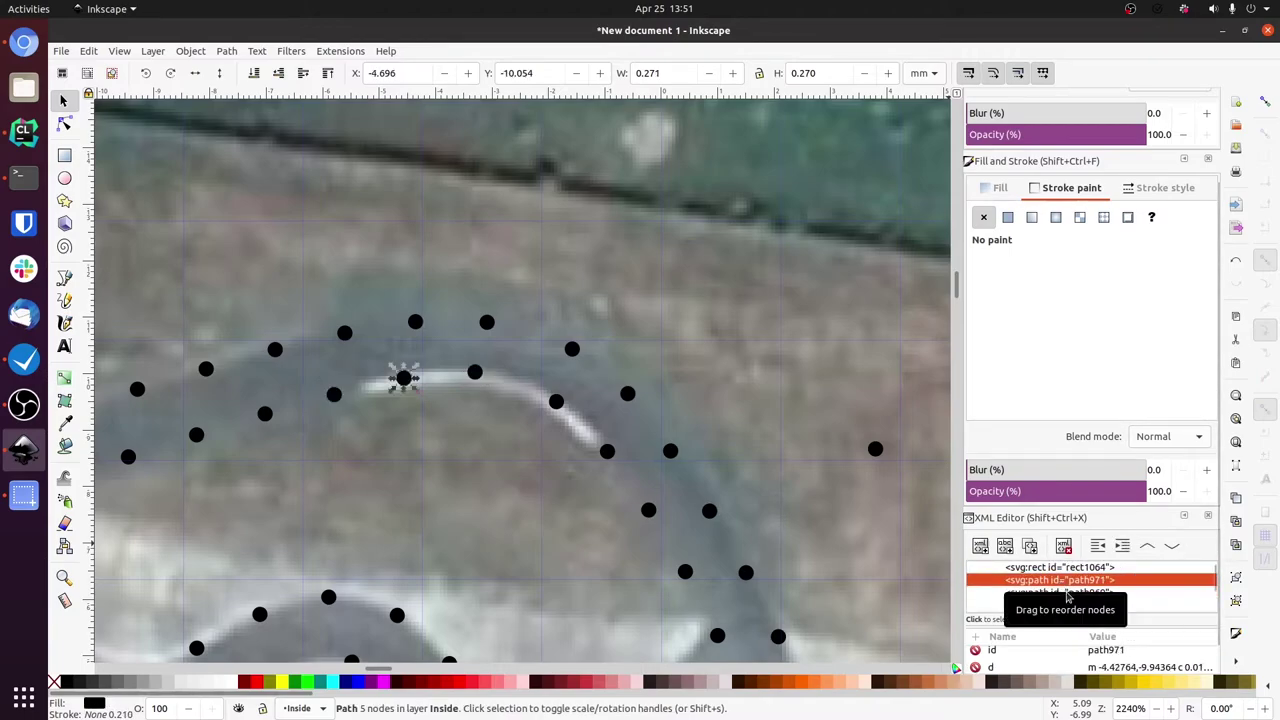
pyautogui.click(1095, 580)
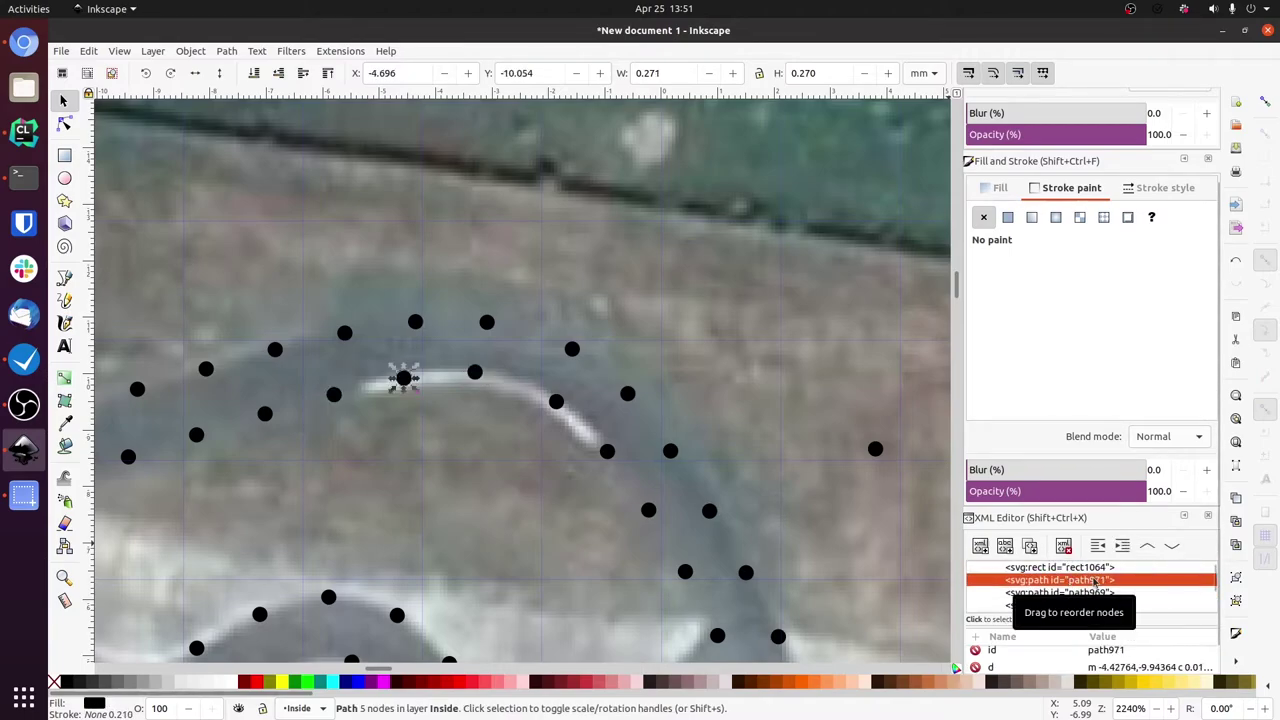
pyautogui.click(1065, 568)
pyautogui.click(1040, 549)
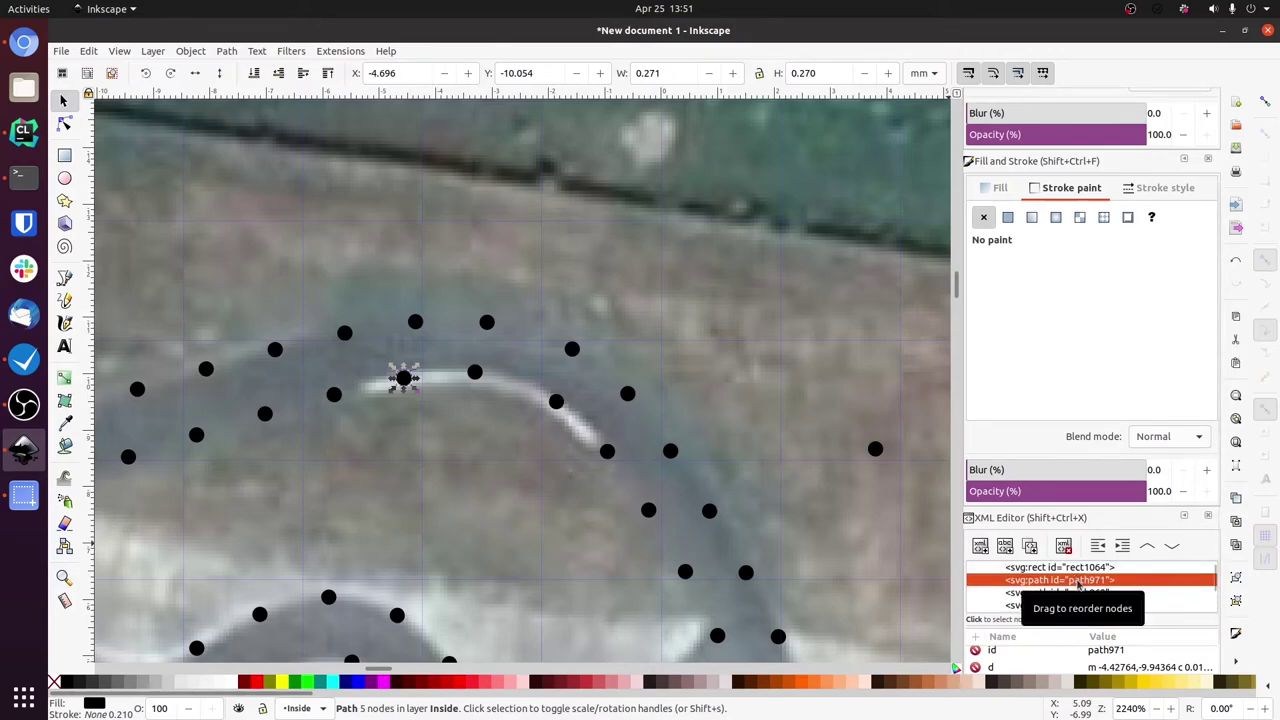
pyautogui.hotkey('ctrl', 'z')
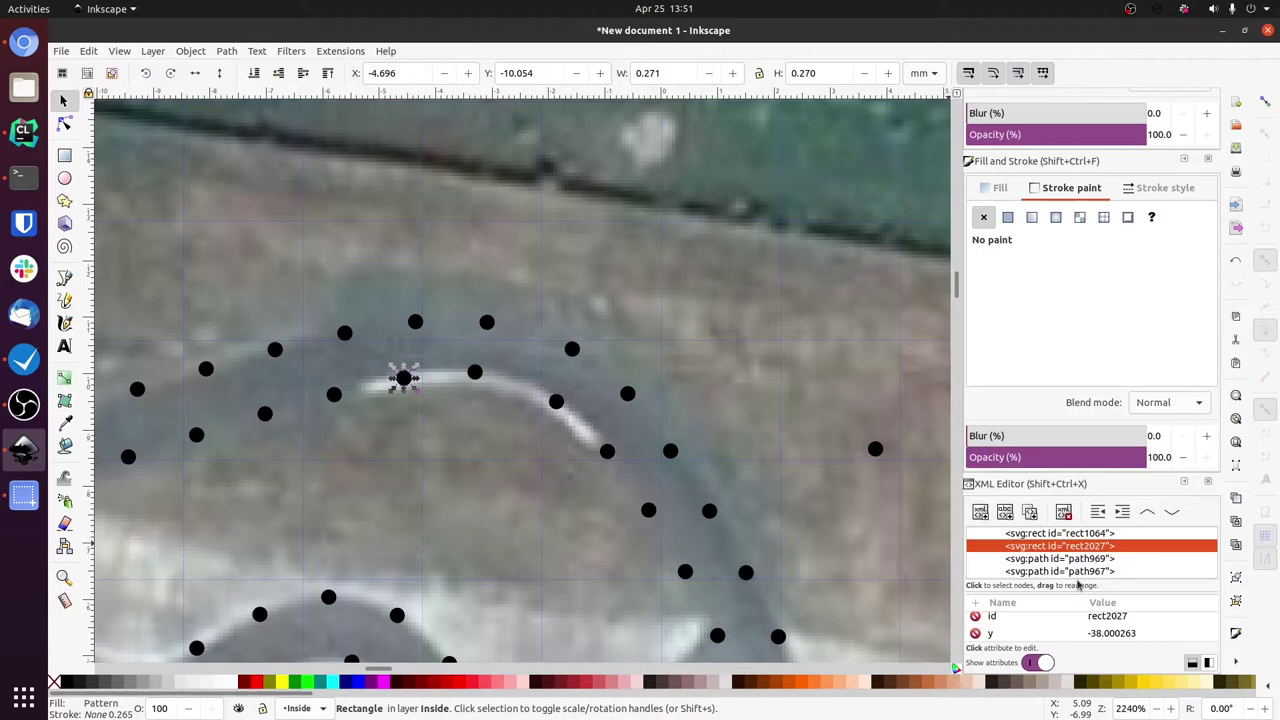
pyautogui.hotkey('ctrl', 'z')
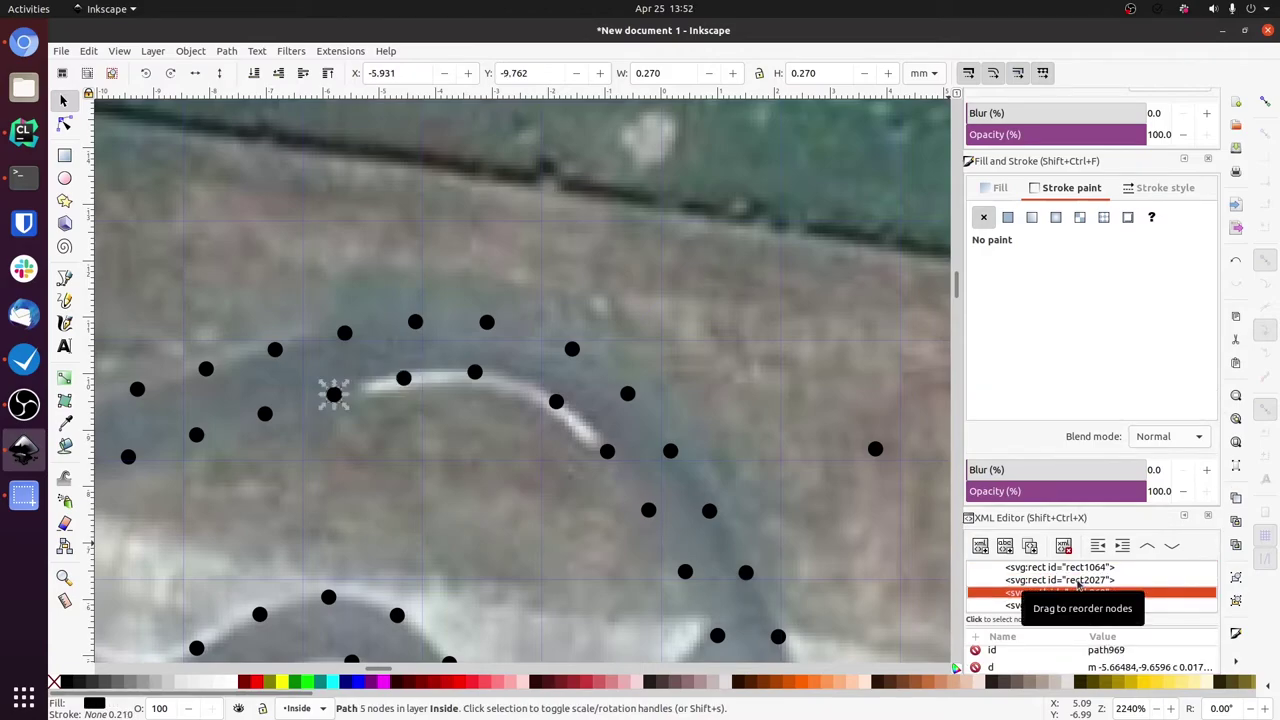
pyautogui.hotkey('ctrl', 'z')
pyautogui.hotkey('ctrl', 'z')
pyautogui.hotkey('ctrl', 'z')
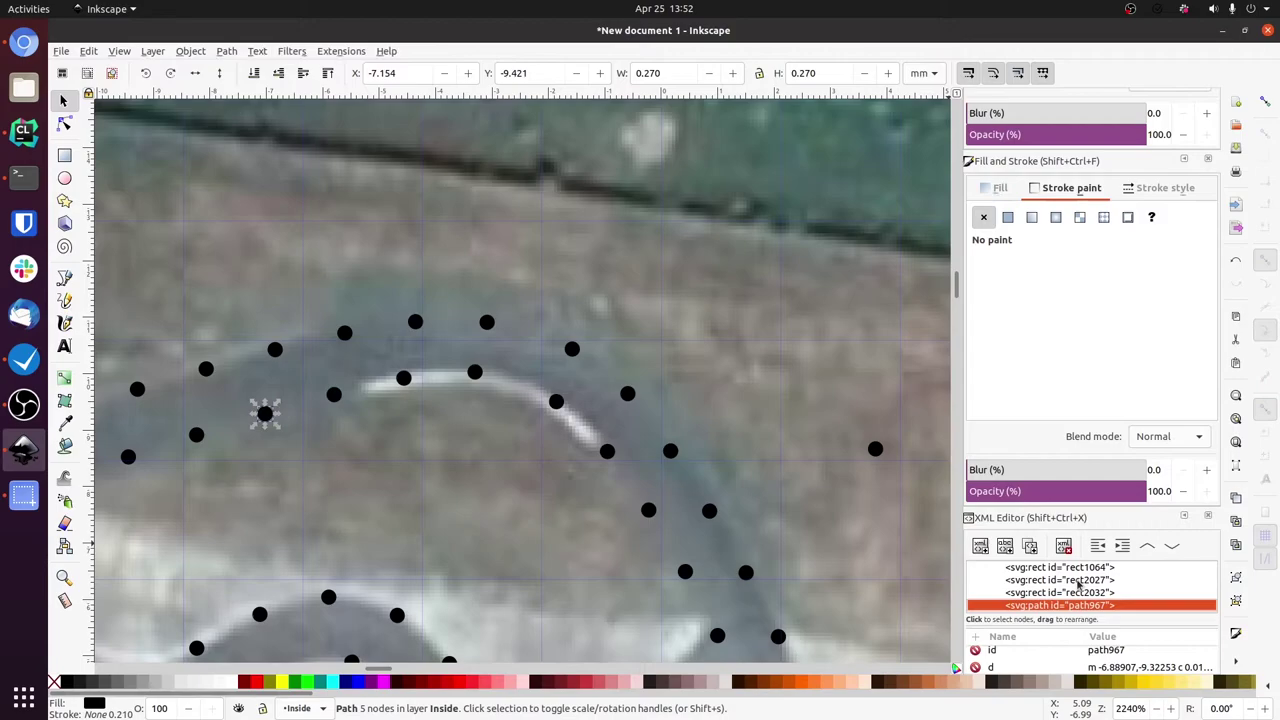
pyautogui.hotkey('ctrl', 'z')
pyautogui.hotkey('ctrl', 'z')
pyautogui.hotkey('ctrl', 'z')
pyautogui.hotkey('ctrl', 'z')
pyautogui.hotkey('ctrl', 'z')
pyautogui.hotkey('ctrl', 'z')
pyautogui.hotkey('ctrl', 'z')
pyautogui.hotkey('ctrl', 'z')
pyautogui.hotkey('ctrl', 'shift', 'z')
pyautogui.hotkey('ctrl', 'shift', 'z')
pyautogui.hotkey('ctrl', 'shift', 'z')
pyautogui.hotkey('ctrl', 'shift', 'z')
pyautogui.hotkey('ctrl', 'shift', 'z')
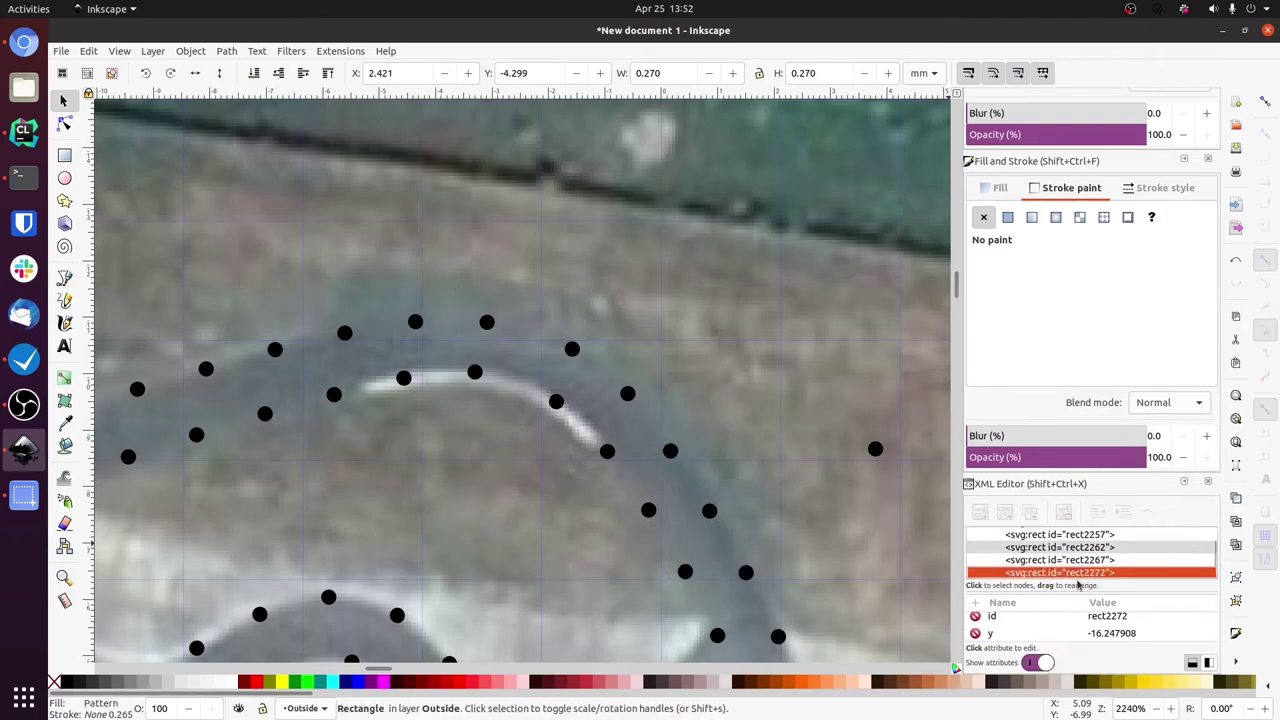
pyautogui.hotkey('ctrl', 'shift', 'z')
pyautogui.hotkey('ctrl', 'shift', 'z')
pyautogui.hotkey('ctrl', 'shift', 'z')
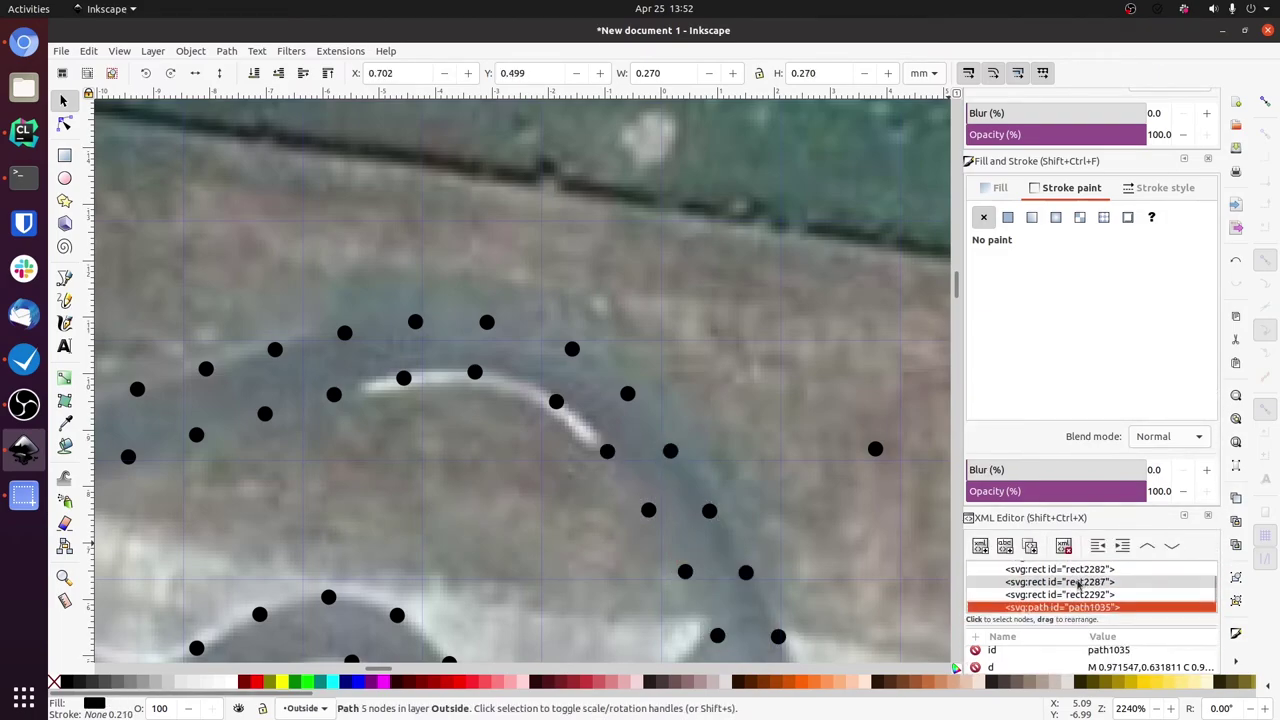
pyautogui.hotkey('ctrl', 'shift', 'z')
pyautogui.hotkey('ctrl', 'shift', 'z')
pyautogui.hotkey('ctrl', 'shift', 'z')
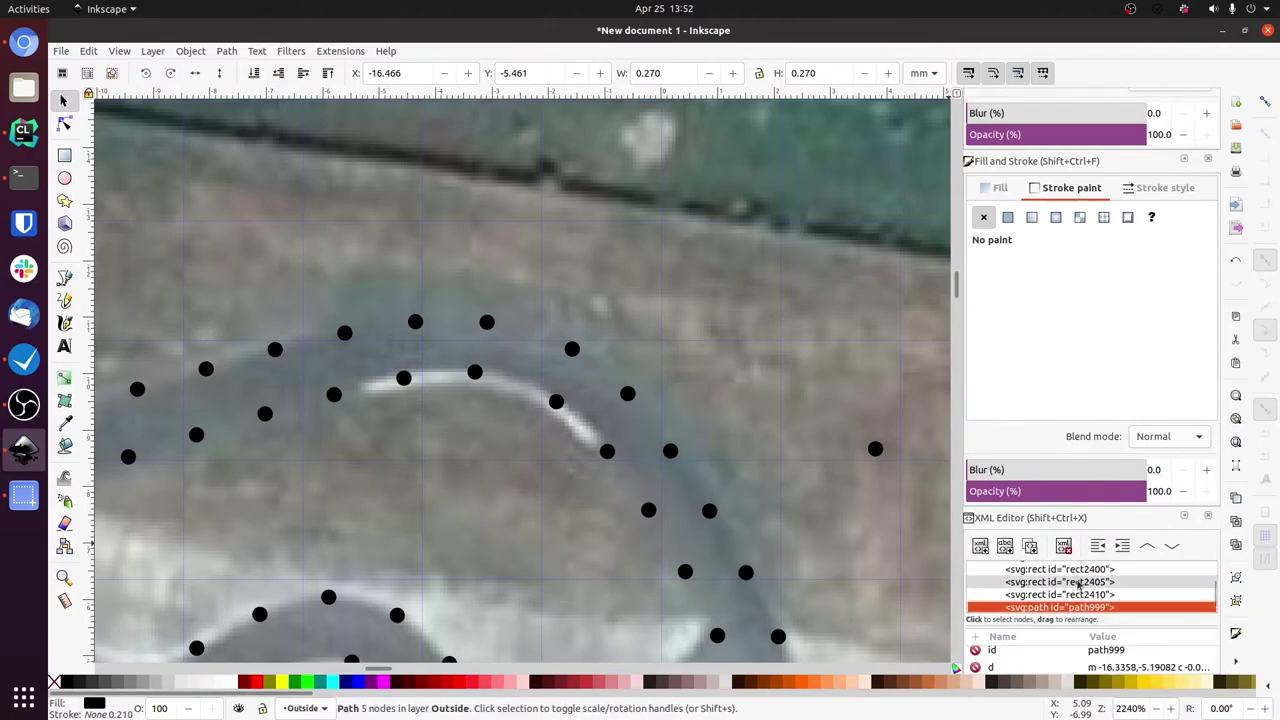
pyautogui.hotkey('ctrl', 'shift', 'z')
pyautogui.hotkey('ctrl', 'shift', 'z')
pyautogui.hotkey('ctrl', 'shift', 'z')
pyautogui.hotkey('ctrl', 'shift', 'z')
pyautogui.hotkey('ctrl', 'shift', 'z')
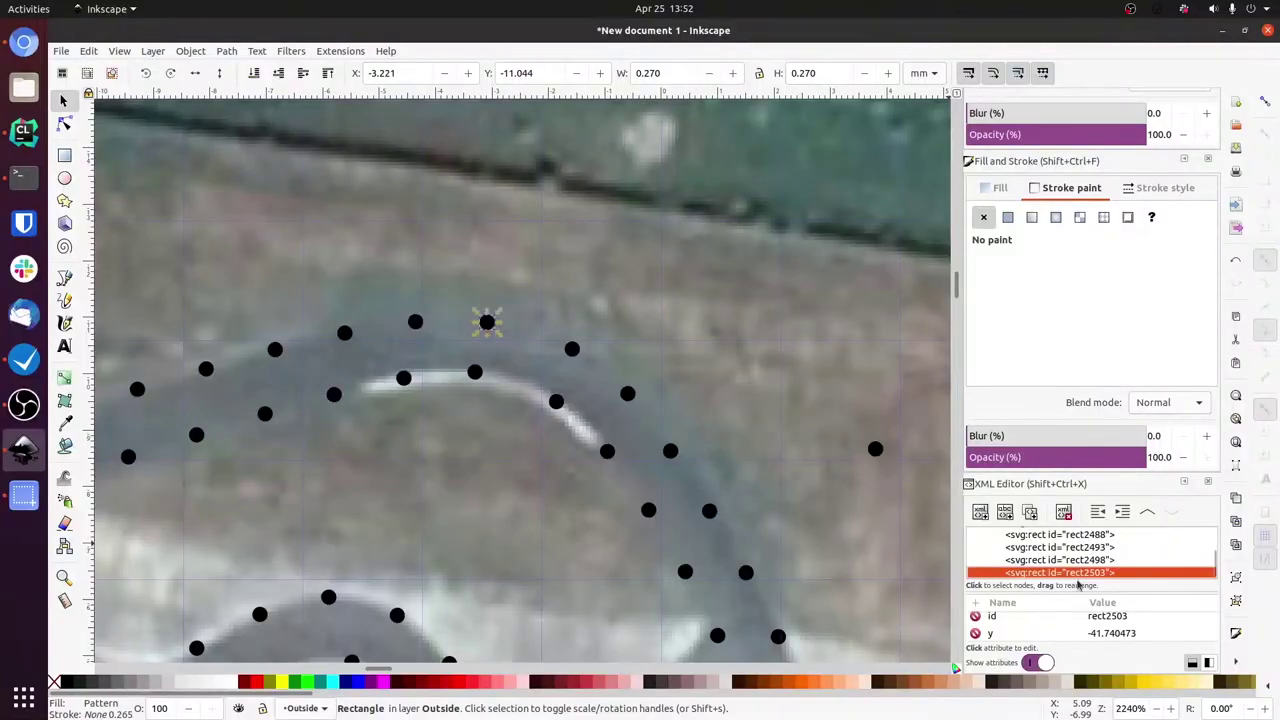
# Look through the rectangle entries of the Outside and Inside layers in the XML Editor to check that the dots are converted.
pyautogui.press('Up')
pyautogui.press('Up')
pyautogui.press('Up')
pyautogui.press('Up')
pyautogui.press('Up')
pyautogui.press('Up')
pyautogui.press('Up')
pyautogui.press('Up')
pyautogui.press('Up')
pyautogui.press('Up')
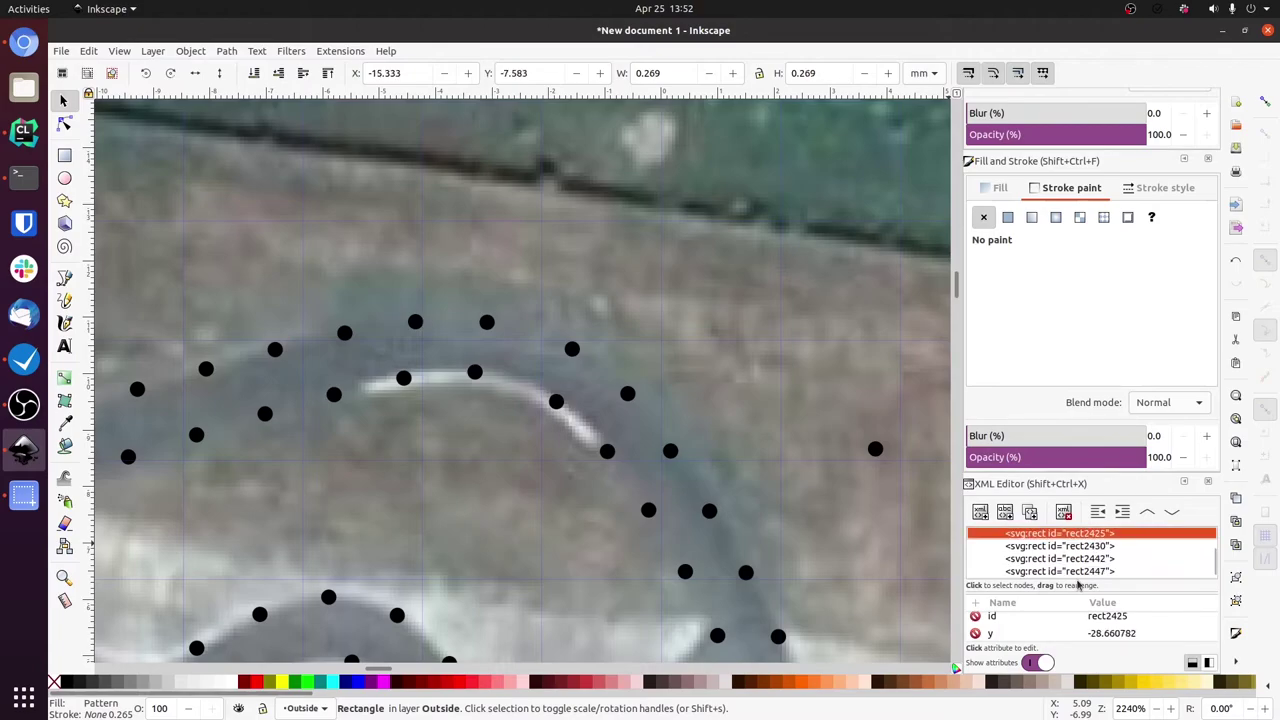
pyautogui.scroll(1, 1043, 553)
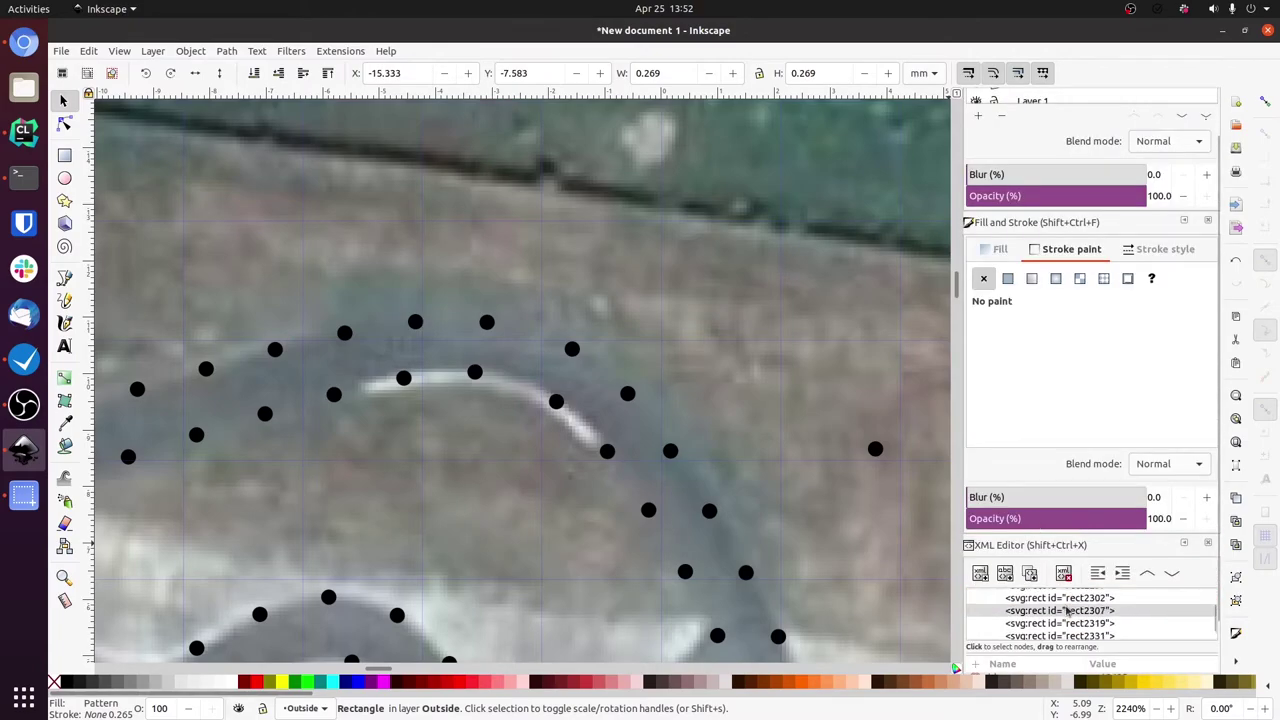
pyautogui.scroll(3, 1065, 605)
pyautogui.click(1059, 605)
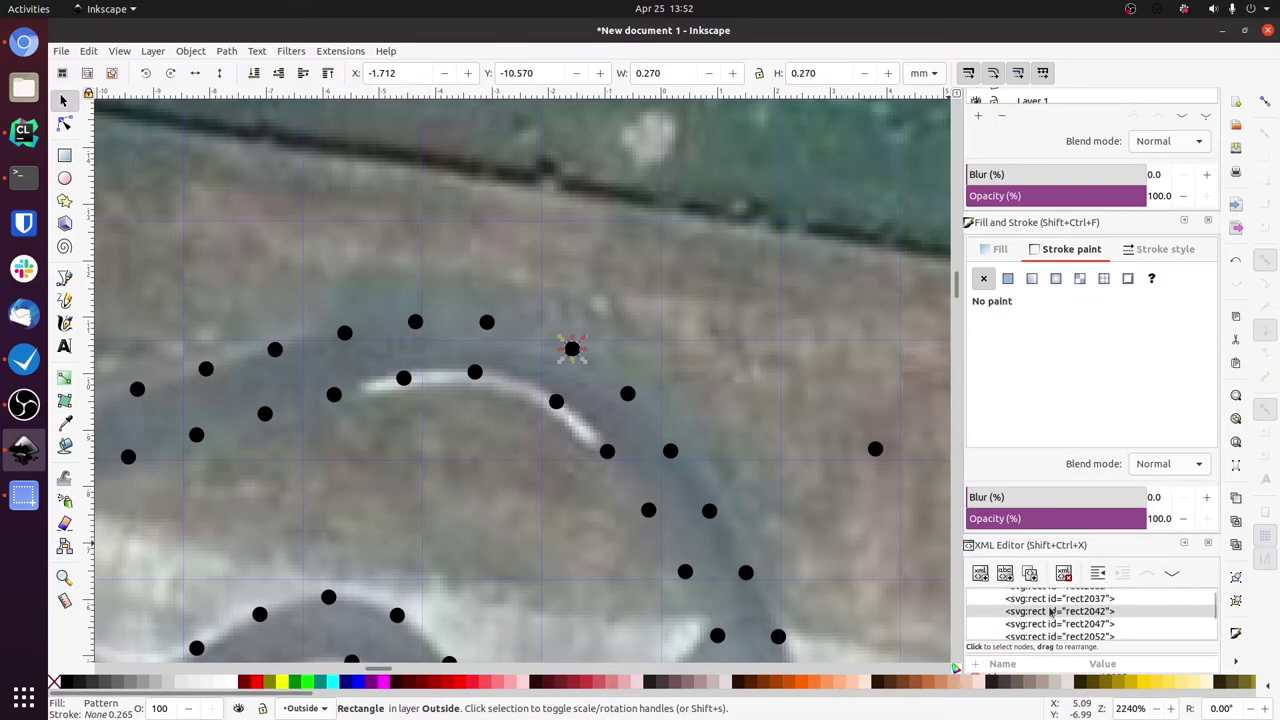
pyautogui.scroll(6, 1050, 610)
pyautogui.click(1046, 621)
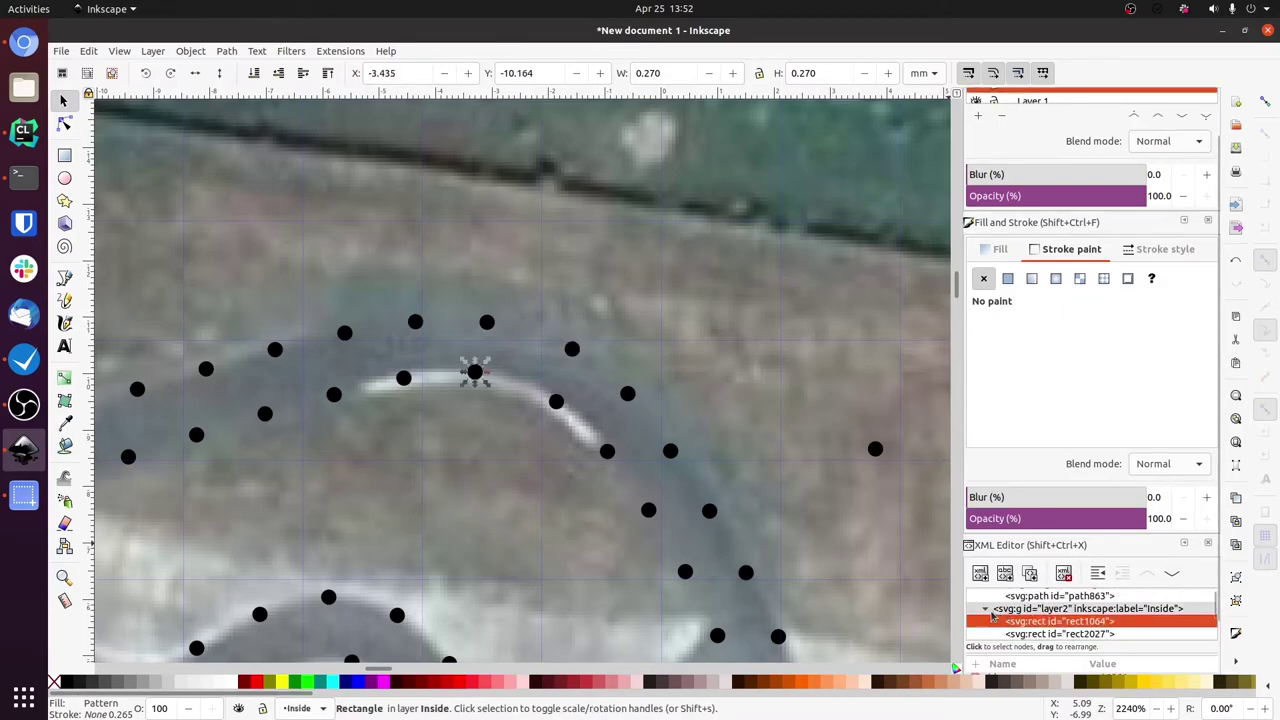
# Return to the layer nodes in the XML Editor's tree and close the Layers dialog.
pyautogui.scroll(6, 1000, 616)
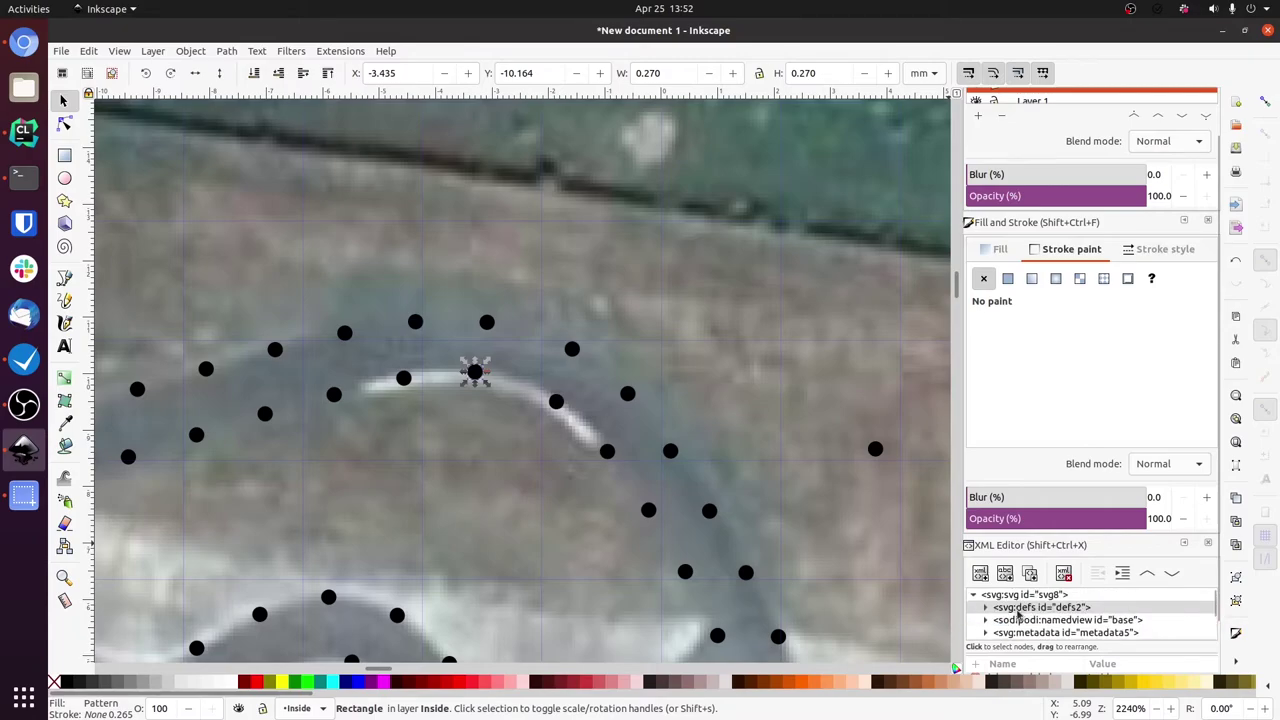
pyautogui.hotkey('alt', 'Tab')
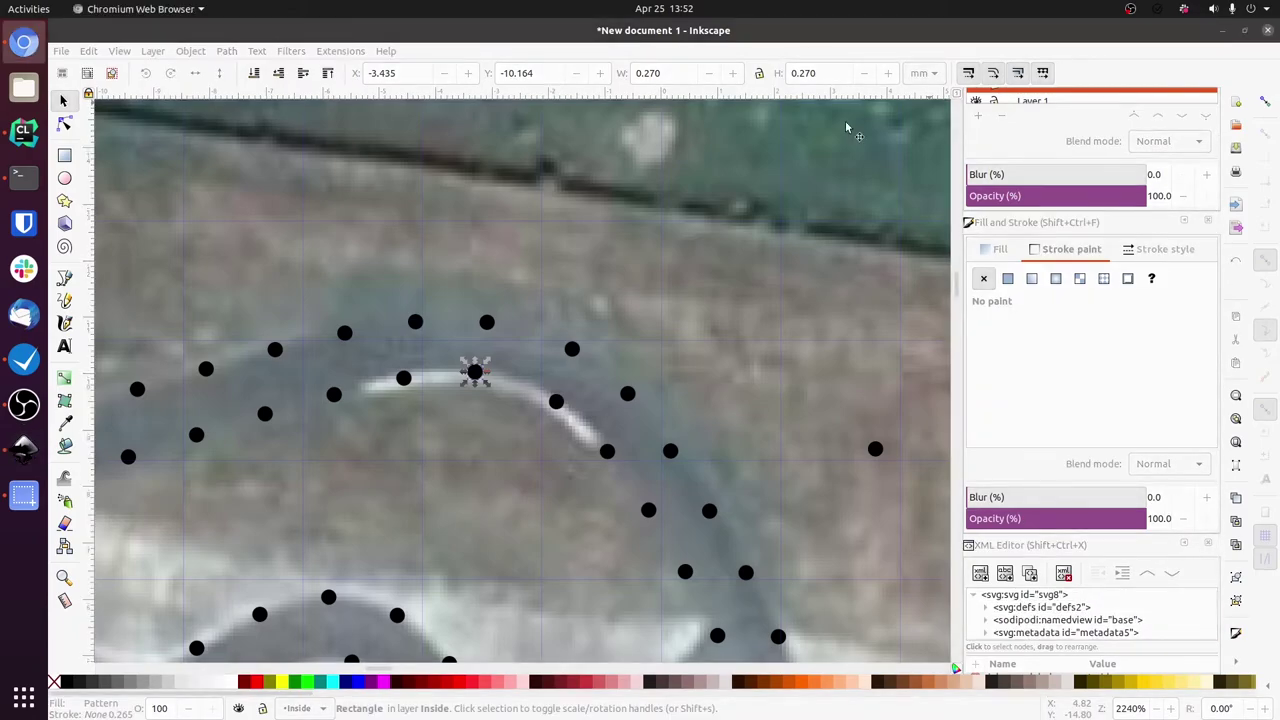
pyautogui.scroll(-5, 1072, 624)
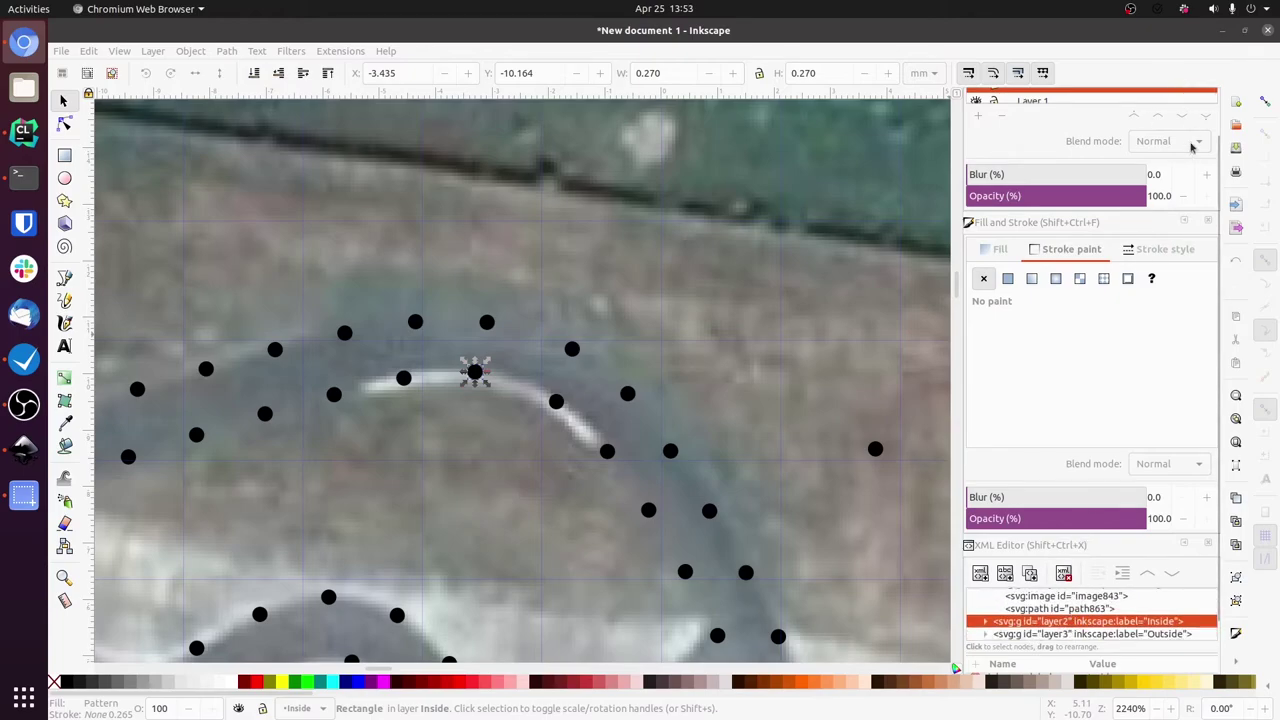
pyautogui.scroll(1, 1189, 151)
pyautogui.click(1206, 98)
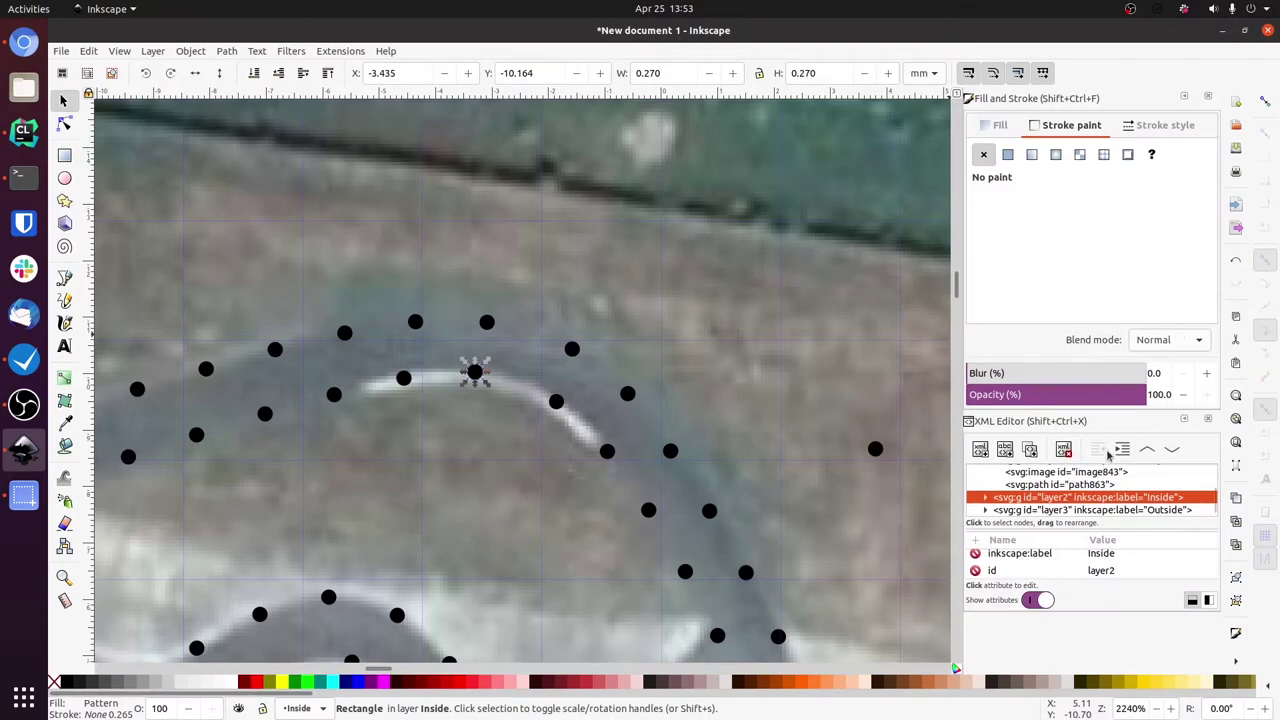
# Examine the id, label and groupmode attributes of the Inside, Outside and Layer 1 nodes in the XML Editor.
pyautogui.scroll(-1, 1045, 575)
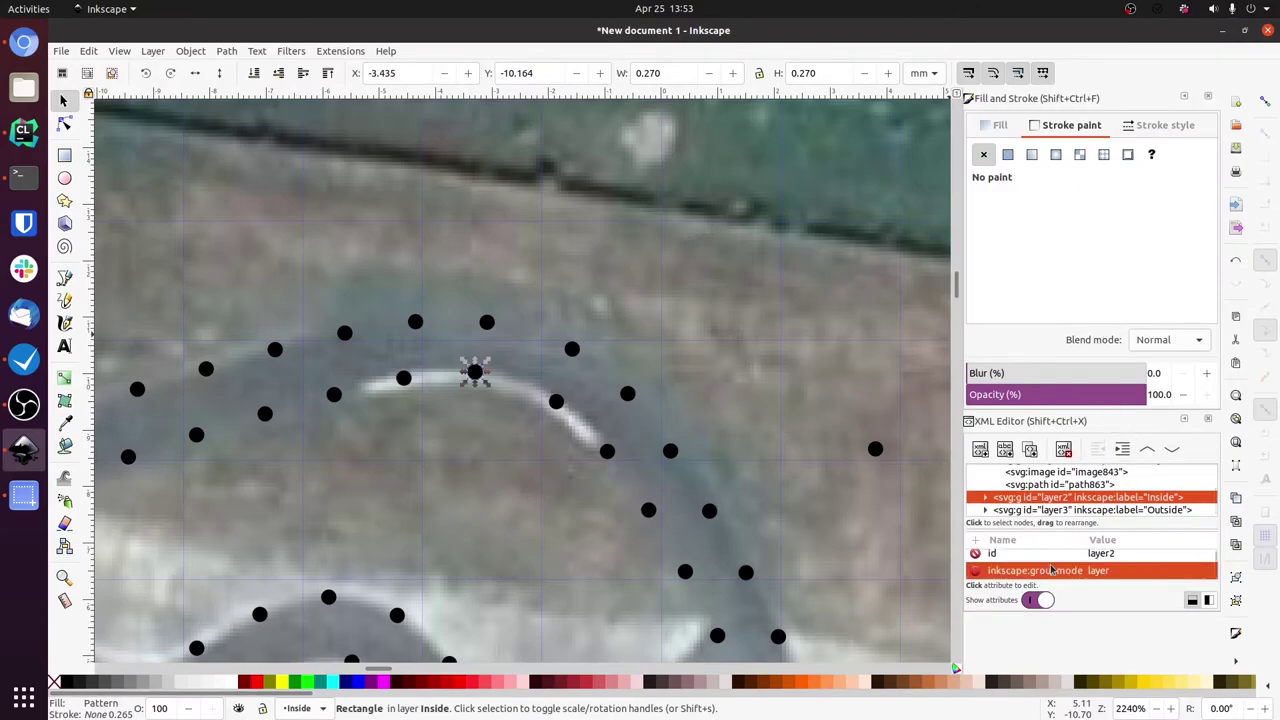
pyautogui.scroll(1, 1055, 570)
pyautogui.scroll(-1, 1055, 571)
pyautogui.click(1060, 510)
pyautogui.scroll(-1, 1065, 572)
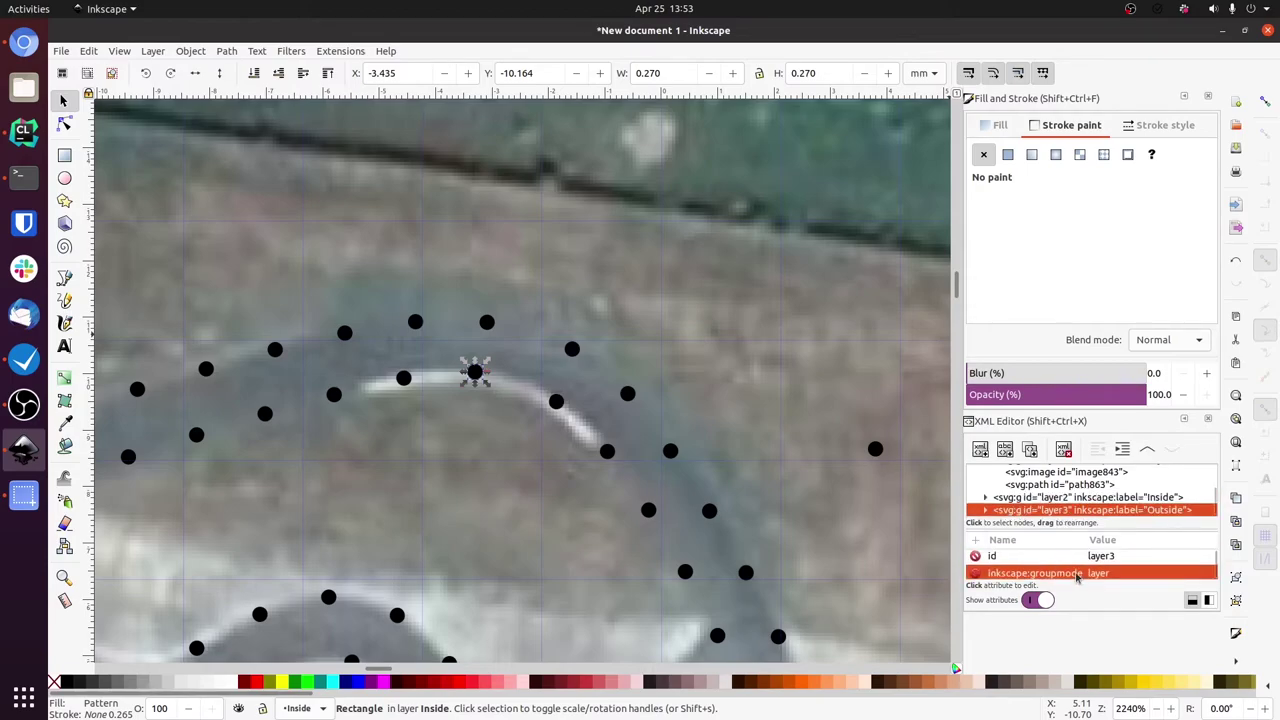
pyautogui.scroll(1, 1076, 566)
pyautogui.scroll(-1, 1075, 563)
pyautogui.scroll(1, 1075, 568)
pyautogui.scroll(3, 1050, 512)
pyautogui.click(1056, 497)
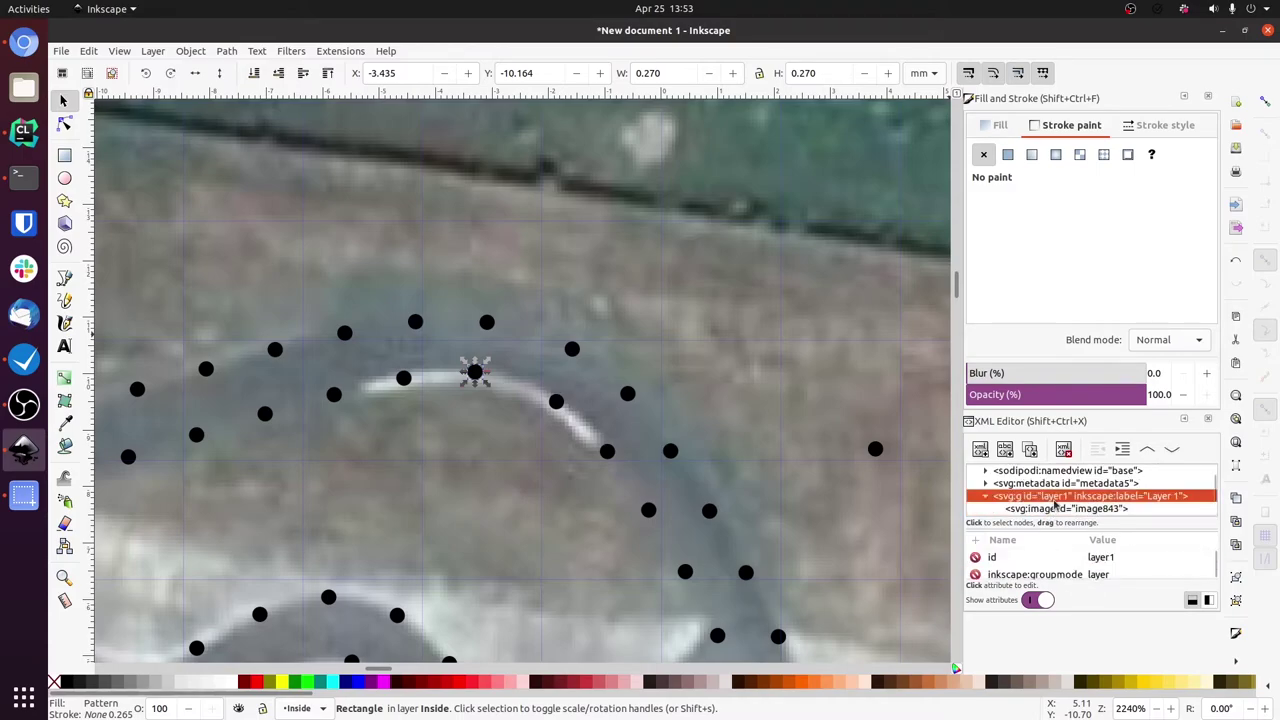
pyautogui.scroll(-1, 1098, 574)
pyautogui.scroll(-1, 1116, 518)
pyautogui.scroll(1, 1110, 508)
pyautogui.scroll(-1, 1107, 507)
pyautogui.click(463, 456)
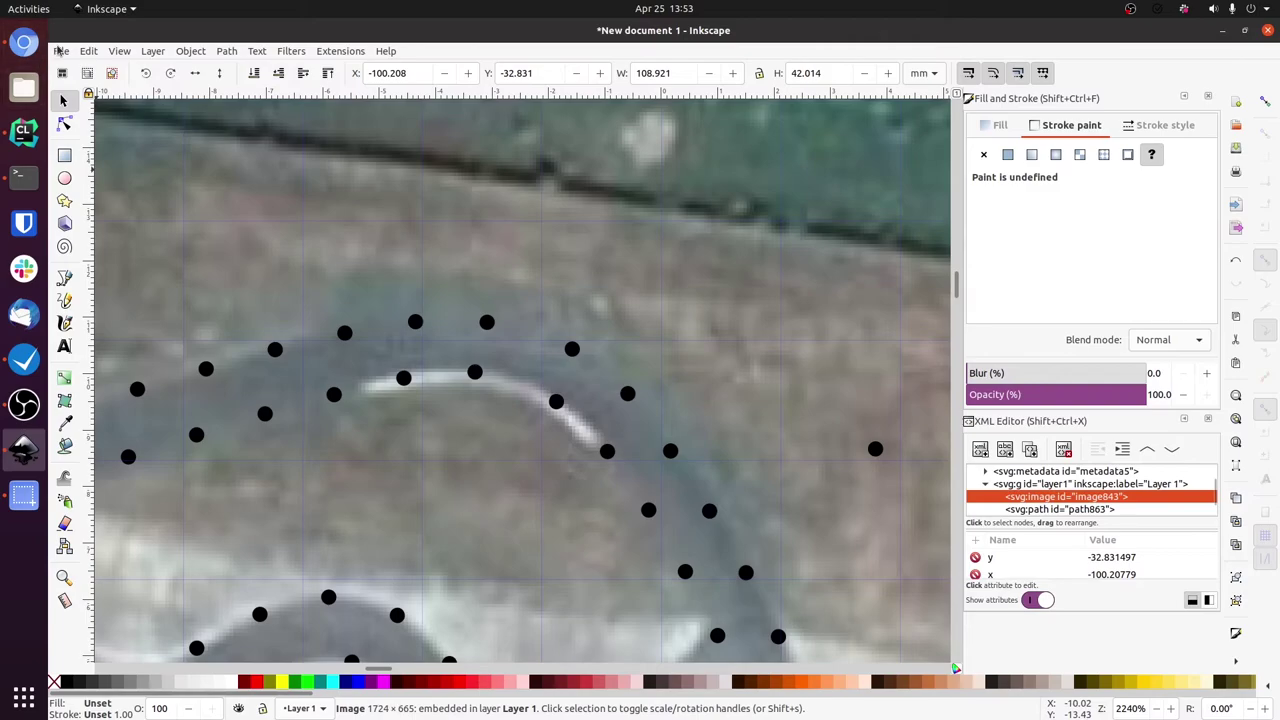
# Save the document in Inkscape SVG format as krzywa.svg in Downloads, replacing the existing file.
pyautogui.click(61, 51)
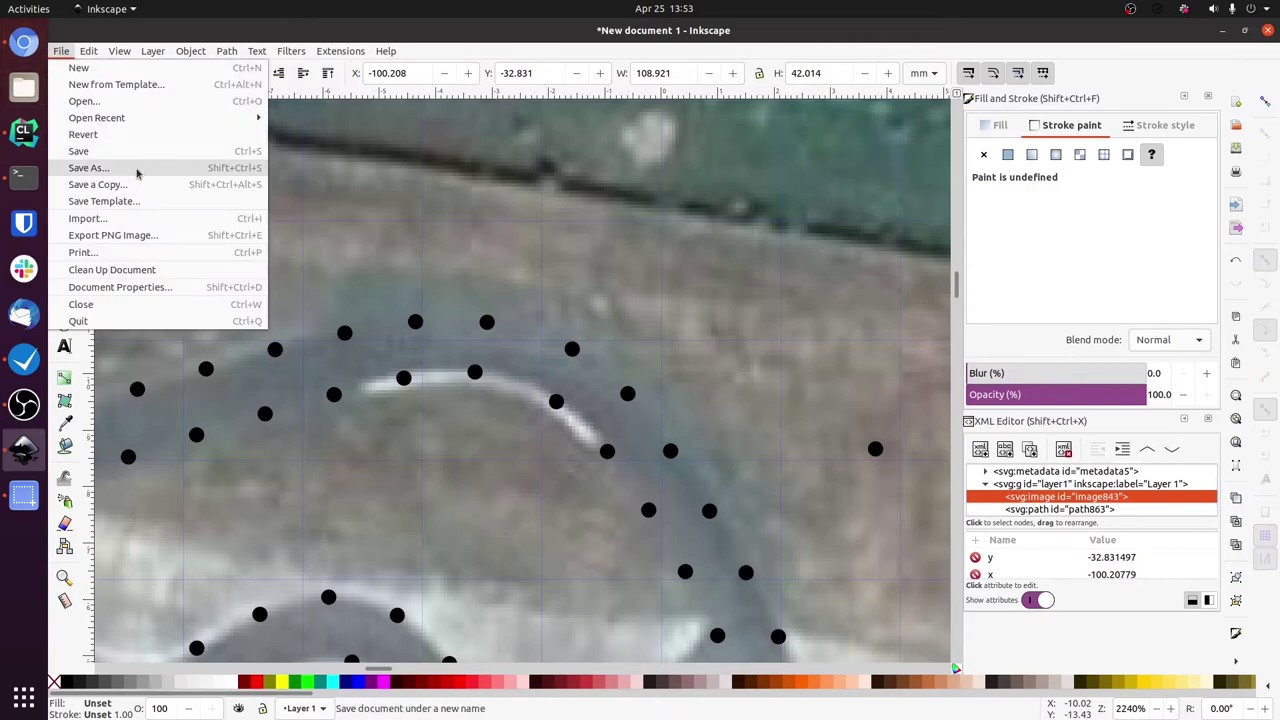
pyautogui.click(88, 168)
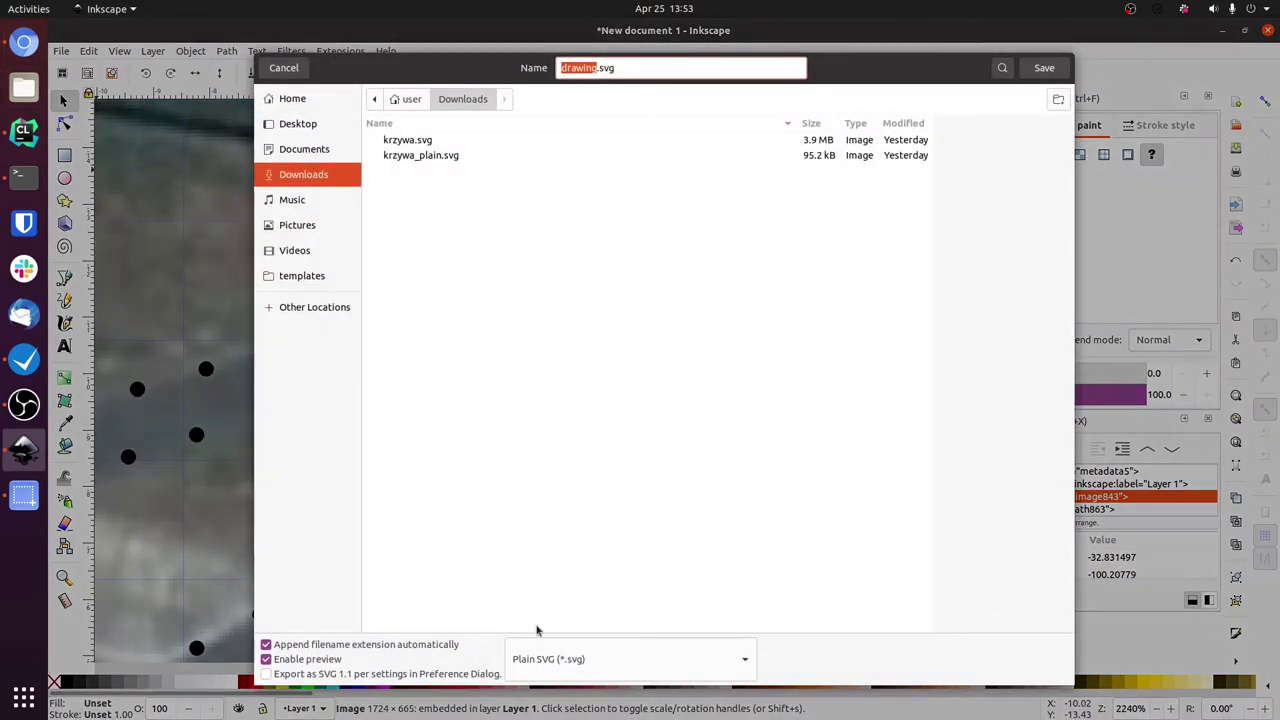
pyautogui.click(589, 660)
pyautogui.click(588, 641)
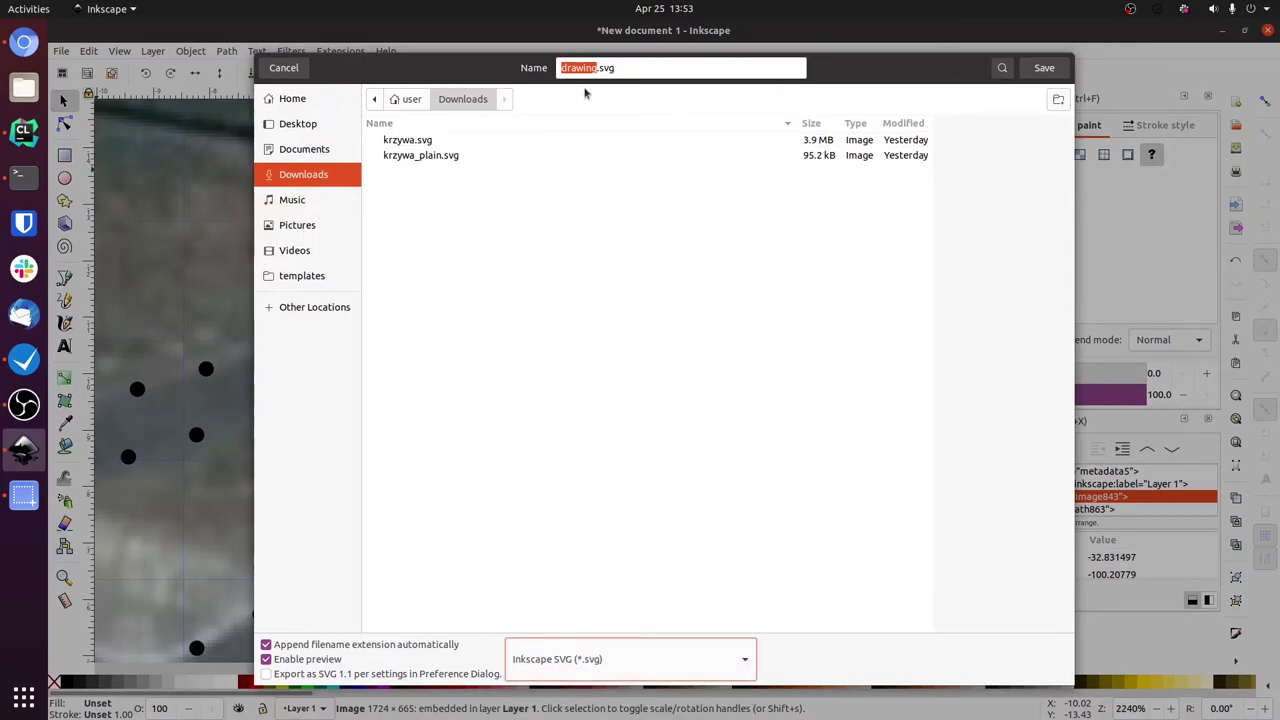
pyautogui.click(517, 141)
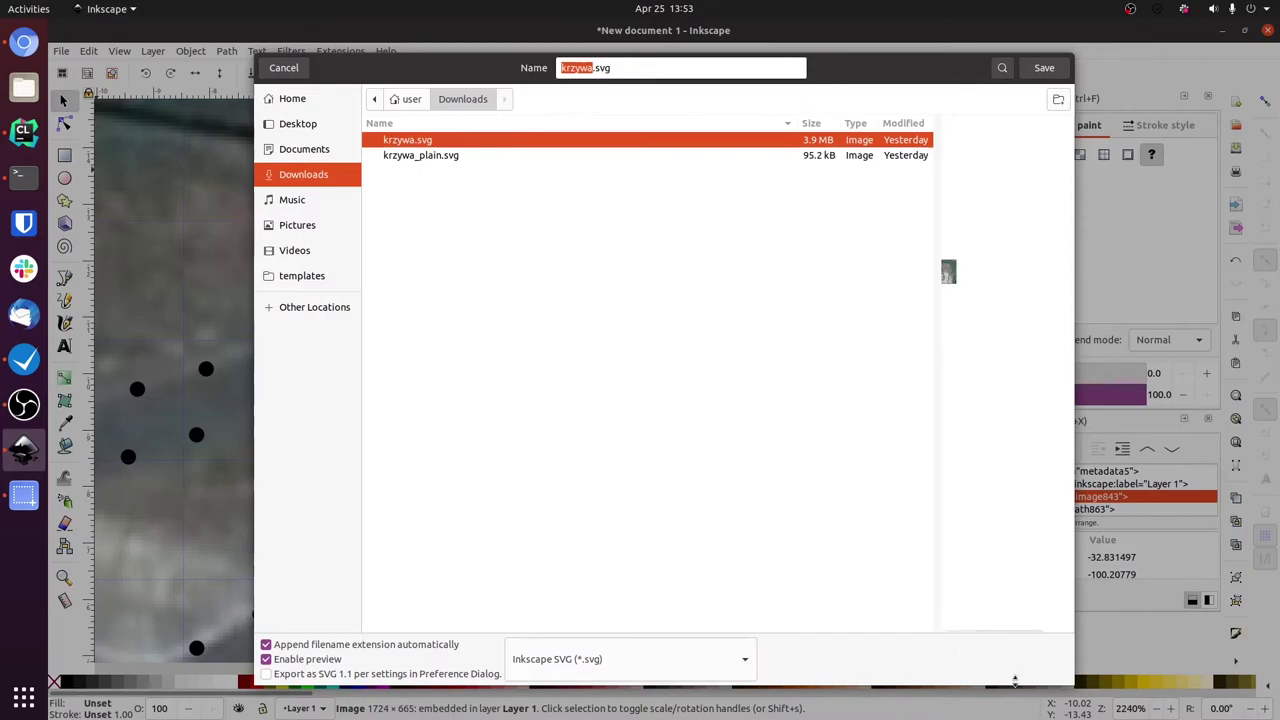
pyautogui.click(1044, 68)
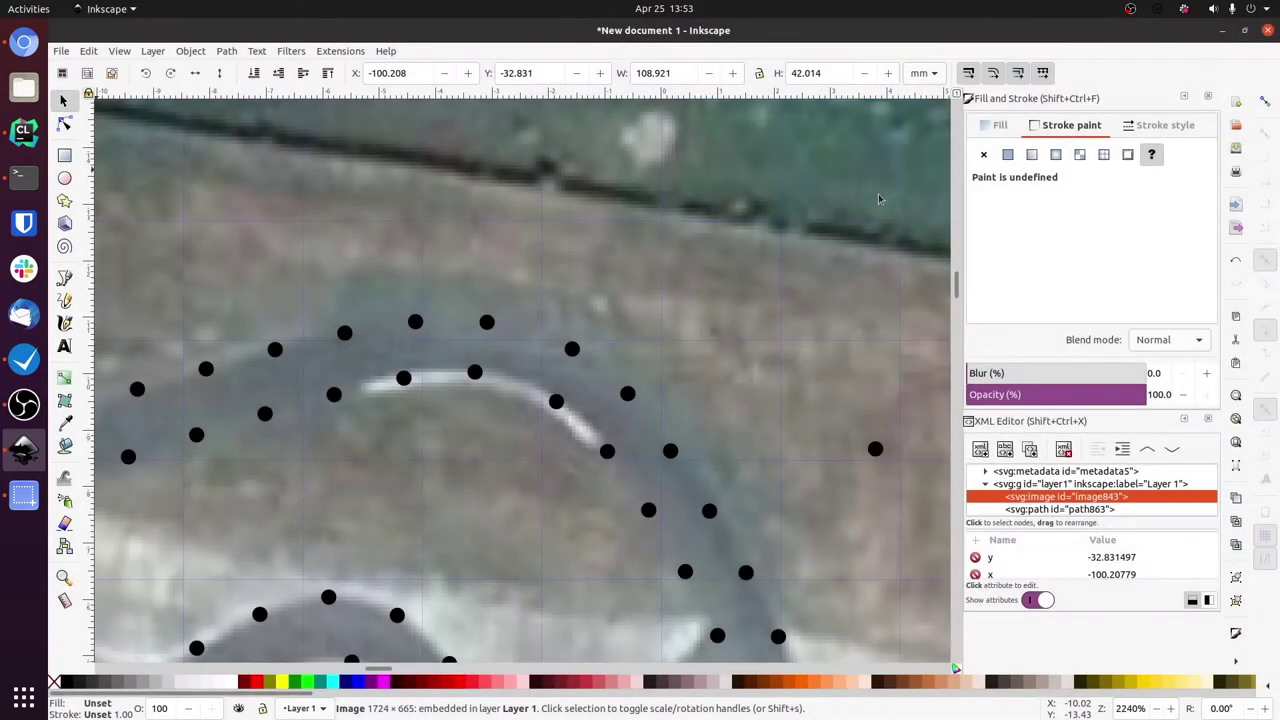
pyautogui.click(773, 425)
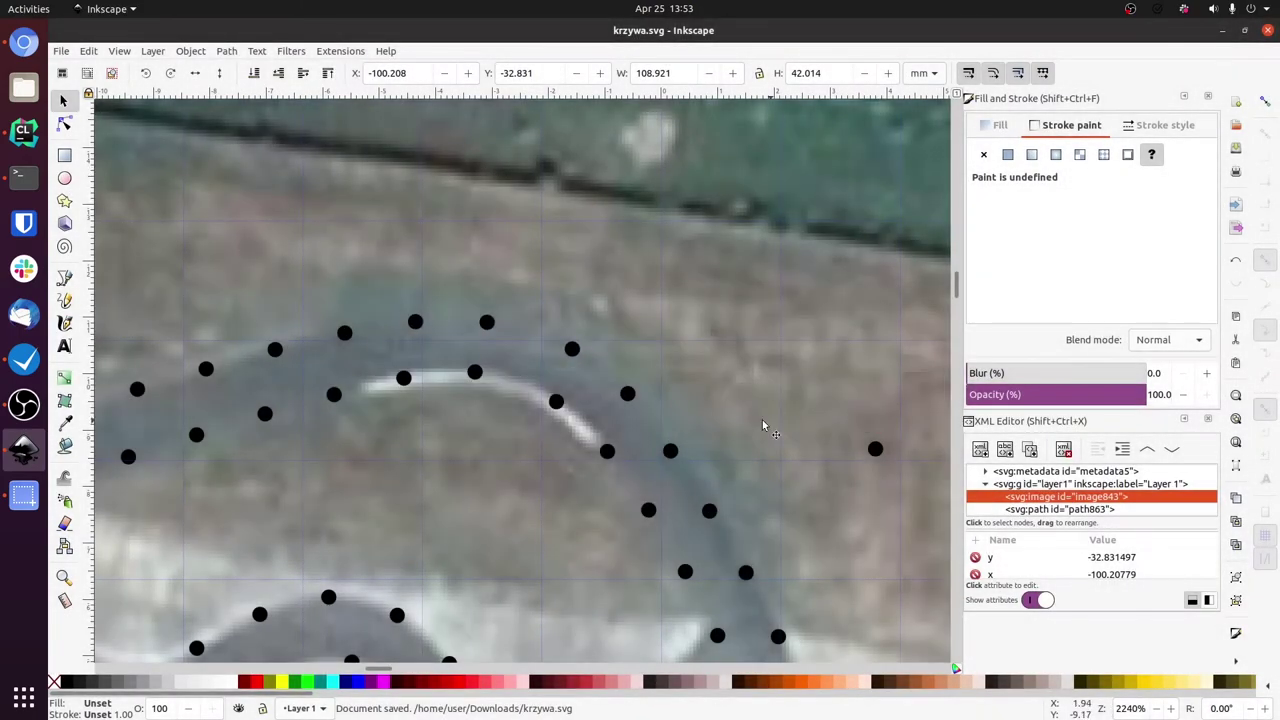
# Look over the whole dotted track and identify the path863 dot among Layer 1's entries in the XML Editor.
pyautogui.moveTo(532, 474); pyautogui.dragTo(389, 403)
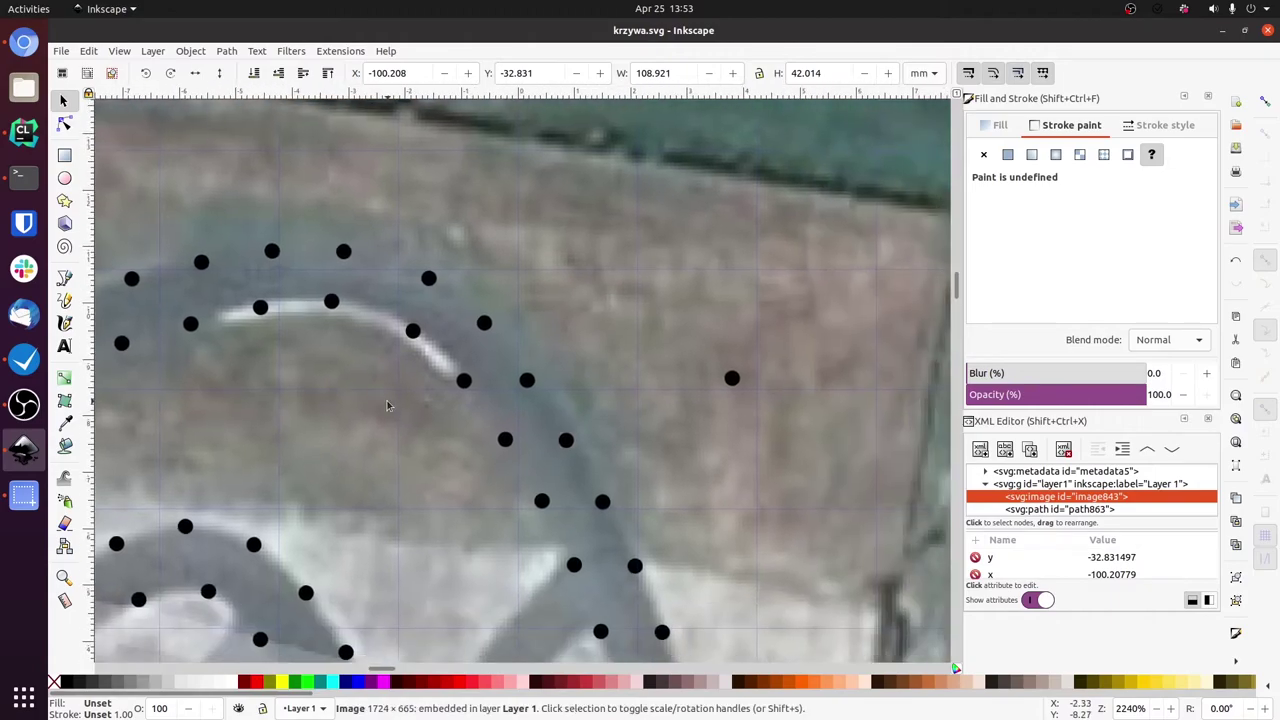
pyautogui.scroll(-6, 494, 318)
pyautogui.scroll(4, 624, 308)
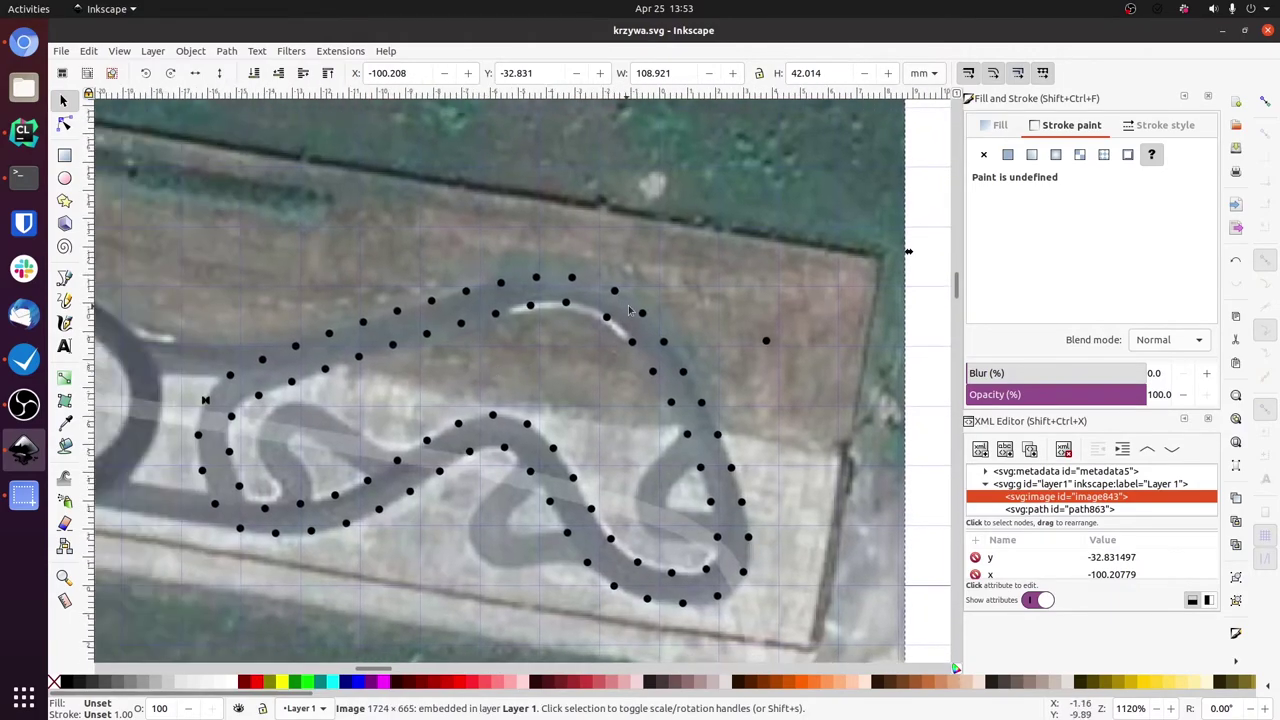
pyautogui.scroll(-2, 405, 415)
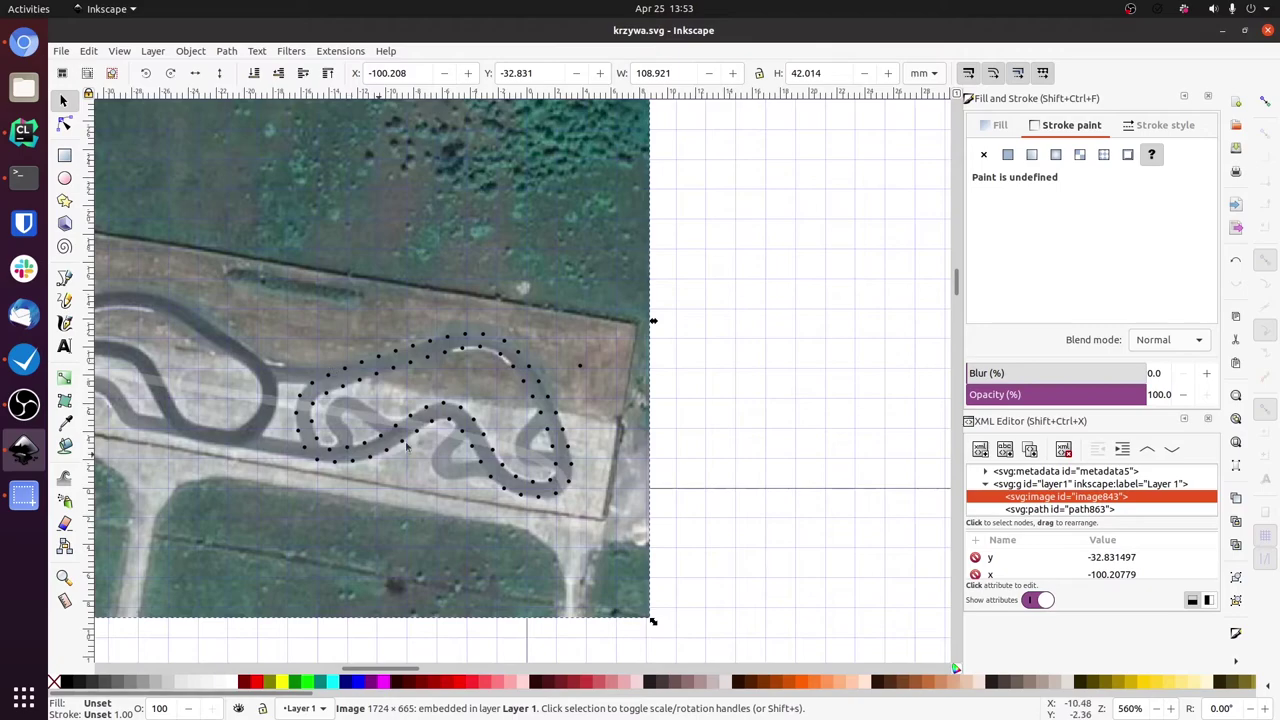
pyautogui.scroll(2, 406, 410)
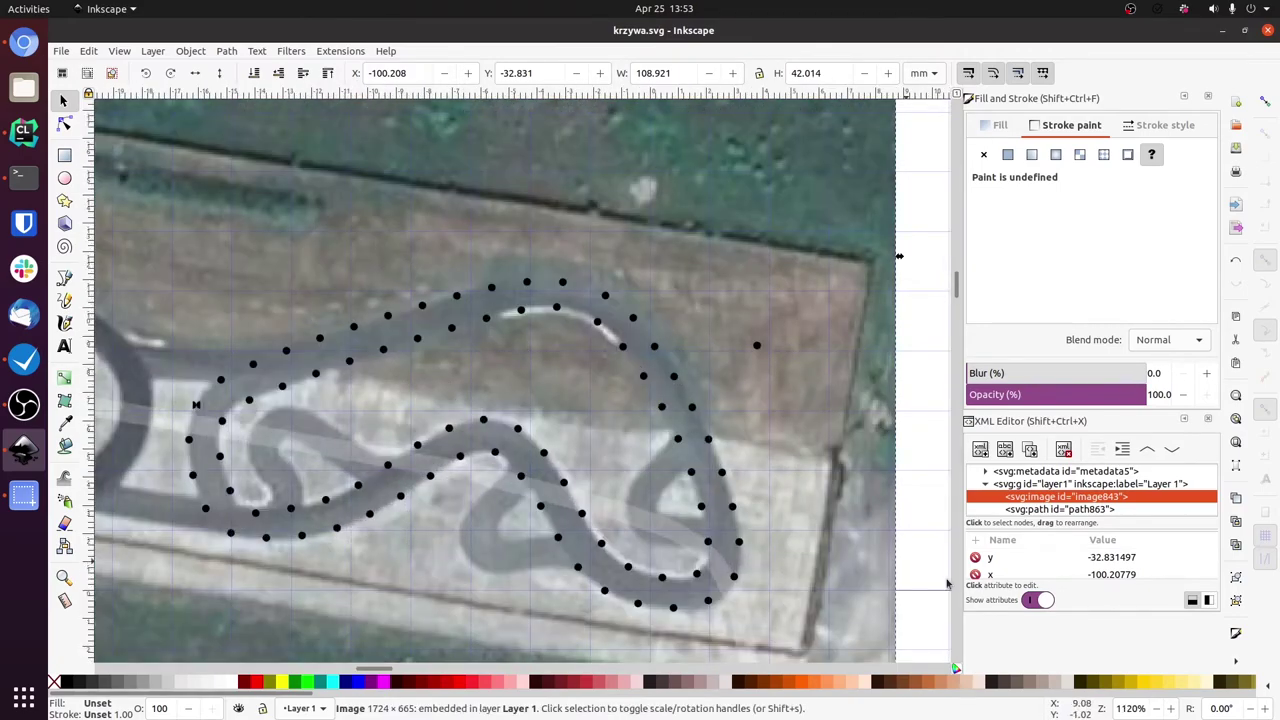
pyautogui.click(1056, 510)
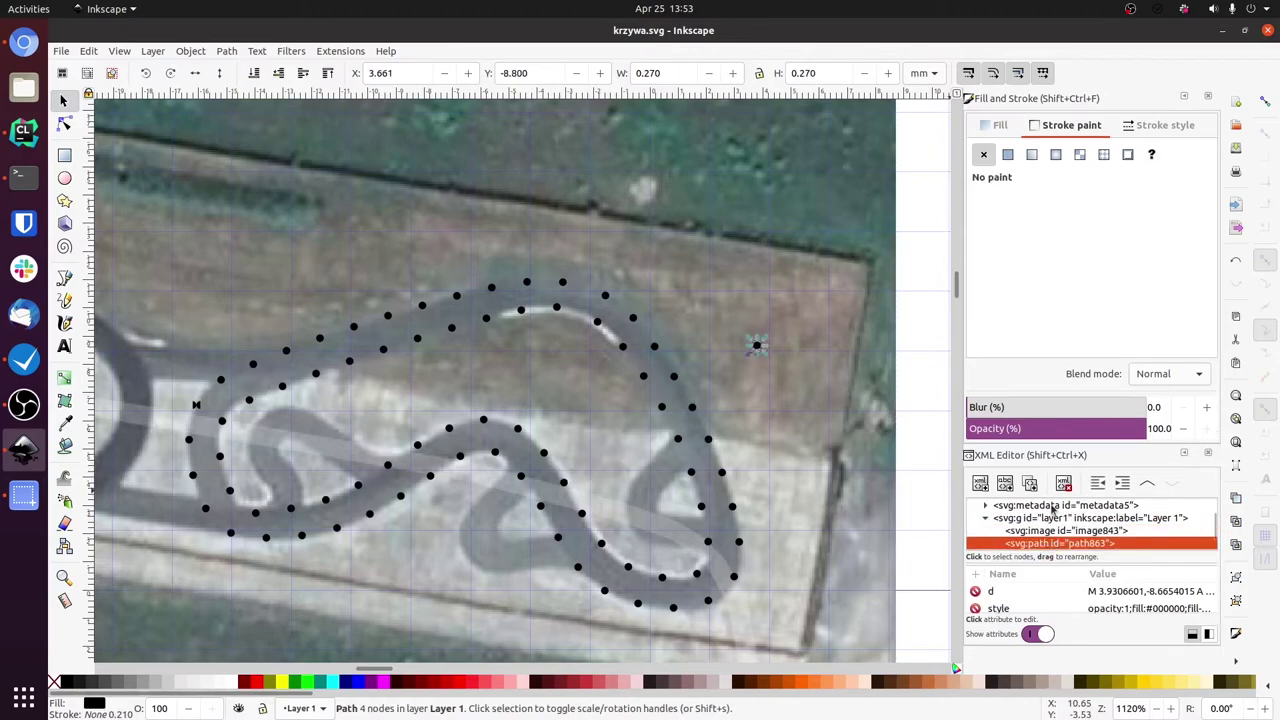
pyautogui.scroll(-1, 1060, 527)
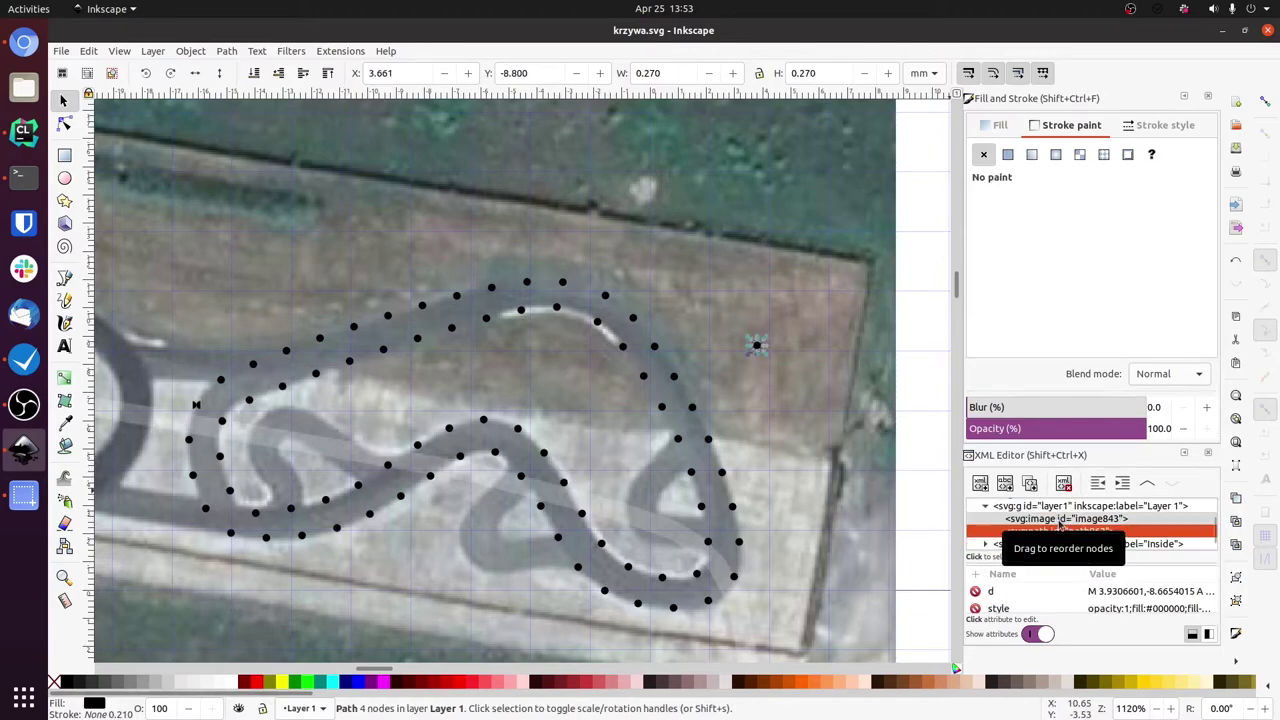
# Delete the background image image843 and the stray dot path863 from Layer 1.
pyautogui.click(1064, 524)
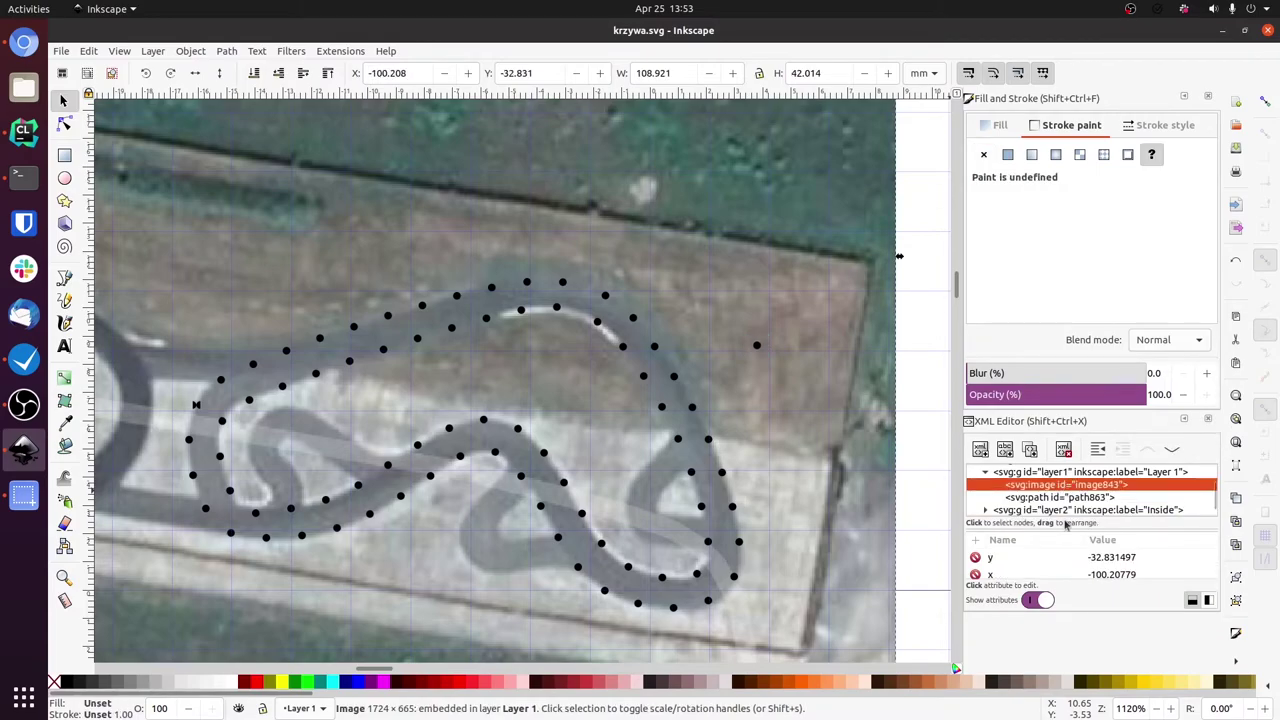
pyautogui.click(197, 408)
pyautogui.click(393, 398)
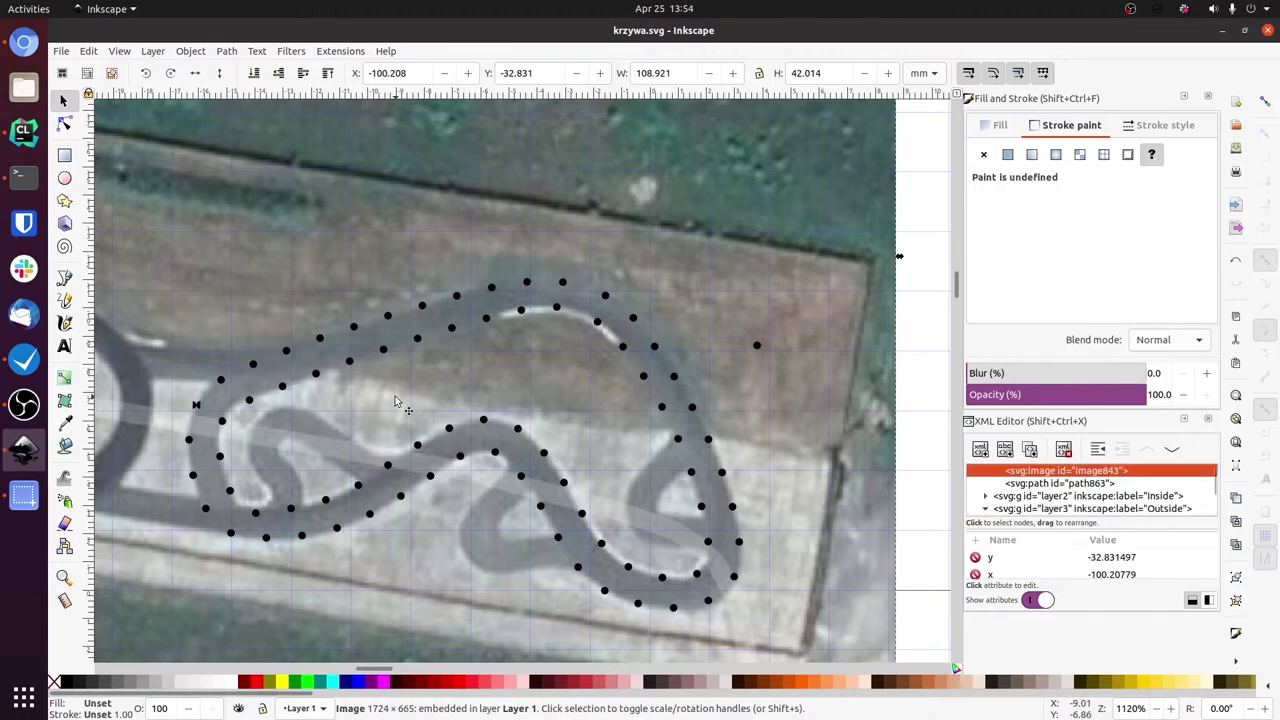
pyautogui.scroll(2, 1043, 487)
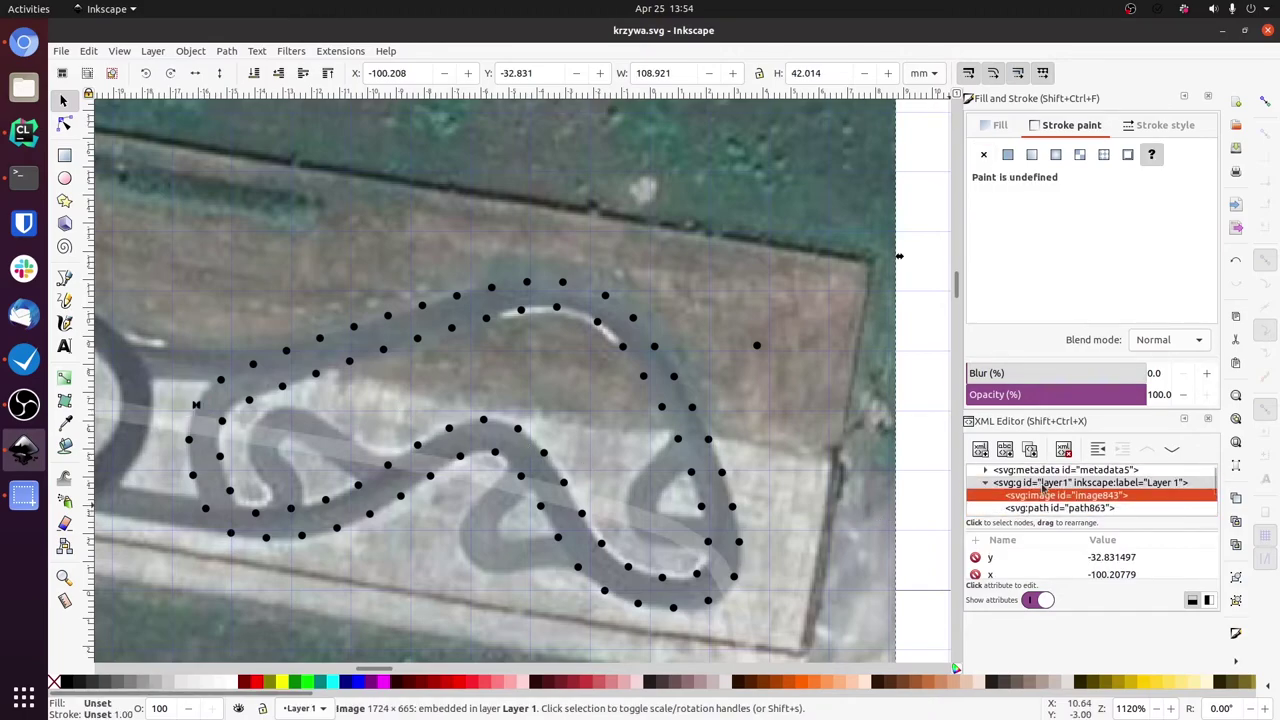
pyautogui.press('Delete')
pyautogui.click(1095, 497)
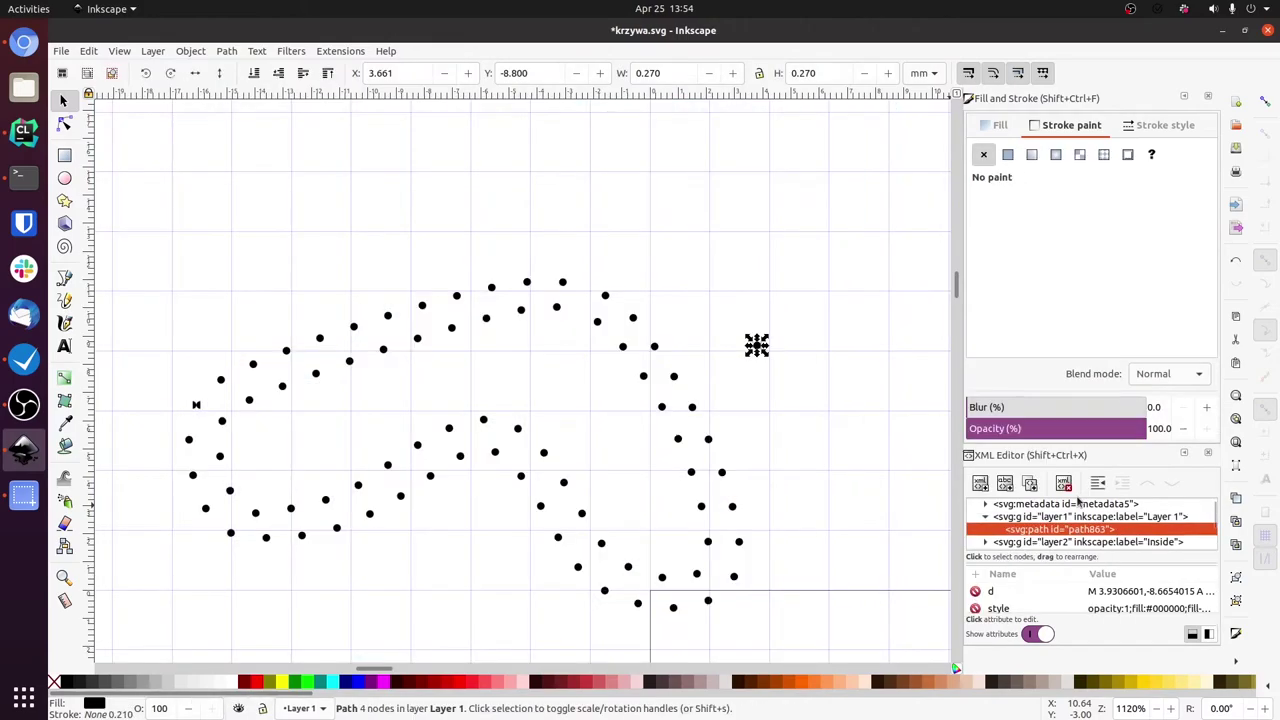
pyautogui.press('Delete')
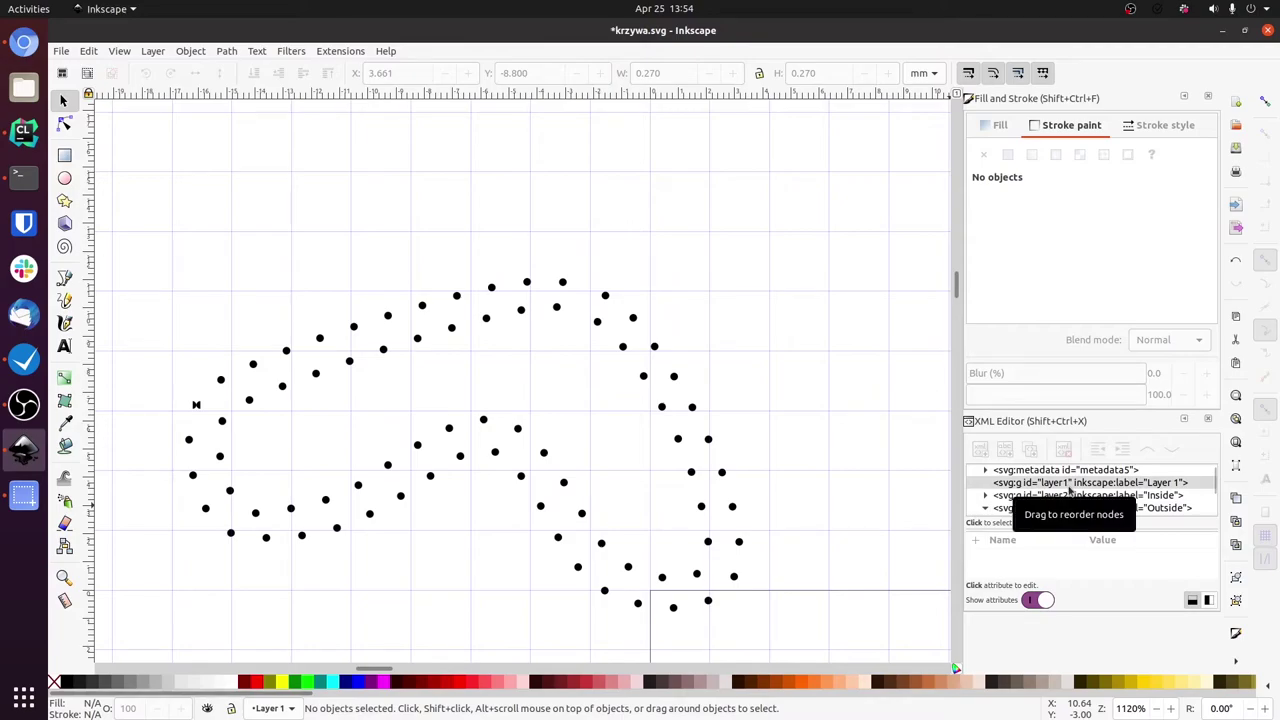
# Delete the emptied Layer 1 from the document and make Inside the current layer.
pyautogui.click(1100, 483)
pyautogui.press('Delete')
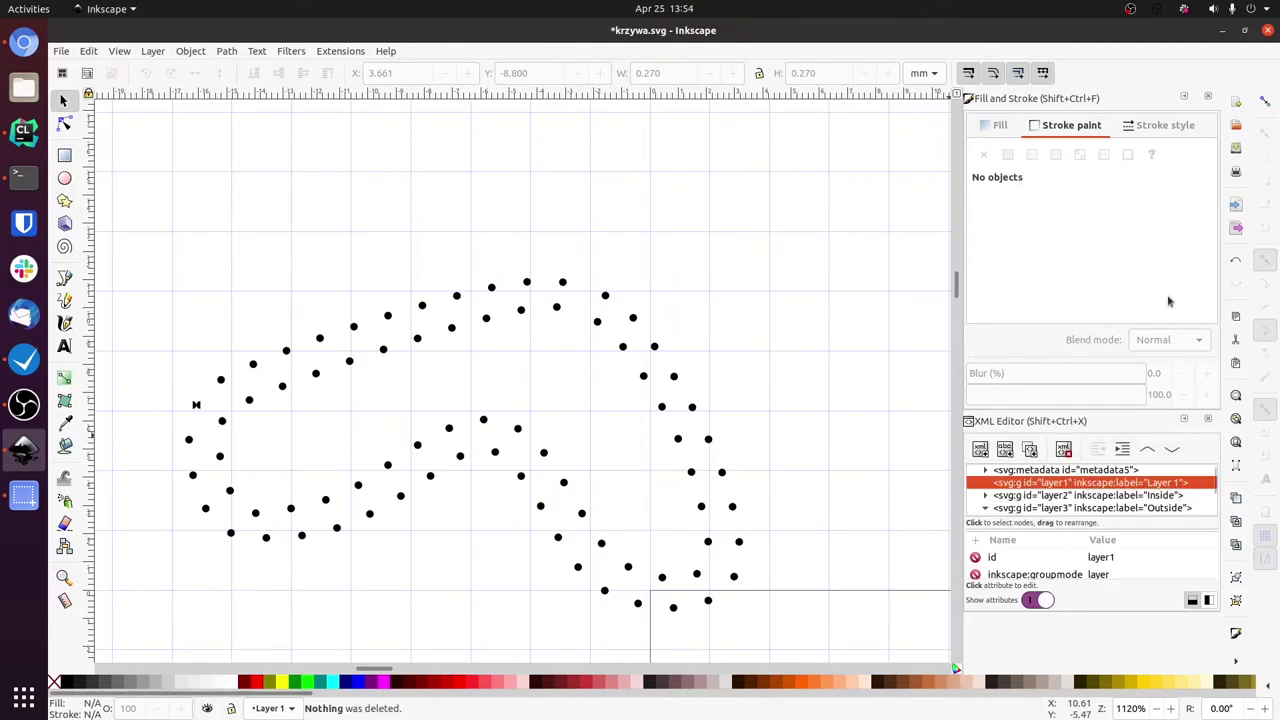
pyautogui.click(1234, 660)
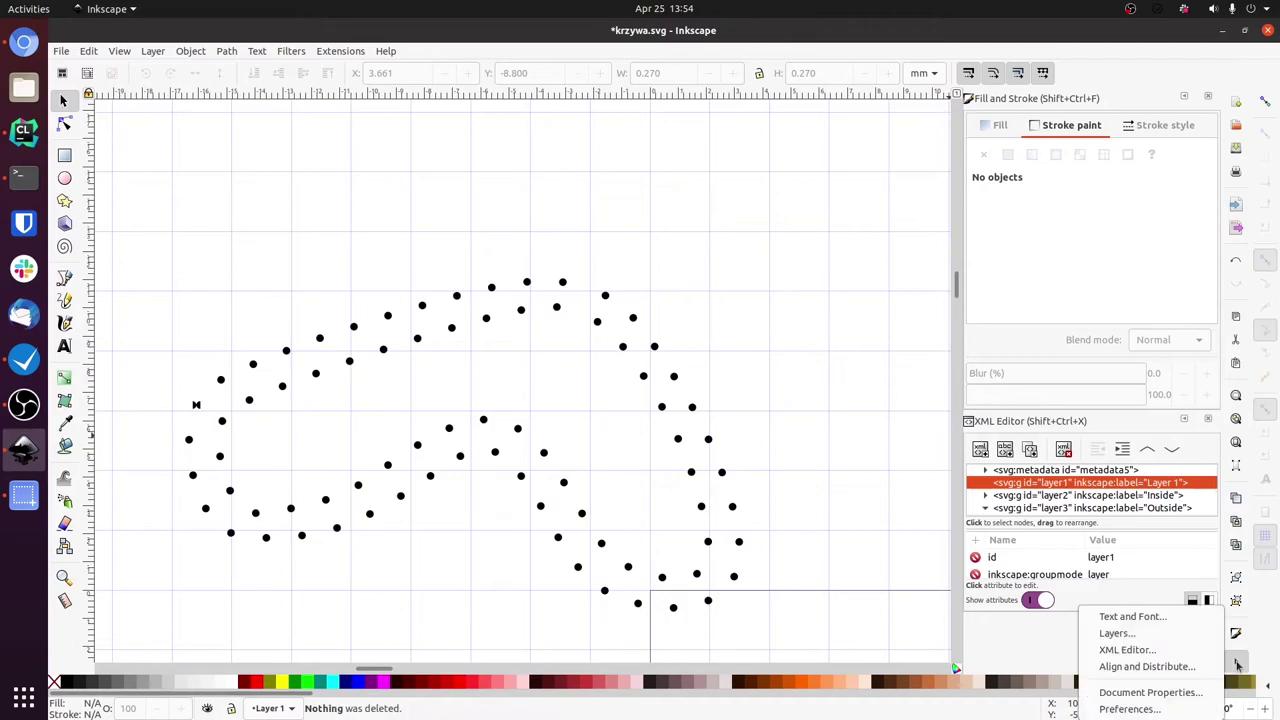
pyautogui.click(1174, 638)
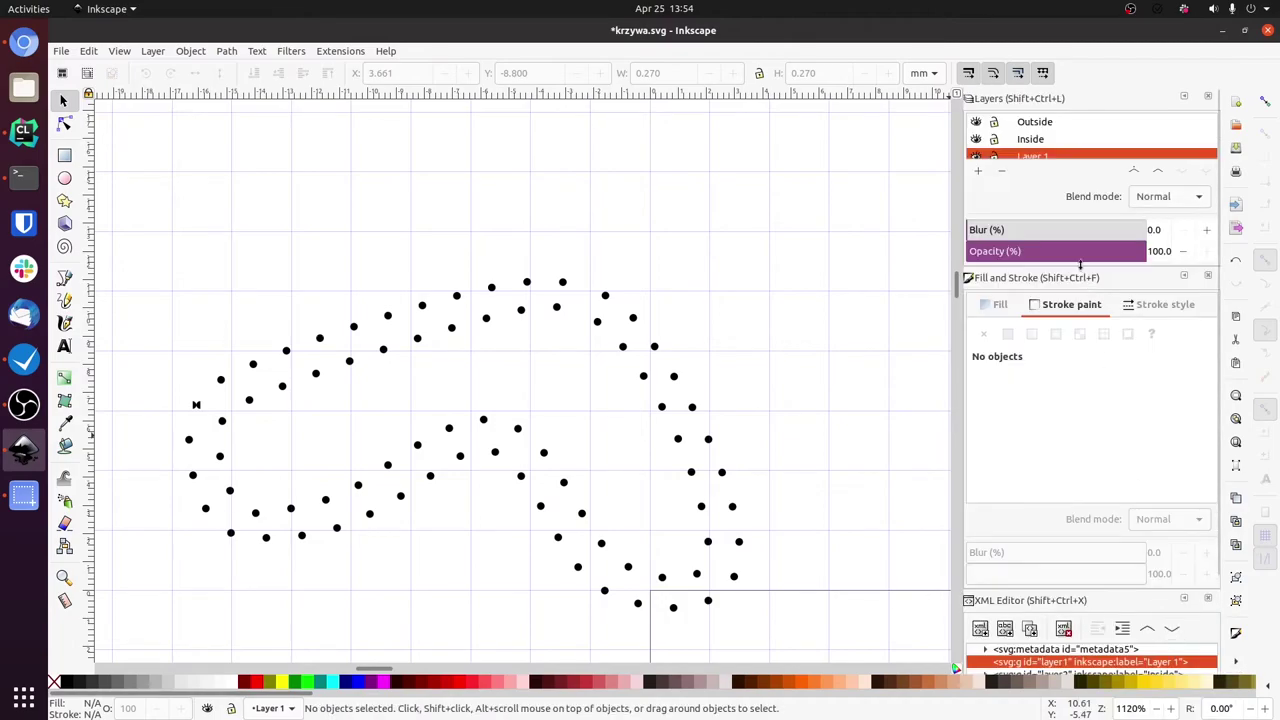
pyautogui.click(1004, 172)
pyautogui.click(1036, 126)
pyautogui.click(1035, 140)
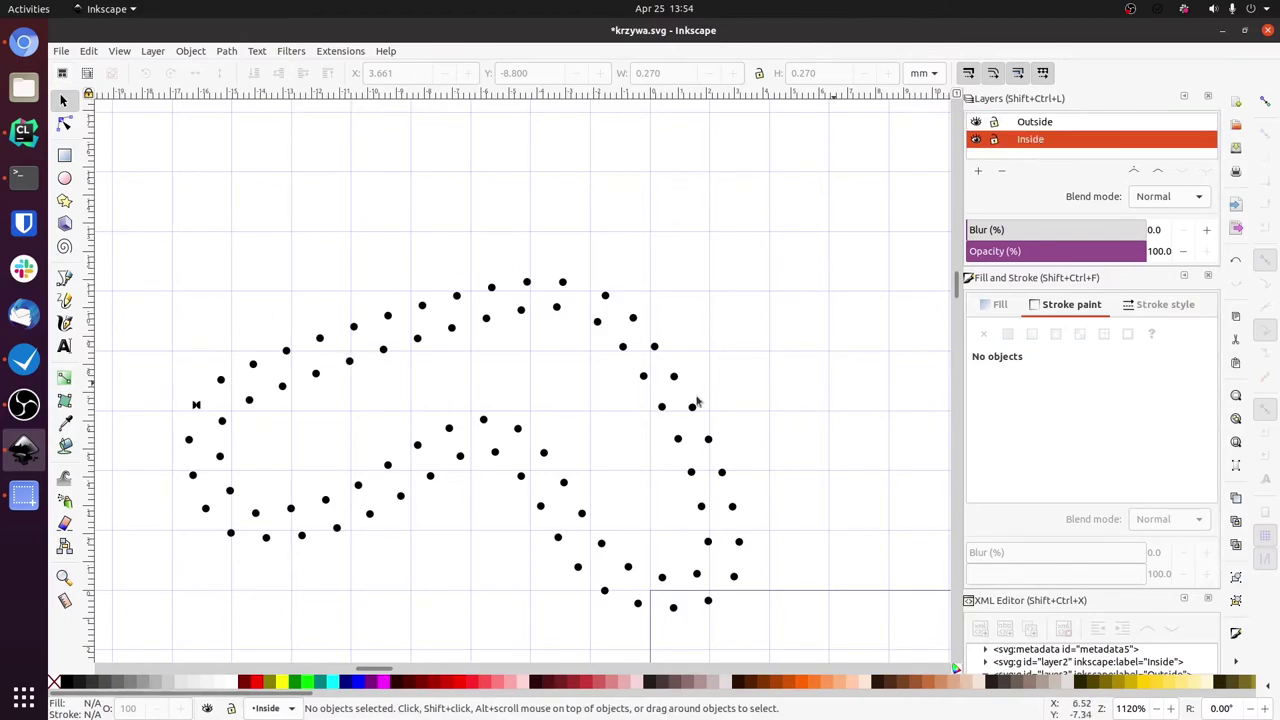
# Save the document in Plain SVG format as krzywa_plain.svg in Downloads, replacing the existing file.
pyautogui.click(61, 51)
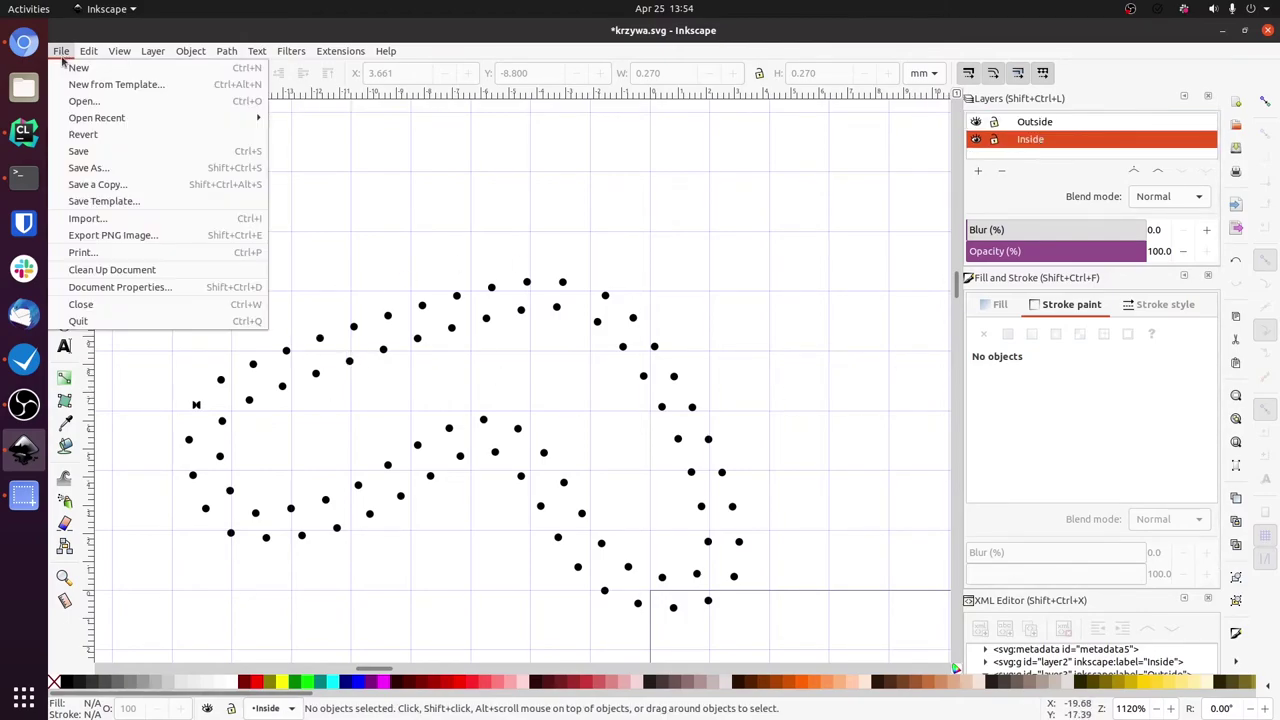
pyautogui.click(123, 176)
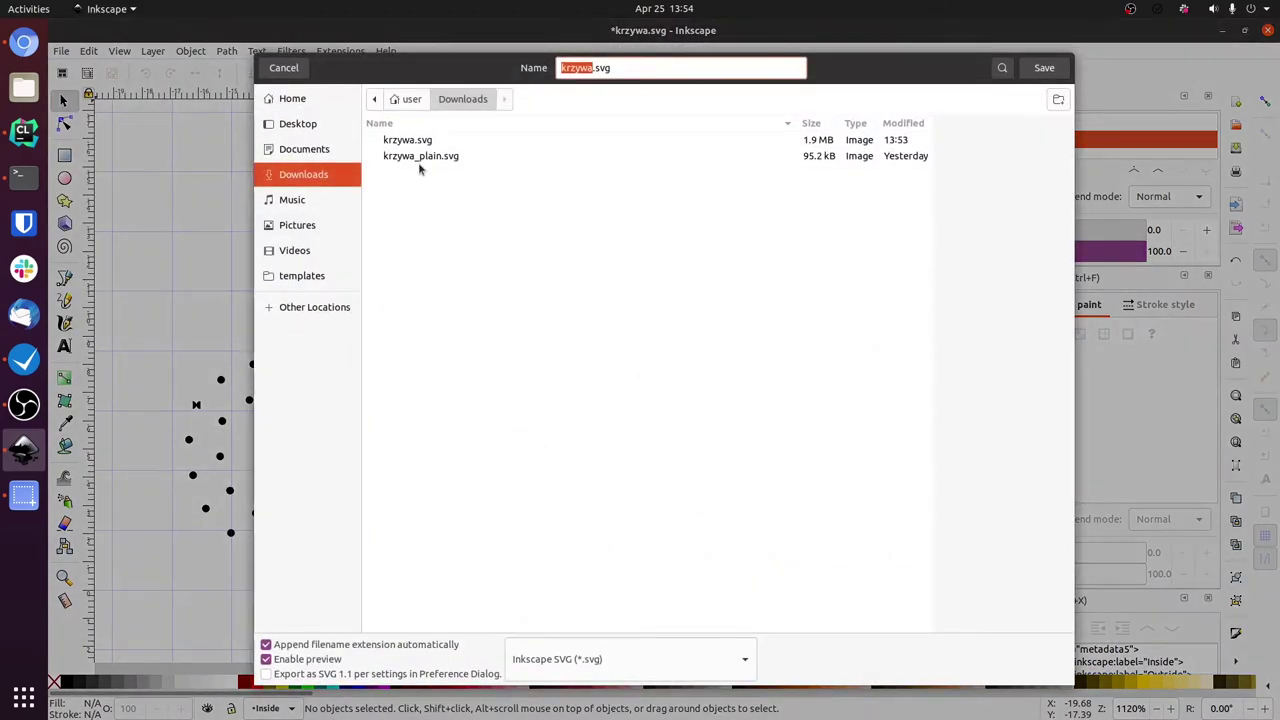
pyautogui.click(420, 157)
pyautogui.click(575, 660)
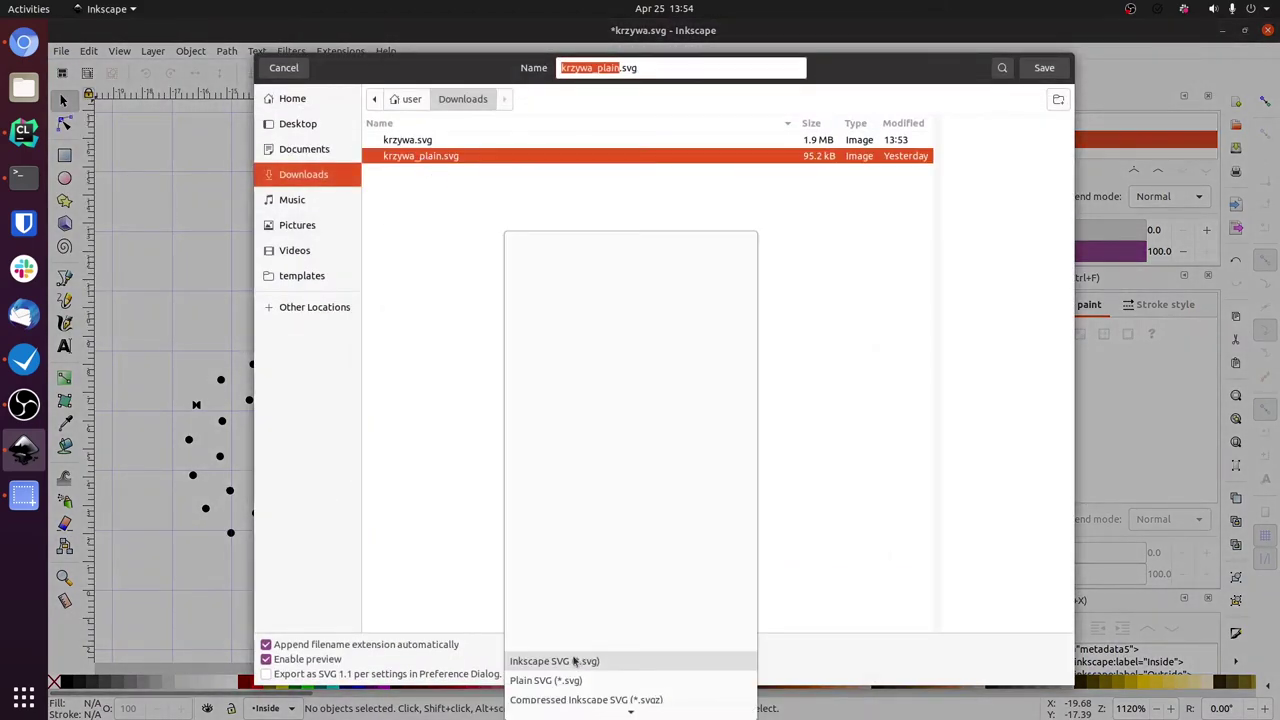
pyautogui.click(585, 676)
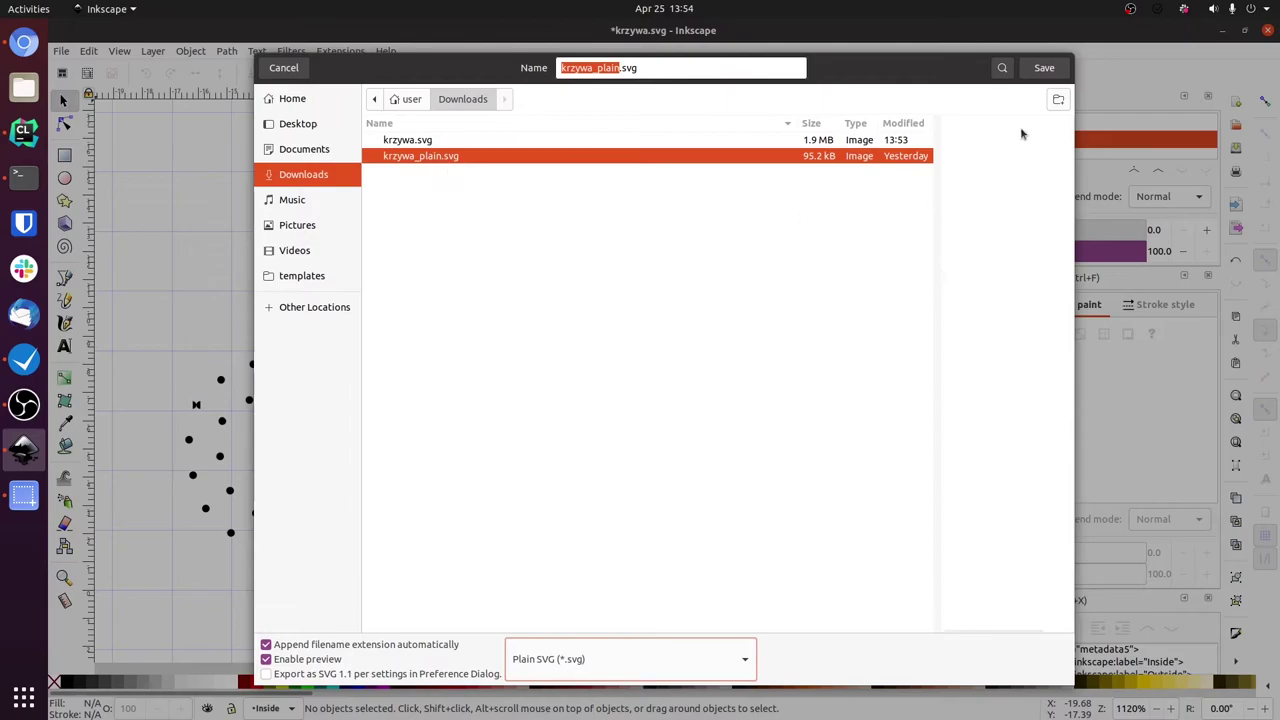
pyautogui.click(1043, 68)
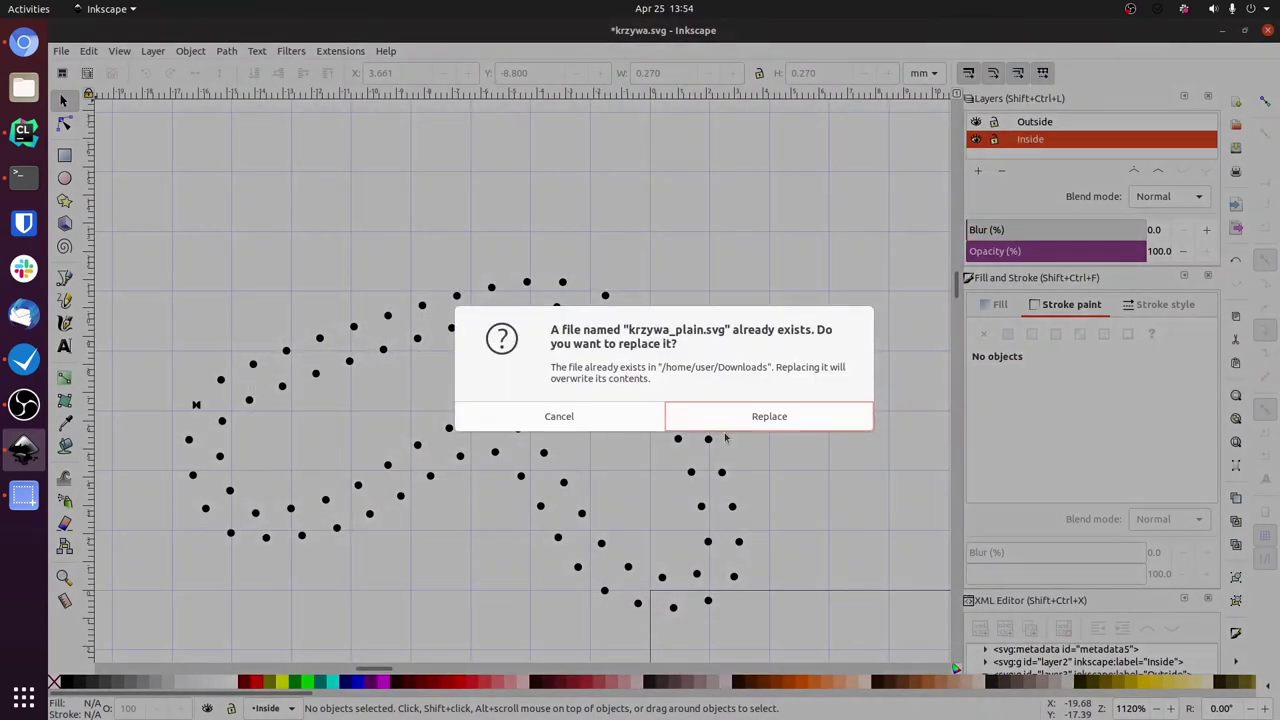
pyautogui.click(748, 424)
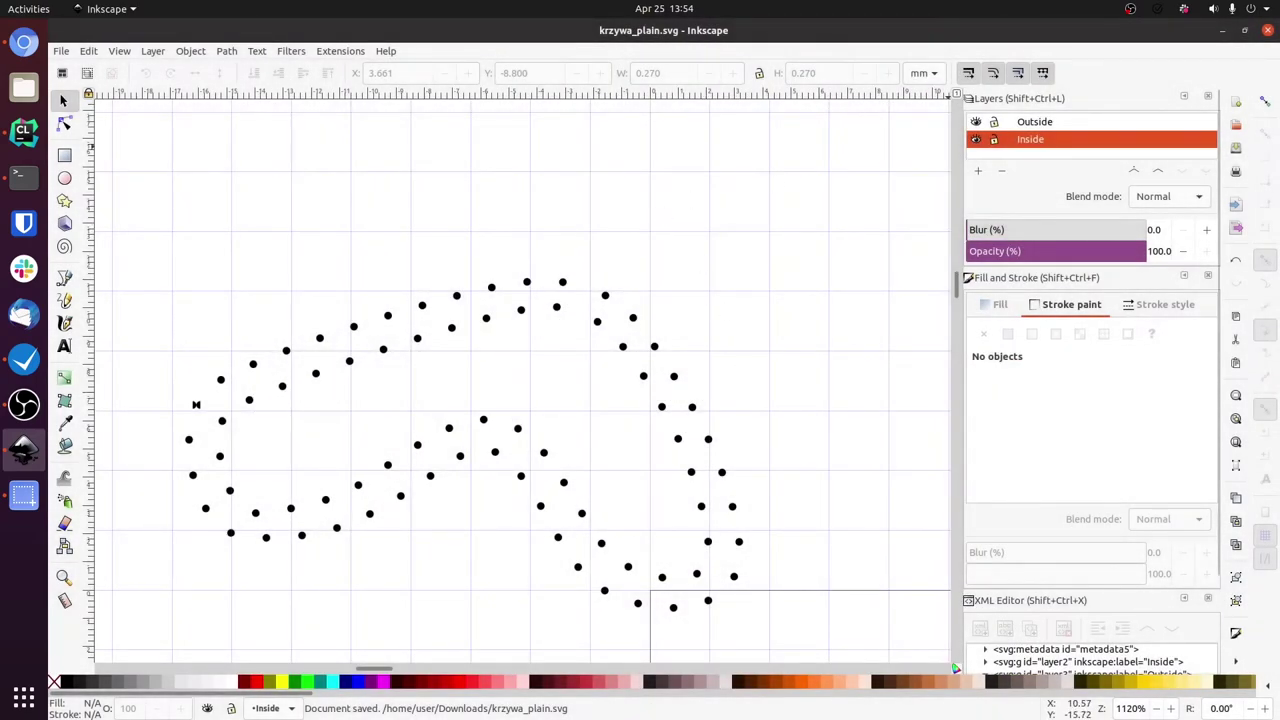
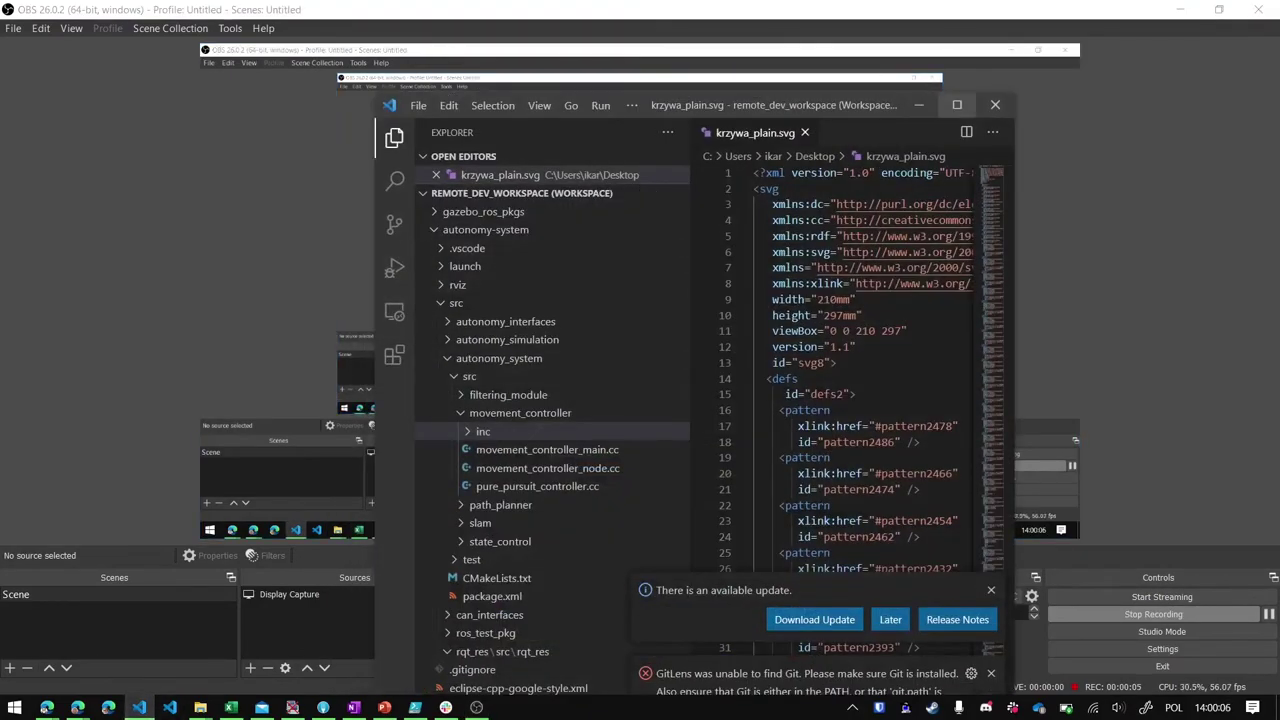
# Switch to Visual Studio Code with krzywa_plain.svg open, maximize its window and collapse the autonomy-system project's src folder.
pyautogui.click(957, 105)
pyautogui.click(95, 283)
pyautogui.press('Left')
pyautogui.press('Left')
pyautogui.press('Left')
pyautogui.press('Left')
pyautogui.press('Left')
pyautogui.press('Left')
pyautogui.press('Left')
pyautogui.press('Left')
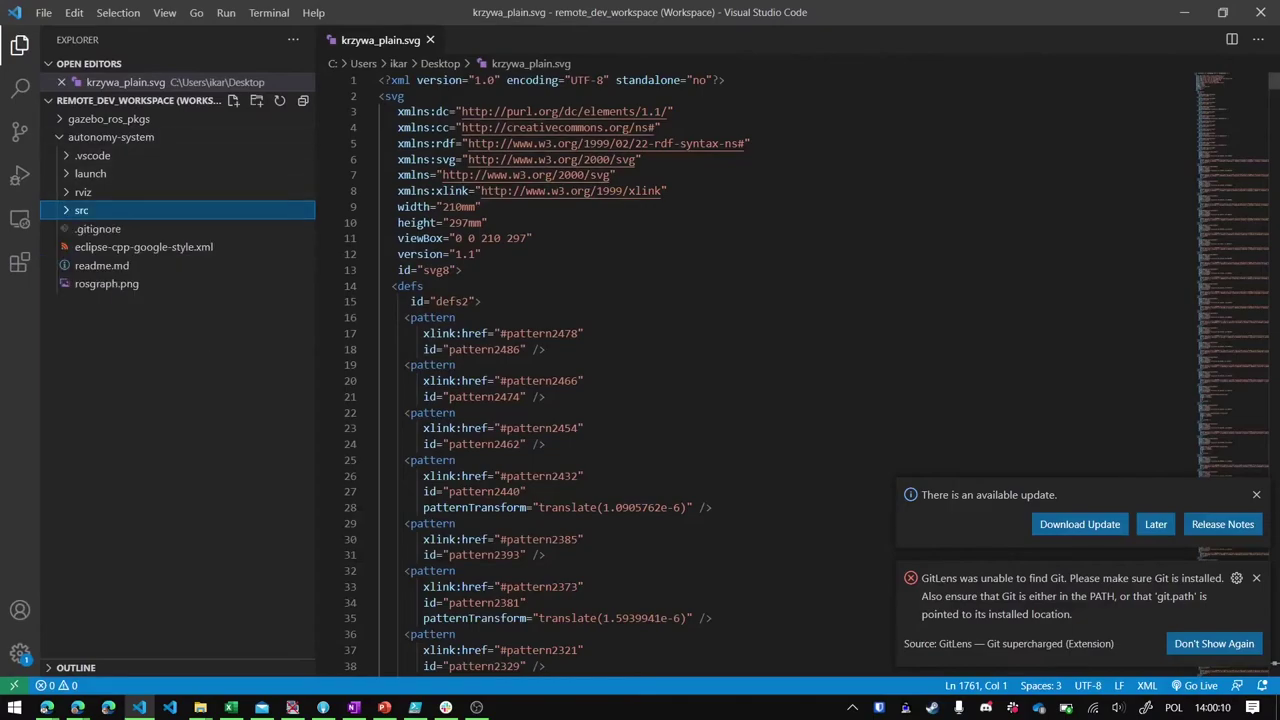
# Delete the XML declaration line from krzywa_plain.svg so that the file begins with the opening <svg tag.
pyautogui.click(405, 96)
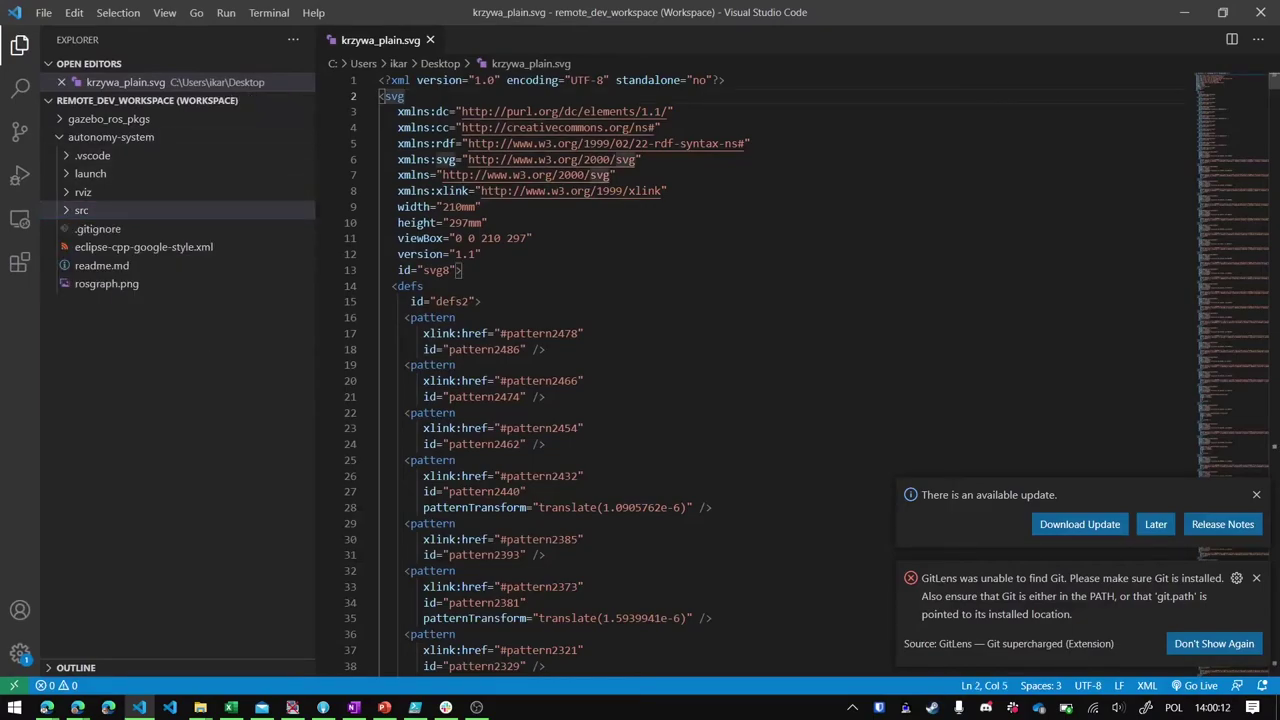
pyautogui.scroll(-5, 600, 370)
pyautogui.scroll(5, 600, 370)
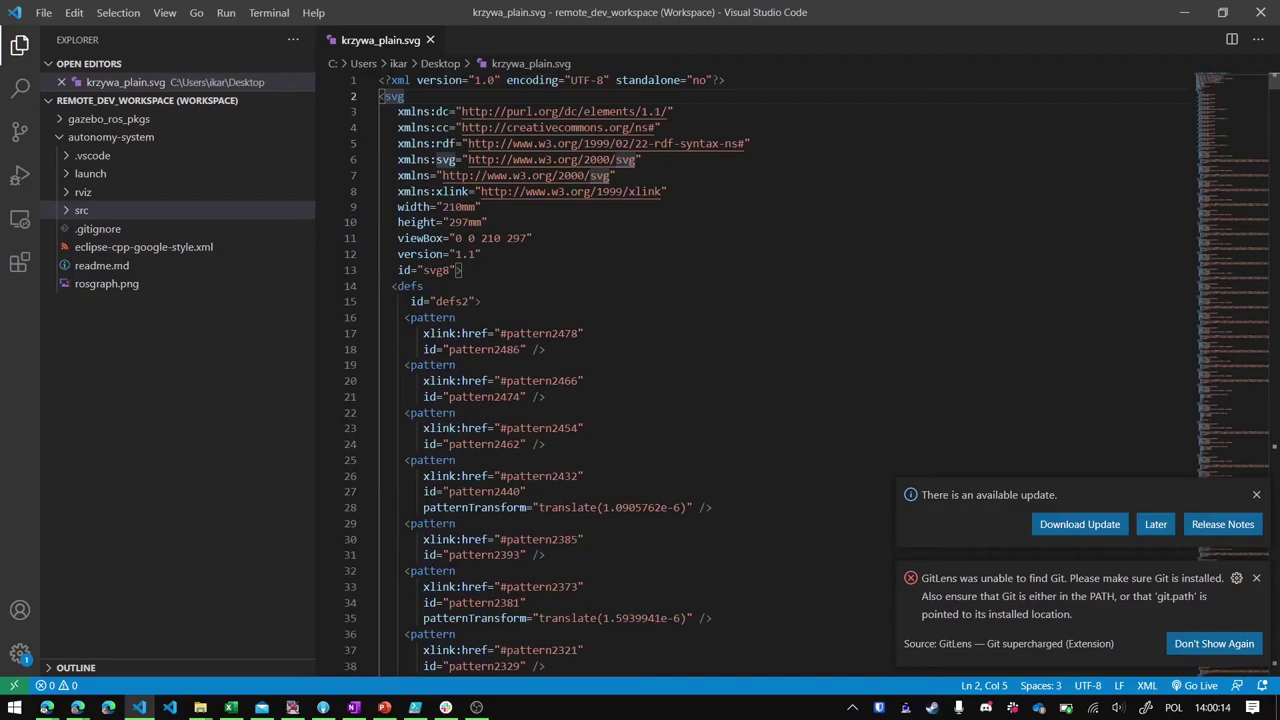
pyautogui.moveTo(726, 80); pyautogui.dragTo(379, 80)
pyautogui.press('Delete')
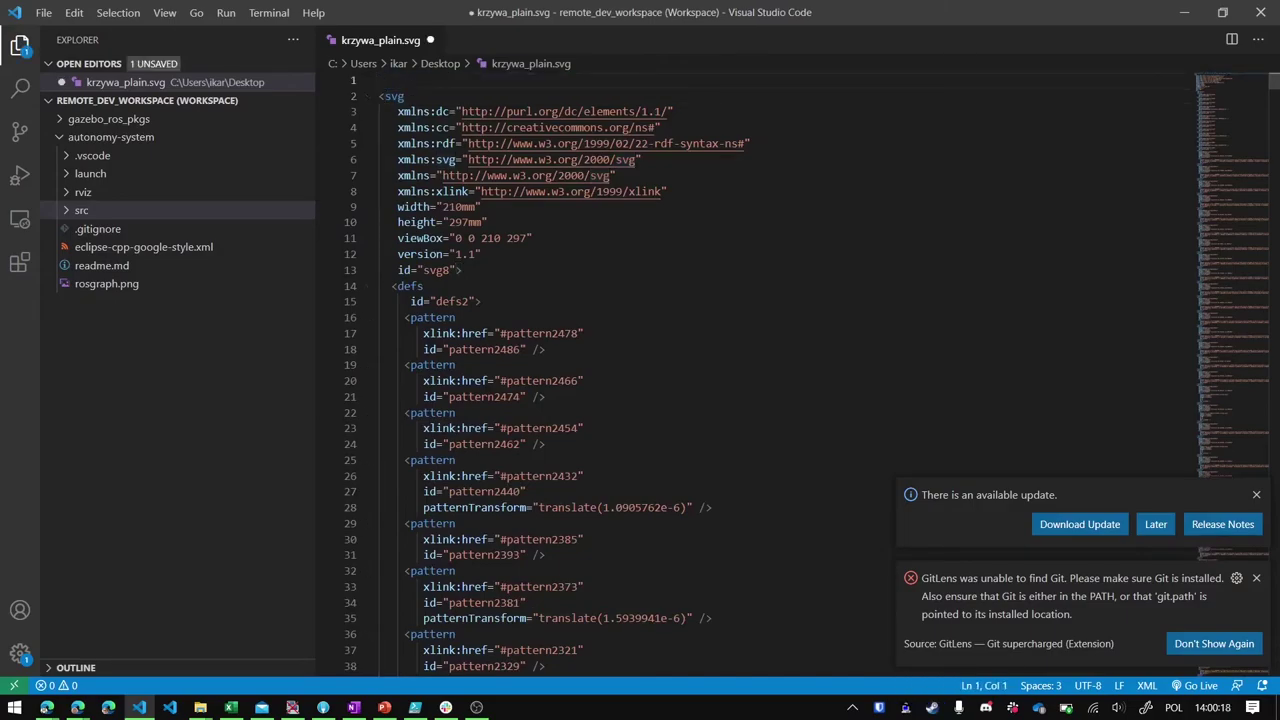
pyautogui.press('Delete')
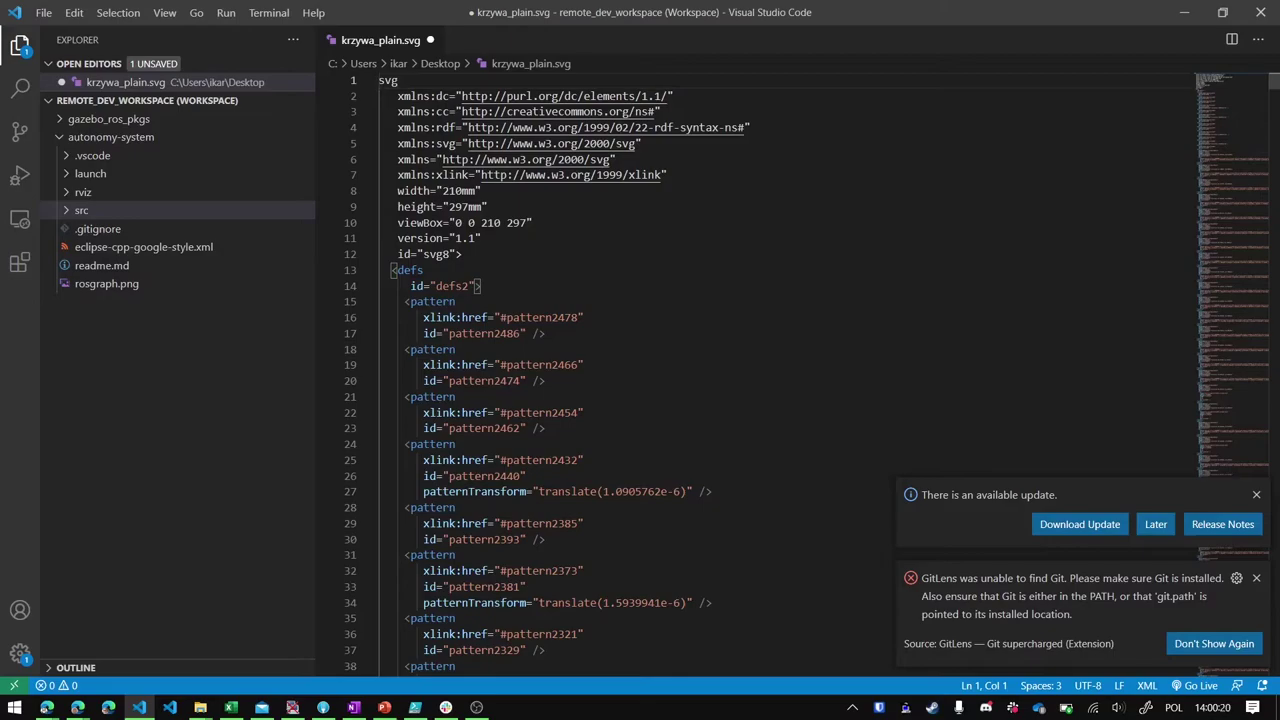
pyautogui.write('<')
pyautogui.press('Down')
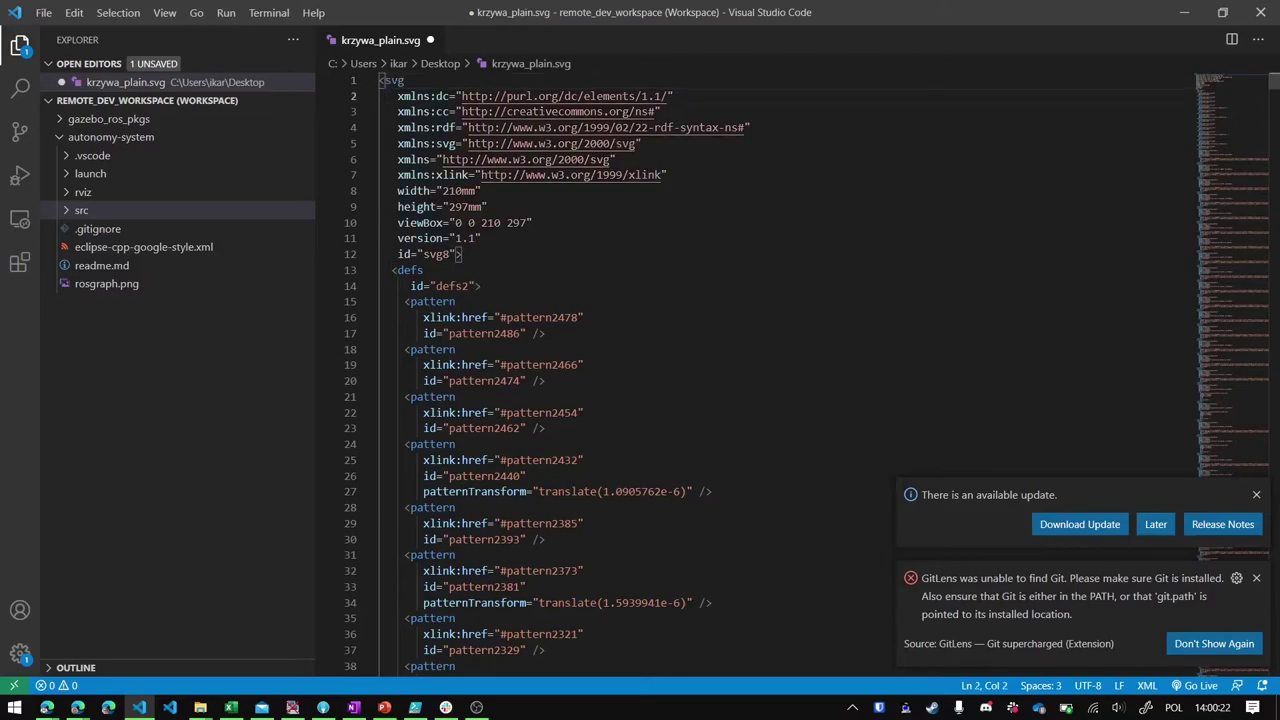
# Delete all attributes of the opening svg tag, from xmlns:dc through id="svg8", including its closing bracket.
pyautogui.moveTo(391, 96); pyautogui.dragTo(462, 254)
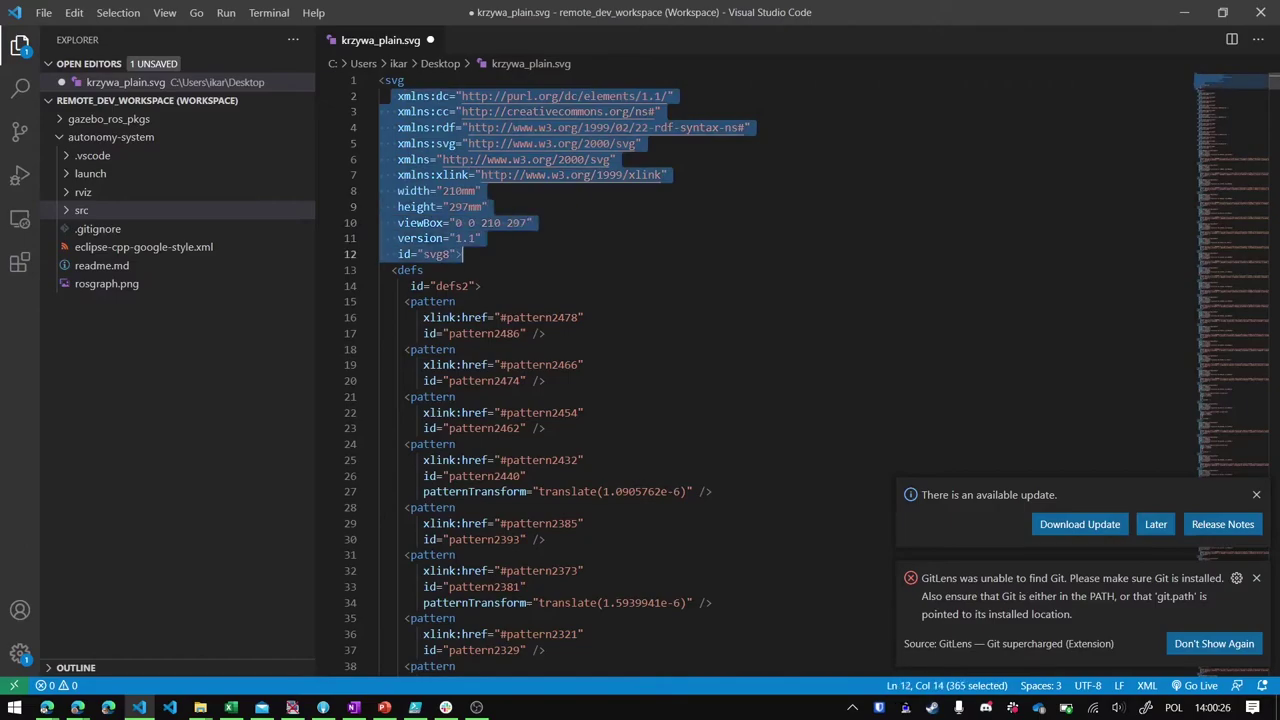
pyautogui.press('BackSpace')
pyautogui.press('BackSpace')
pyautogui.press('BackSpace')
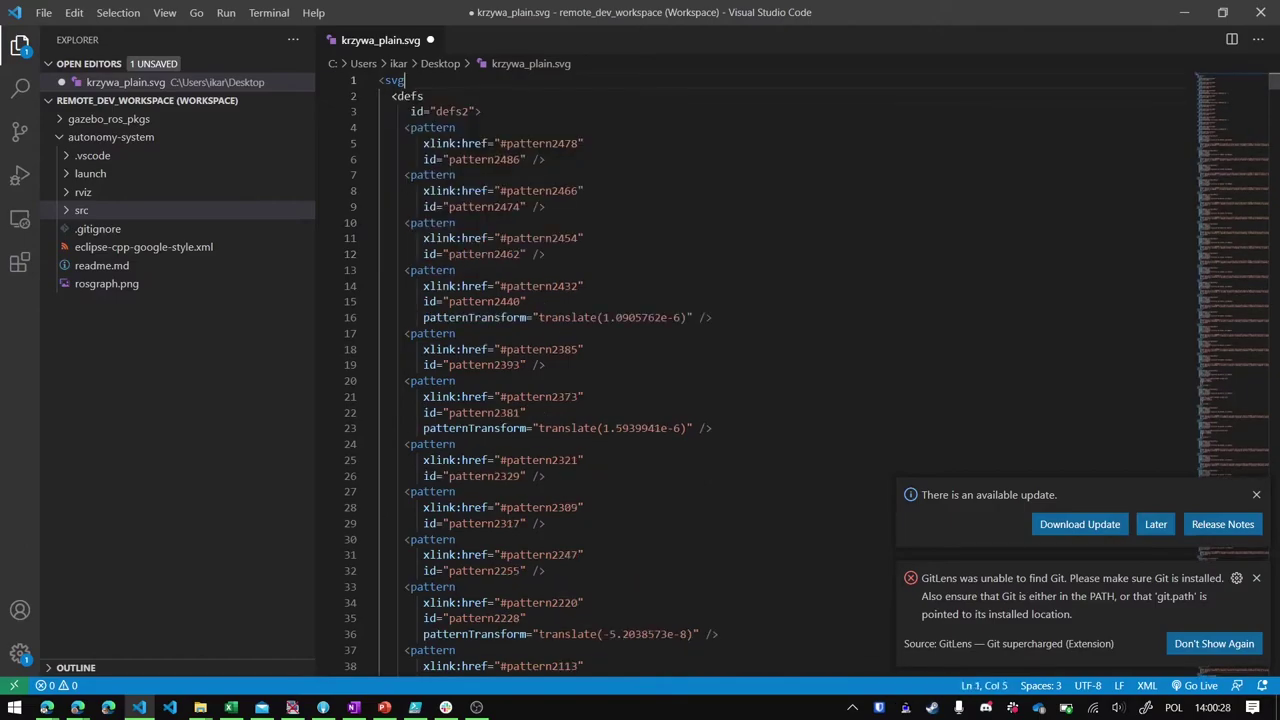
# Delete the whole defs block with its pattern definitions from the SVG file.
pyautogui.moveTo(391, 96)
pyautogui.mouseDown()
pyautogui.moveTo(411, 112)
pyautogui.moveTo(386, 96)
pyautogui.mouseUp()
pyautogui.hotkey('ctrl', 'shift', '[')
pyautogui.press('BackSpace')
pyautogui.press('BackSpace')
pyautogui.press('BackSpace')
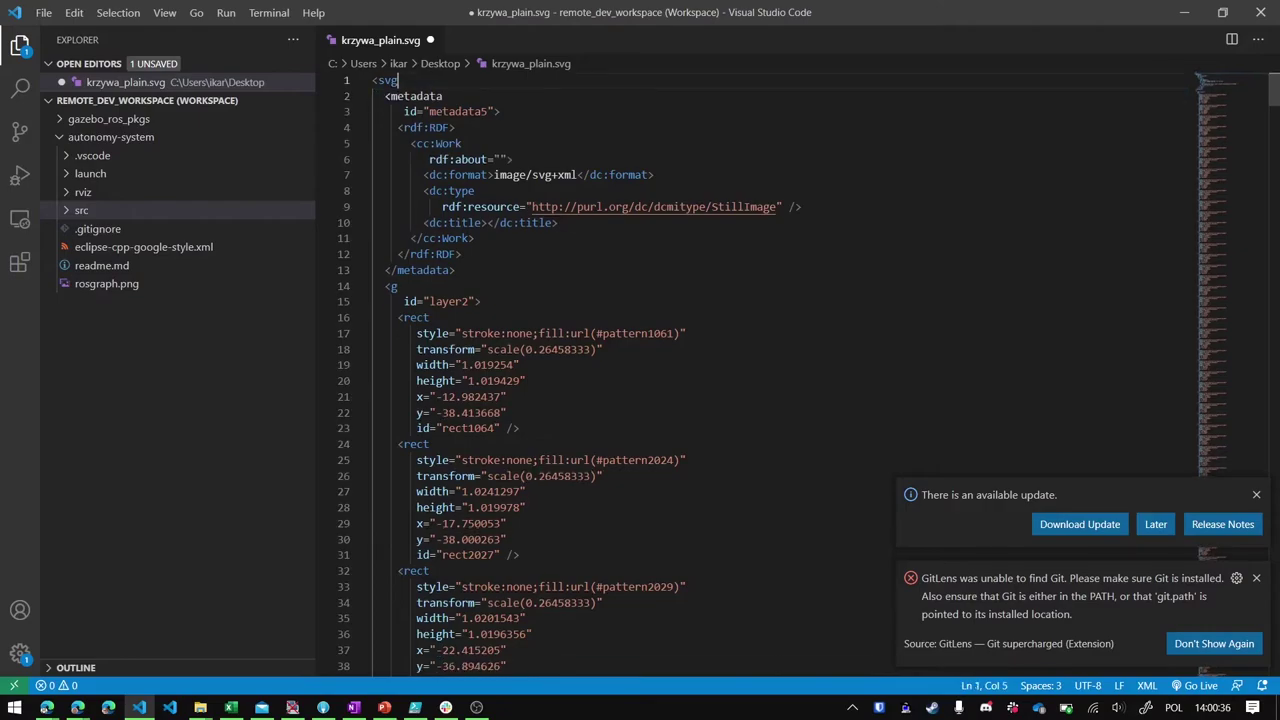
# Delete the metadata block and its leftover blank line, and complete the opening tag as <svg>.
pyautogui.moveTo(385, 96); pyautogui.dragTo(456, 270)
pyautogui.press('Delete')
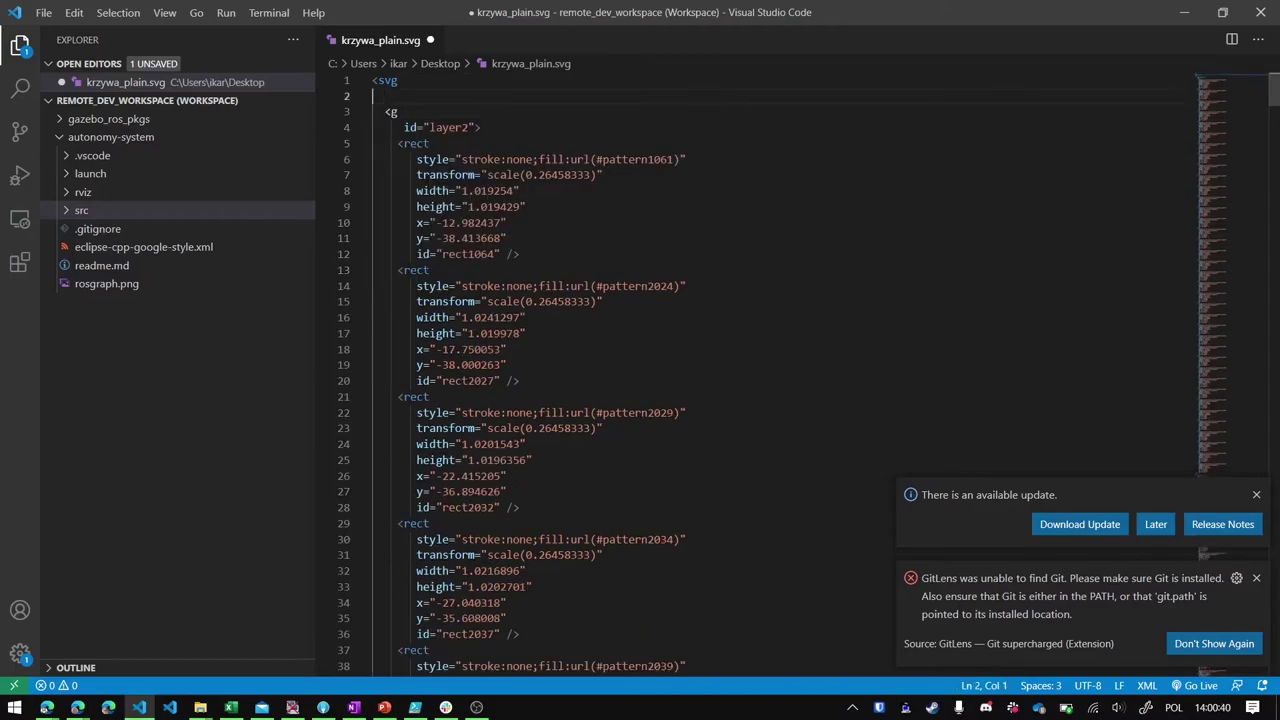
pyautogui.press('BackSpace')
pyautogui.write('>')
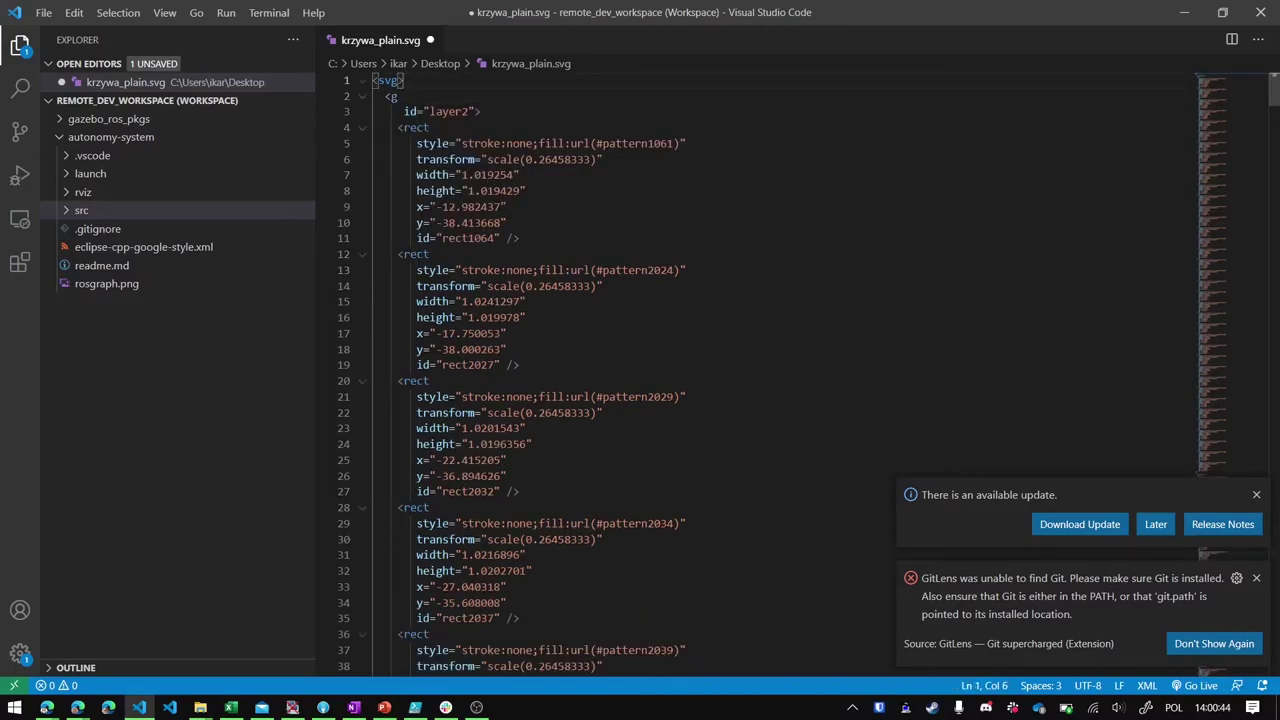
# Join the id="layer2" attribute onto the same line as its opening g tag.
pyautogui.press('Left')
pyautogui.press('Right')
pyautogui.press('Down')
pyautogui.press('Down')
pyautogui.press('BackSpace')
pyautogui.press('BackSpace')
pyautogui.press('BackSpace')
pyautogui.press('BackSpace')
pyautogui.press('BackSpace')
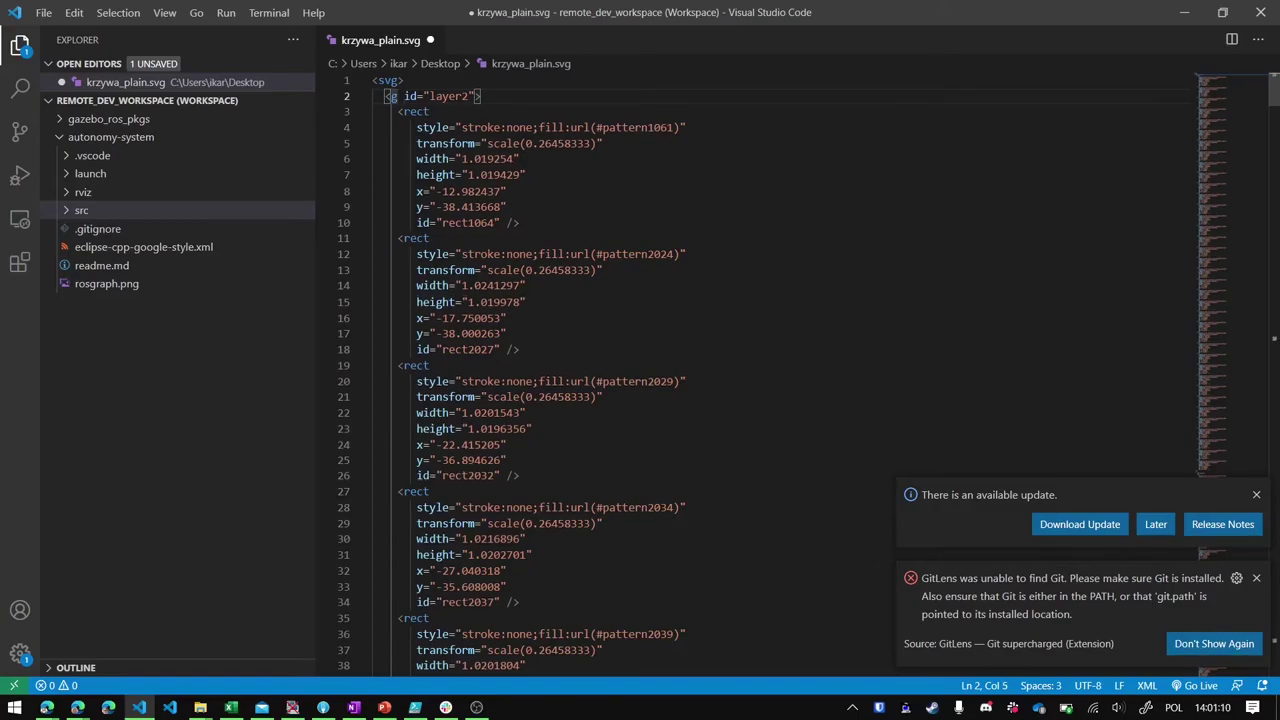
# Change the layer2 group's id to inside and rename its opening tag from g to right.
pyautogui.click(468, 96)
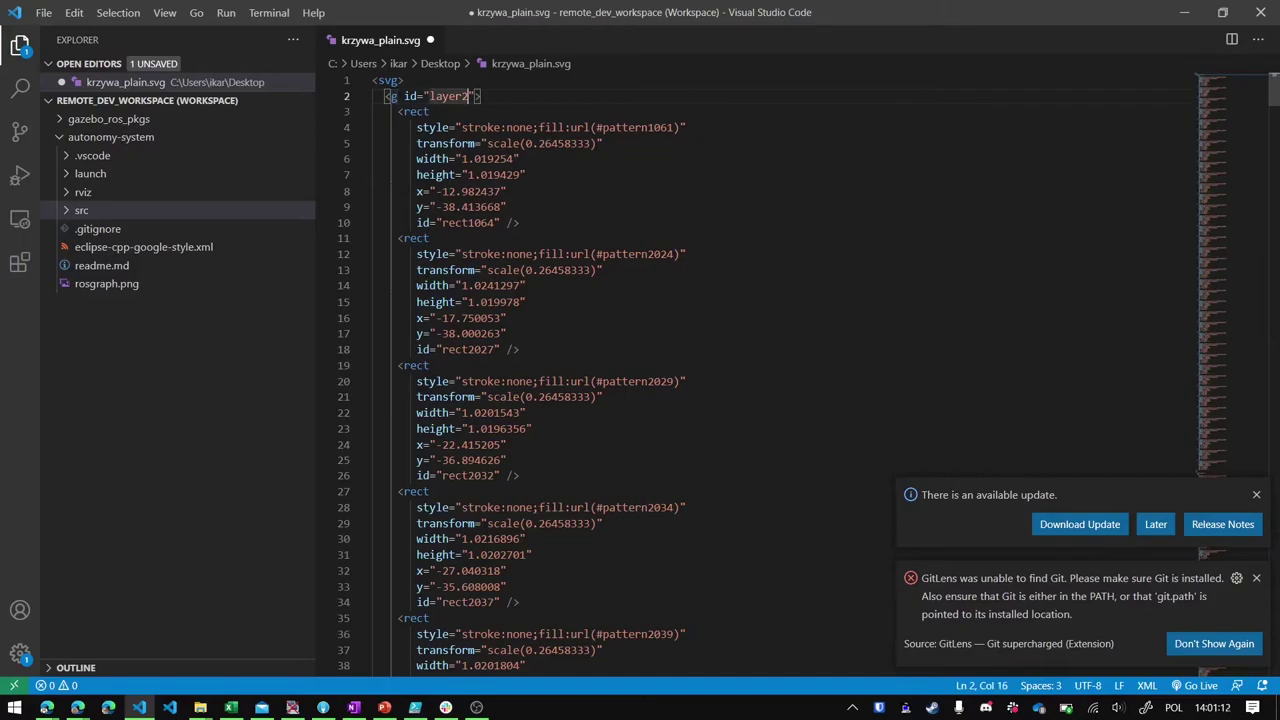
pyautogui.press('BackSpace')
pyautogui.press('BackSpace')
pyautogui.press('BackSpace')
pyautogui.press('BackSpace')
pyautogui.press('BackSpace')
pyautogui.press('BackSpace')
pyautogui.write('inside')
pyautogui.hotkey('ctrl', 'Left')
pyautogui.hotkey('ctrl', 'Left')
pyautogui.hotkey('ctrl', 'Left')
pyautogui.press('Left')
pyautogui.press('BackSpace')
pyautogui.write('right')
# Rename the first group's closing tag, just before the layer3 group, to </right>.
pyautogui.moveTo(1228, 98); pyautogui.dragTo(1228, 244)
pyautogui.scroll(-20, 1228, 250)
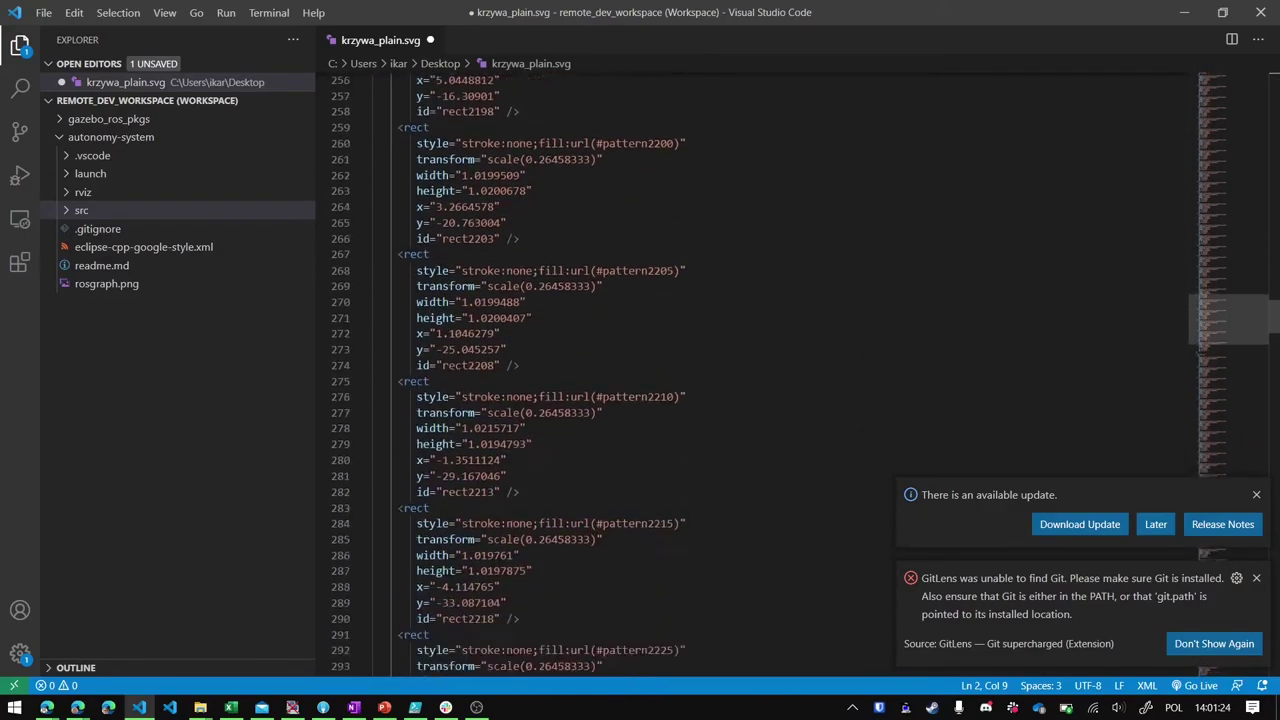
pyautogui.scroll(-1, 1228, 330)
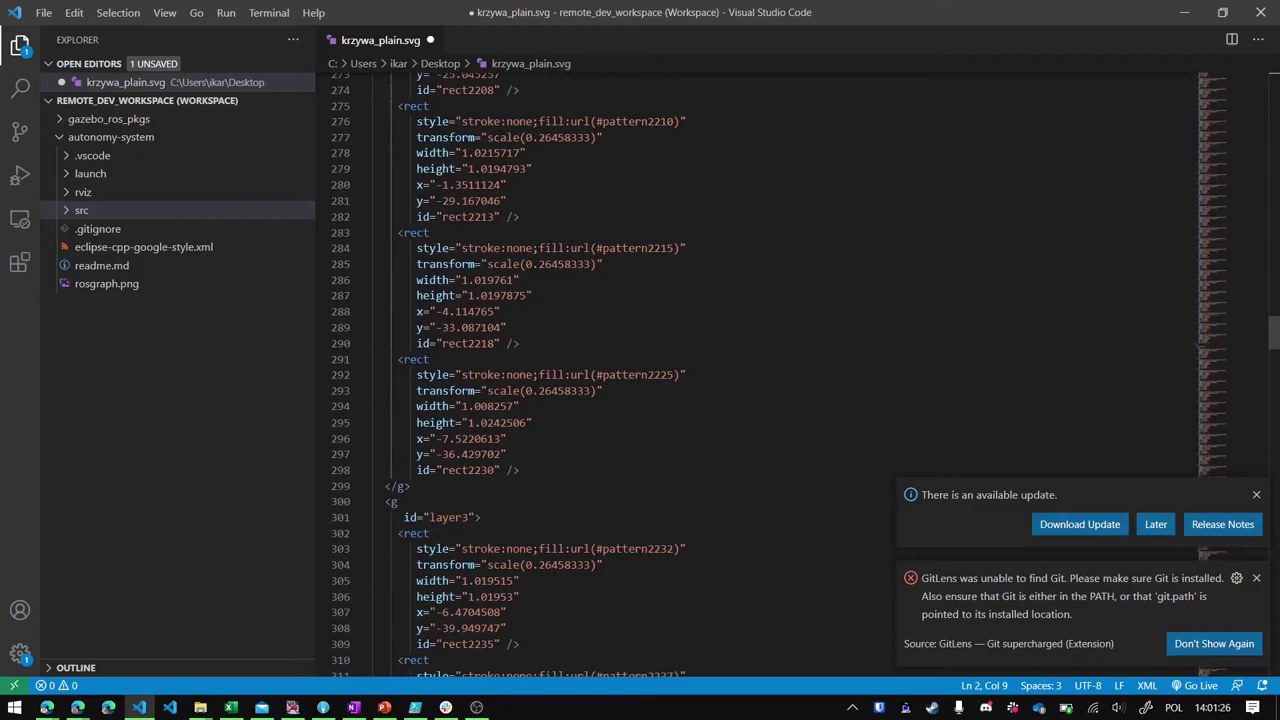
pyautogui.click(404, 486)
pyautogui.press('Delete')
pyautogui.write('right')
pyautogui.press('Escape')
# Change the layer3 group's opening tag to <left id="outside"> on a single line and save the file.
pyautogui.press('Down')
pyautogui.press('Down')
pyautogui.hotkey('ctrl', 'shift', 'Right')
pyautogui.press('BackSpace')
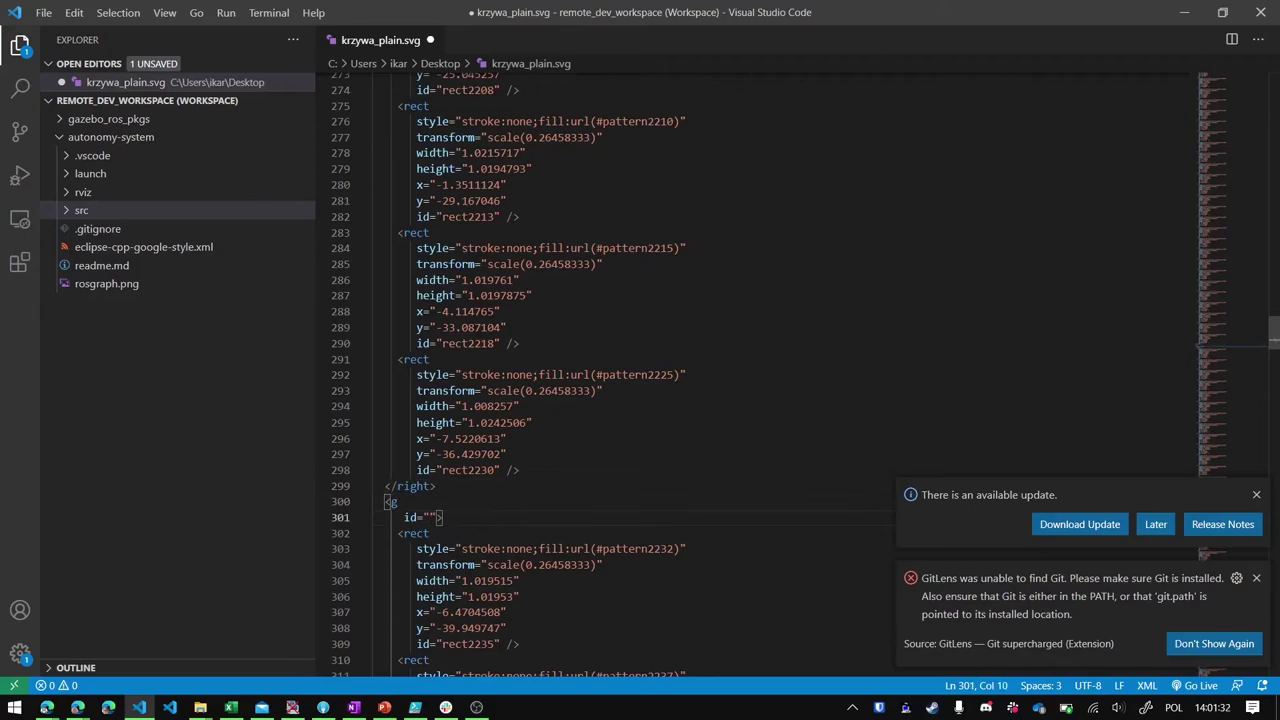
pyautogui.write('outside')
pyautogui.press('Up')
pyautogui.press('BackSpace')
pyautogui.write('left')
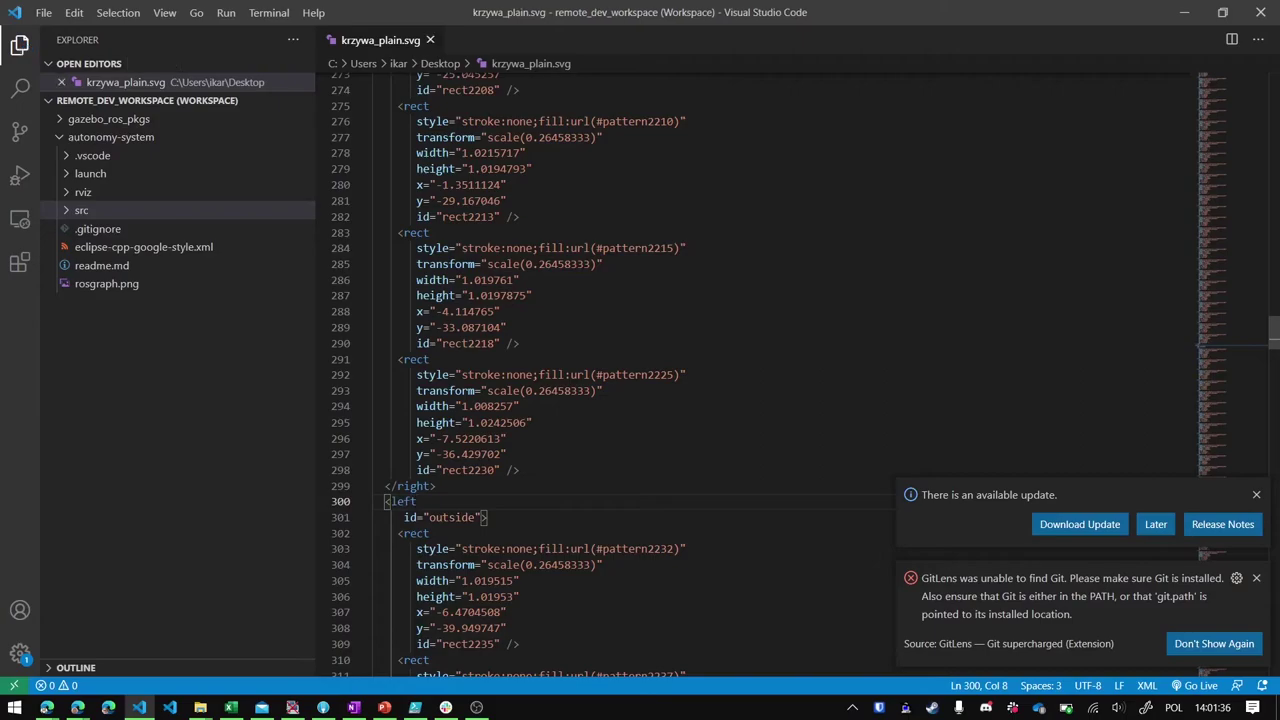
pyautogui.hotkey('ctrl', 'Delete')
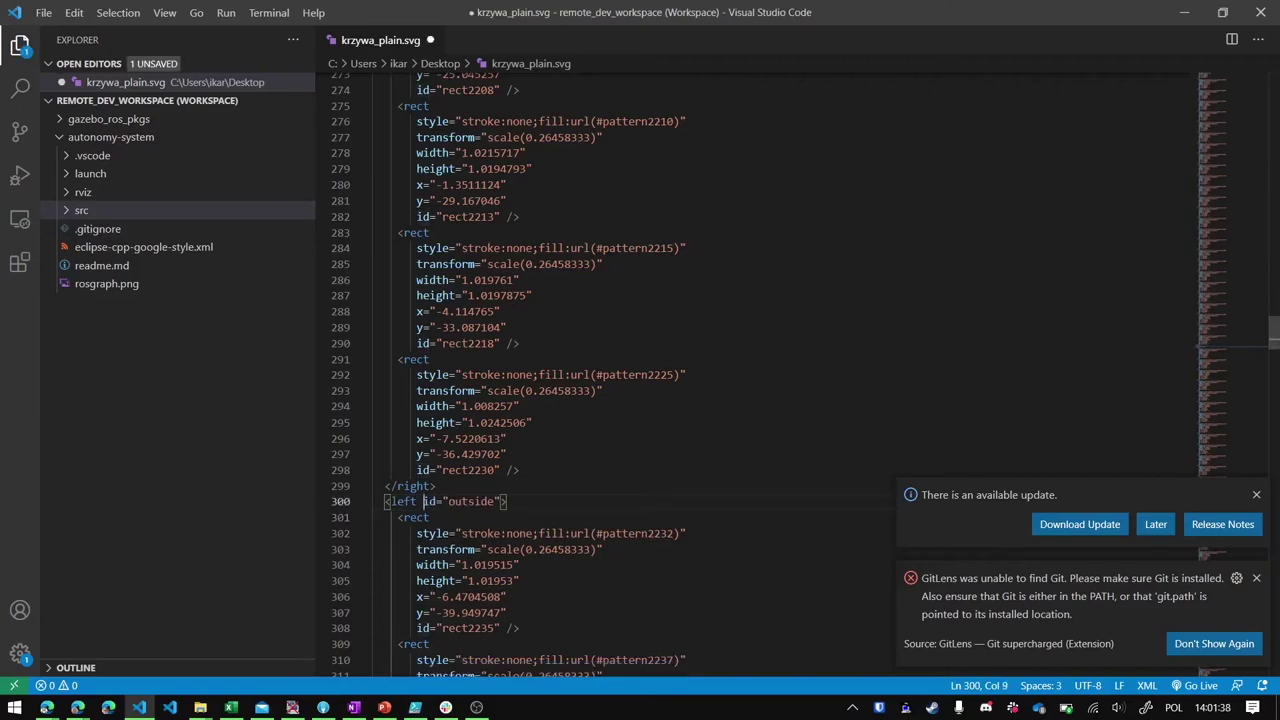
pyautogui.press('Down')
pyautogui.hotkey('ctrl', 's')
# Rename the last group's closing tag at the end of the file to </left> and save the file.
pyautogui.scroll(-5, 760, 370)
pyautogui.scroll(-10, 760, 370)
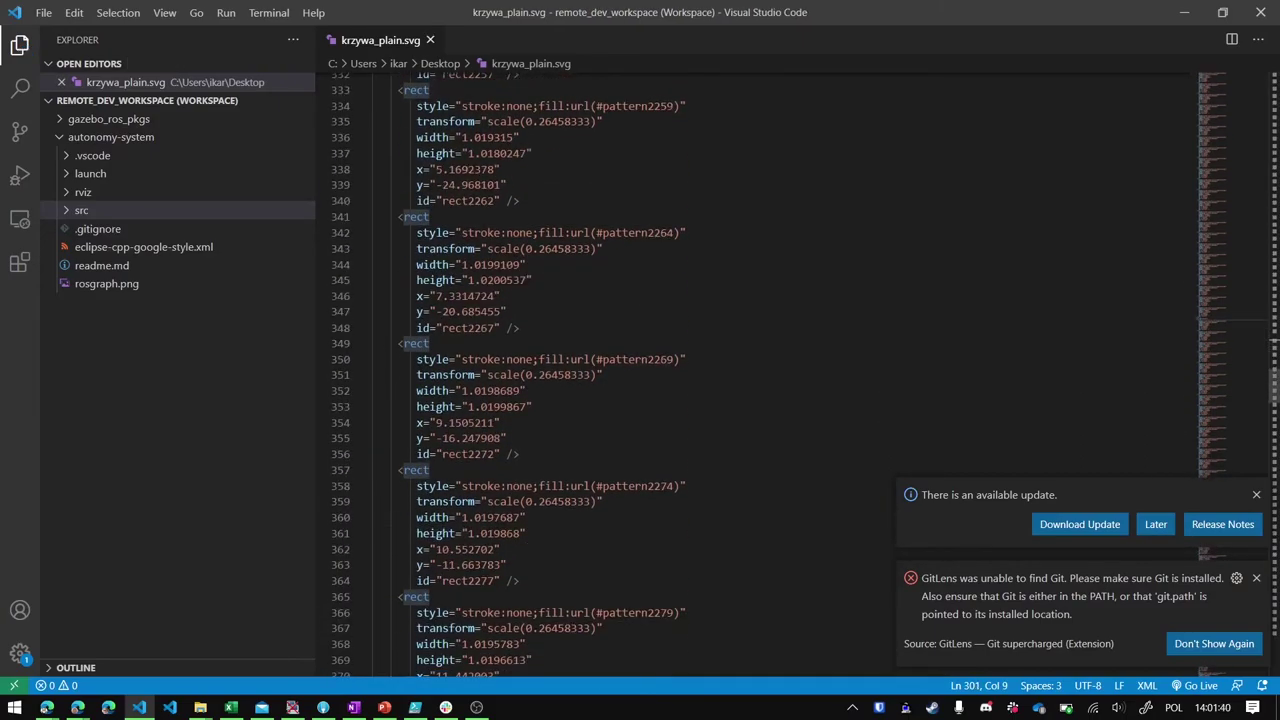
pyautogui.moveTo(1228, 388); pyautogui.dragTo(1228, 630)
pyautogui.click(404, 363)
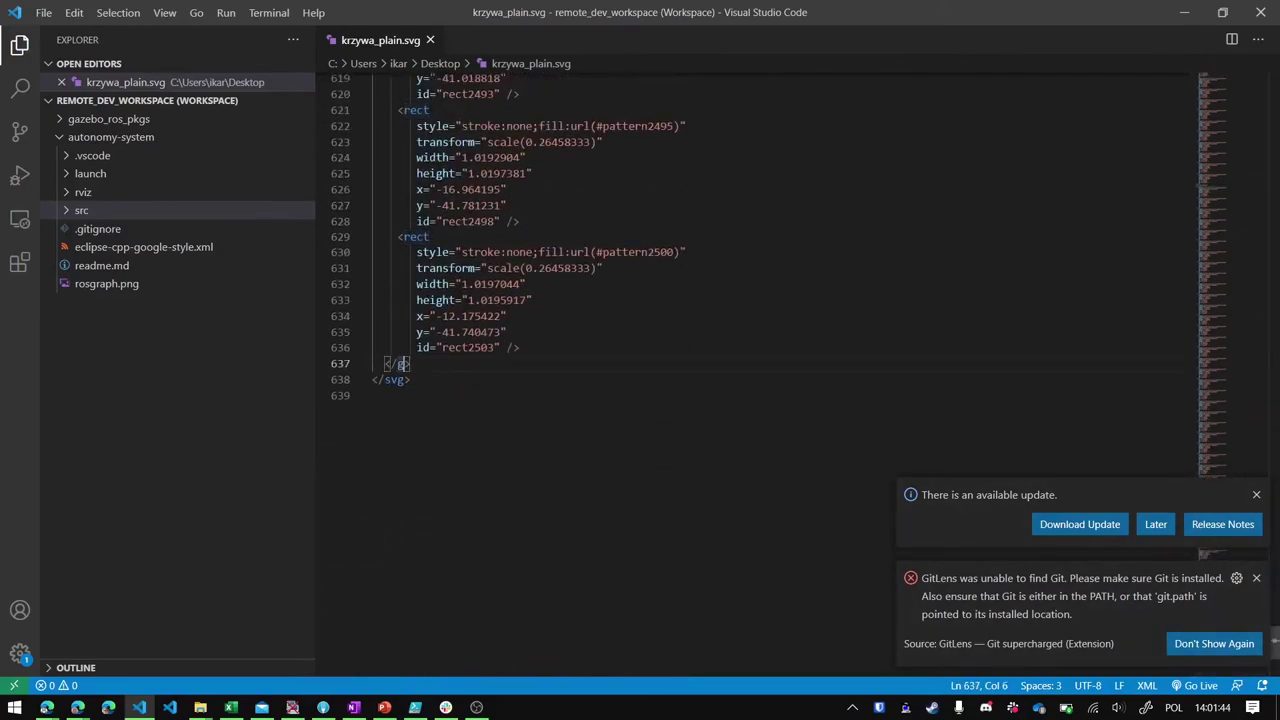
pyautogui.press('BackSpace')
pyautogui.write('left')
pyautogui.hotkey('ctrl', 's')
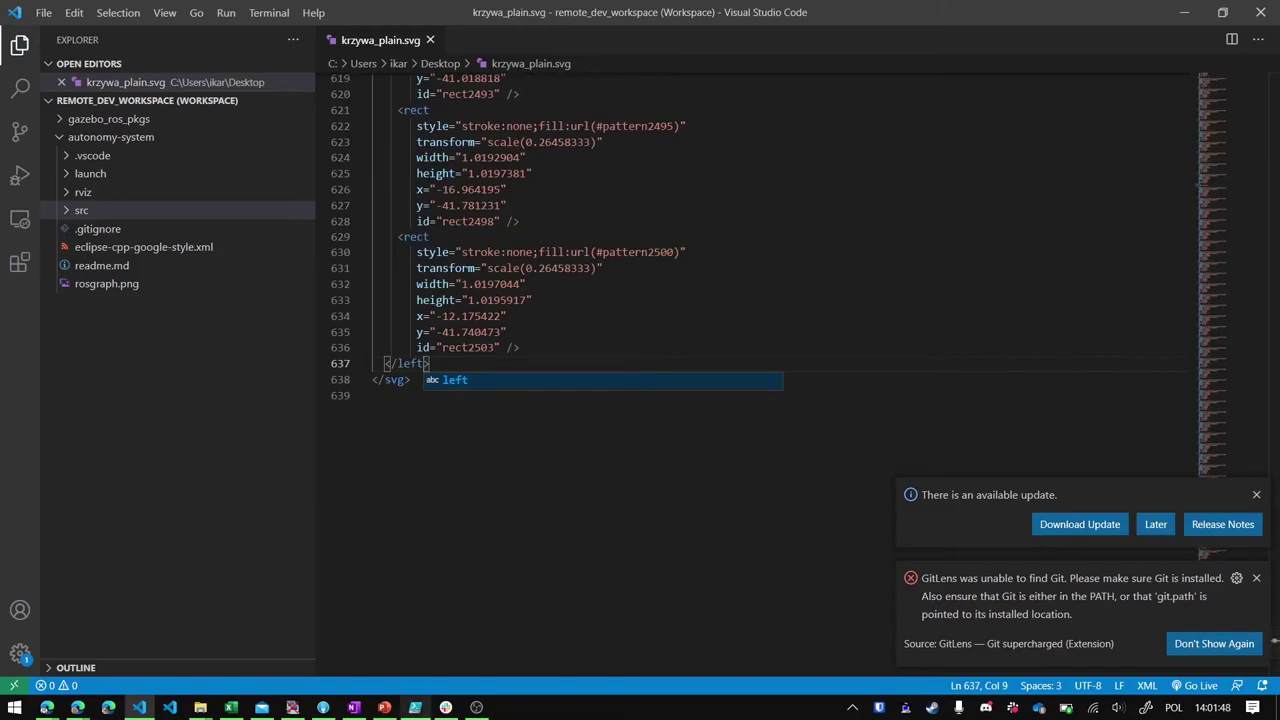
# Switch to Windows PowerShell ISE and examine the input SVG path and the output XML path in cone_script.ps1.
pyautogui.moveTo(415, 707)
pyautogui.click(412, 640)
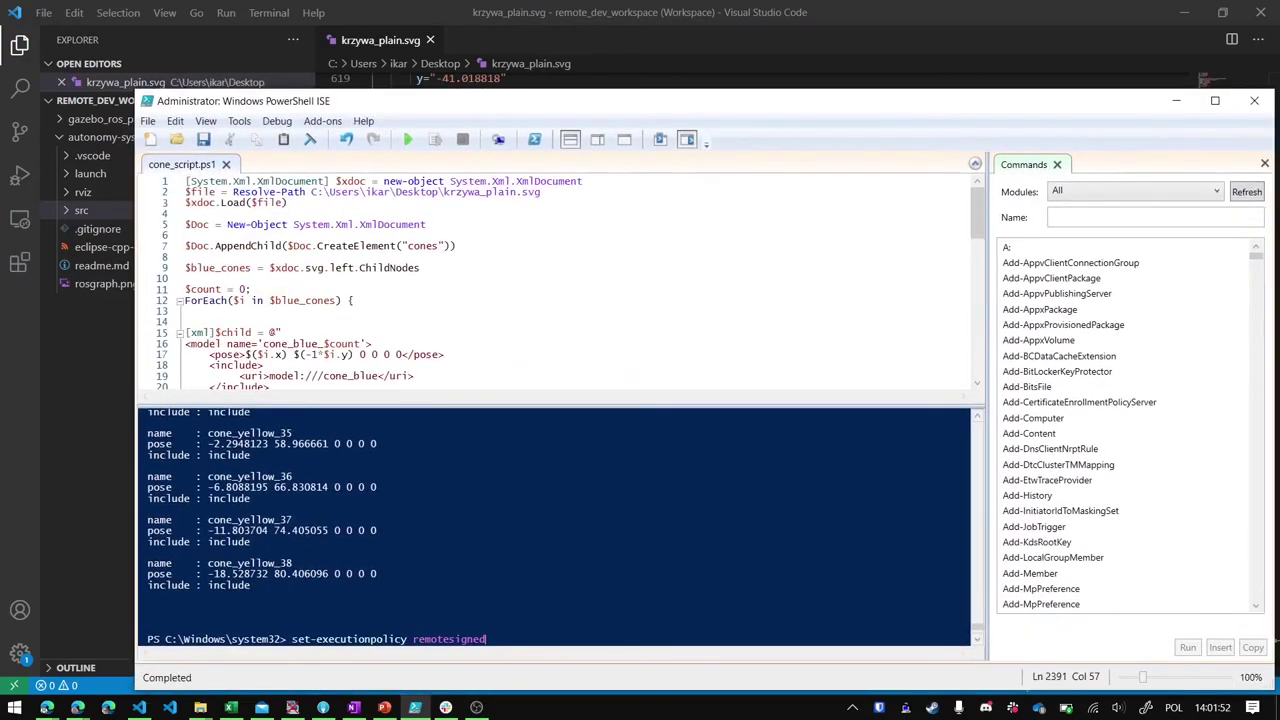
pyautogui.click(492, 181)
pyautogui.moveTo(310, 192); pyautogui.dragTo(541, 192)
pyautogui.click(543, 202)
pyautogui.scroll(-14, 560, 280)
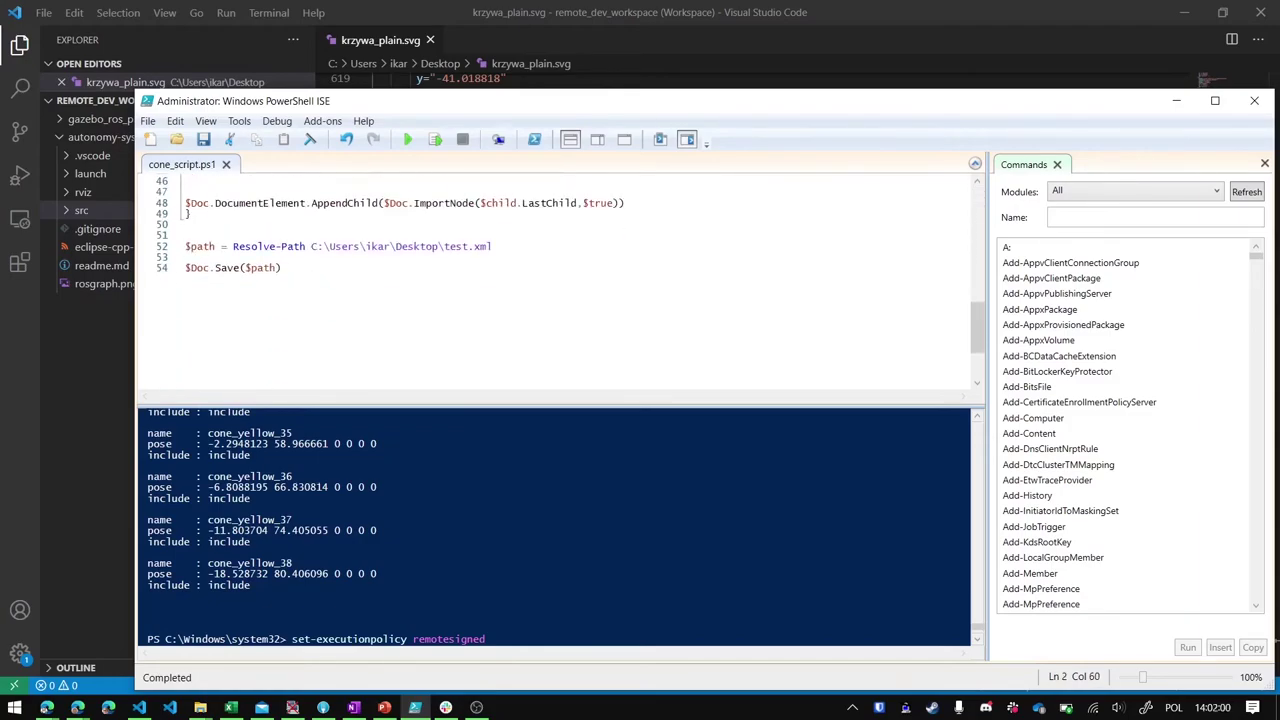
pyautogui.moveTo(492, 286)
pyautogui.mouseDown()
pyautogui.moveTo(186, 275)
pyautogui.moveTo(494, 286)
pyautogui.mouseUp()
pyautogui.click(311, 286)
pyautogui.click(494, 286)
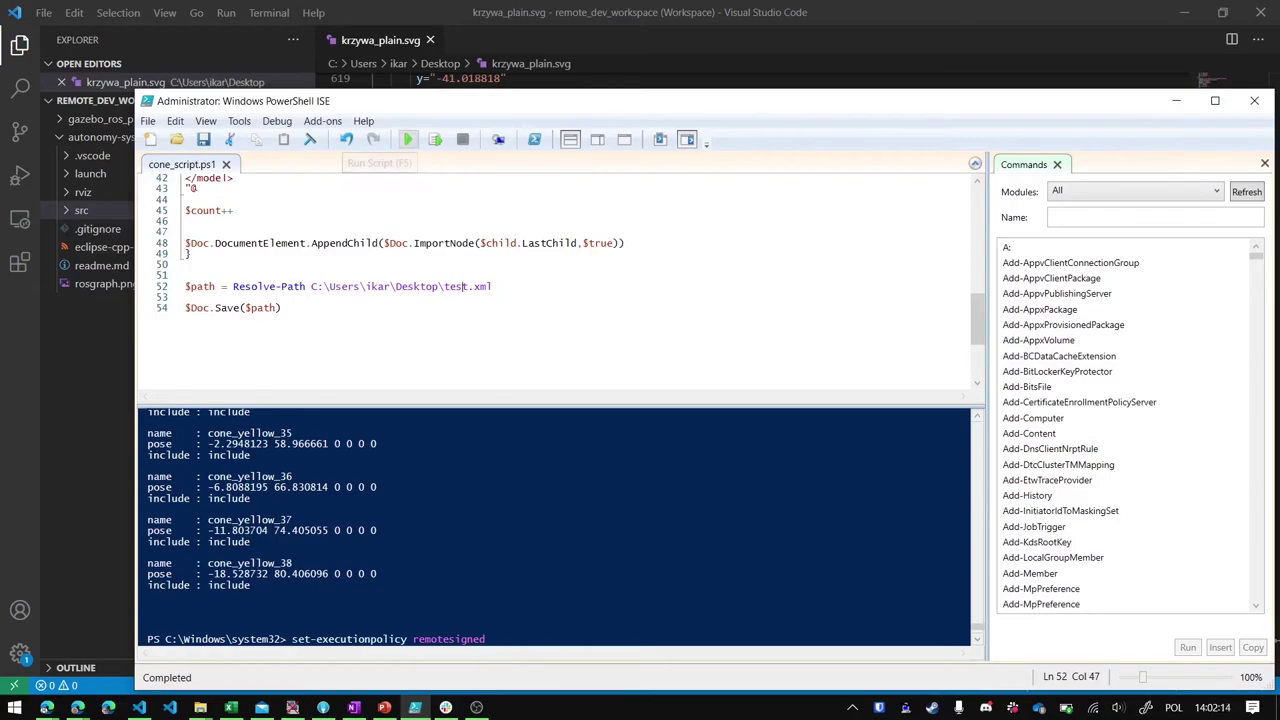
# Run cone_script.ps1 and look through the cone names and poses in the console output.
pyautogui.click(407, 139)
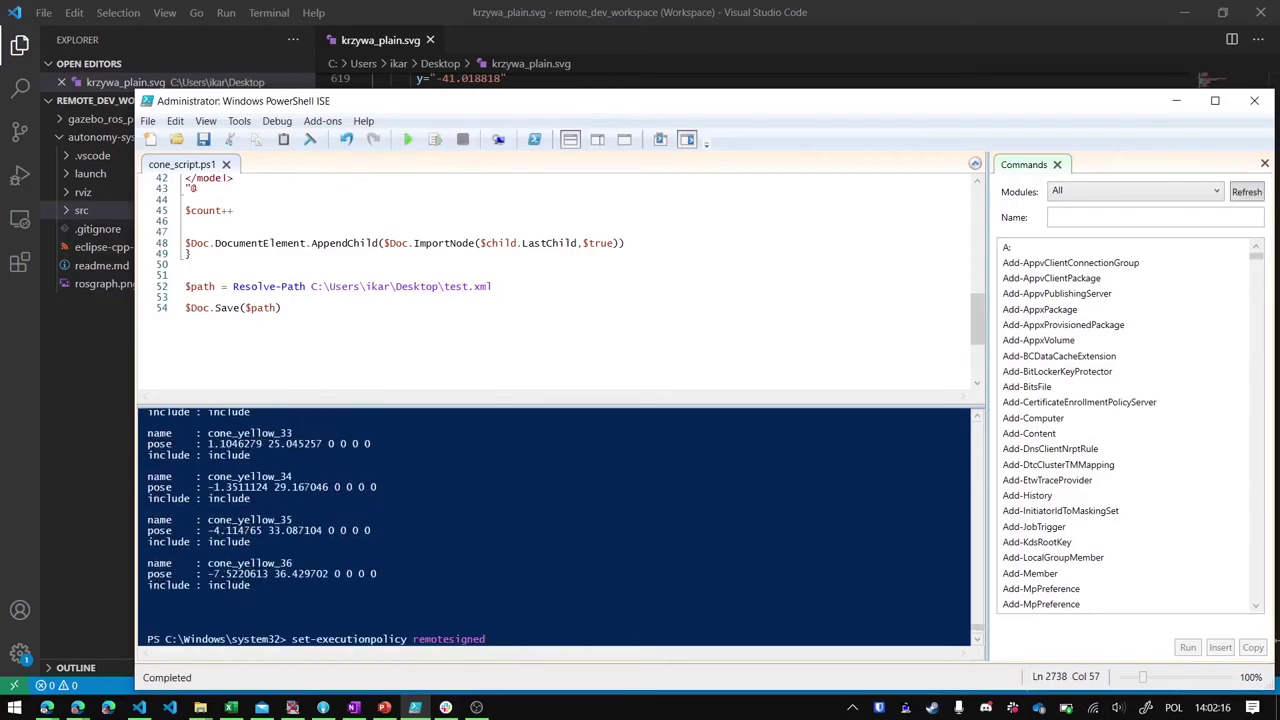
pyautogui.scroll(20, 555, 525)
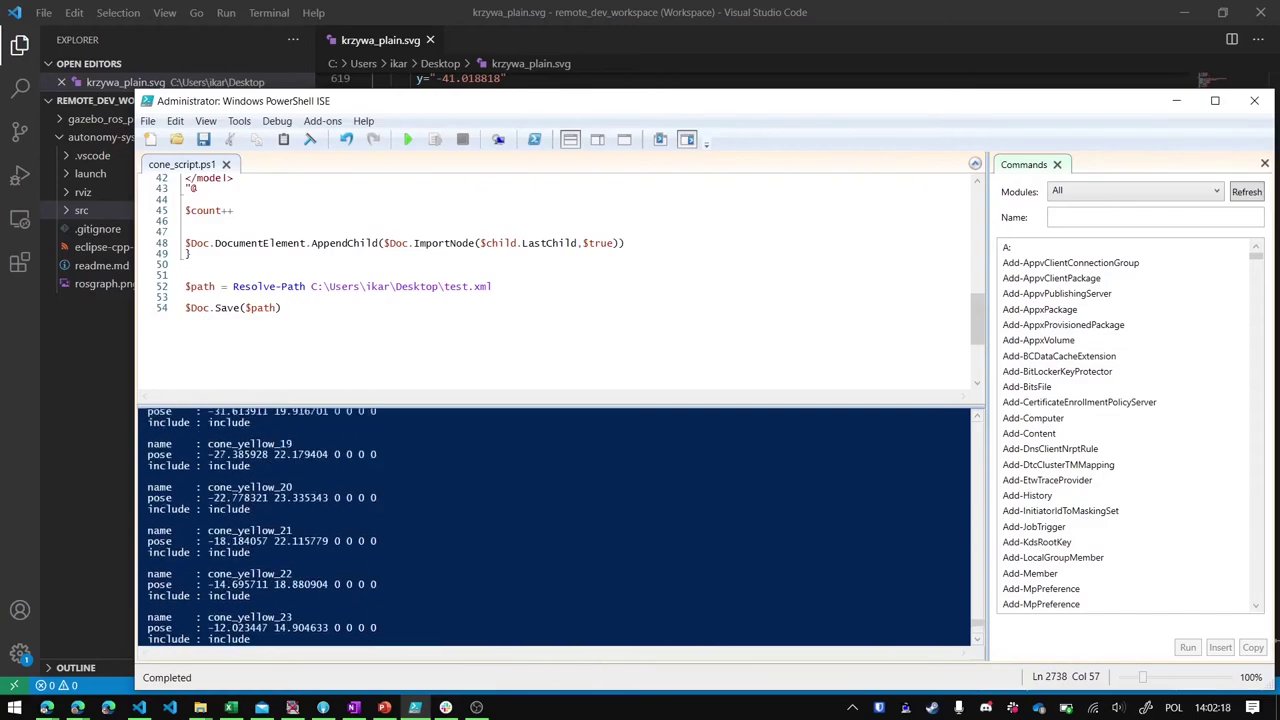
pyautogui.scroll(-20, 555, 525)
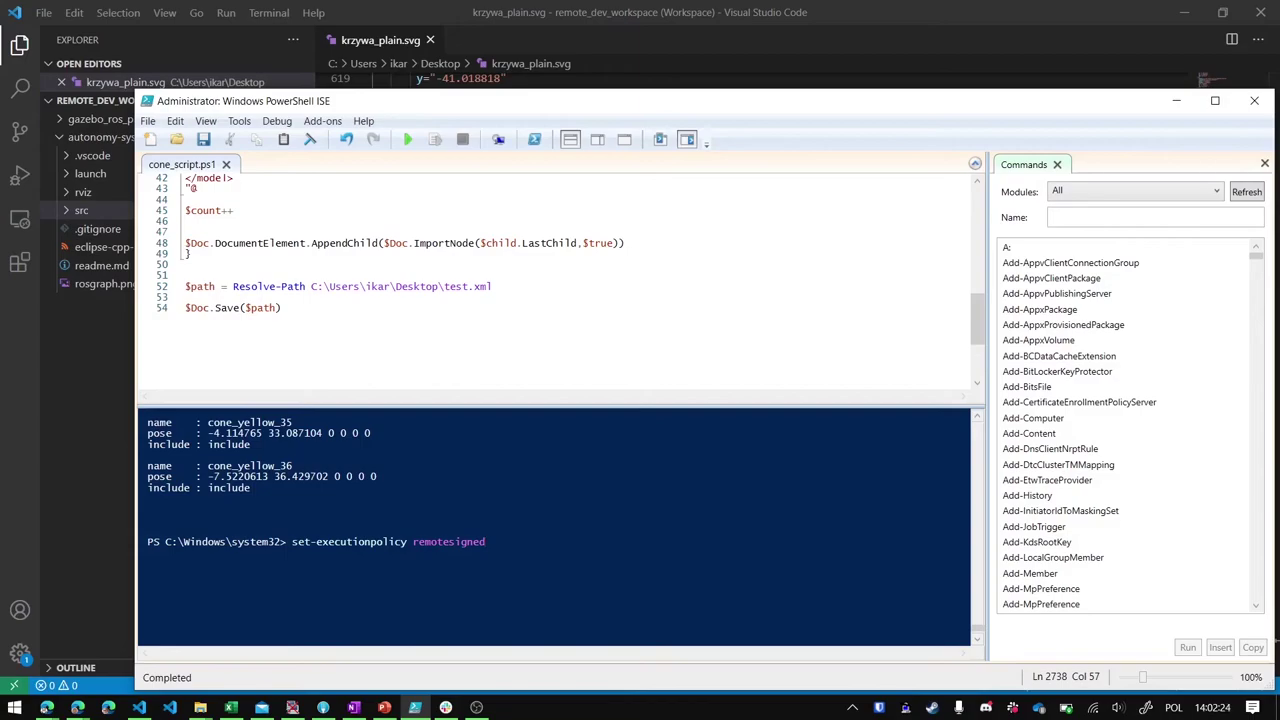
# Return to Visual Studio Code and open test.xml from the Desktop.
pyautogui.click(1176, 100)
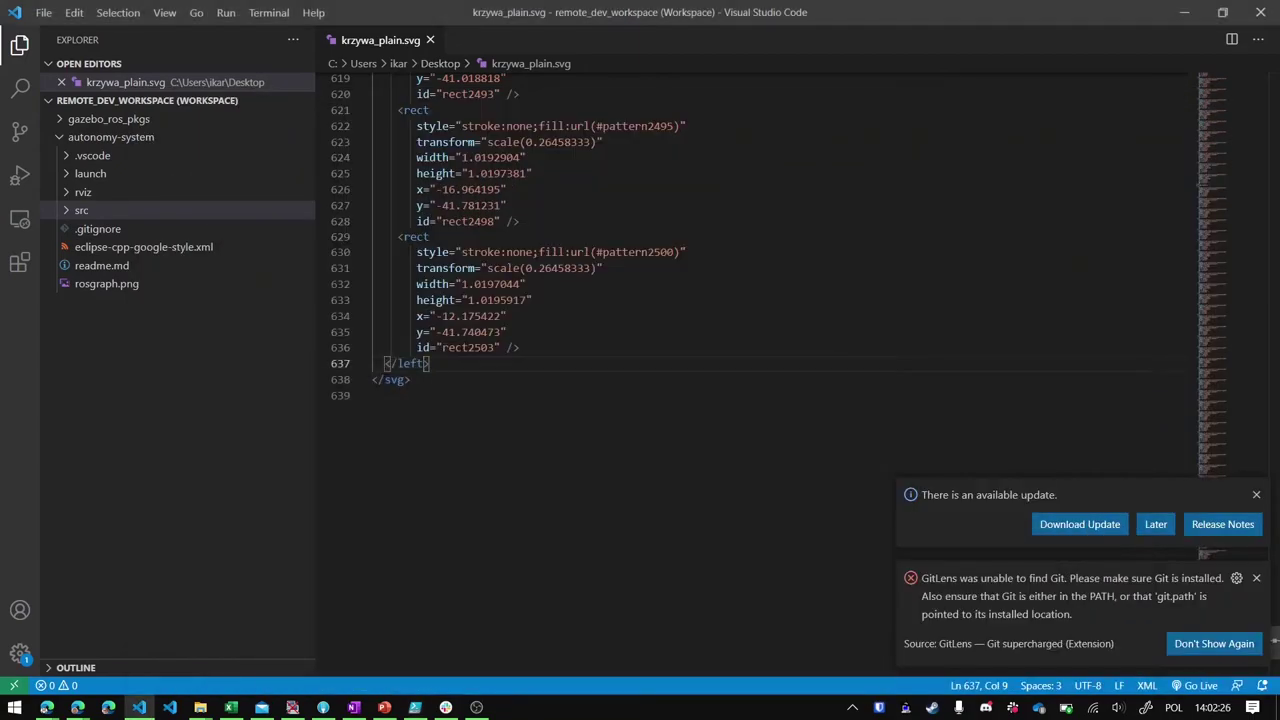
pyautogui.click(44, 12)
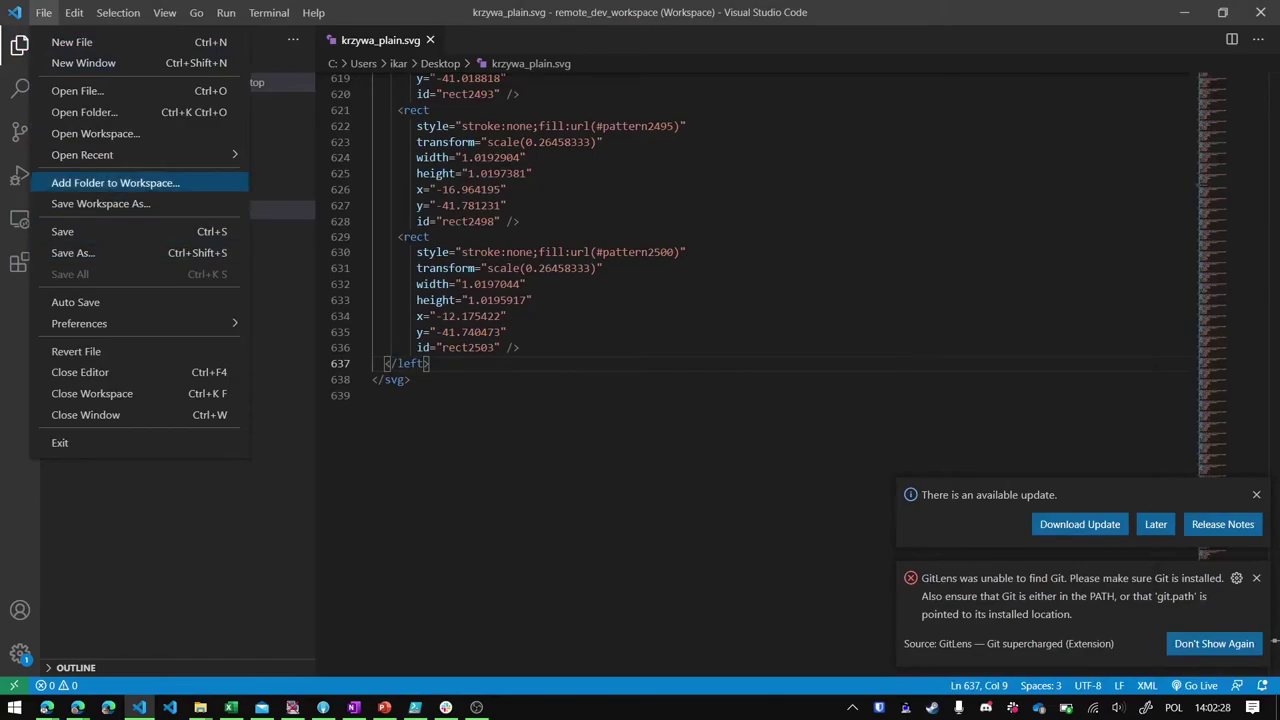
pyautogui.click(77, 91)
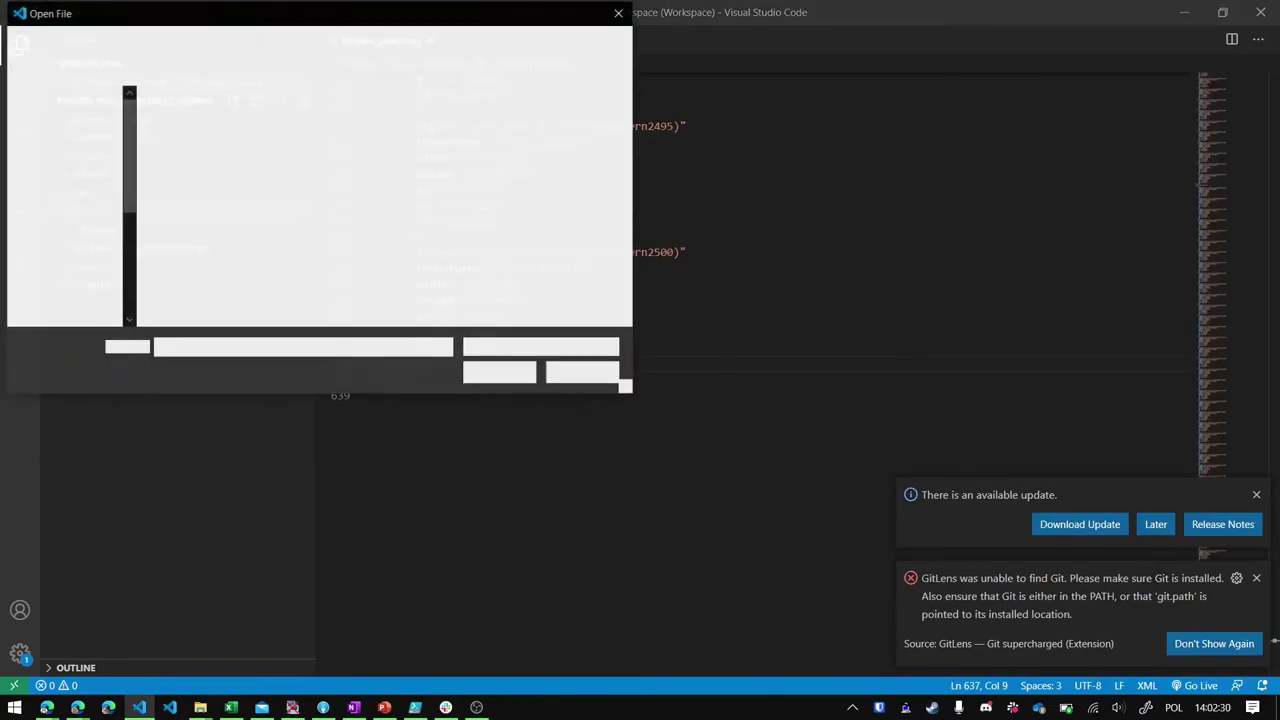
pyautogui.scroll(-3, 381, 210)
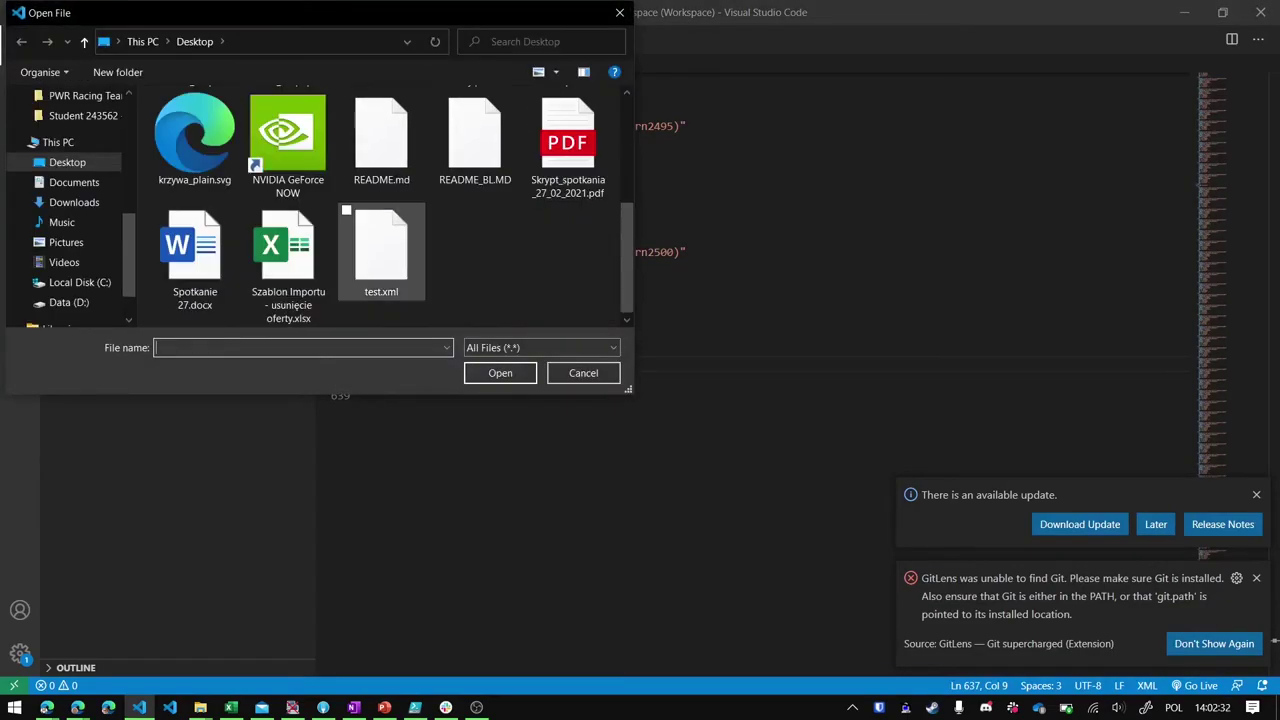
pyautogui.click(381, 250)
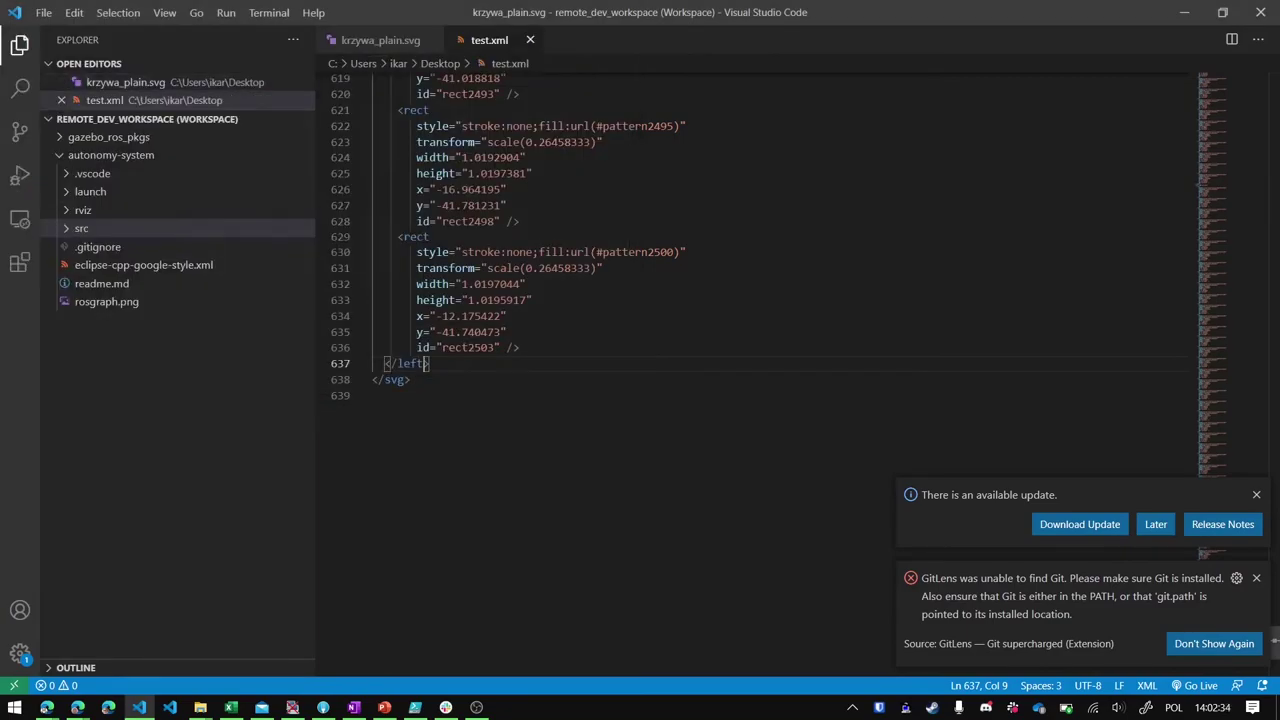
# Examine the generated cone_yellow model entries in test.xml, including the pose and model URI of cone_yellow_31.
pyautogui.scroll(9, 755, 370)
pyautogui.scroll(7, 760, 370)
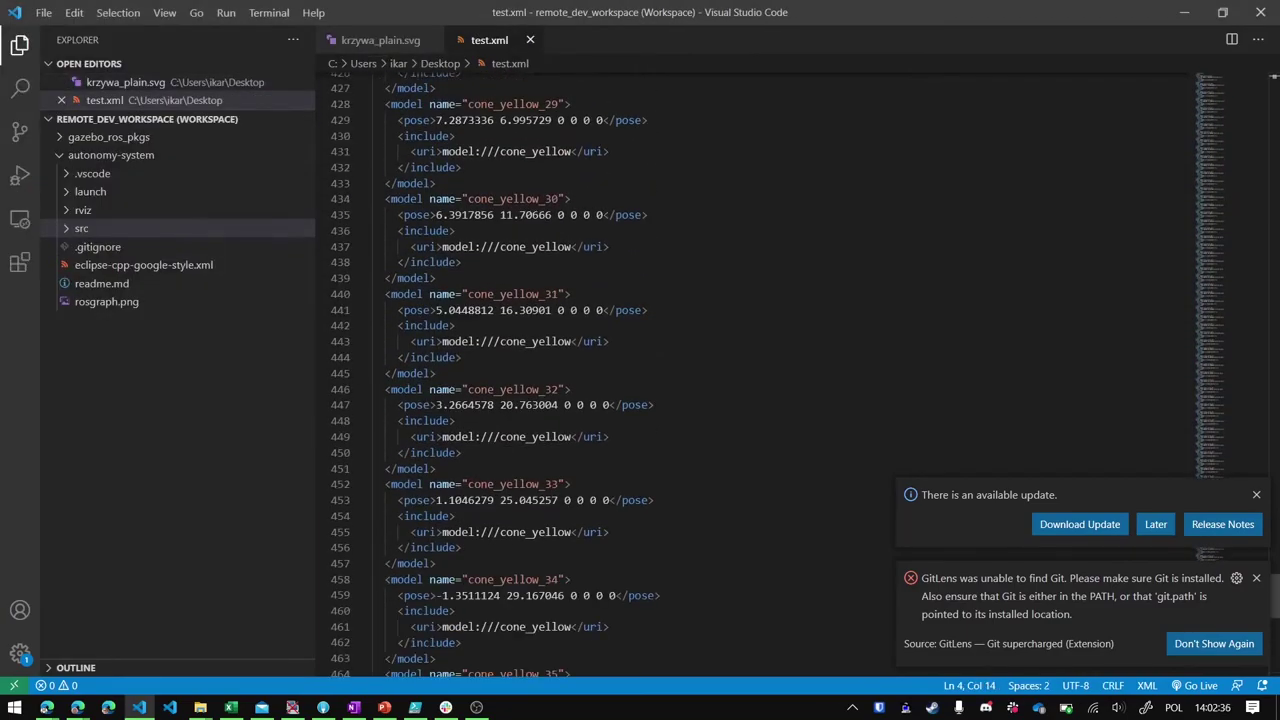
pyautogui.moveTo(385, 294); pyautogui.dragTo(462, 357)
pyautogui.click(462, 357)
pyautogui.click(564, 341)
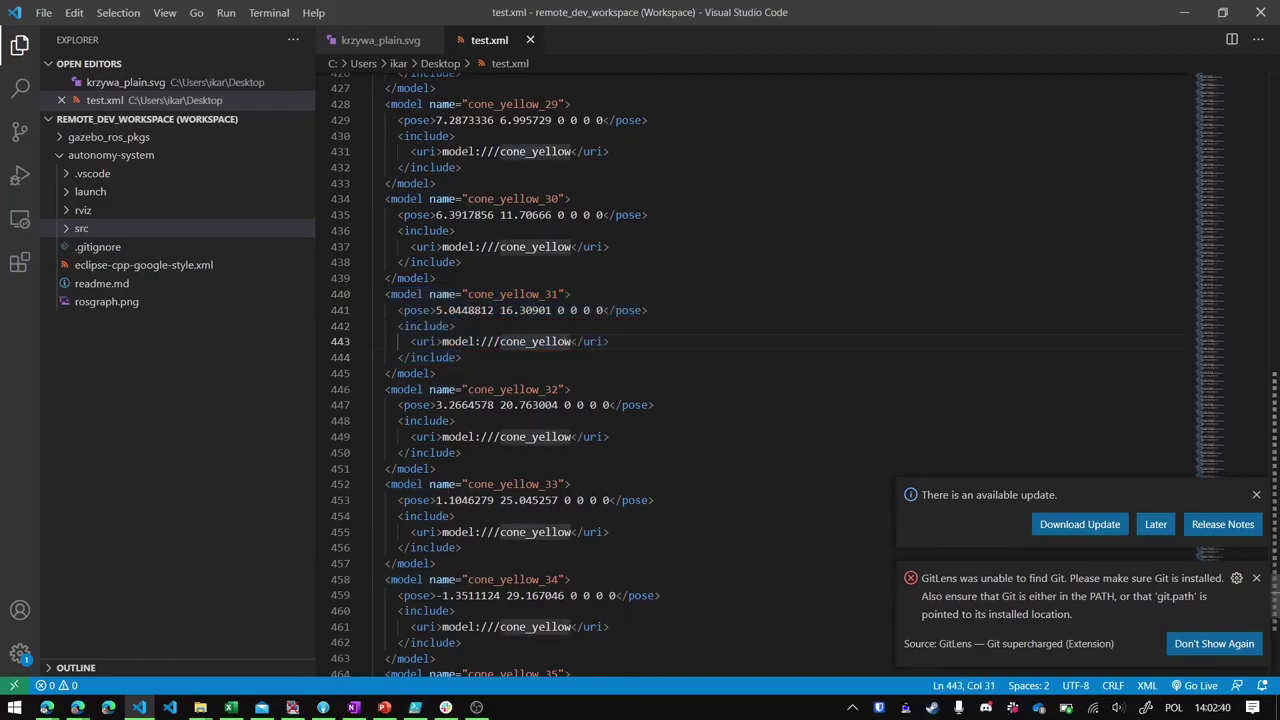
# Switch to Windows PowerShell ISE and examine the model name and model URI in the yellow cone template of cone_script.ps1.
pyautogui.click(456, 326)
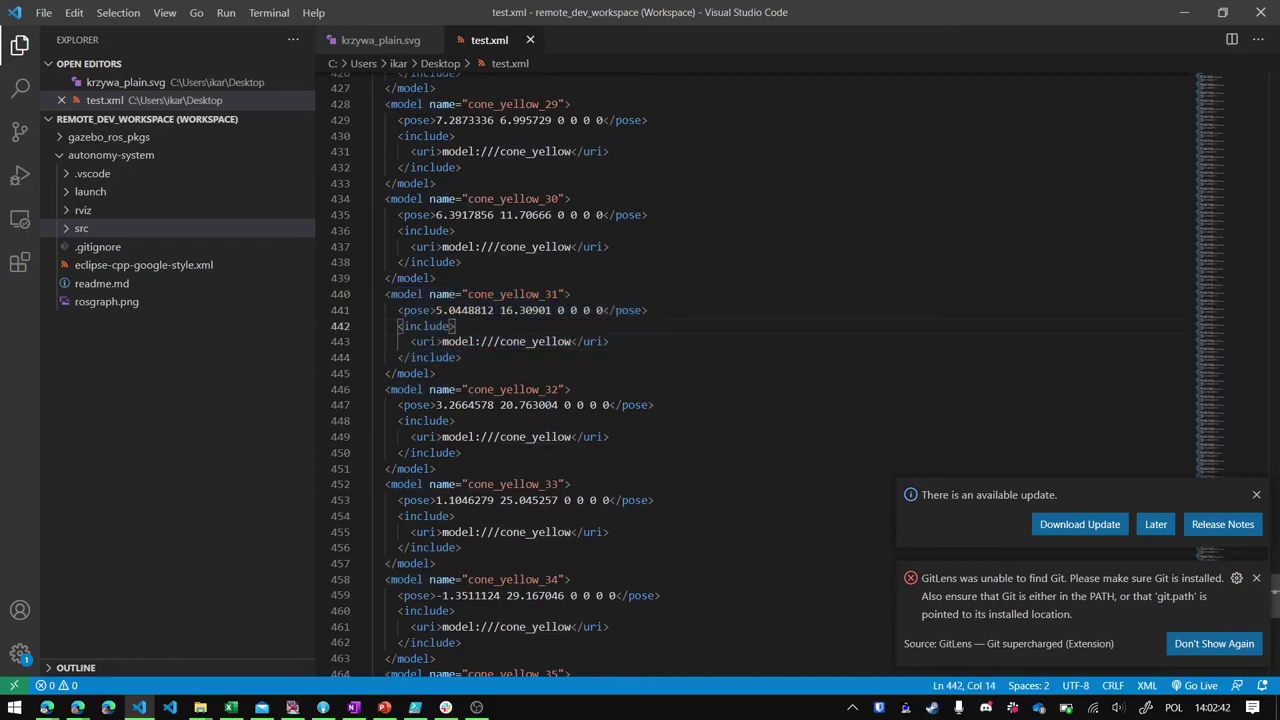
pyautogui.moveTo(571, 341); pyautogui.dragTo(552, 341)
pyautogui.click(526, 341)
pyautogui.click(415, 707)
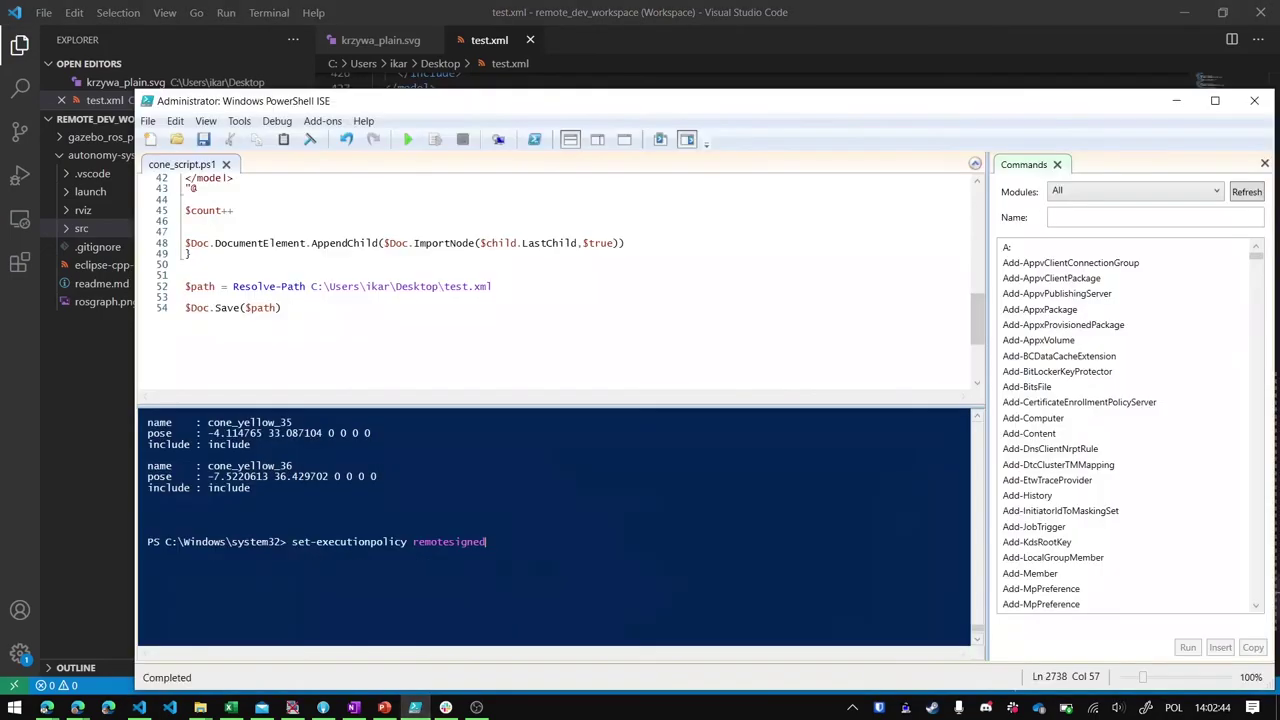
pyautogui.scroll(4, 428, 216)
pyautogui.moveTo(322, 287); pyautogui.dragTo(392, 287)
pyautogui.moveTo(281, 287); pyautogui.dragTo(414, 287)
pyautogui.click(330, 287)
pyautogui.moveTo(263, 254); pyautogui.dragTo(323, 254)
pyautogui.click(377, 254)
pyautogui.click(347, 254)
pyautogui.click(323, 254)
# Examine the blue cone template and its loop near the start of cone_script.ps1.
pyautogui.scroll(10, 323, 254)
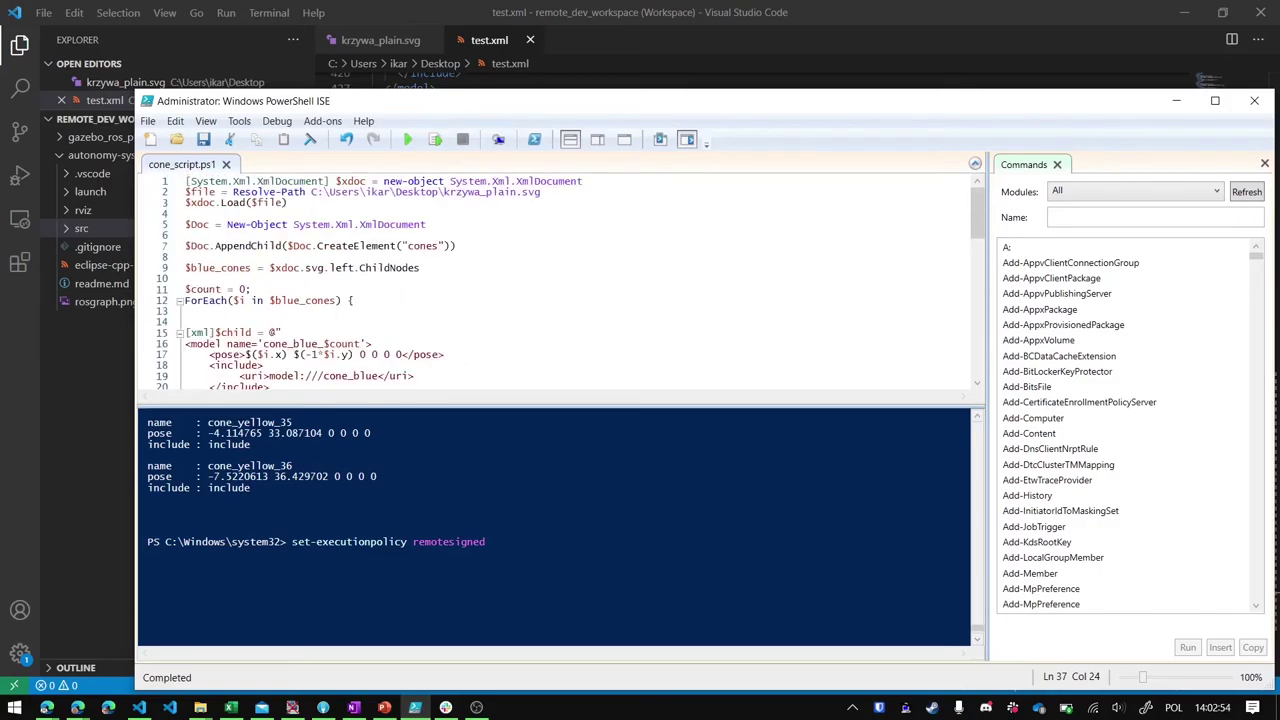
pyautogui.scroll(-2, 560, 283)
pyautogui.click(305, 278)
pyautogui.scroll(2, 305, 278)
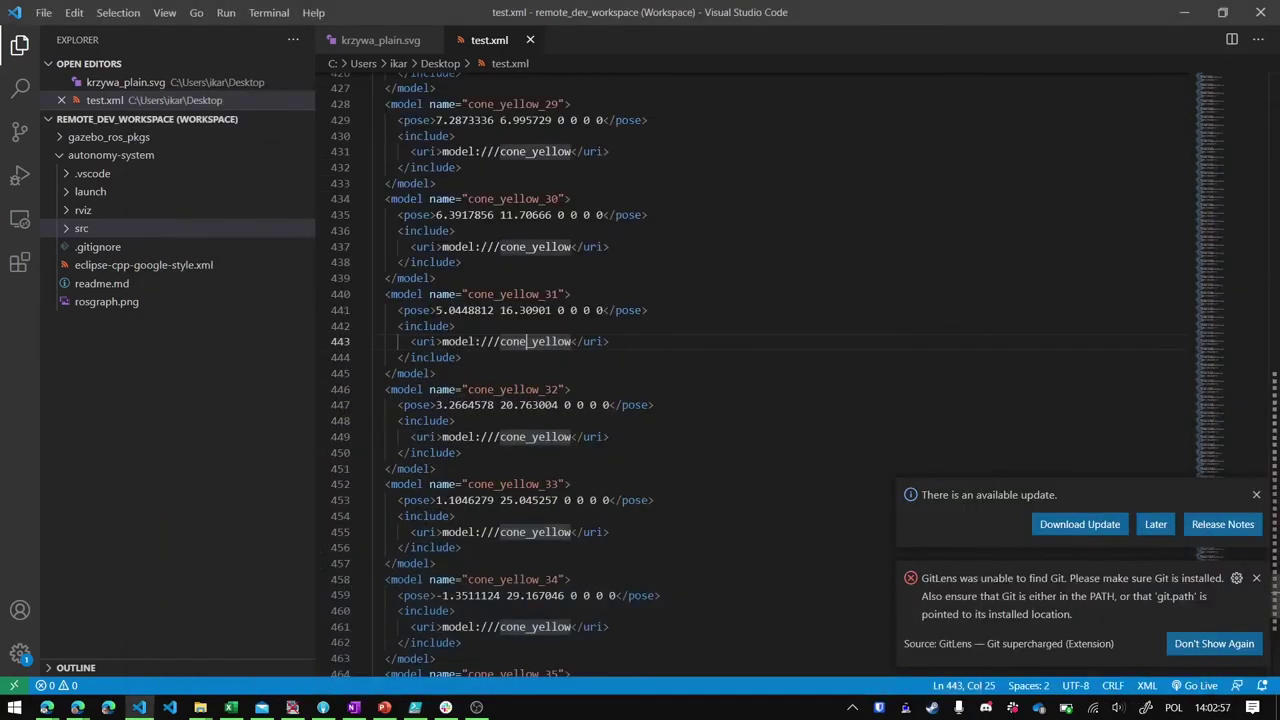
# Return to Visual Studio Code and examine the opening and closing cones tags of test.xml.
pyautogui.click(1176, 100)
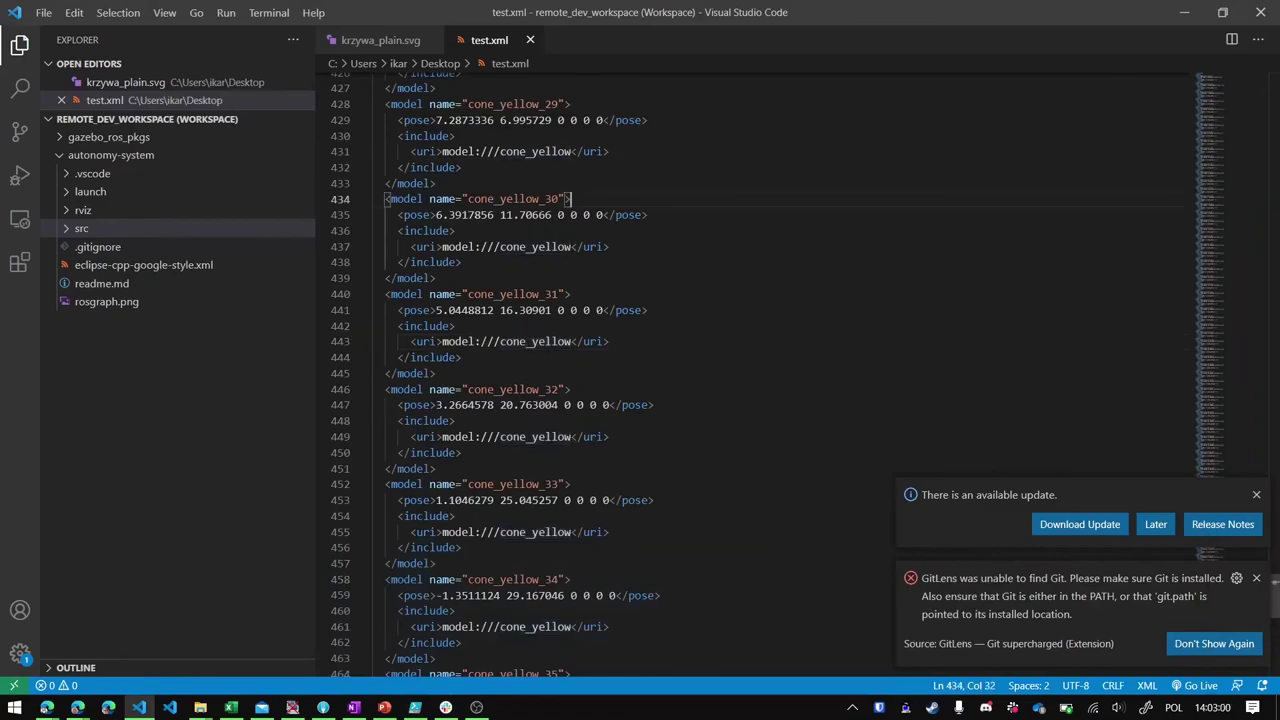
pyautogui.scroll(13, 571, 375)
pyautogui.moveTo(416, 80); pyautogui.dragTo(372, 80)
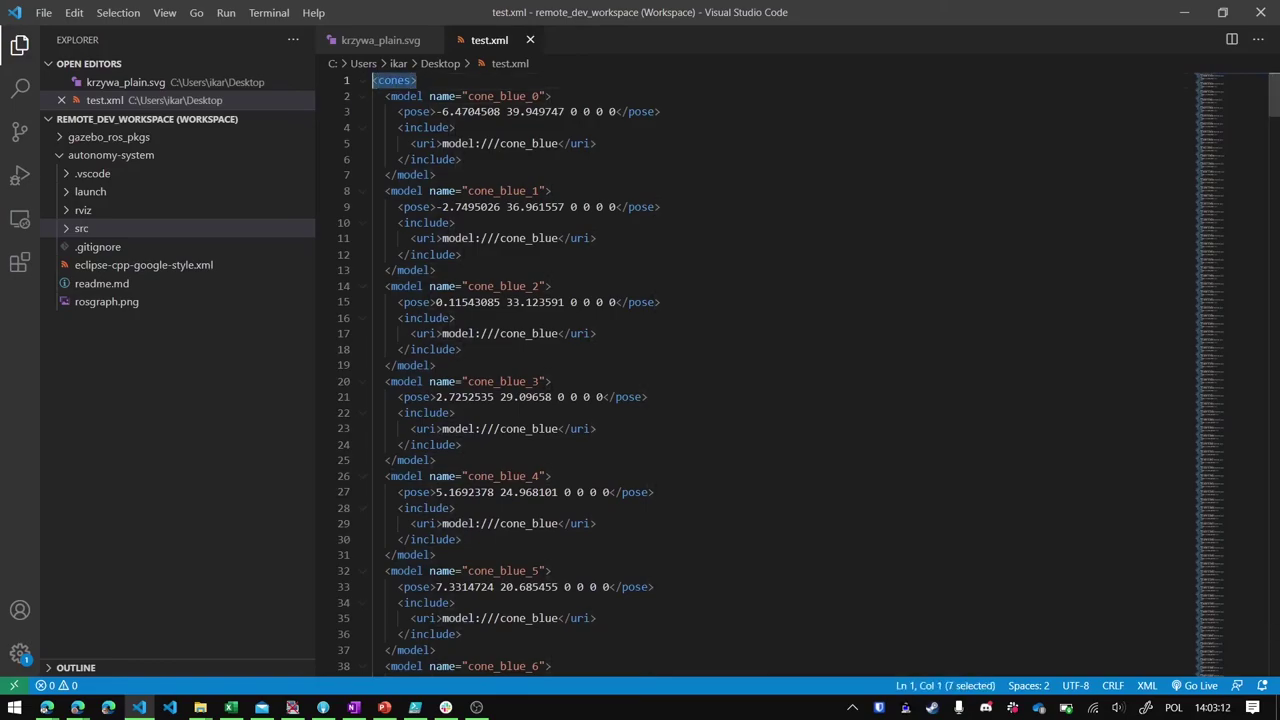
pyautogui.hotkey('ctrl', 'End')
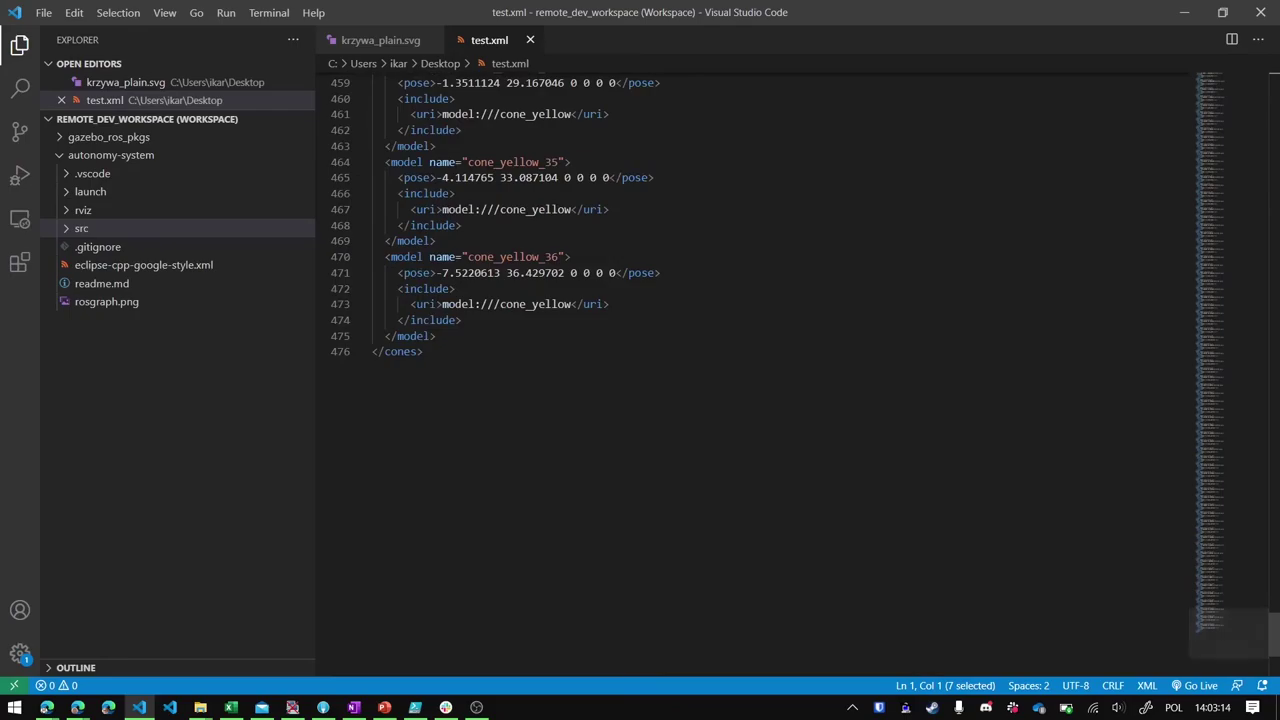
pyautogui.moveTo(1228, 634); pyautogui.dragTo(1228, 98)
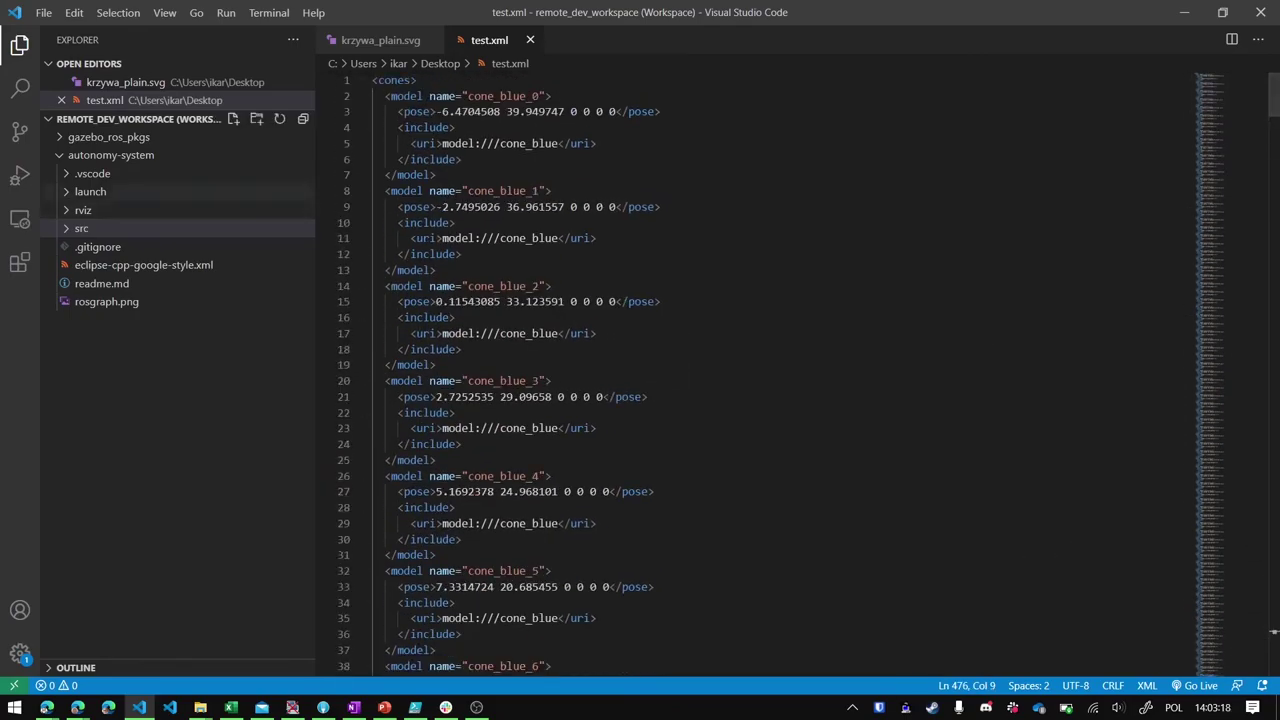
# Open circuit.world from the src/autonomy_simulation/worlds/circuit folder of the autonomy-system project.
pyautogui.click(82, 228)
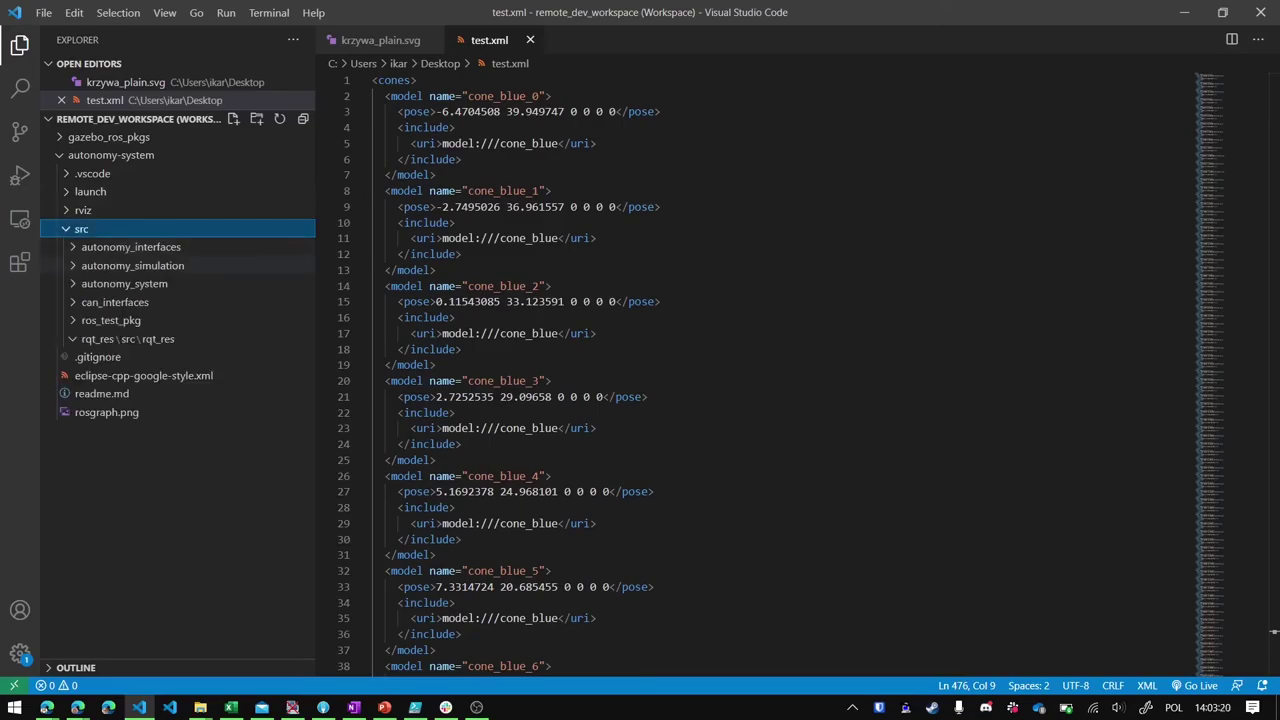
pyautogui.click(124, 283)
pyautogui.click(124, 283)
pyautogui.click(132, 265)
pyautogui.click(104, 375)
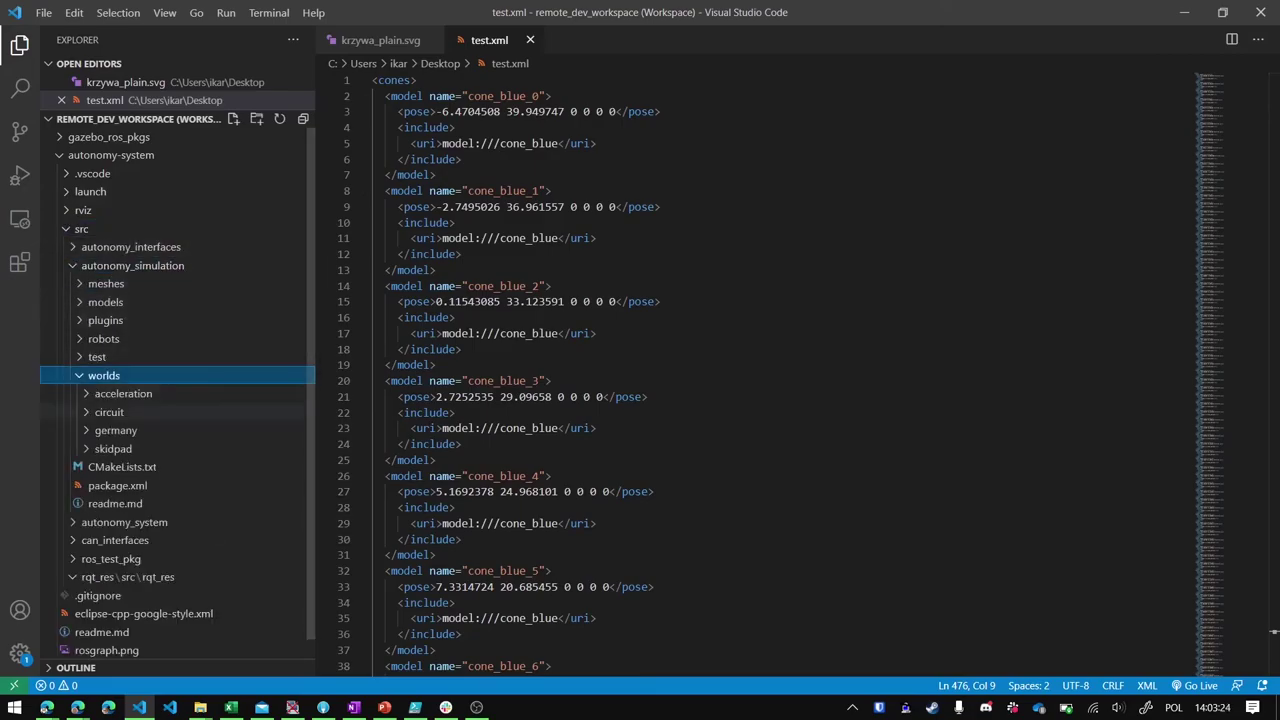
pyautogui.click(109, 412)
pyautogui.click(129, 430)
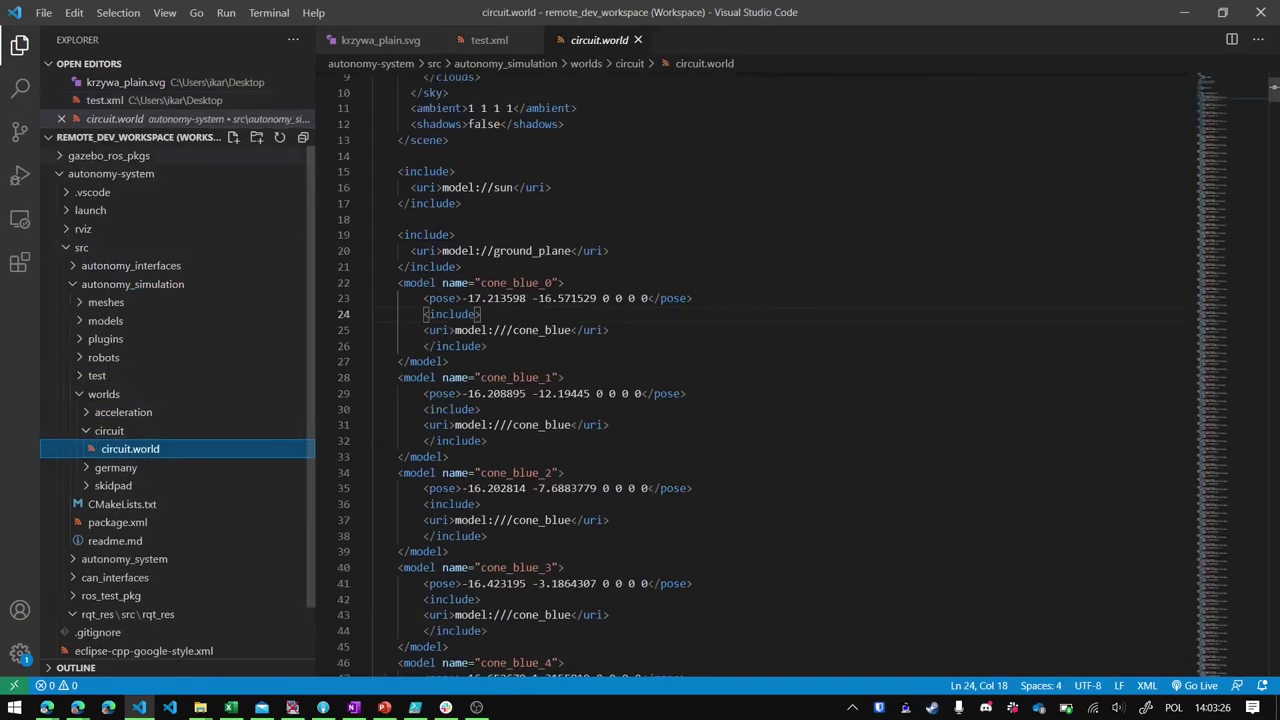
# Replace the opening <cones> tag in test.xml with lines 1 to 21 of circuit.world, from the XML declaration through the ground_plane include.
pyautogui.click(81, 247)
pyautogui.scroll(3, 755, 375)
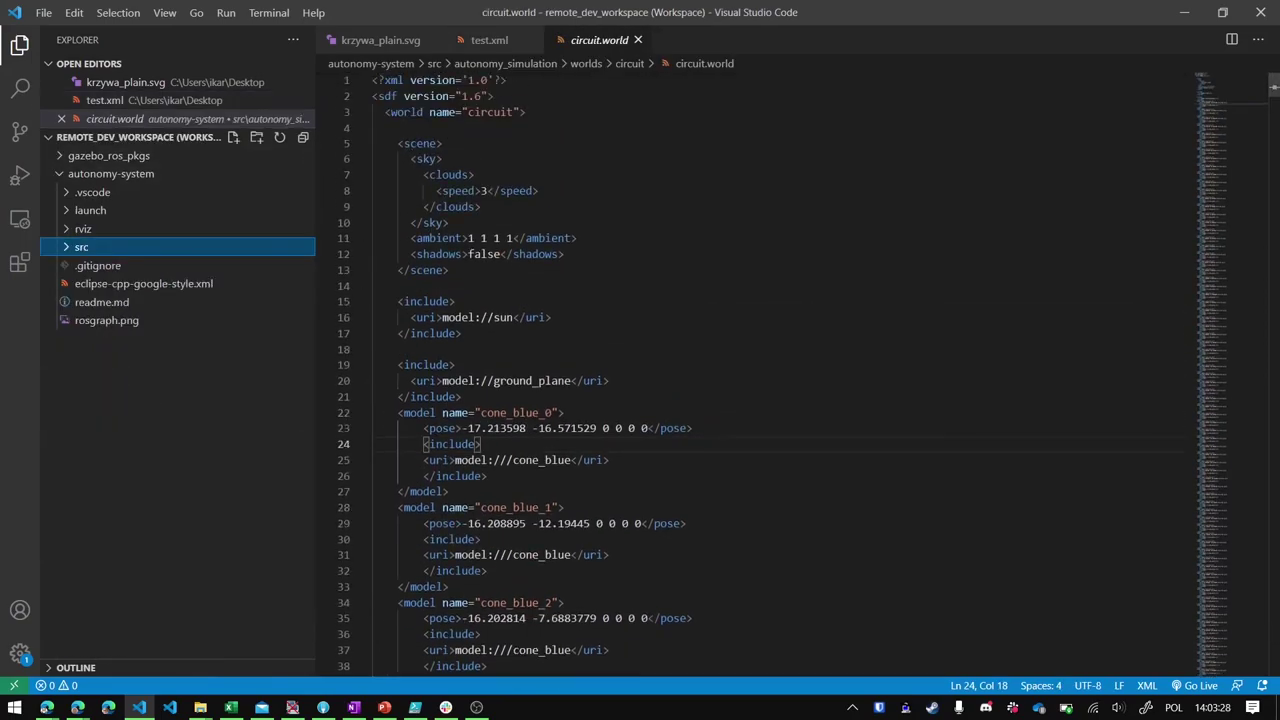
pyautogui.moveTo(372, 80); pyautogui.dragTo(462, 397)
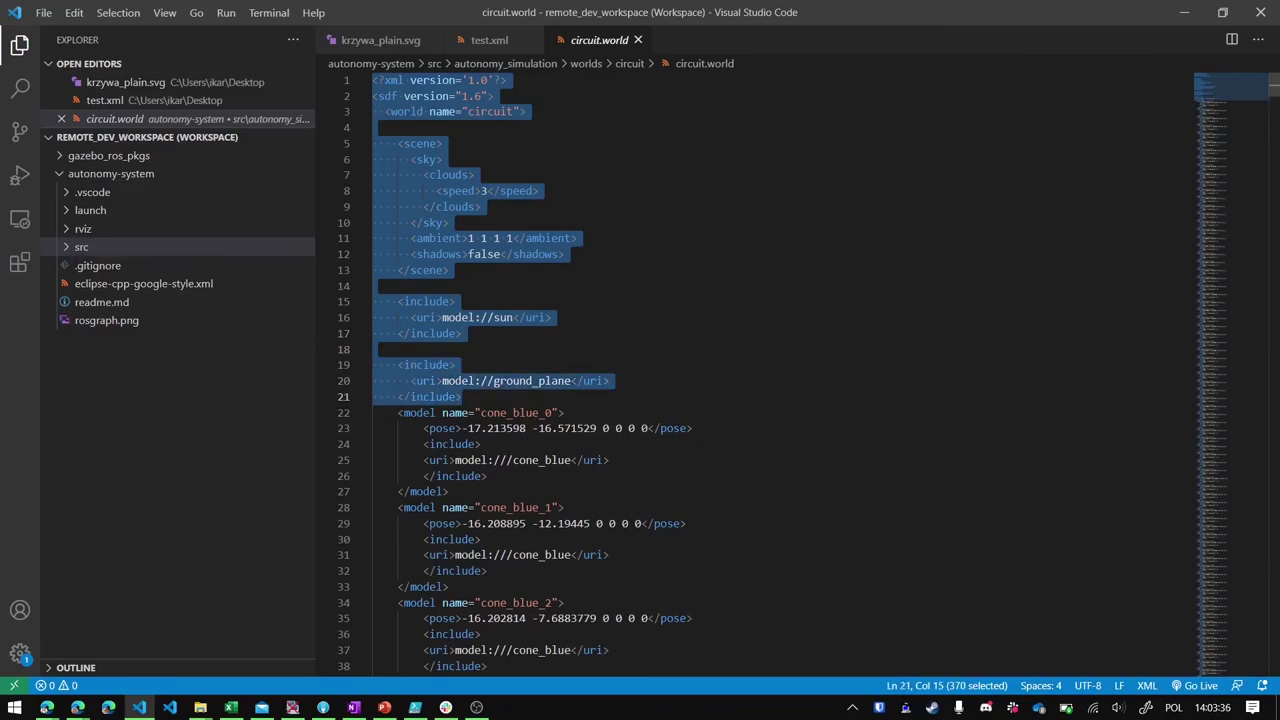
pyautogui.click(462, 397)
pyautogui.hotkey('ctrl', 'Tab')
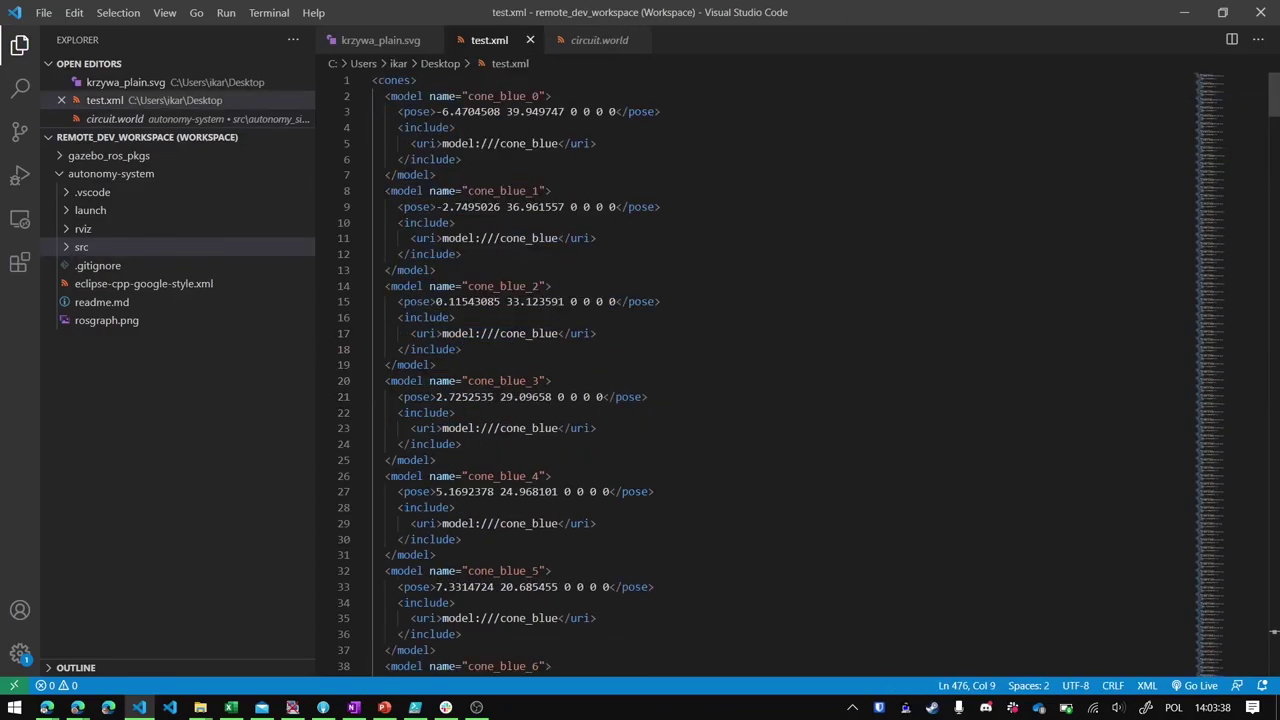
pyautogui.hotkey('ctrl', 'Home')
pyautogui.write('<?xml version=\'1.0\'?> <sdf version="1.6">   <world name="circuit">      <scene>       <sky>         <clouds>           <speed>3</speed>         </clouds>       </sky>       <ambient>1 1 1 1</ambient>       <shadows>false</shadows>     </scene>      <include>       <uri>model://sun</uri>     </include>      <include>       <uri>model://ground_plane</uri>     </include>')
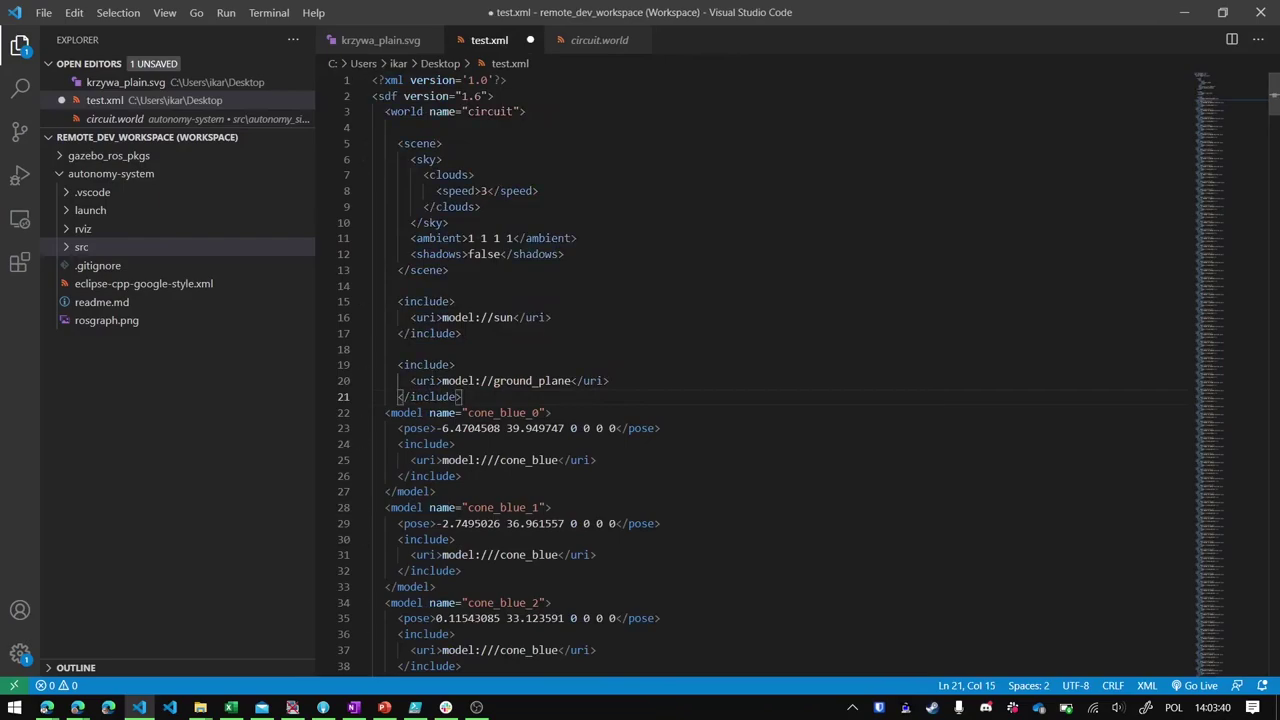
# Replace the closing </cones> tag in test.xml with the closing </world> and </sdf> tags copied from circuit.world.
pyautogui.click(598, 40)
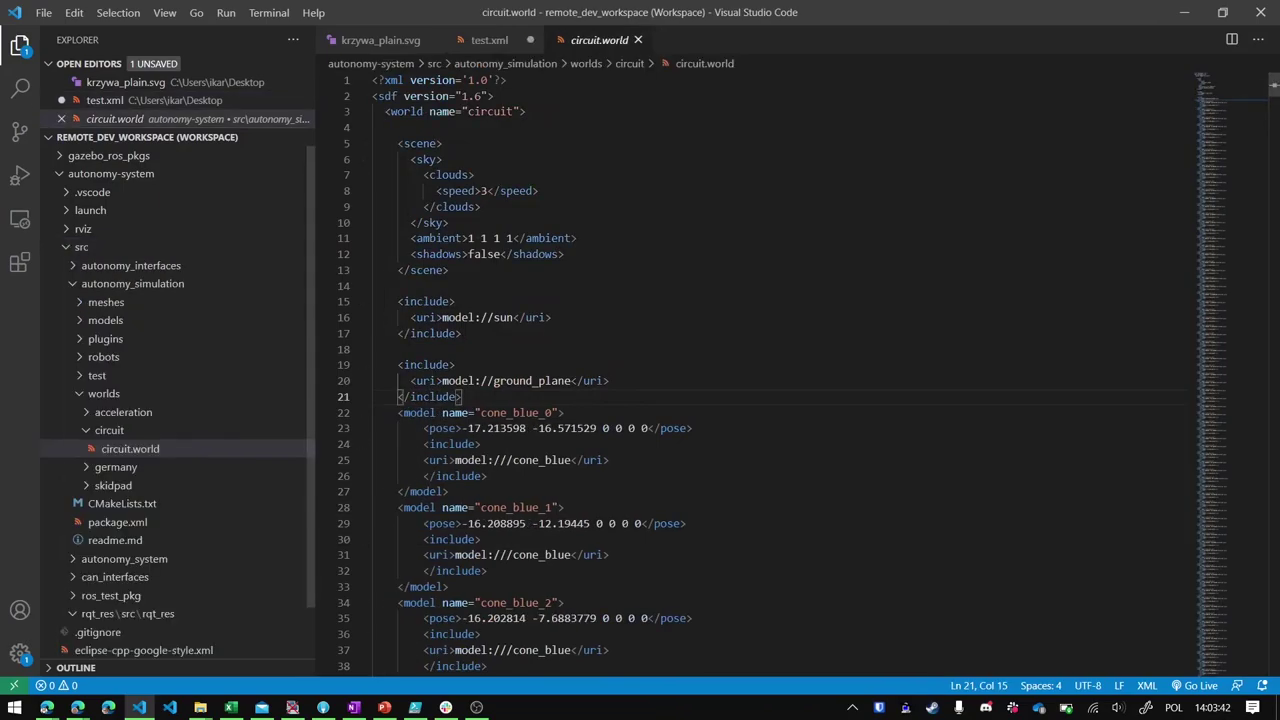
pyautogui.moveTo(1228, 98); pyautogui.dragTo(1236, 684)
pyautogui.scroll(5, 757, 374)
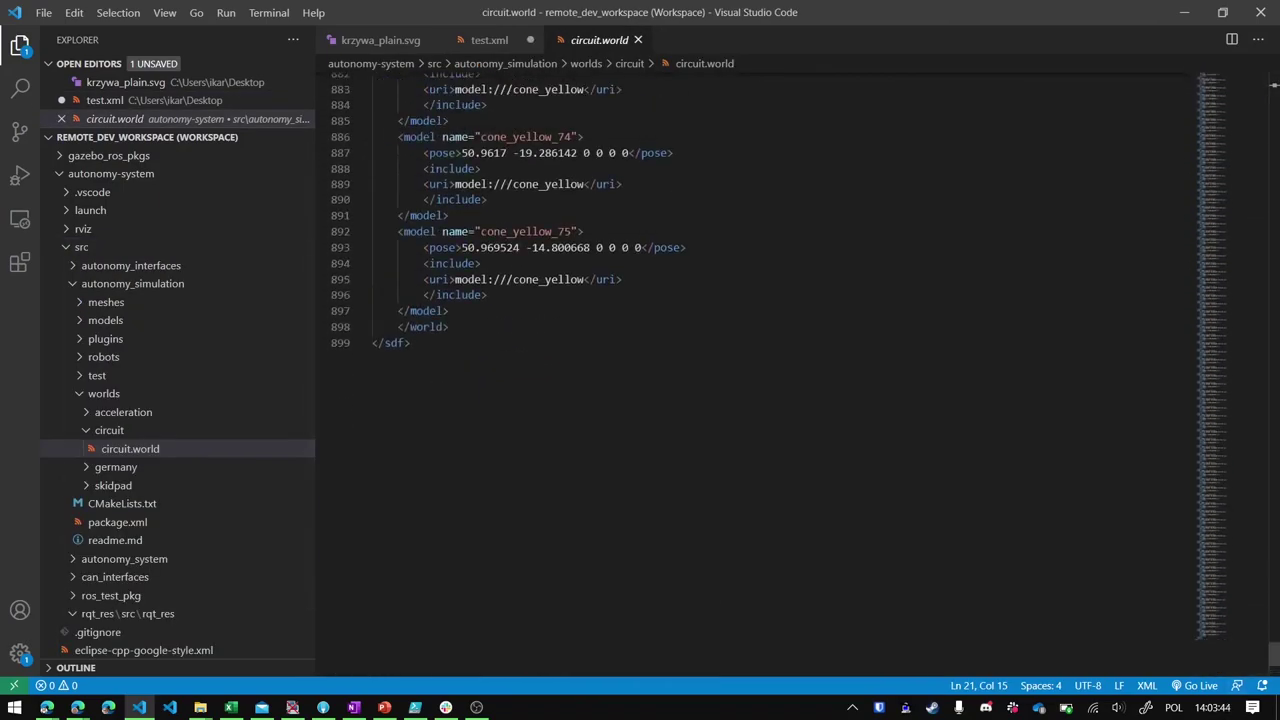
pyautogui.moveTo(410, 342); pyautogui.dragTo(373, 328)
pyautogui.hotkey('ctrl', 'c')
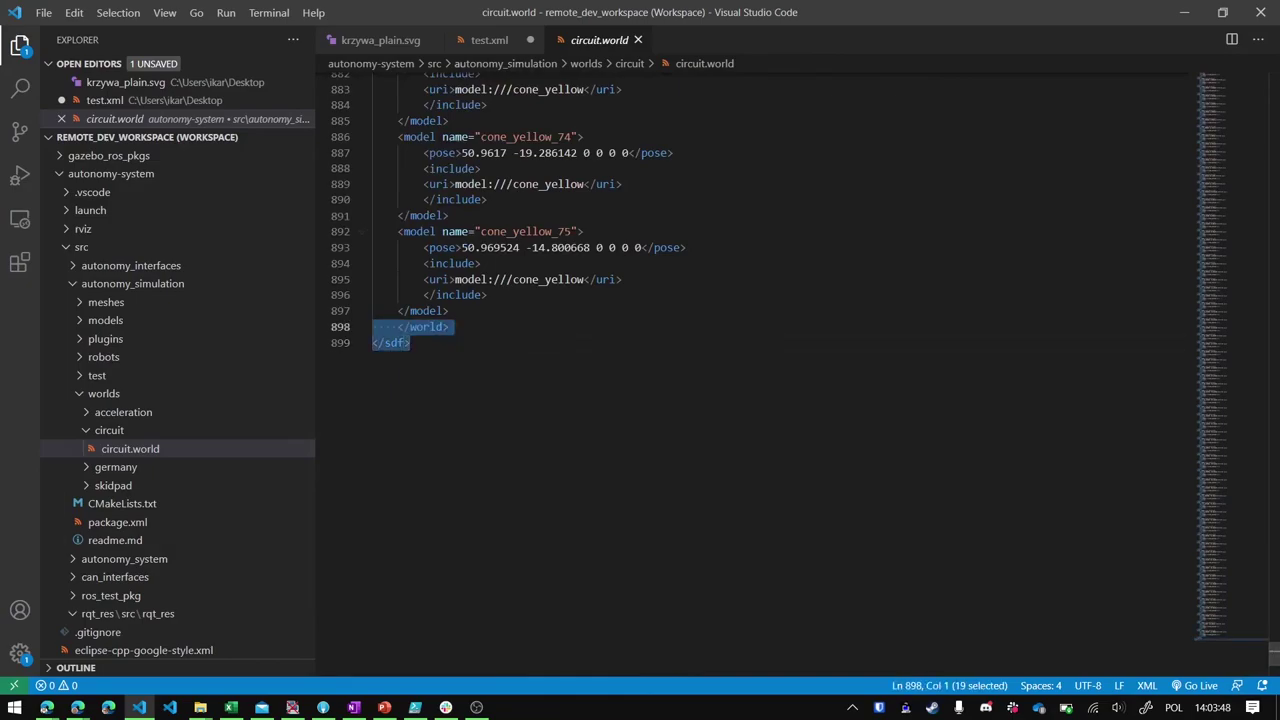
pyautogui.click(489, 40)
pyautogui.moveTo(1230, 98); pyautogui.dragTo(1230, 652)
pyautogui.scroll(3, 752, 375)
pyautogui.moveTo(424, 238); pyautogui.dragTo(372, 238)
pyautogui.hotkey('ctrl', 'v')
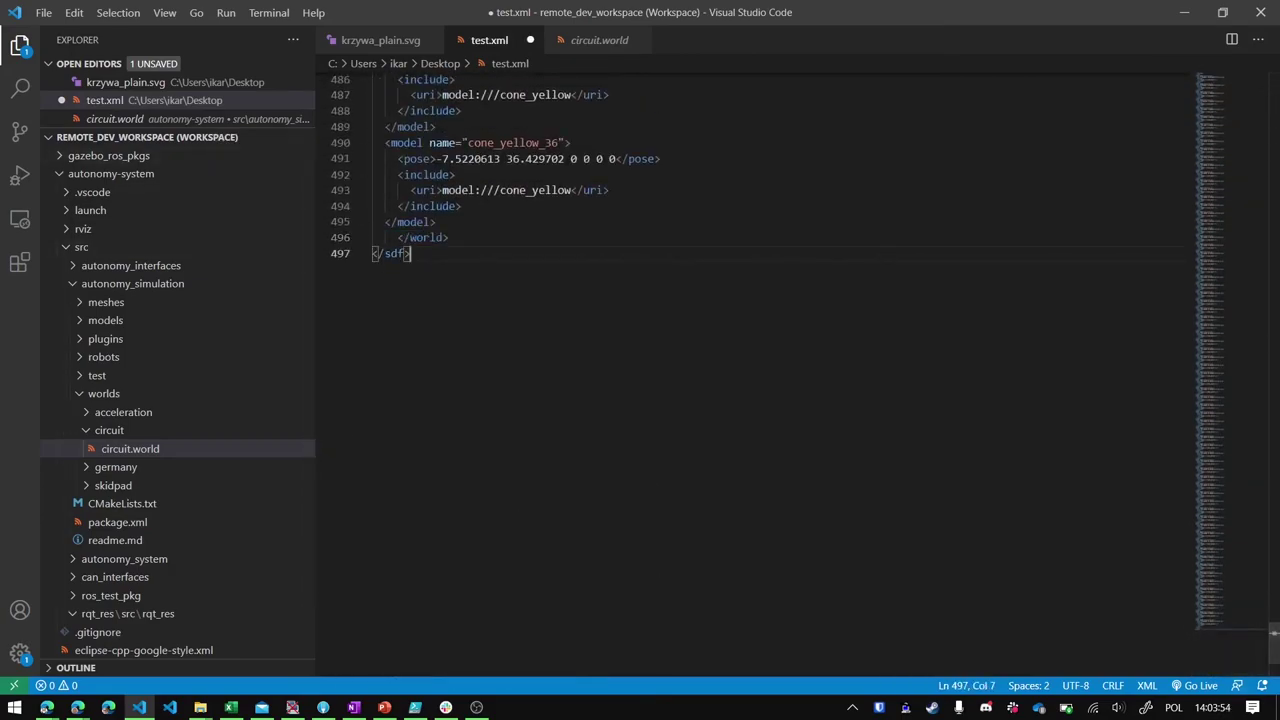
# Start saving test.xml as a new file on the Desktop, entering krzywa.world as the file name.
pyautogui.hotkey('alt', 'f')
pyautogui.press('Down')
pyautogui.press('Down')
pyautogui.press('Down')
pyautogui.press('Down')
pyautogui.press('Down')
pyautogui.press('Down')
pyautogui.press('Down')
pyautogui.press('Down')
pyautogui.press('Down')
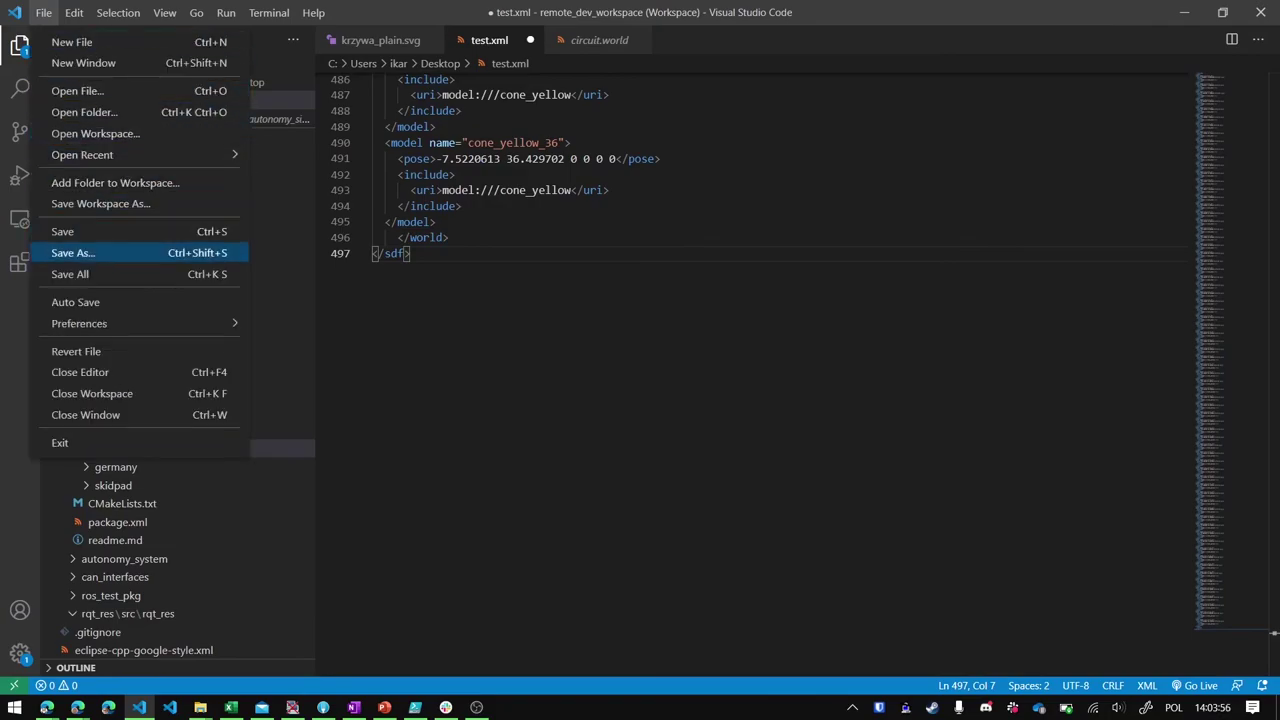
pyautogui.press('Return')
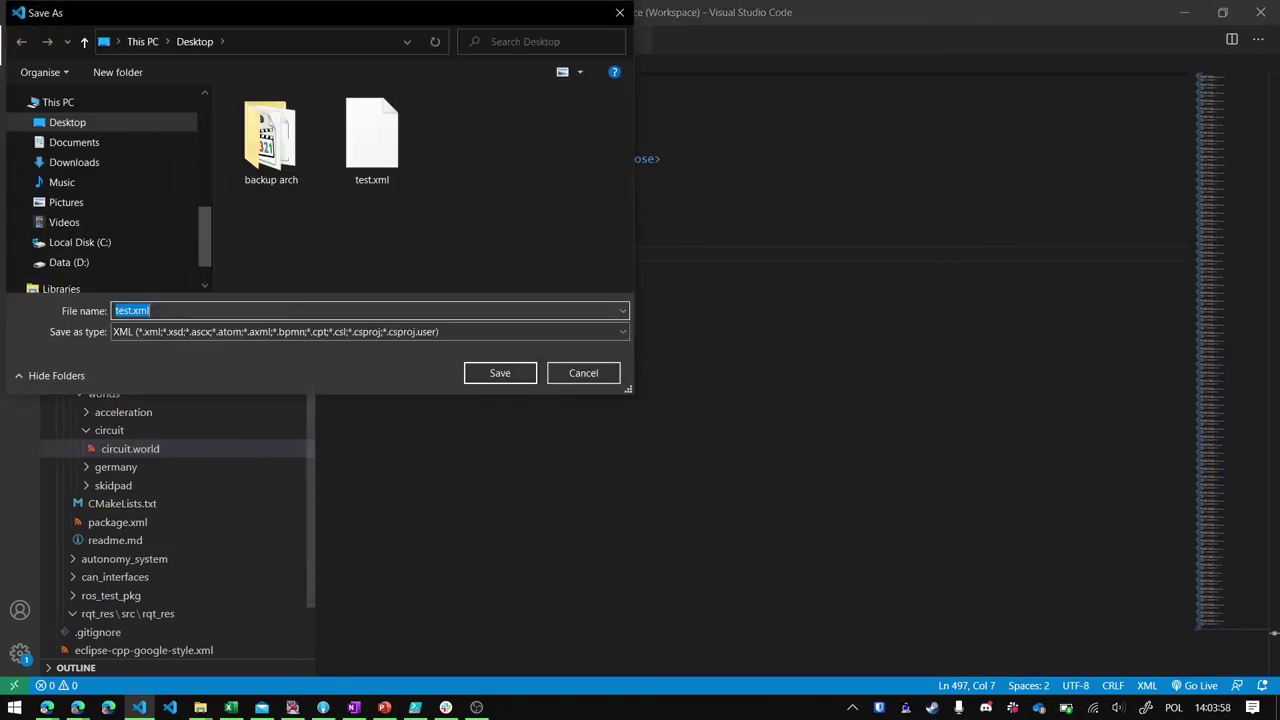
pyautogui.click(131, 310)
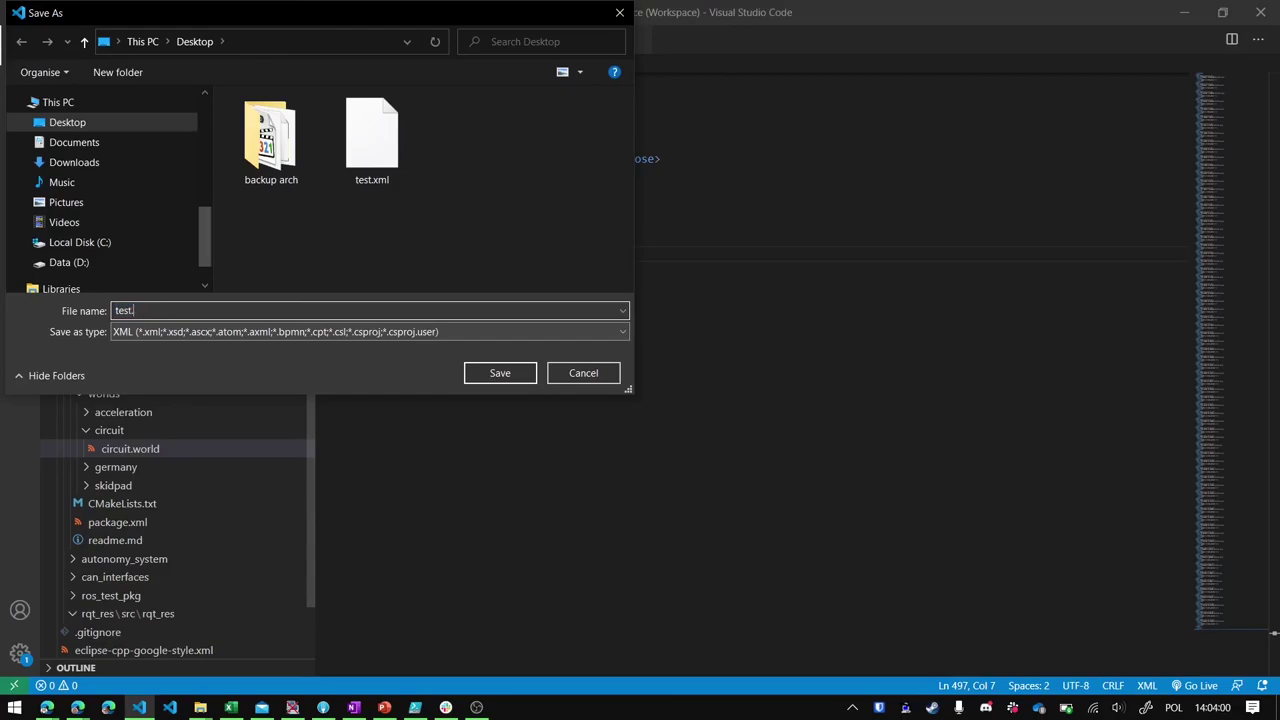
pyautogui.press('BackSpace')
pyautogui.press('BackSpace')
pyautogui.press('BackSpace')
pyautogui.press('BackSpace')
pyautogui.write('krzywa')
# Set the save type to All Files and save krzywa.world to the Desktop.
pyautogui.click(369, 331)
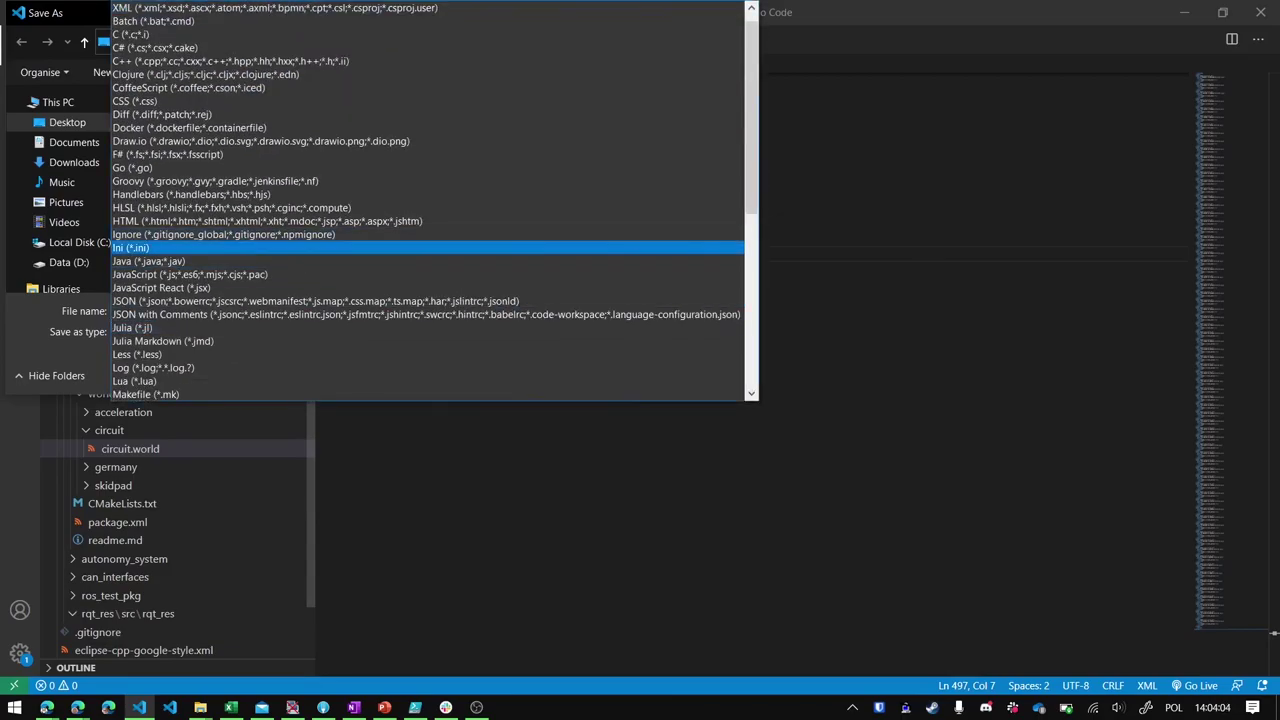
pyautogui.scroll(1, 428, 247)
pyautogui.click(200, 7)
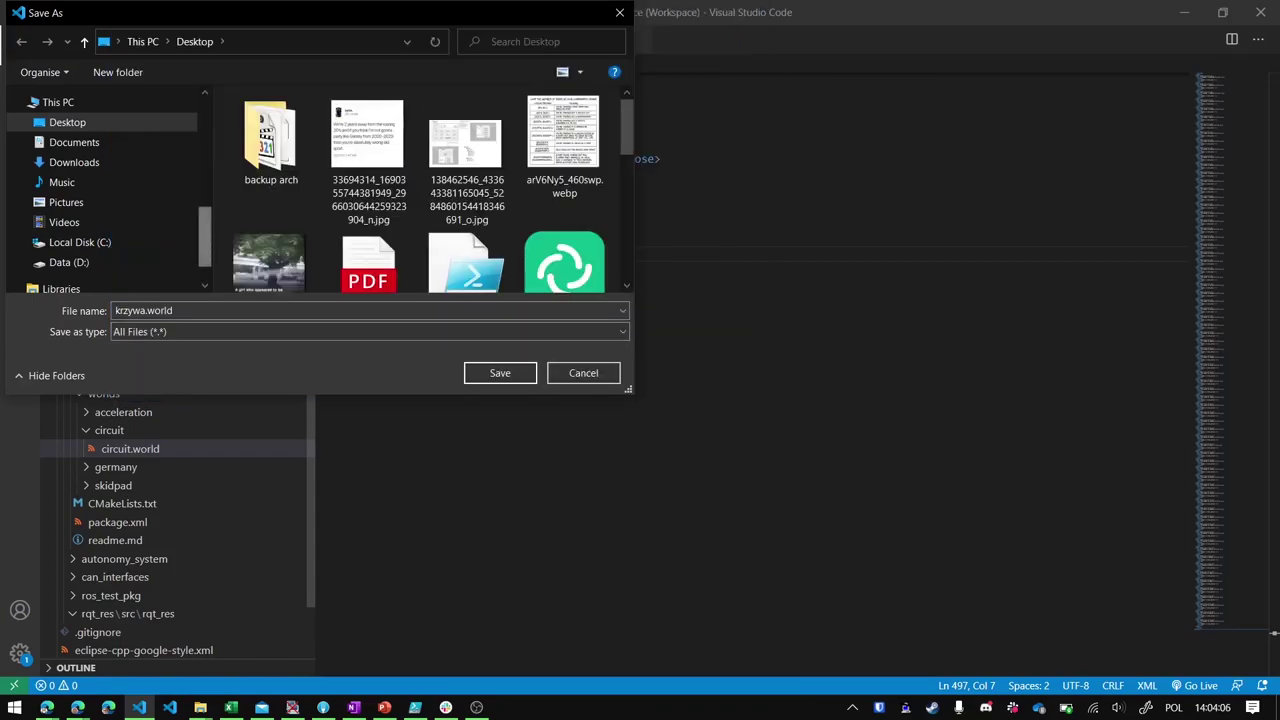
pyautogui.click(172, 310)
pyautogui.click(172, 310)
pyautogui.press('Return')
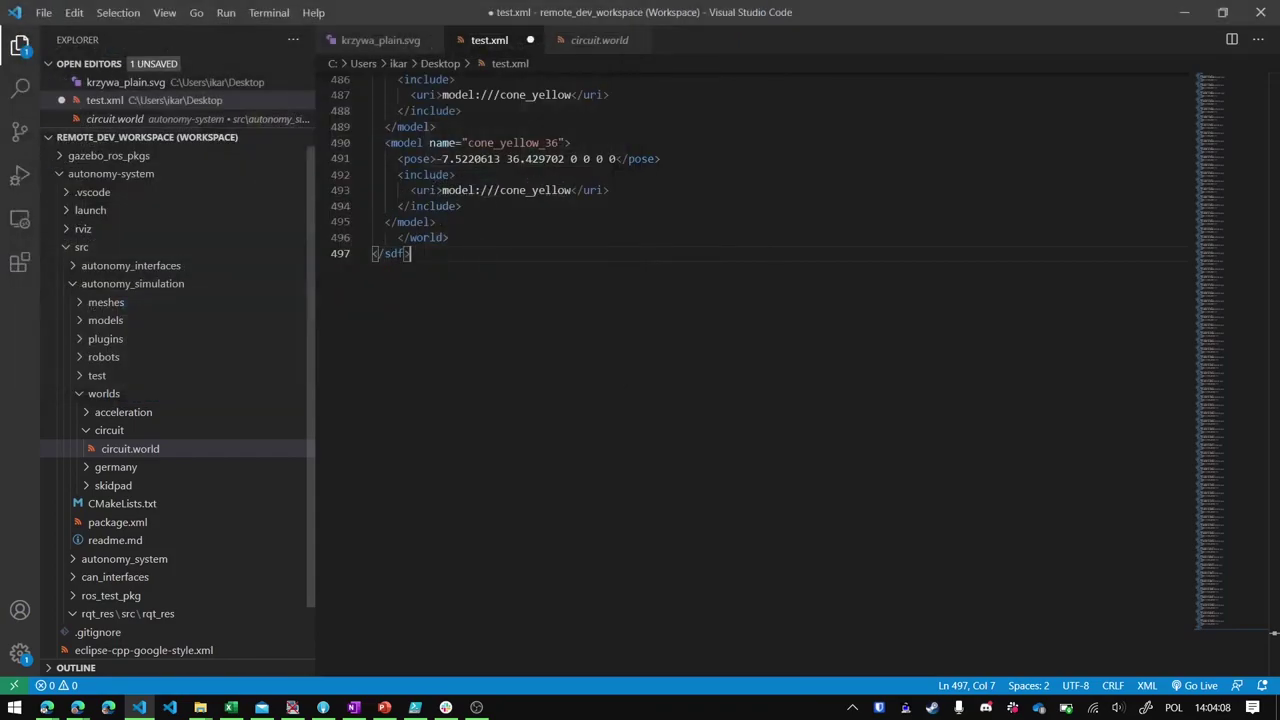
pyautogui.click(436, 222)
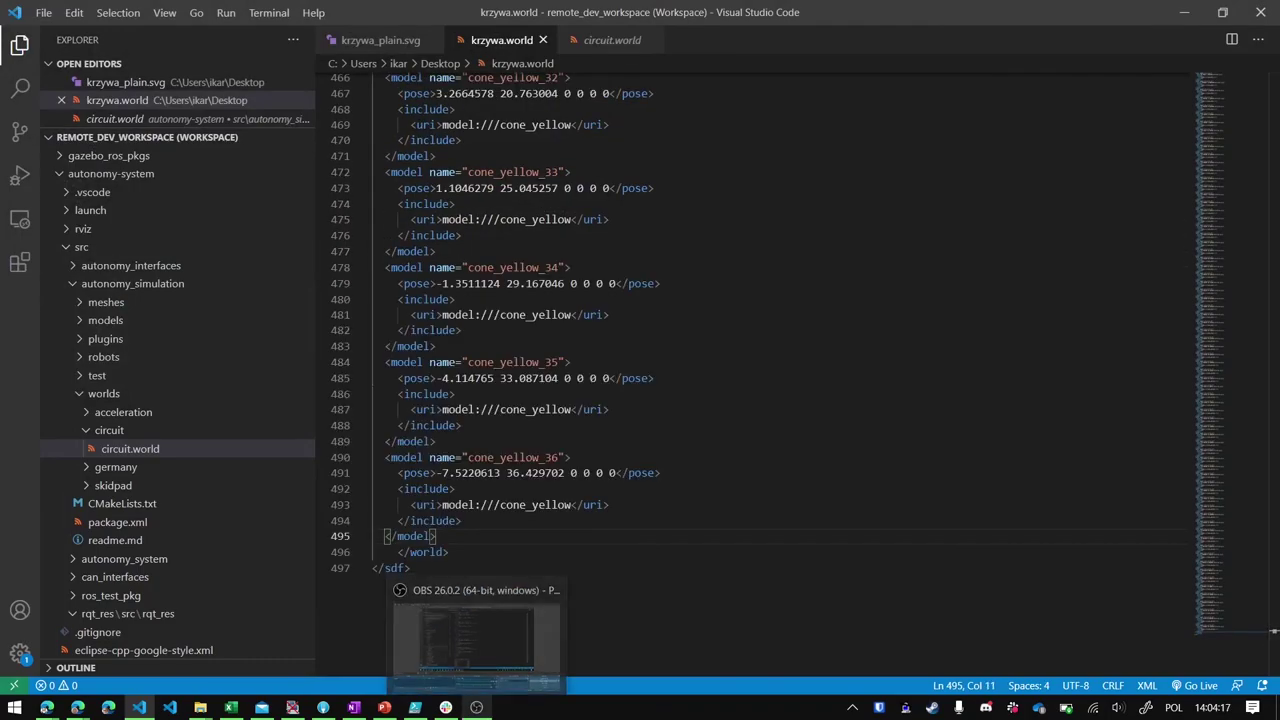